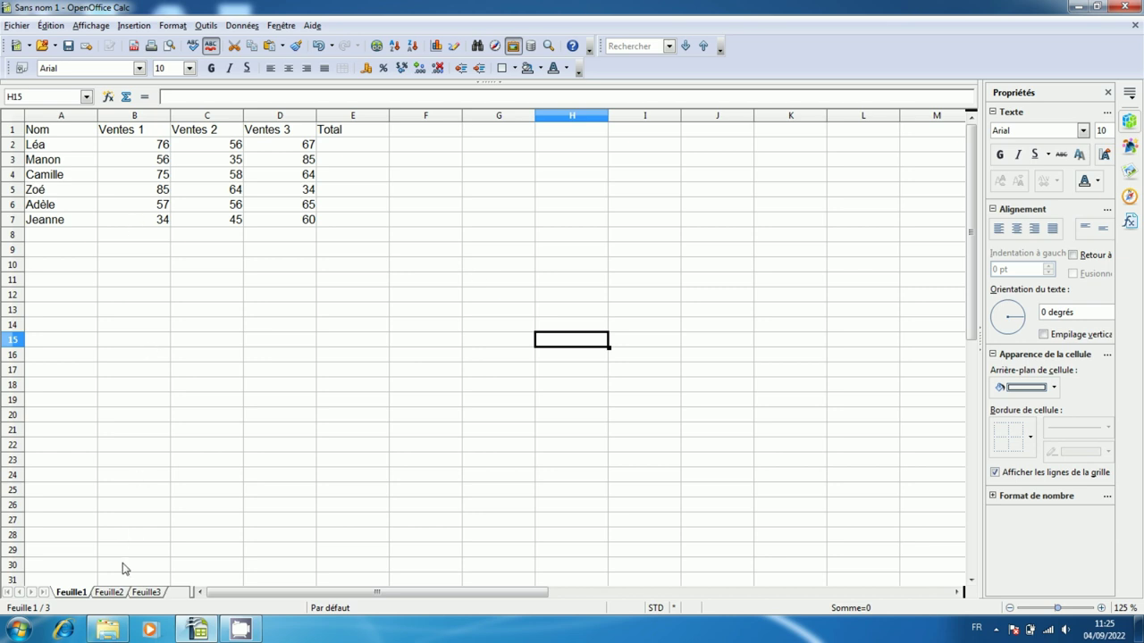
Copy the Nom column, cells A1:A7 of Feuille1, and paste it into Feuille2 starting at cell A1.
left_click(108, 592)
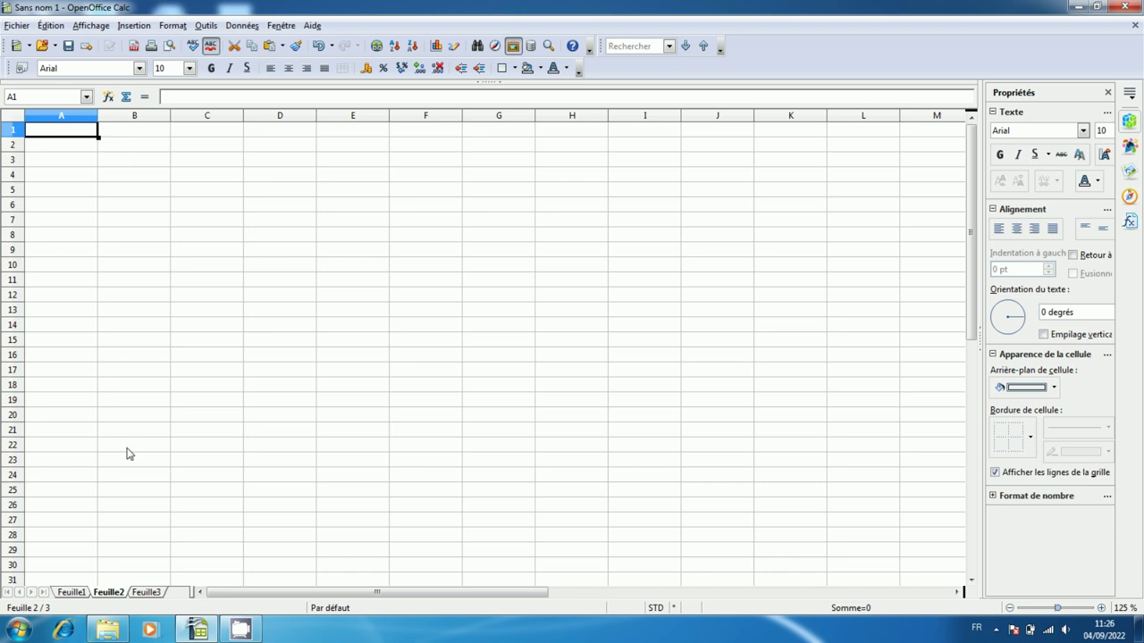
left_click(72, 592)
left_click(94, 288)
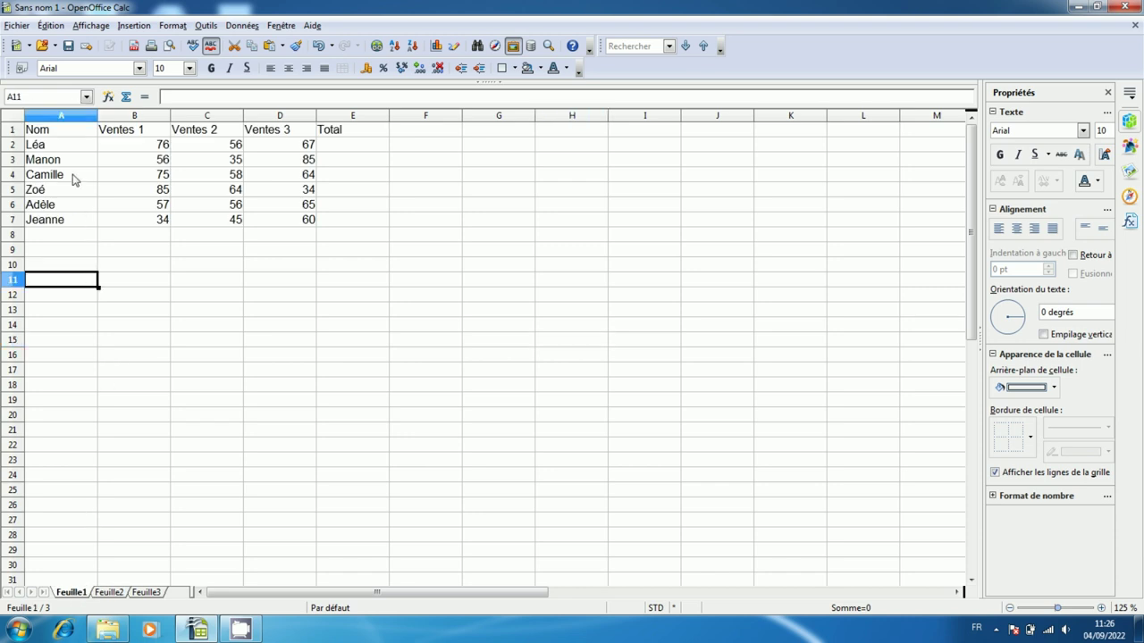
left_click_drag(70, 134, 69, 224)
key("ctrl+c")
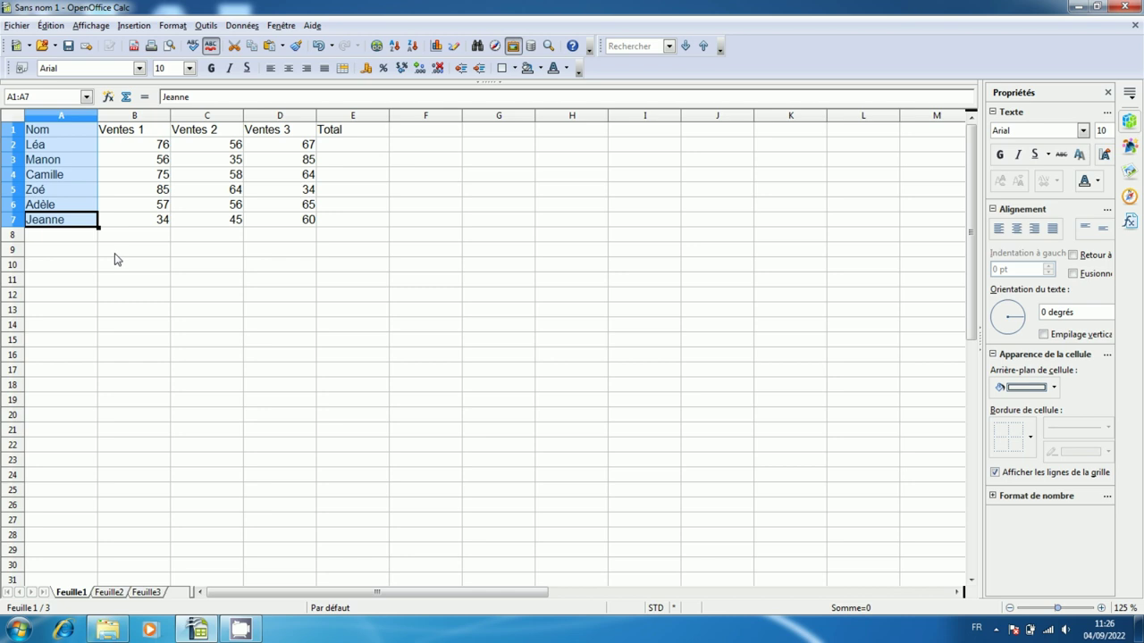
left_click(50, 27)
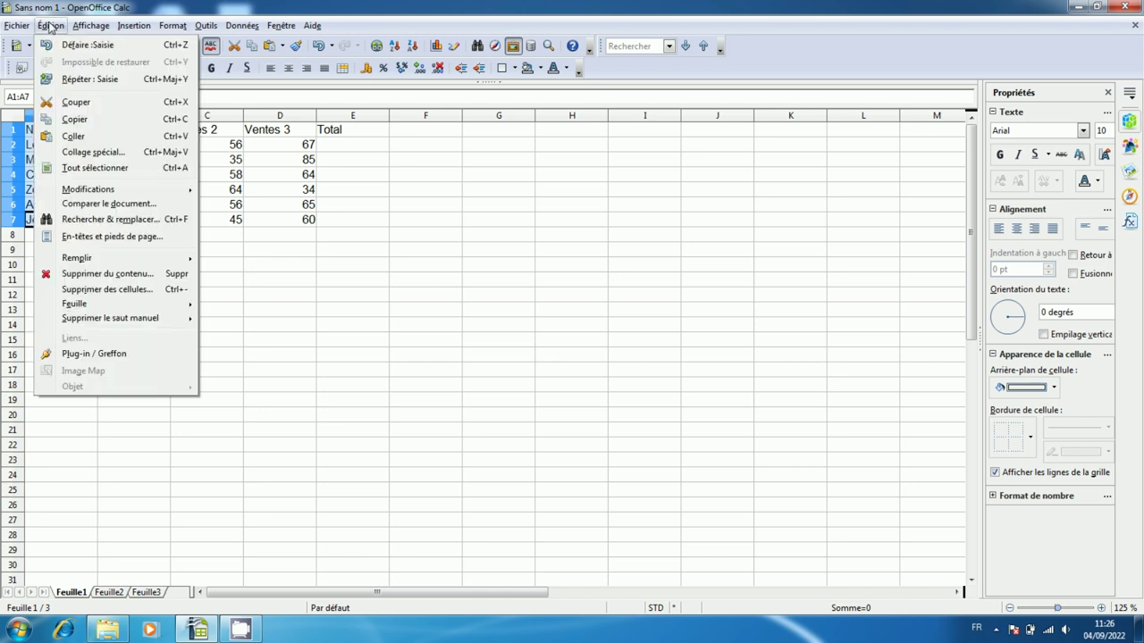
left_click(92, 120)
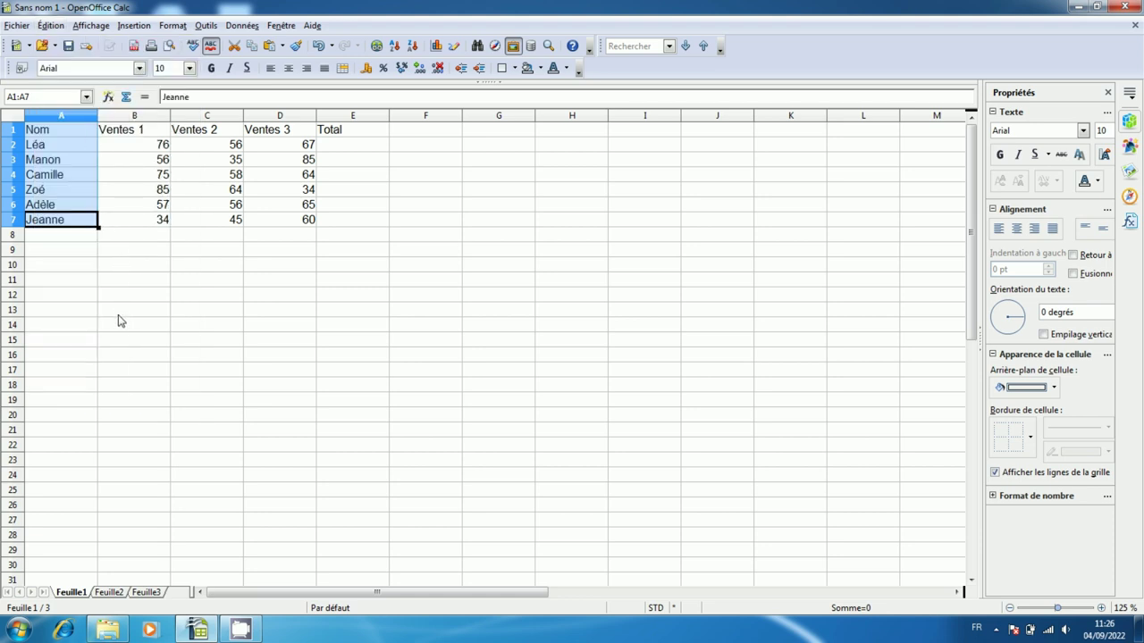
left_click(109, 592)
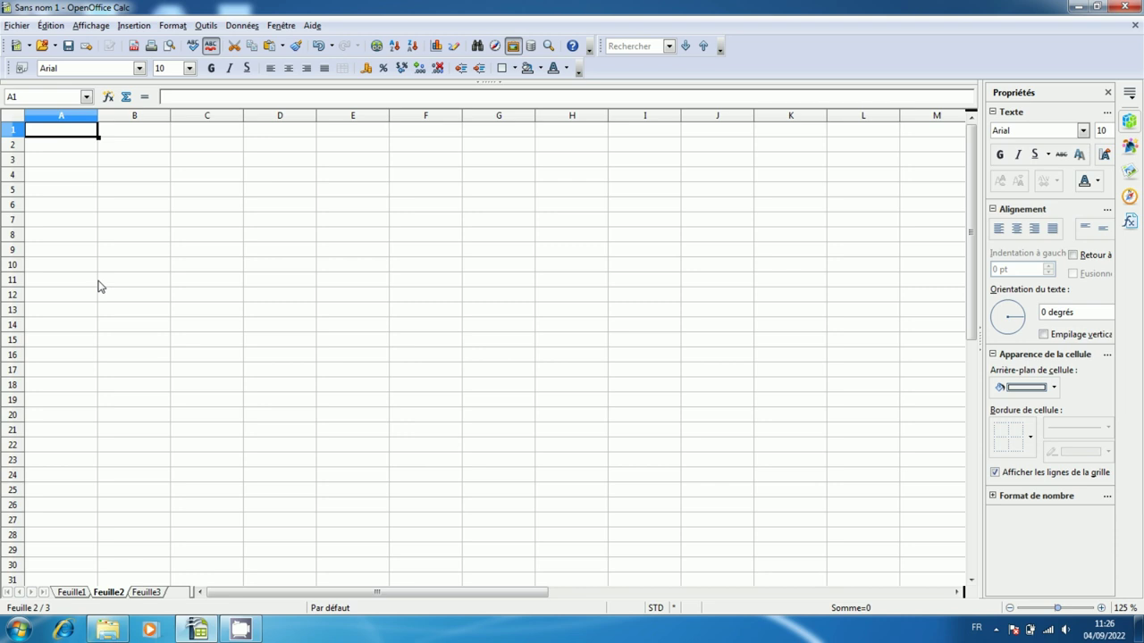
key("ctrl+v")
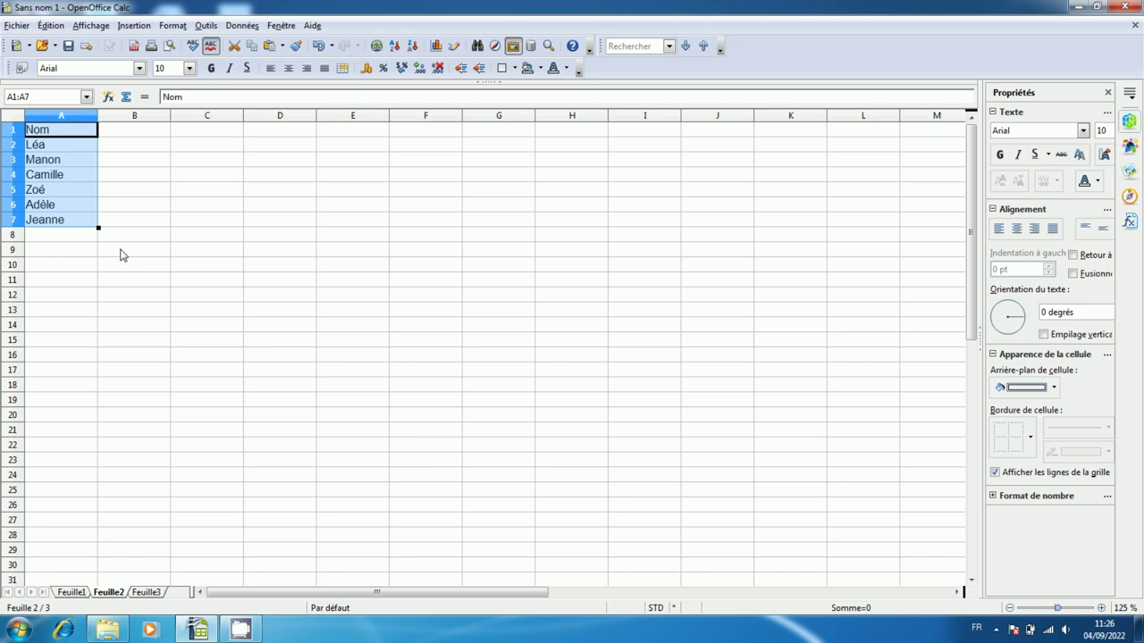
left_click(121, 252)
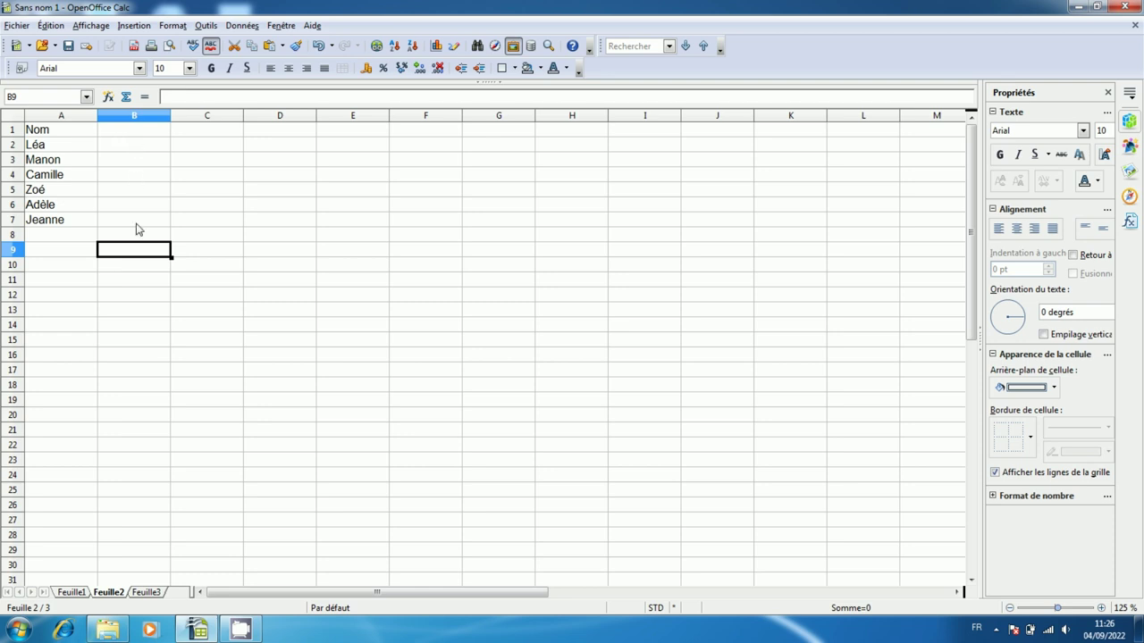
Enter =RECHERCHEV(A1;Feuille1.A1:G14;1;0) in cell B1 of Feuille2 to look up A1 in the Feuille1 table.
left_click(72, 594)
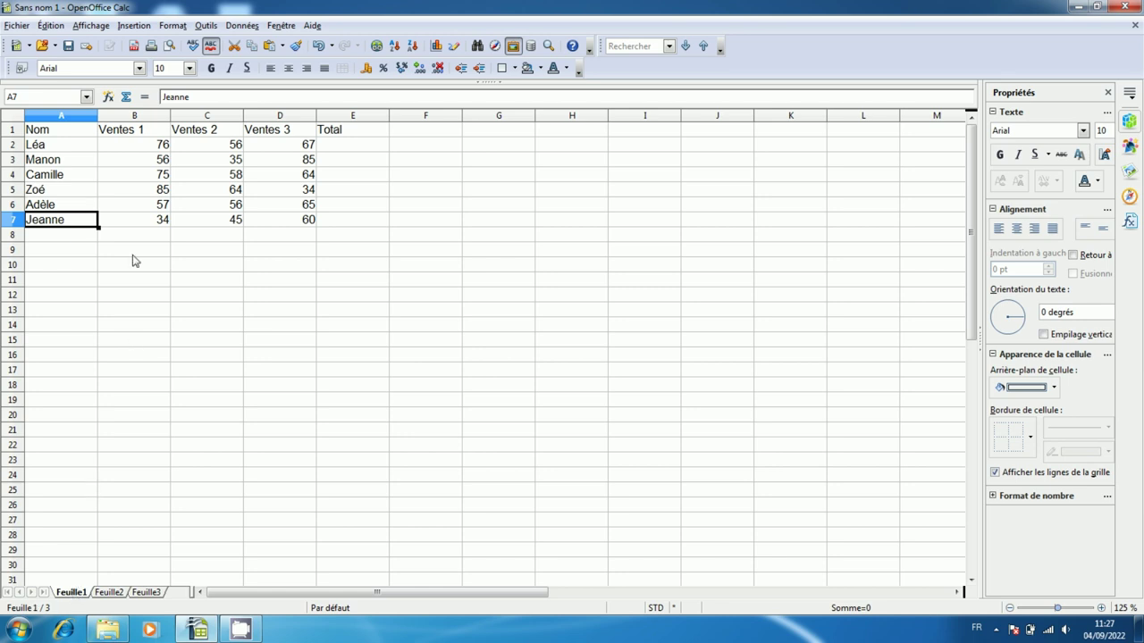
left_click(134, 134)
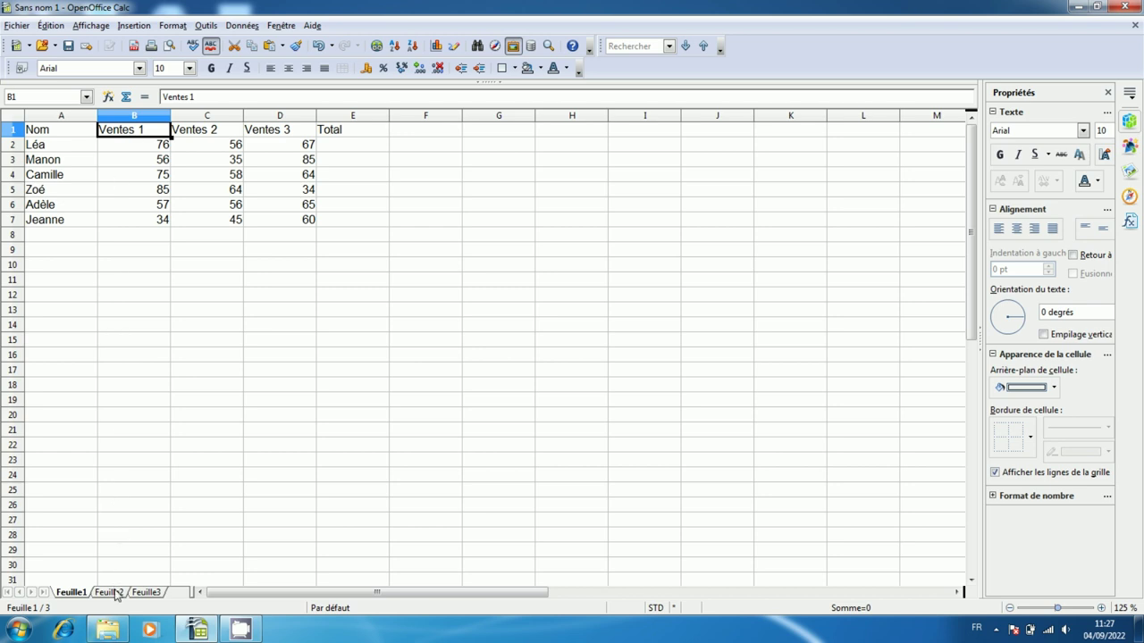
left_click(109, 592)
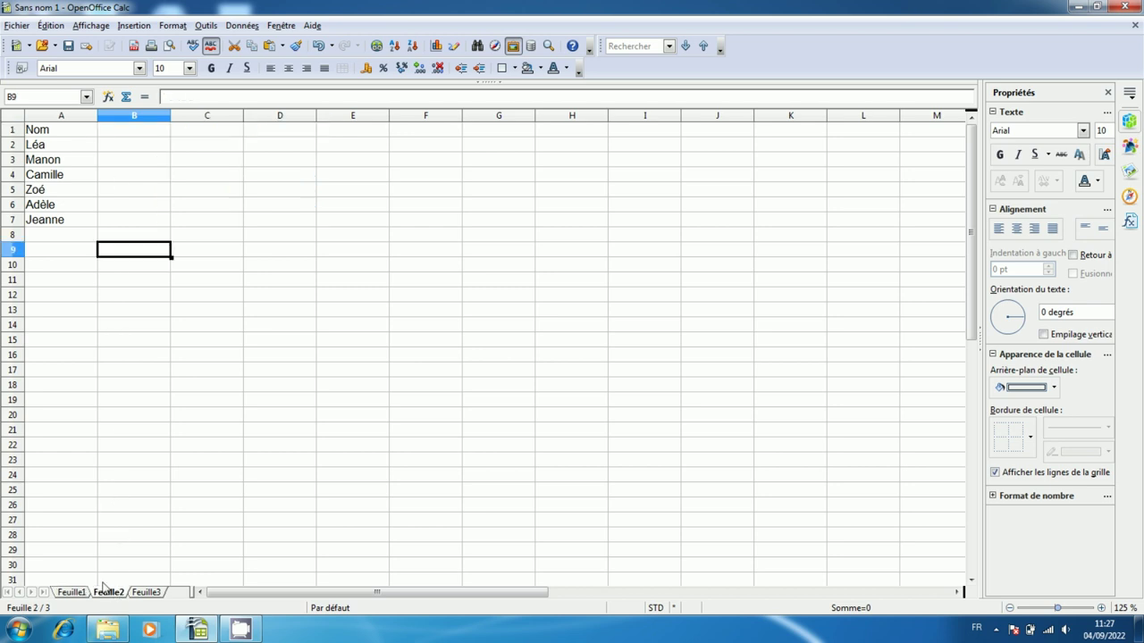
left_click(134, 134)
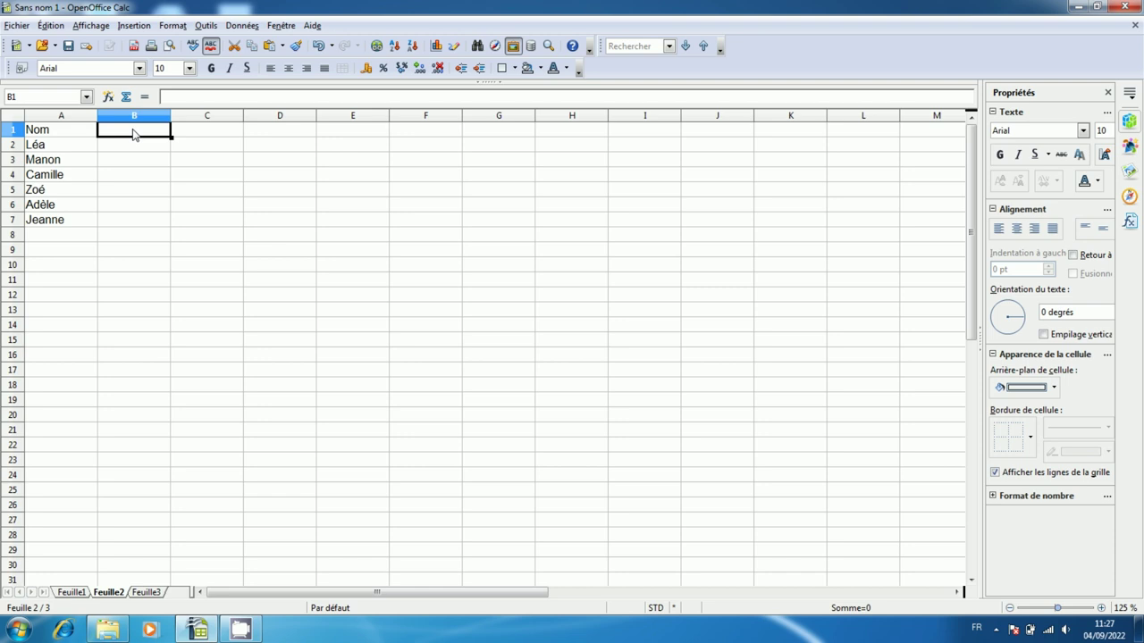
type("=")
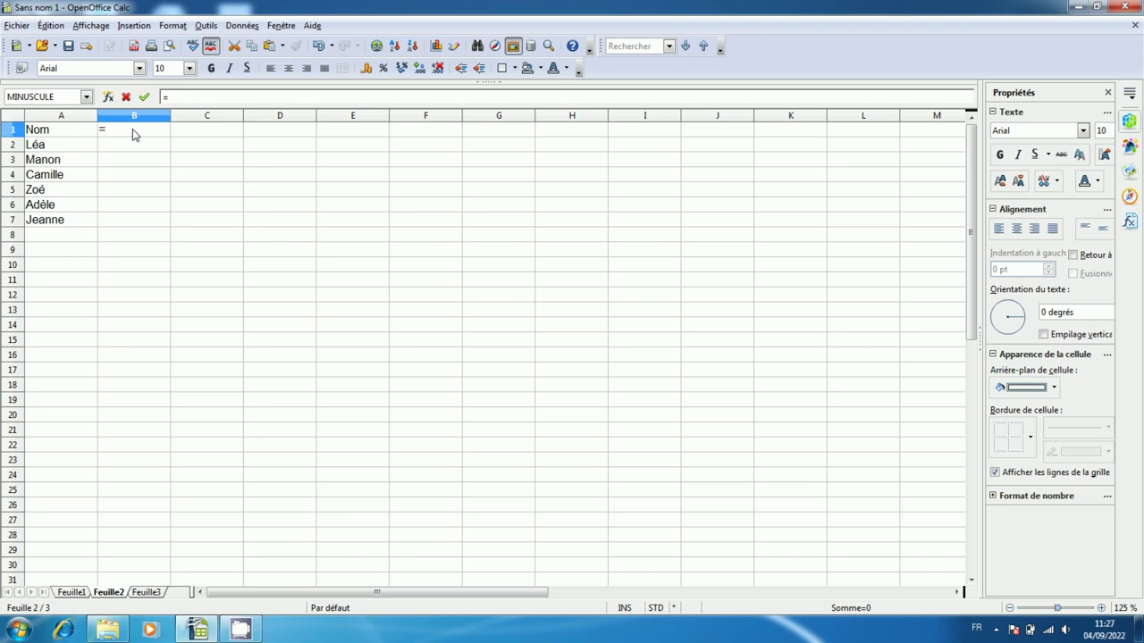
type("recherchev(")
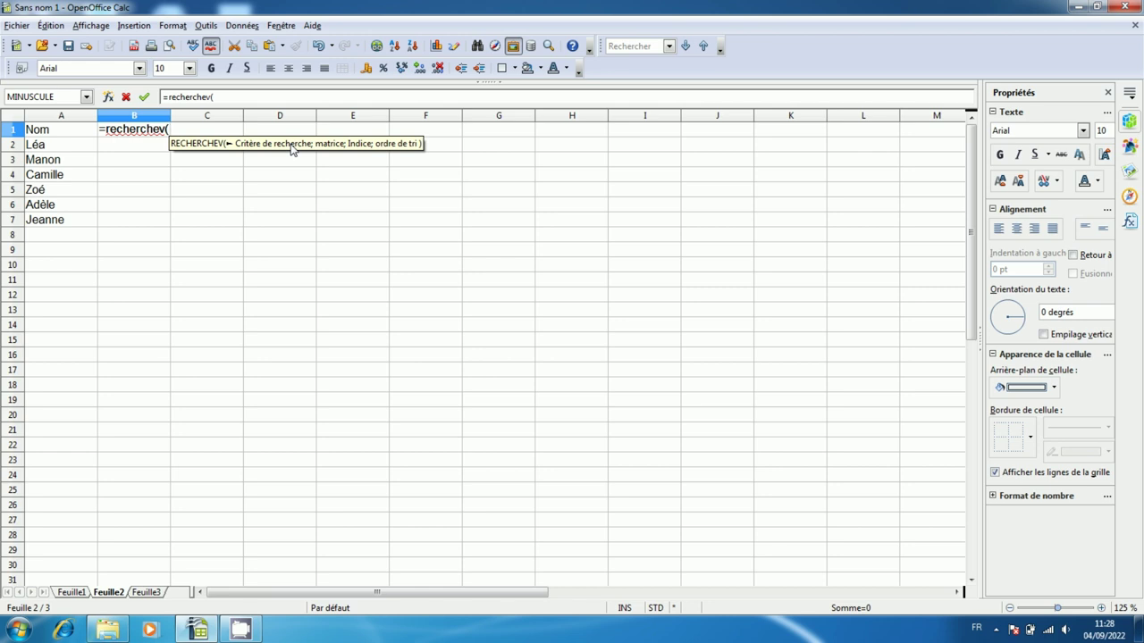
left_click(57, 136)
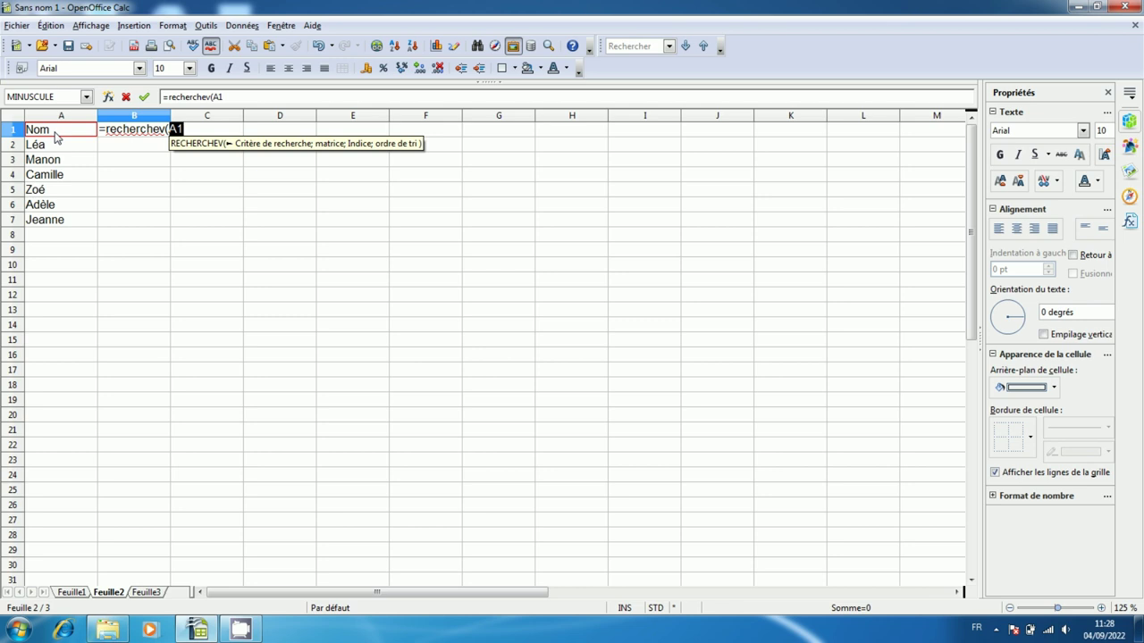
type(";")
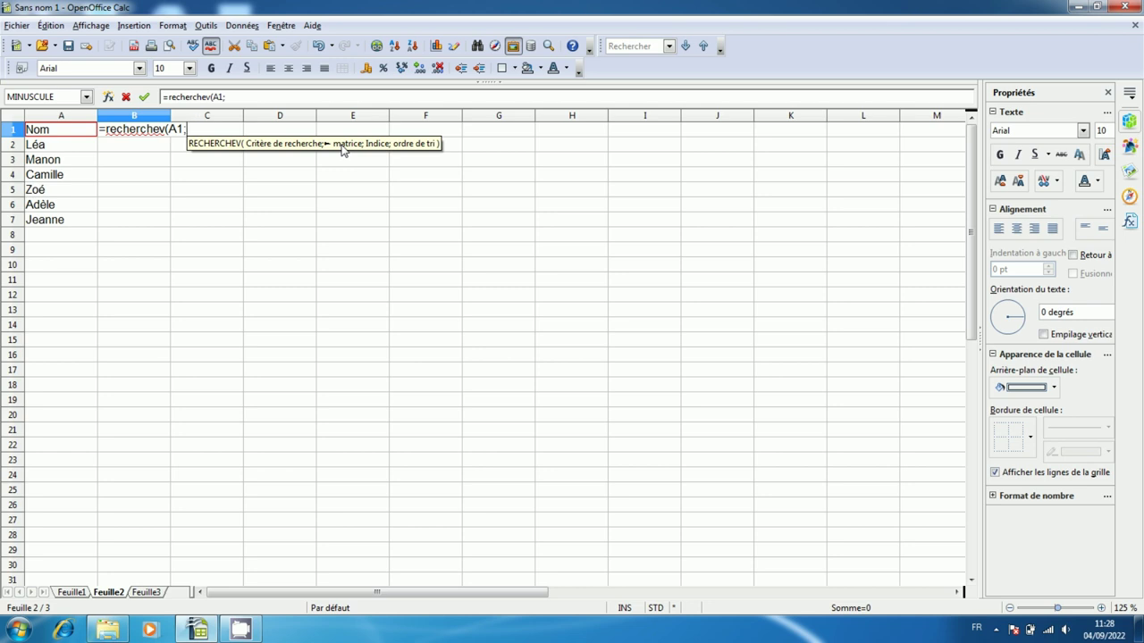
left_click(71, 593)
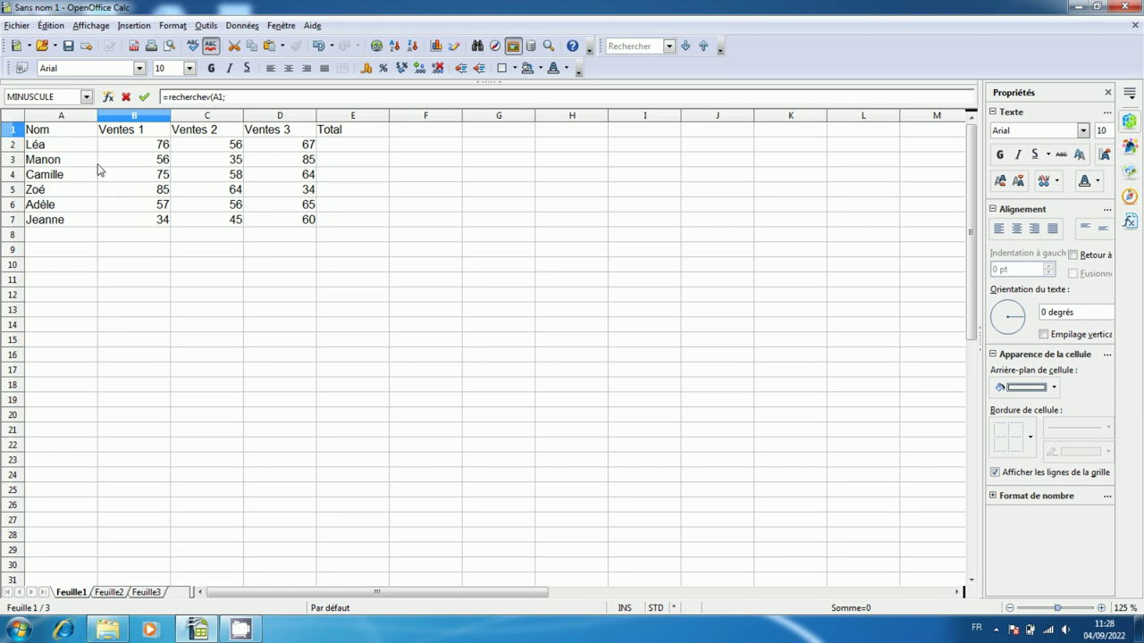
left_click_drag(56, 134, 475, 336)
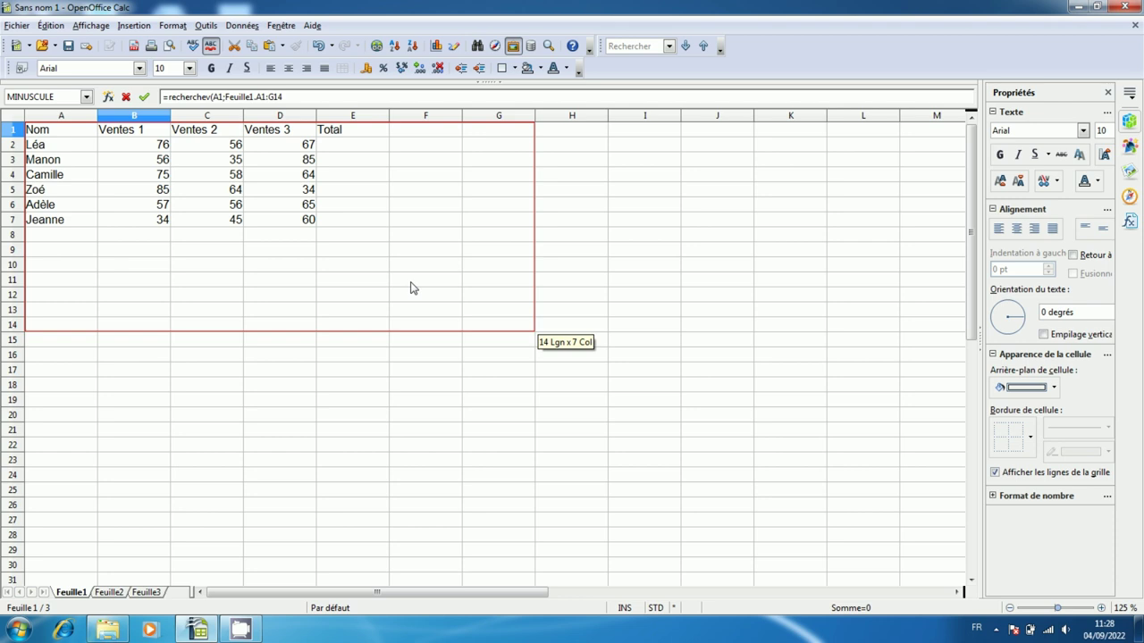
type("m")
key("Return")
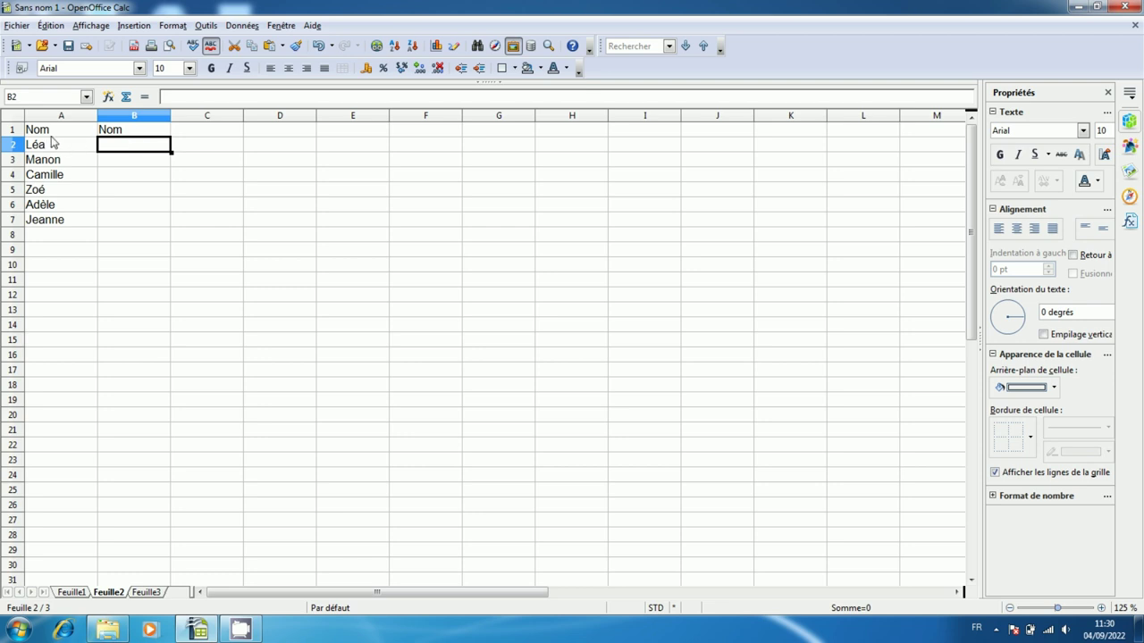
Set the column index of the RECHERCHEV formula in B1 to 2 so it returns the Ventes 1 column.
left_click(125, 135)
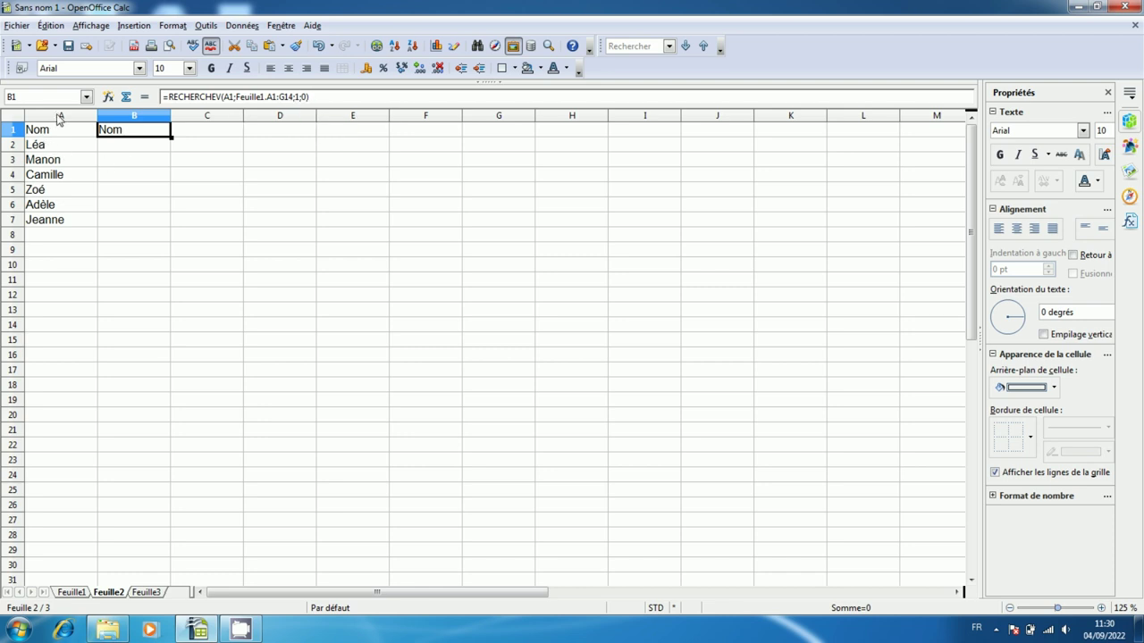
left_click(298, 97)
type(";")
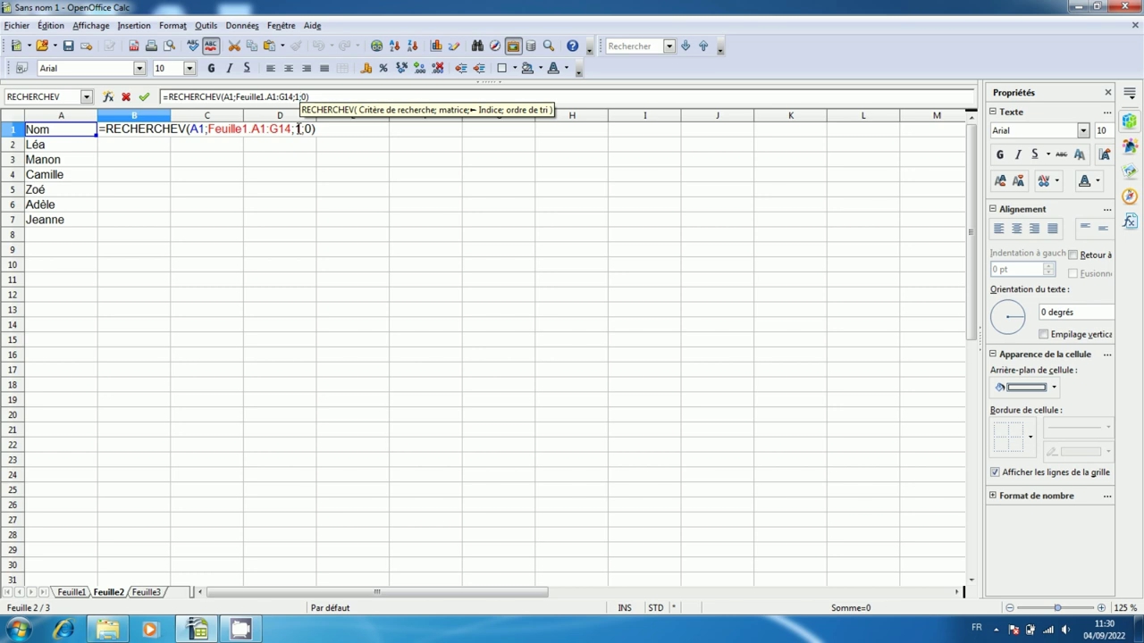
key("BackSpace")
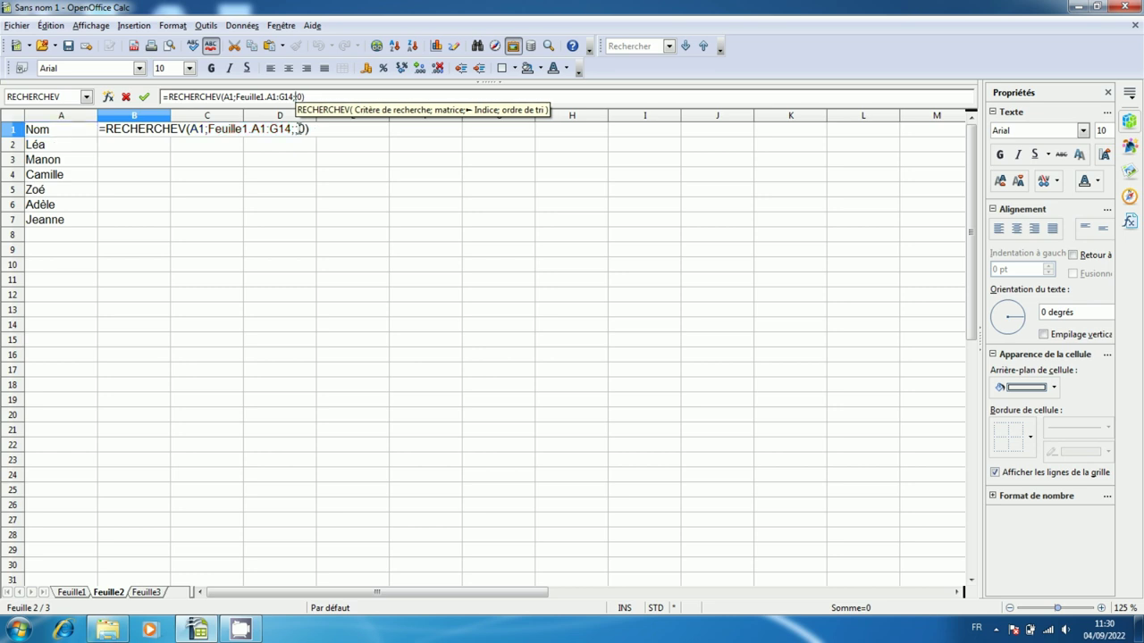
type("2")
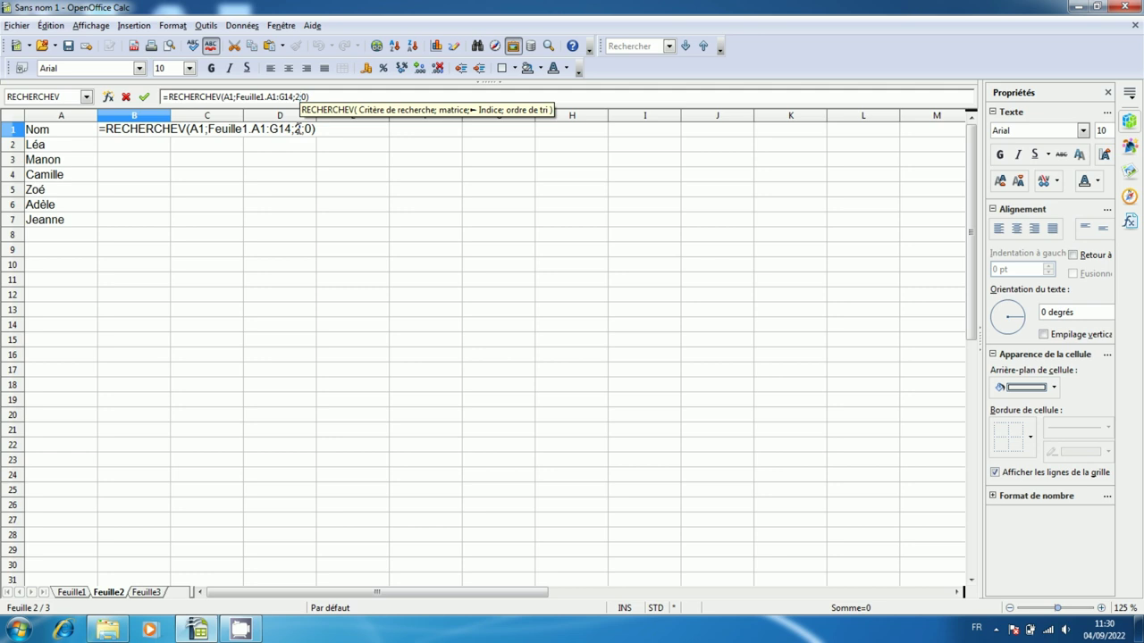
key("Return")
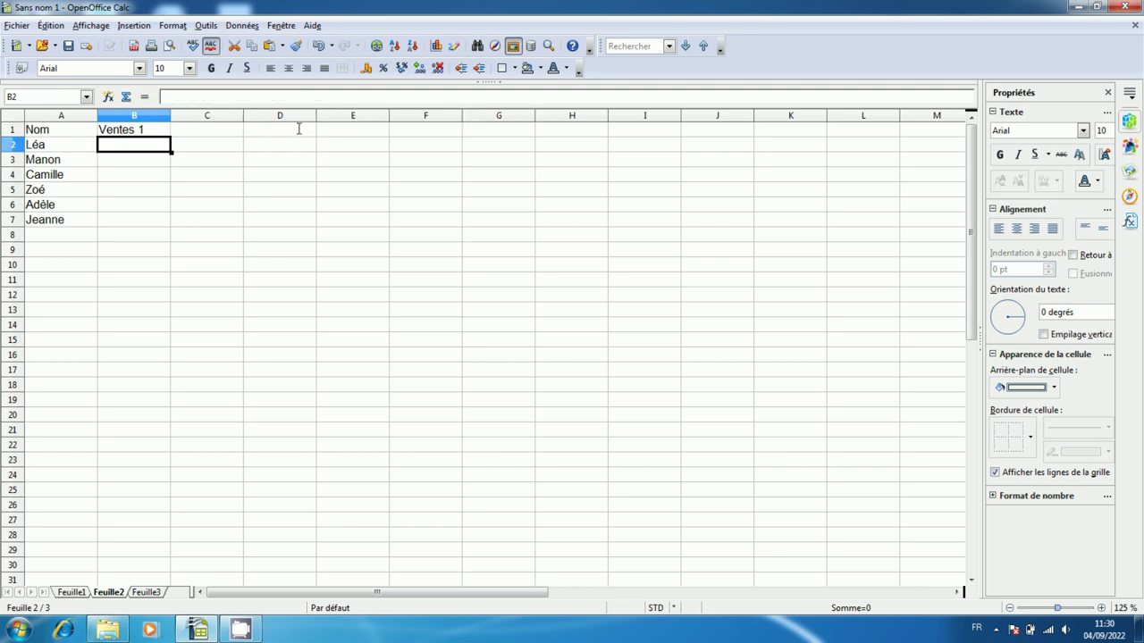
Fill the RECHERCHEV formula from B1 down to B8 and check the copied formula in B2.
key("Up")
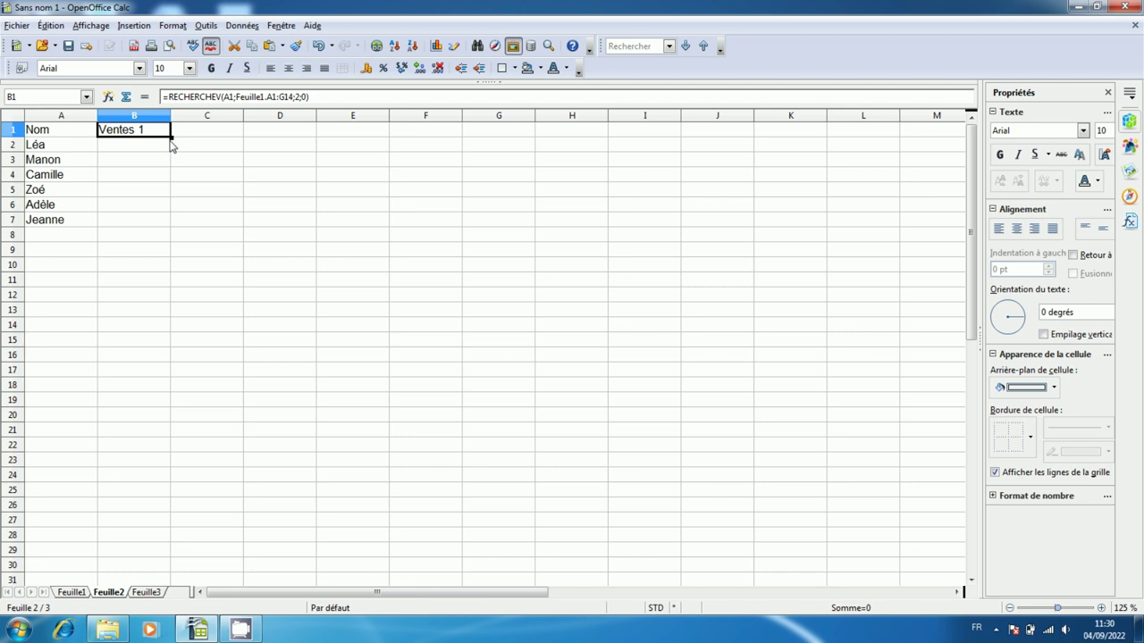
left_click_drag(170, 137, 168, 248)
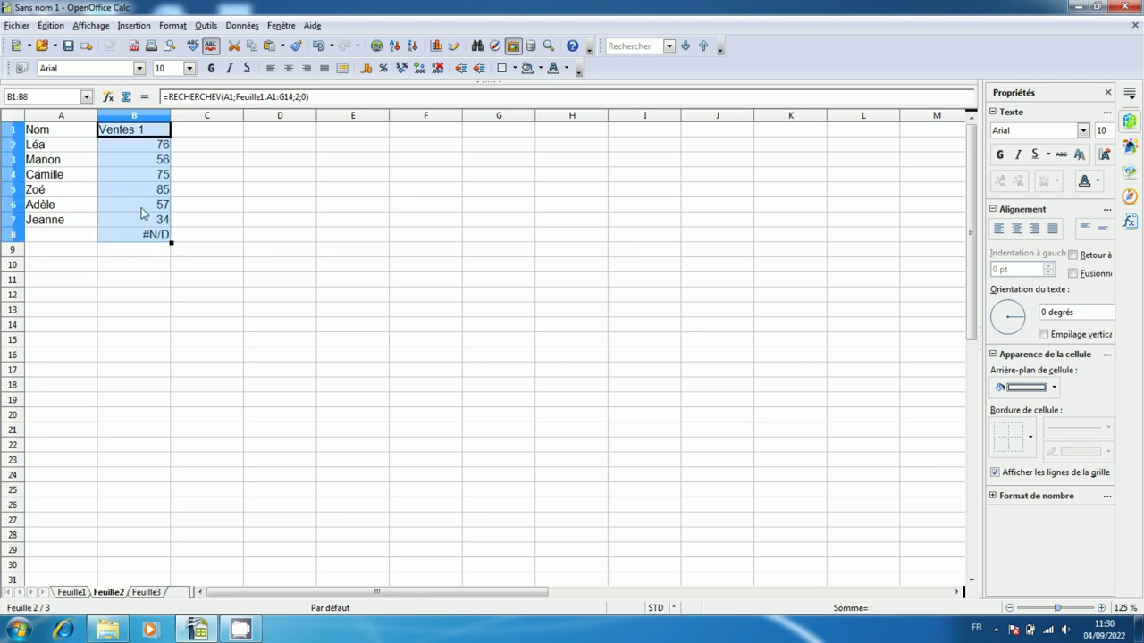
left_click(125, 150)
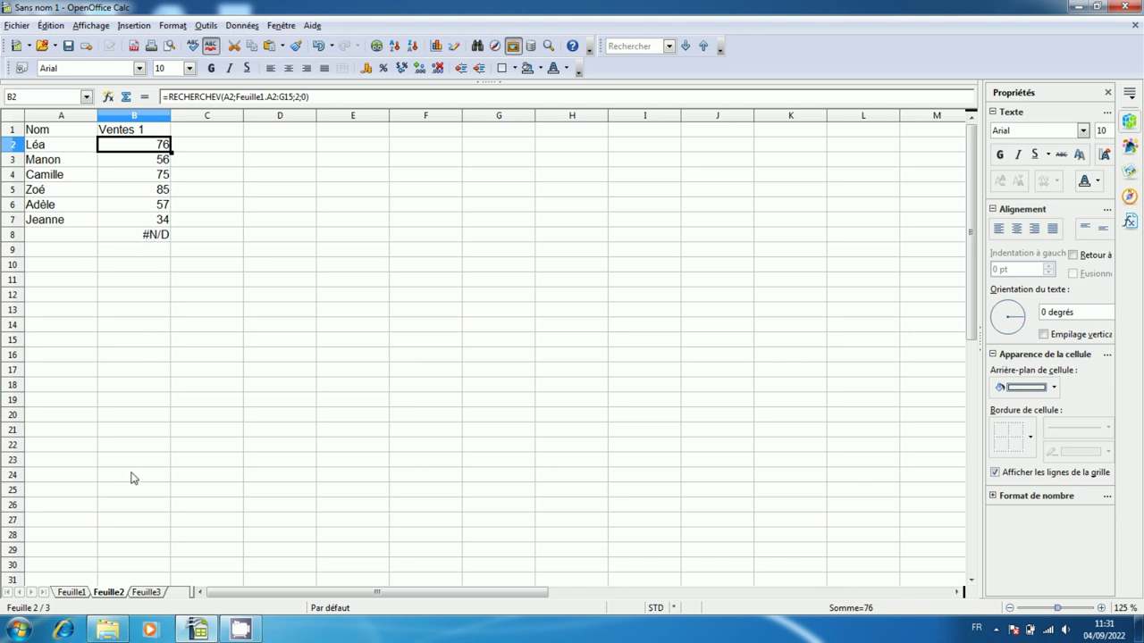
Add the value 46 in cell B8 of Feuille1, below the existing Ventes 1 figures.
left_click(70, 595)
left_click(150, 236)
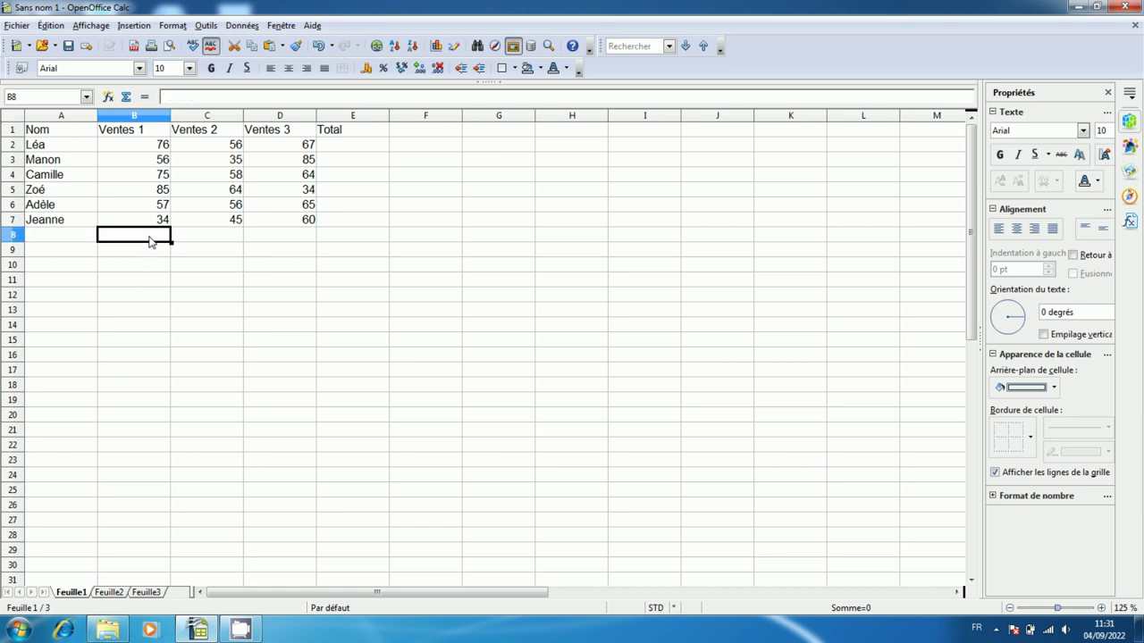
type("46")
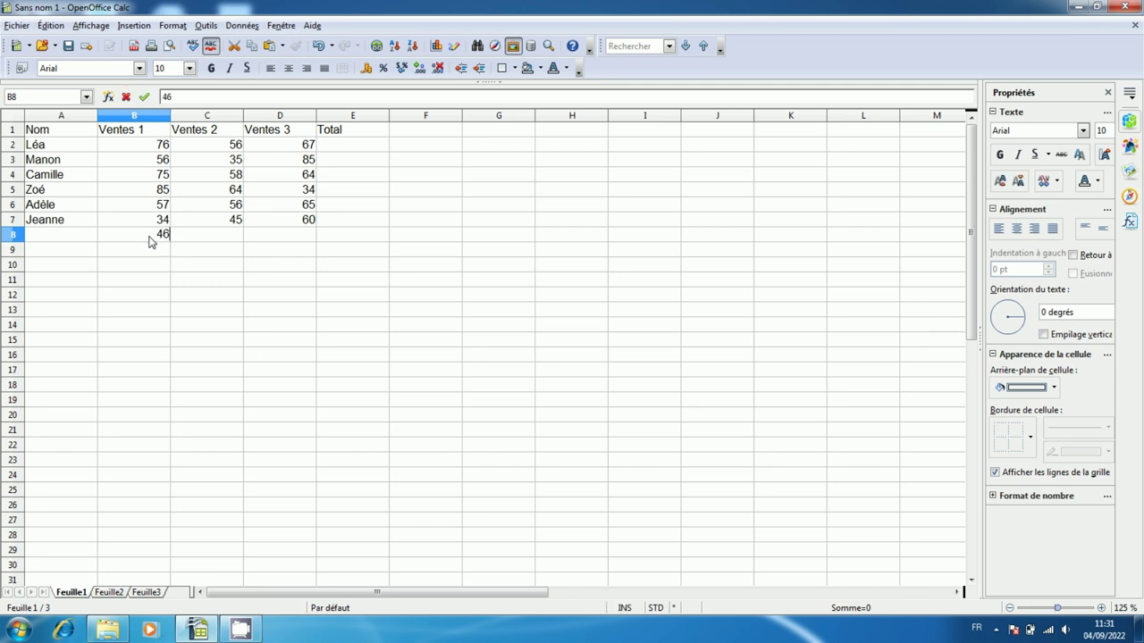
key("Return")
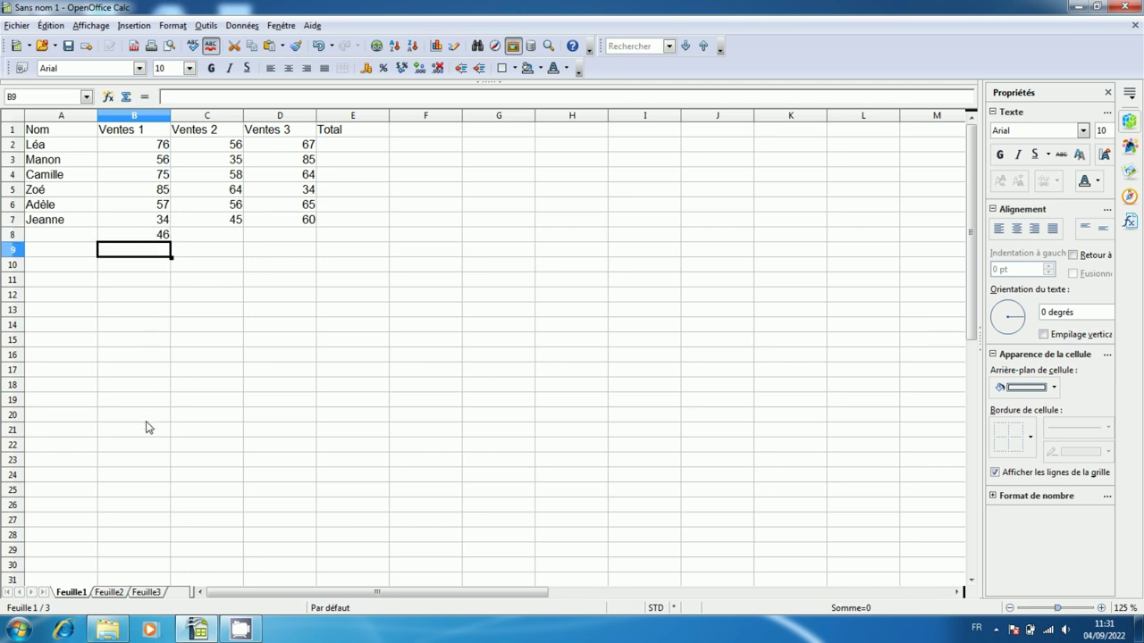
Enter the new salesperson's first name in cell A8 of Feuille1, beside the 46 in the Ventes 1 column.
left_click(109, 593)
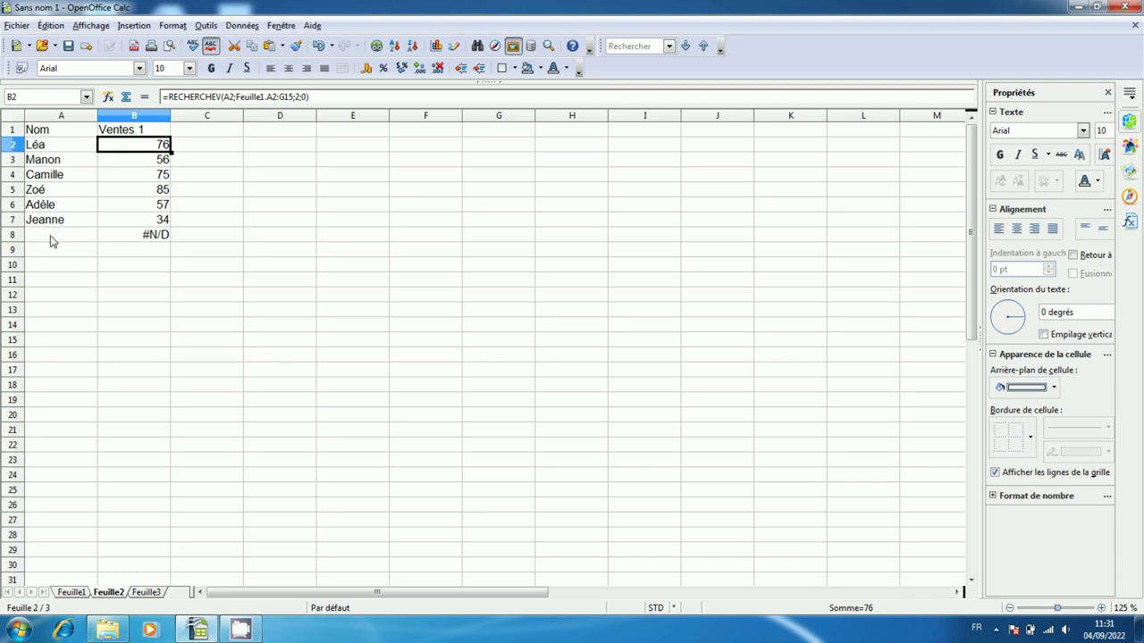
left_click(73, 593)
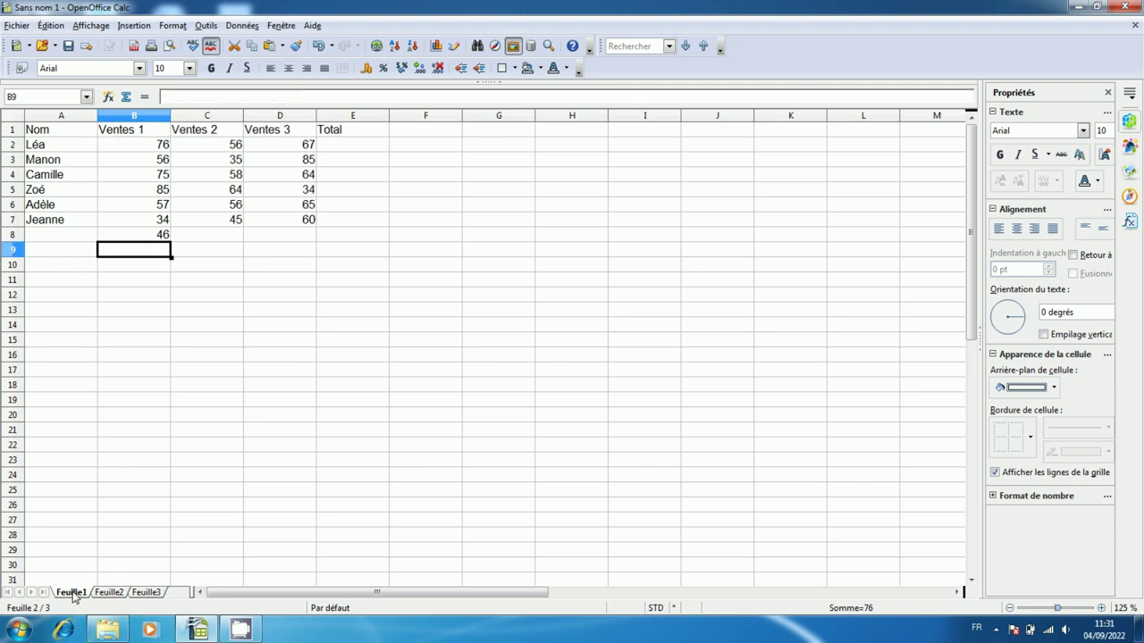
left_click(51, 237)
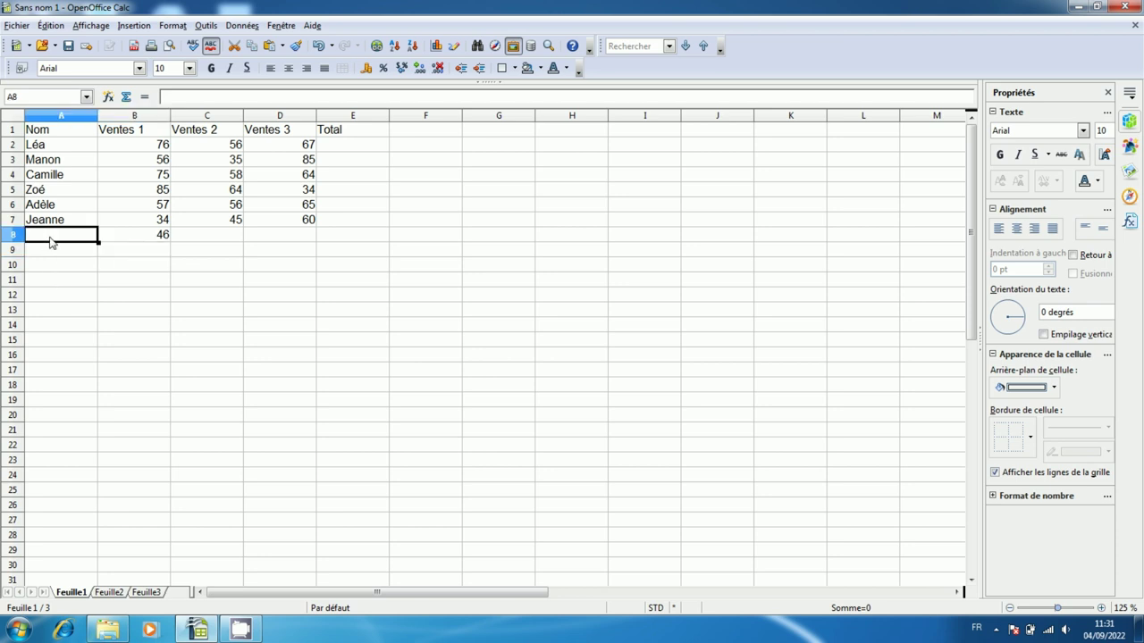
type("Li")
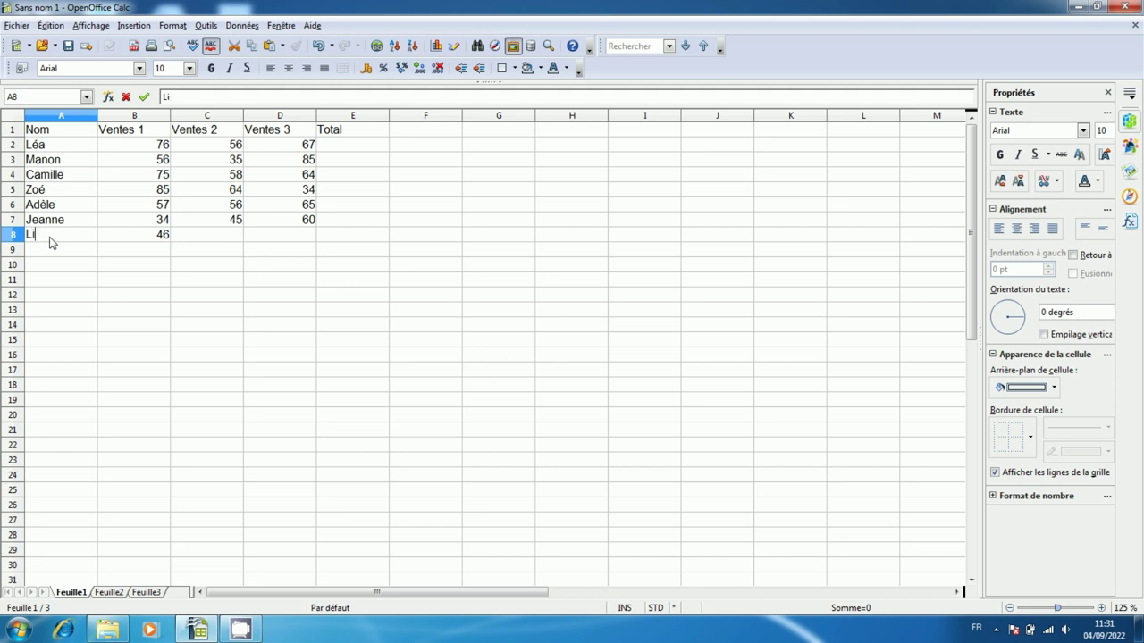
type("lou")
key("Return")
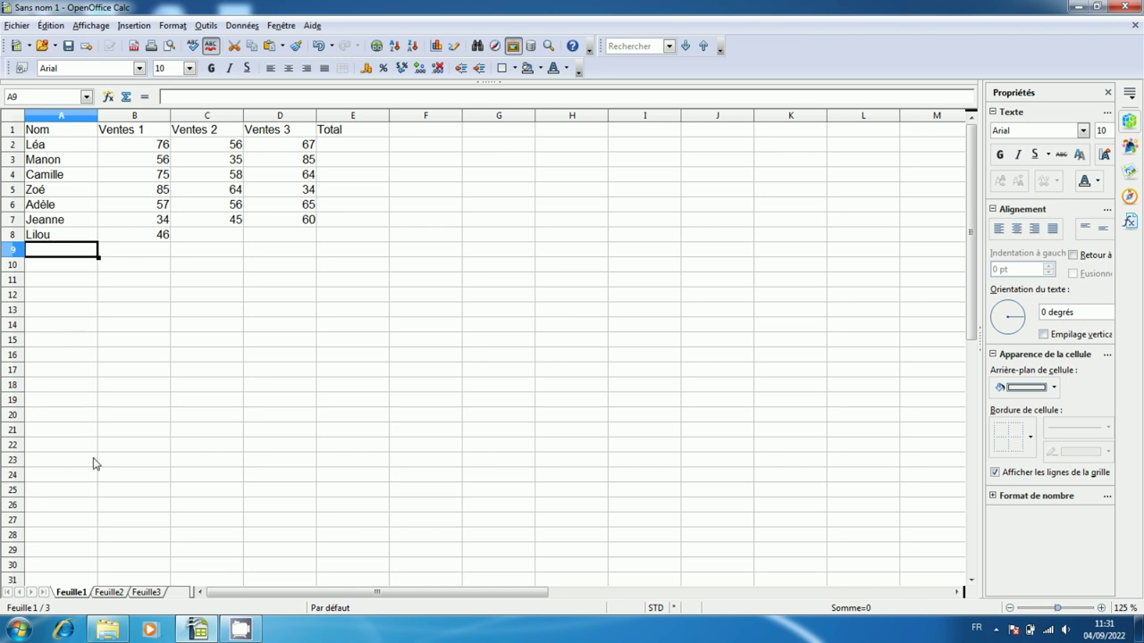
Try to extend the name list in Feuille2 by filling A7 down to A12, and undo the fill.
left_click(109, 593)
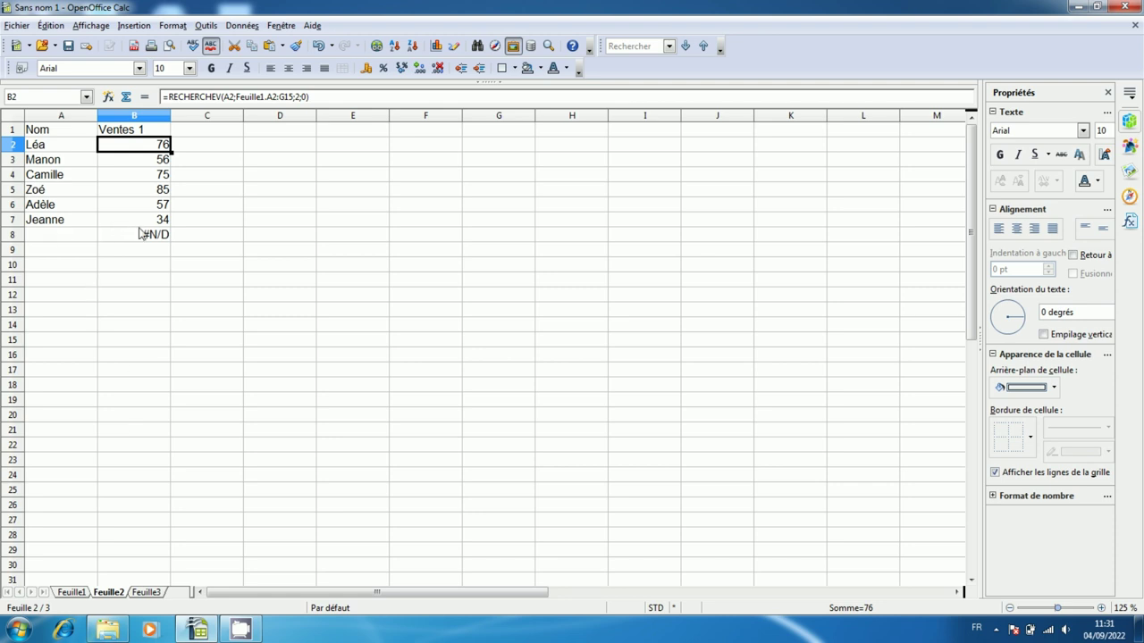
left_click(80, 224)
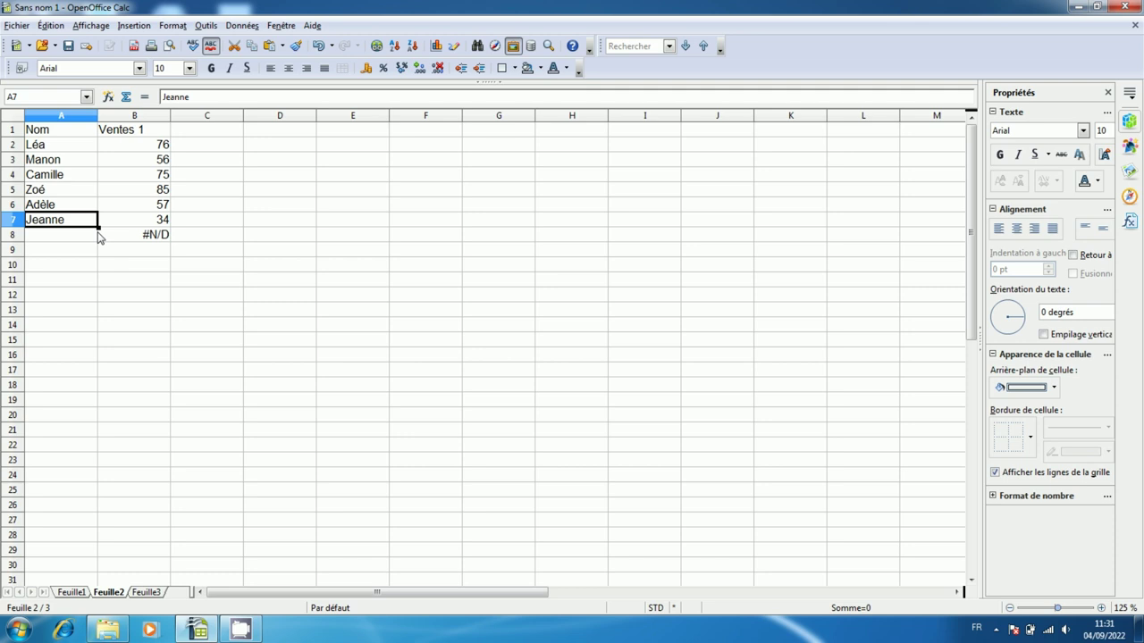
left_click_drag(99, 227, 98, 305)
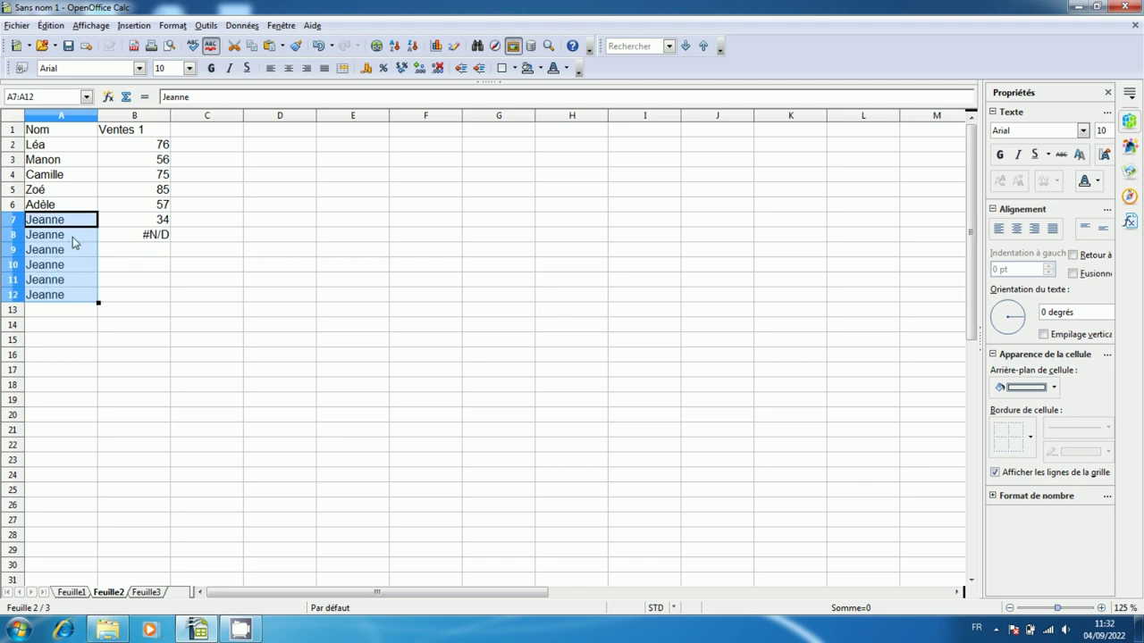
key("alt+F4")
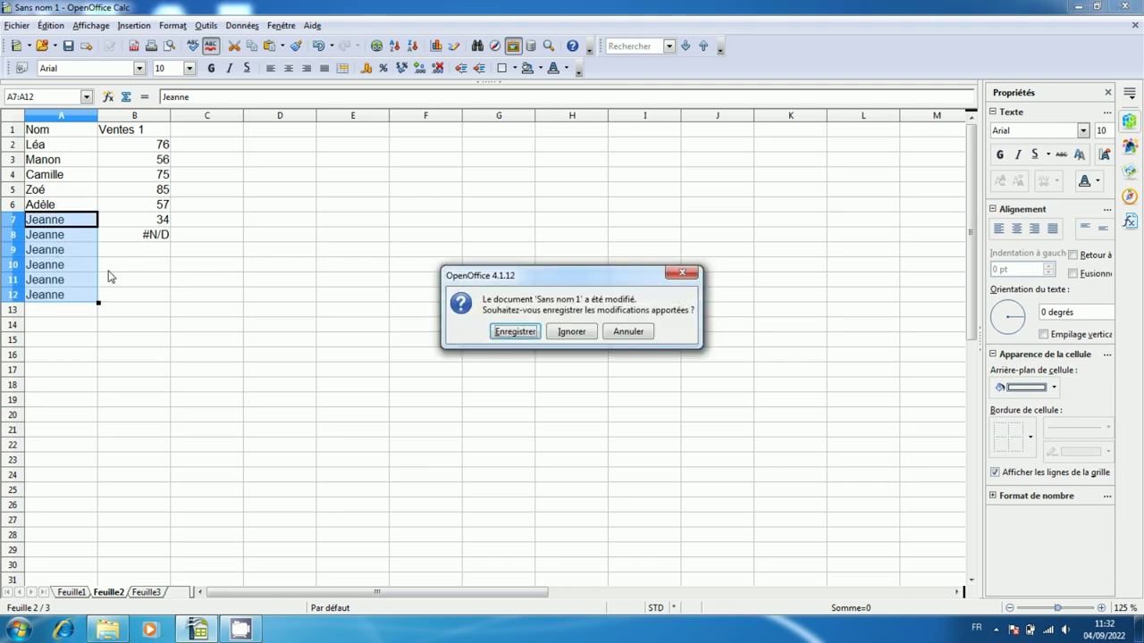
left_click(682, 272)
left_click(110, 299)
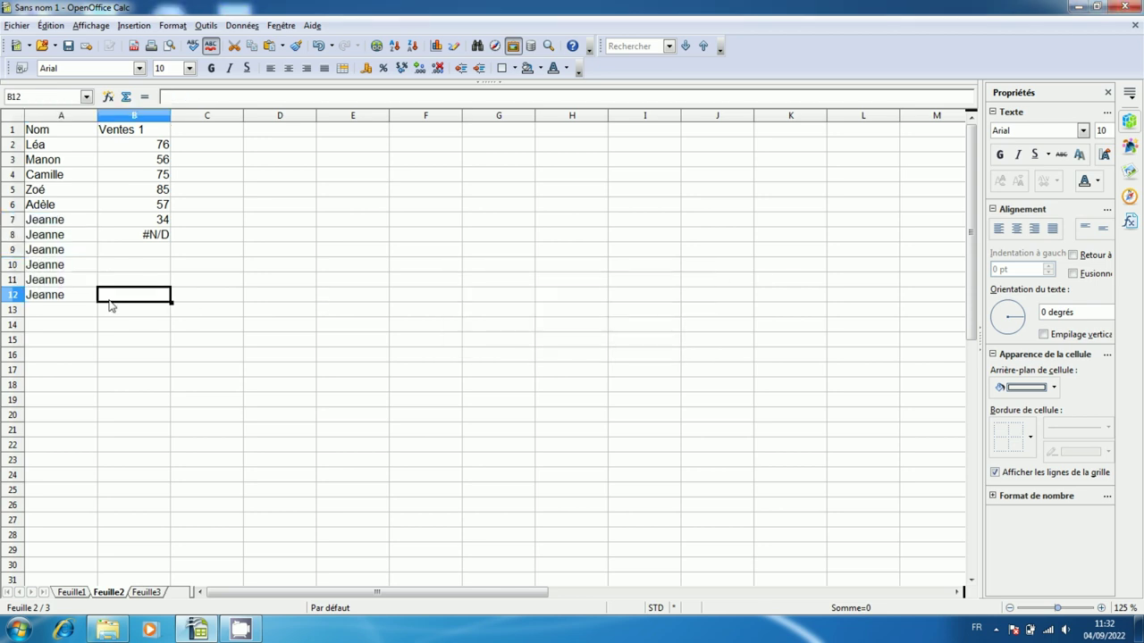
key("ctrl+e")
key("ctrl+z")
key("ctrl+z")
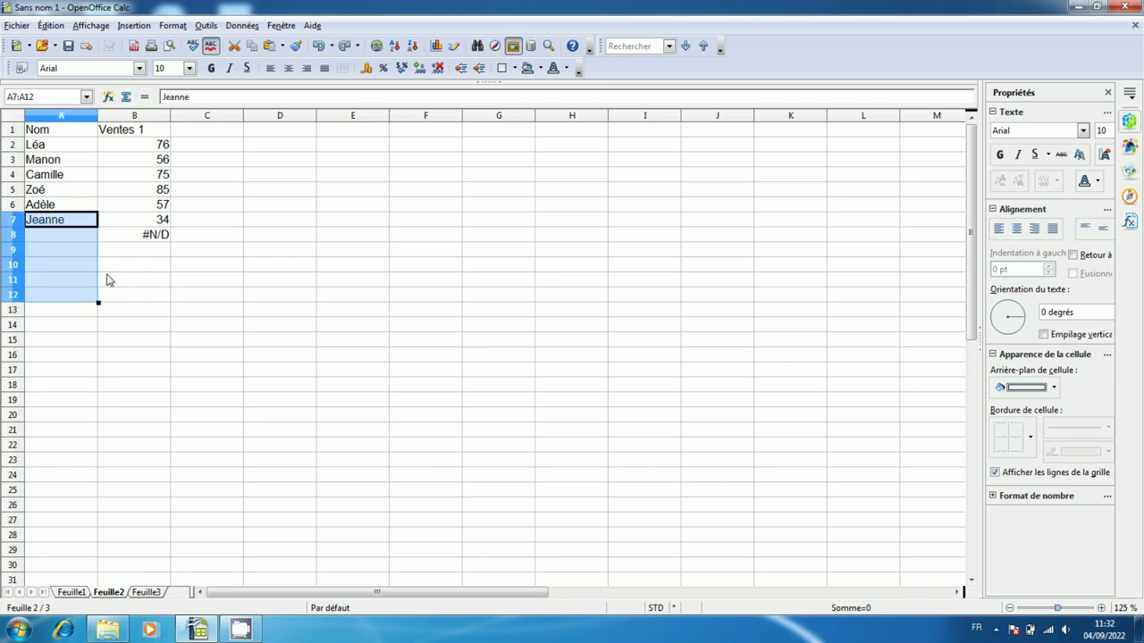
Try to continue the name list by filling A6:A7 down to A8, and clear the content of A8.
left_click(84, 240)
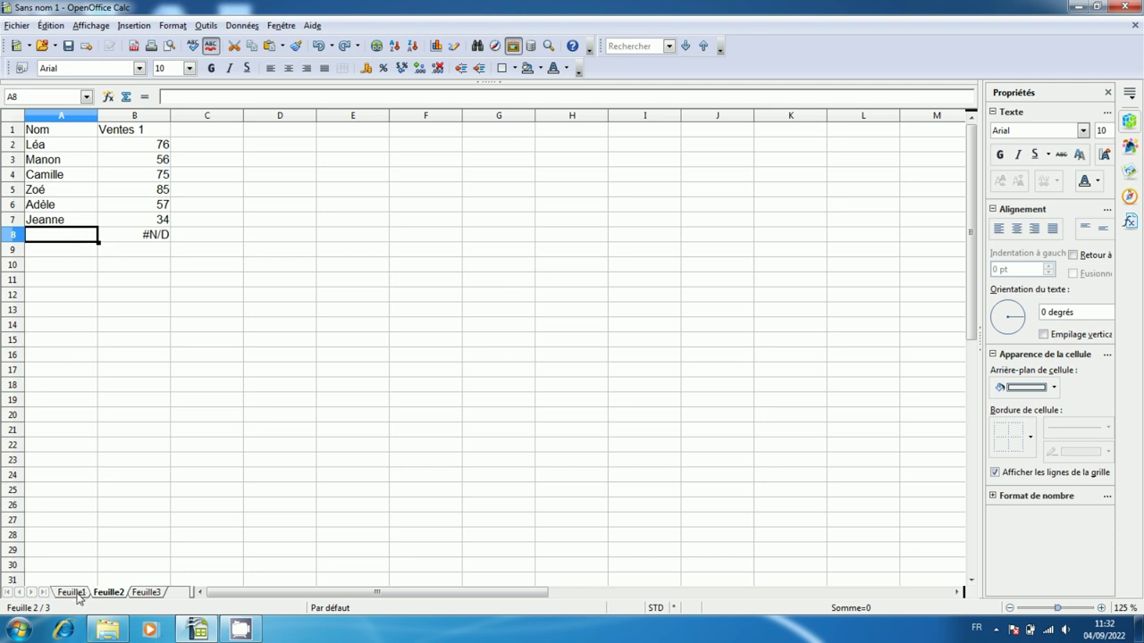
left_click(79, 223)
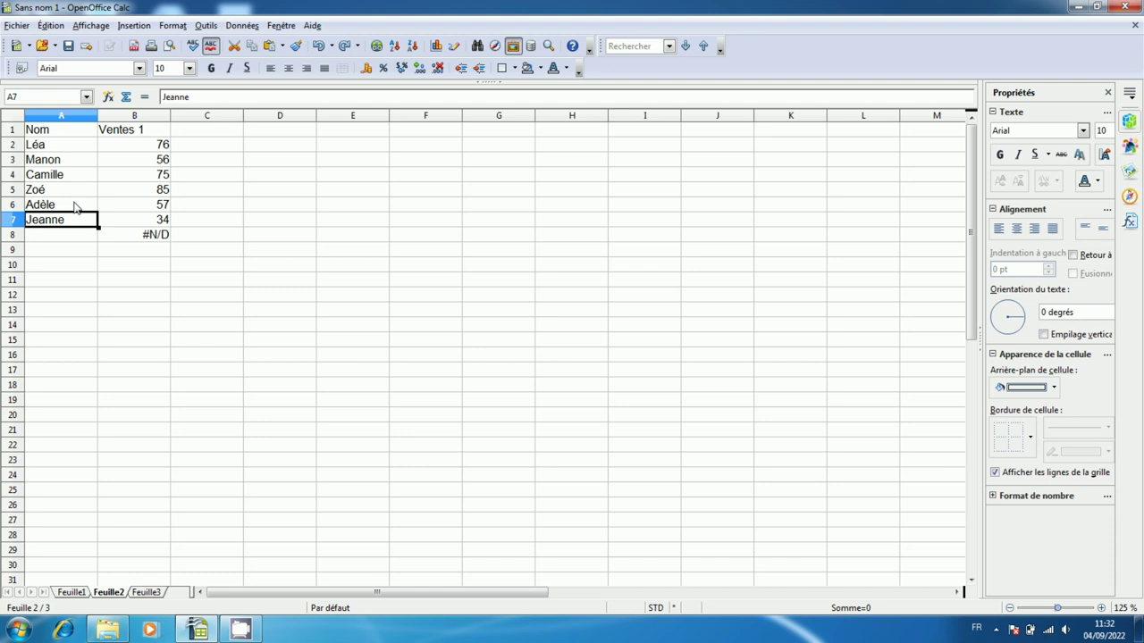
left_click(76, 208, "shift")
left_click_drag(98, 229, 98, 247)
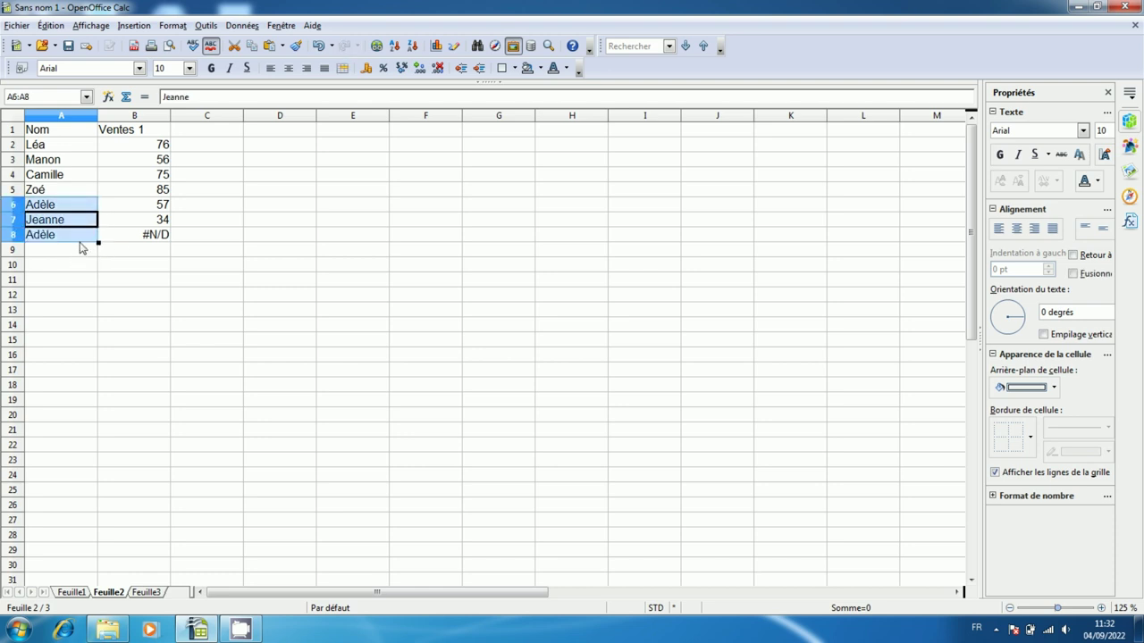
left_click(78, 239)
key("BackSpace")
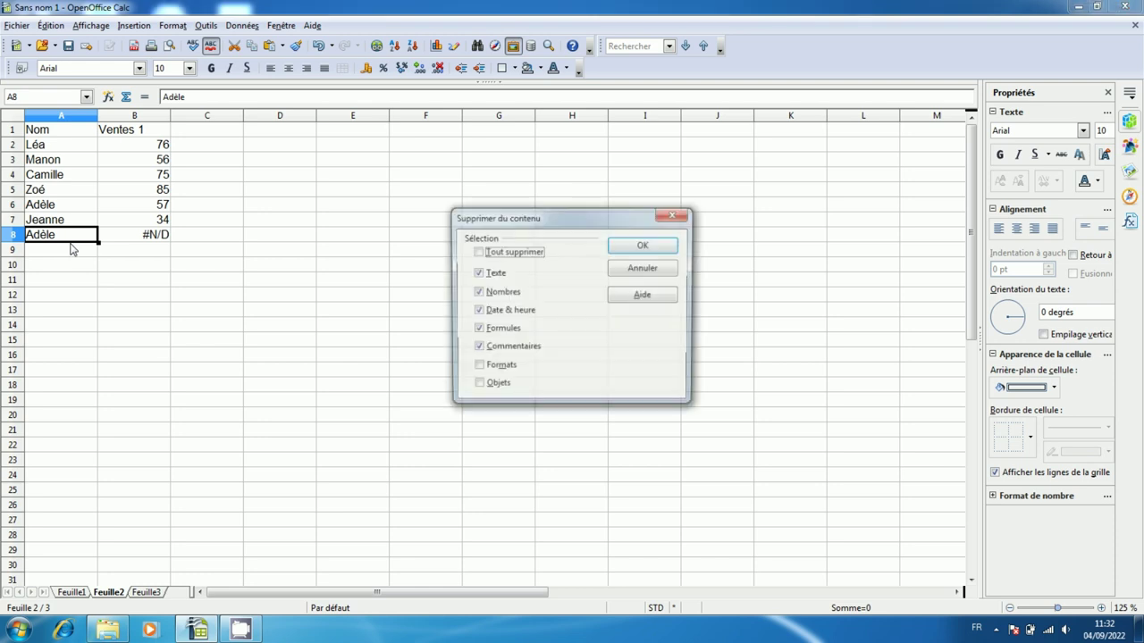
key("Return")
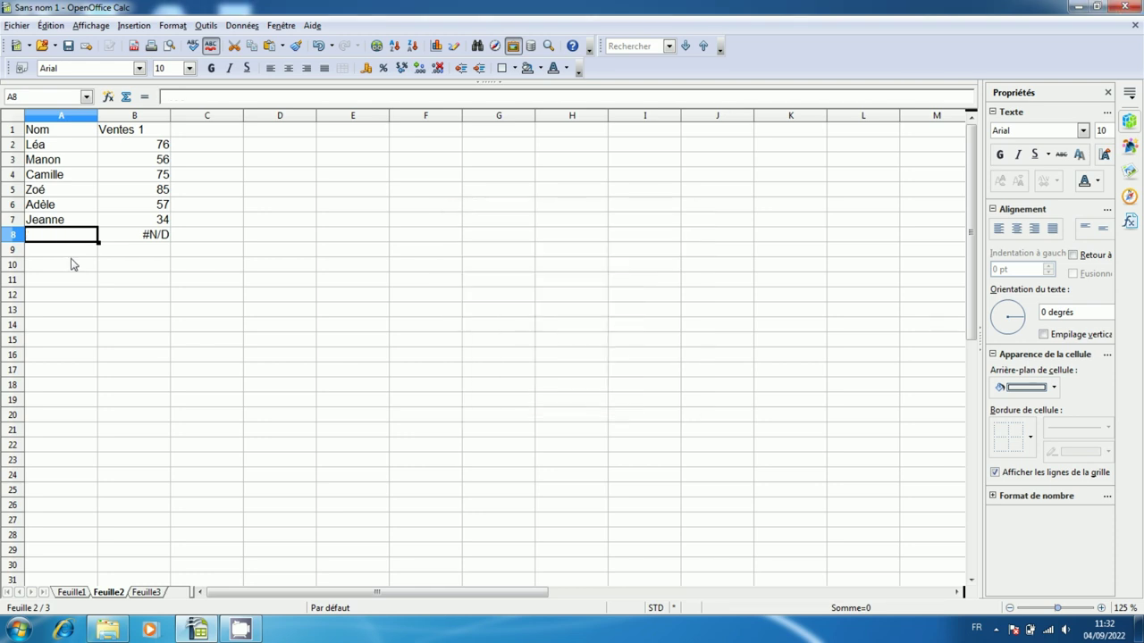
Enter the new salesperson's first name in cell A8 of Feuille2, at the end of the Nom column.
left_click(73, 265)
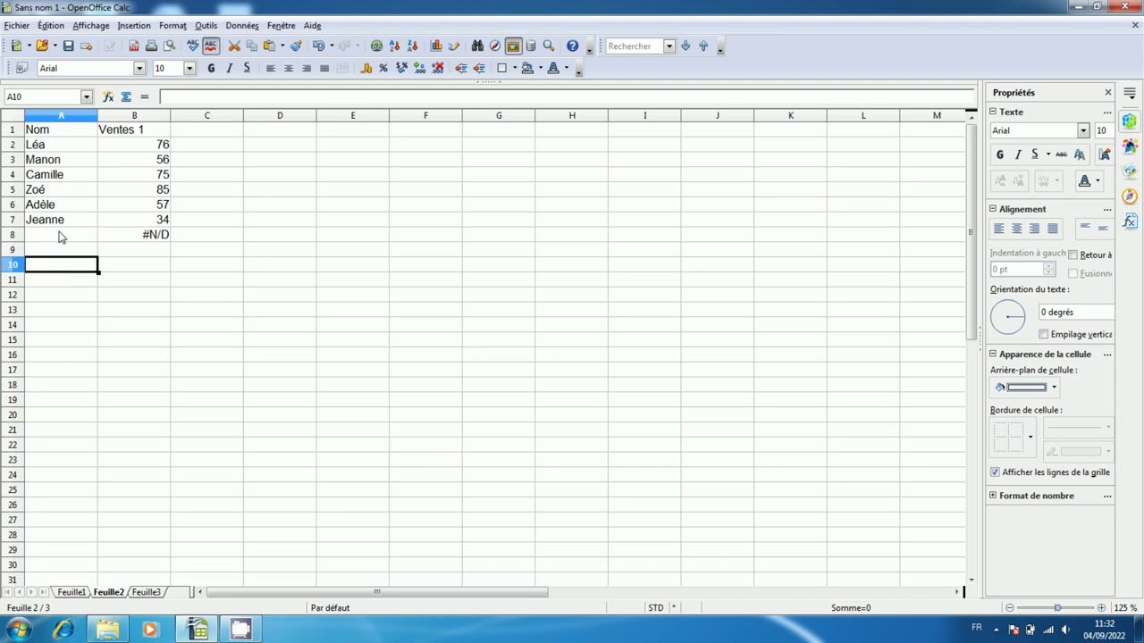
left_click(61, 235)
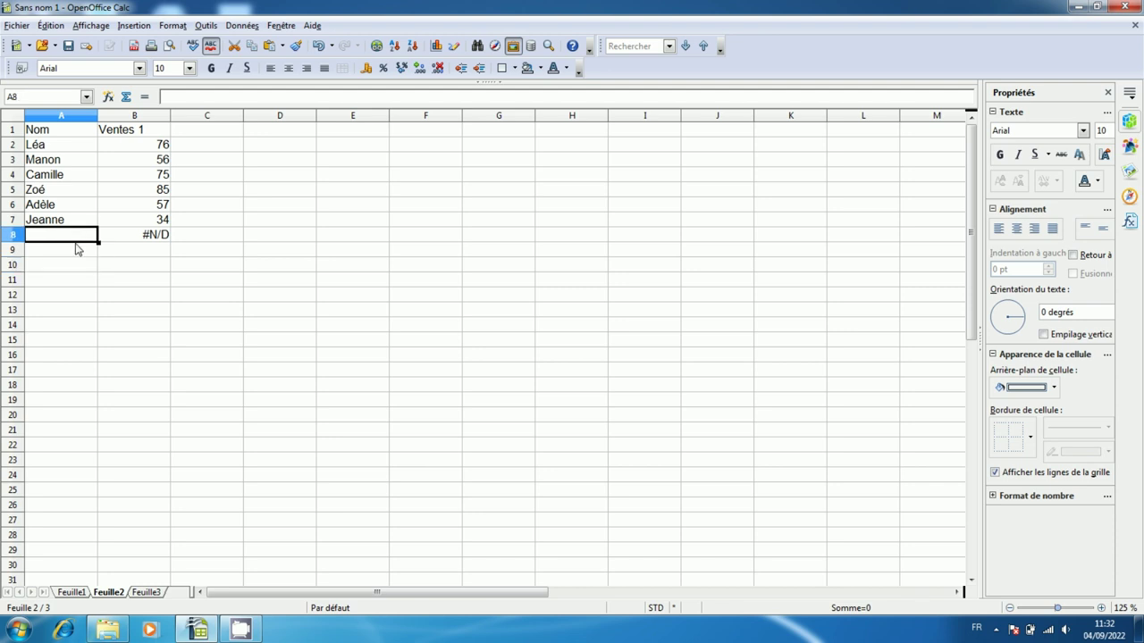
type("Lilo")
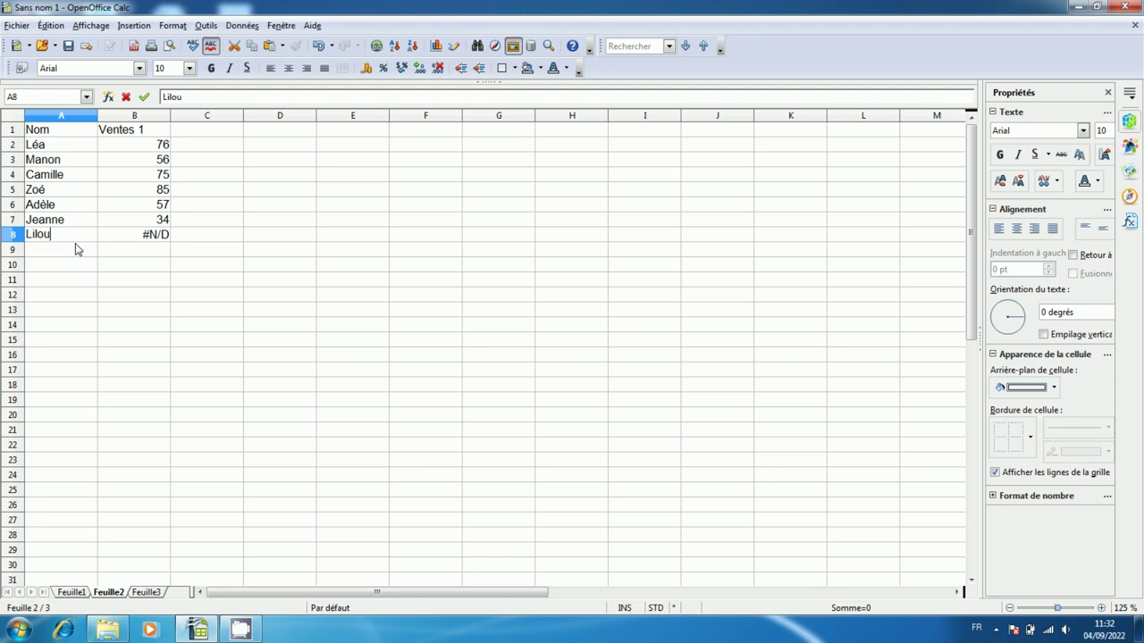
type("u")
key("Return")
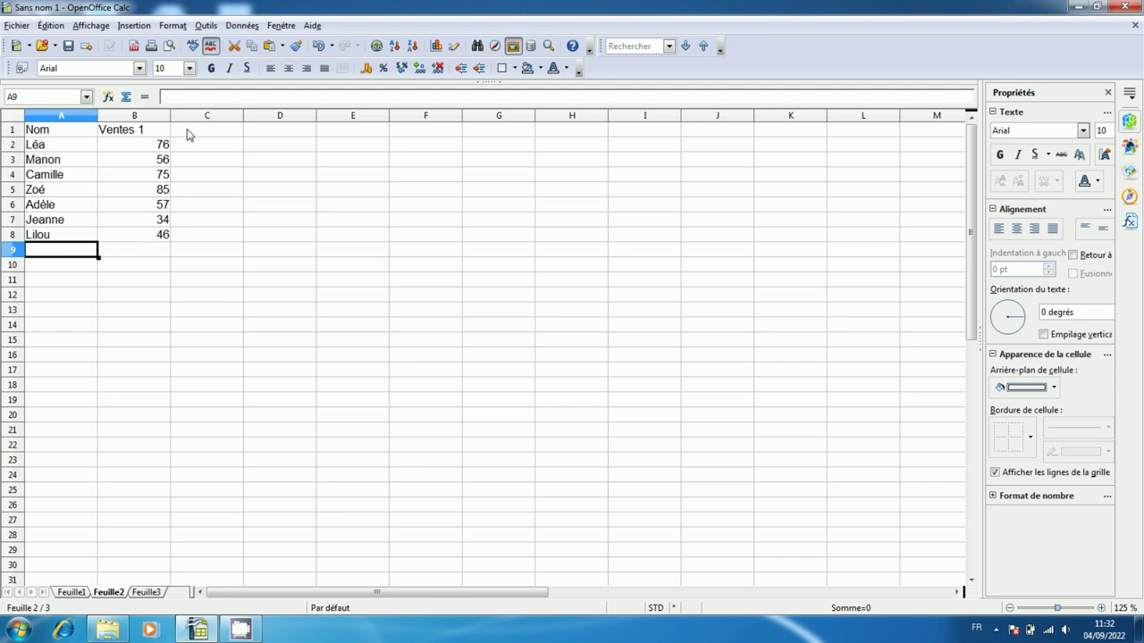
Fill the RECHERCHEV formula from B1 across to E1 to retrieve the remaining column headings.
left_click(235, 136)
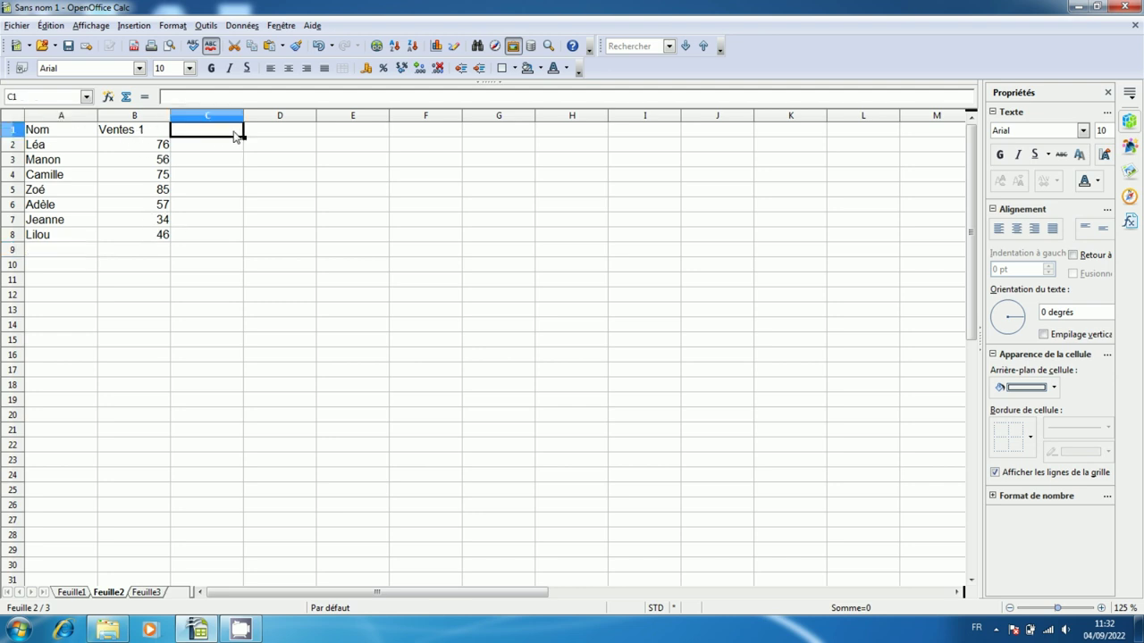
left_click(150, 139)
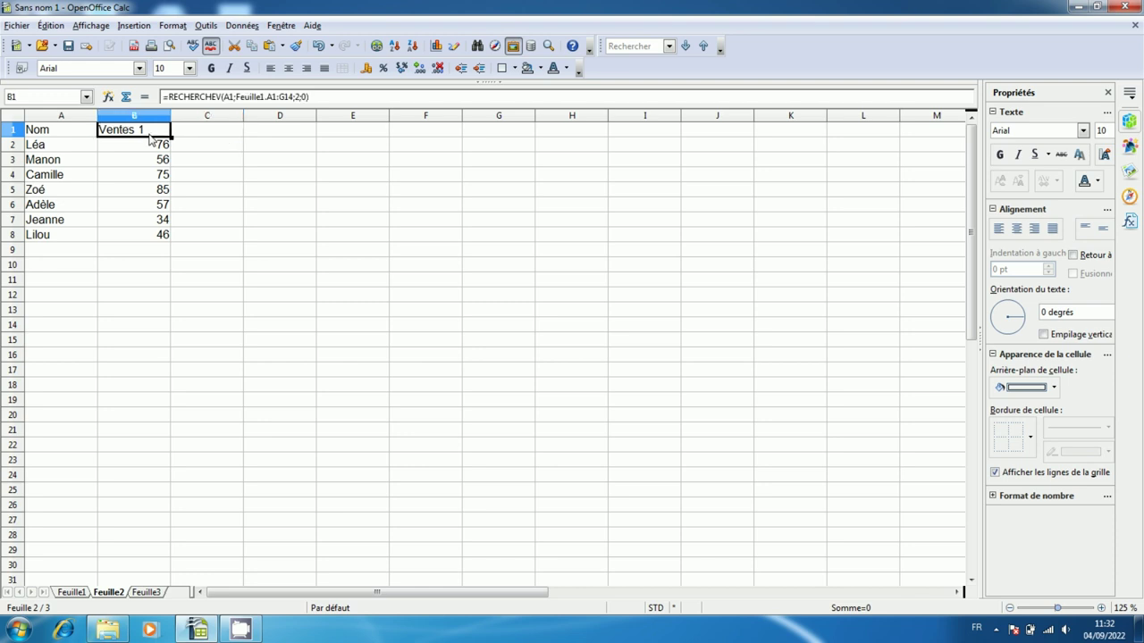
left_click_drag(171, 135, 380, 146)
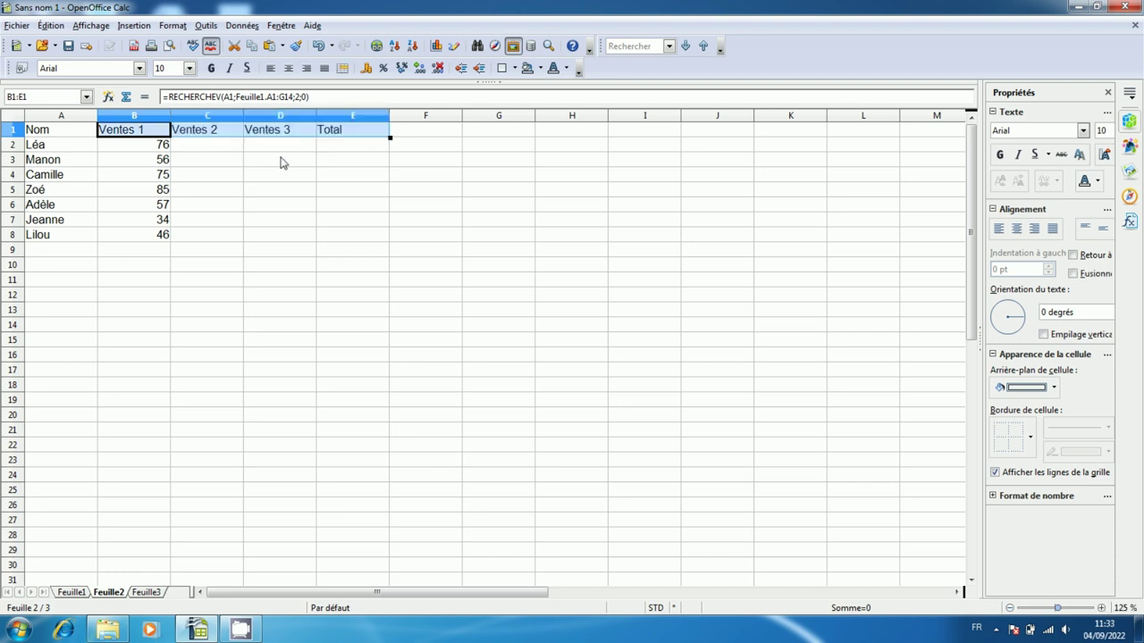
Examine the copied RECHERCHEV formulas in C1 and D1, checking their search criterion, range and column index.
left_click(211, 148)
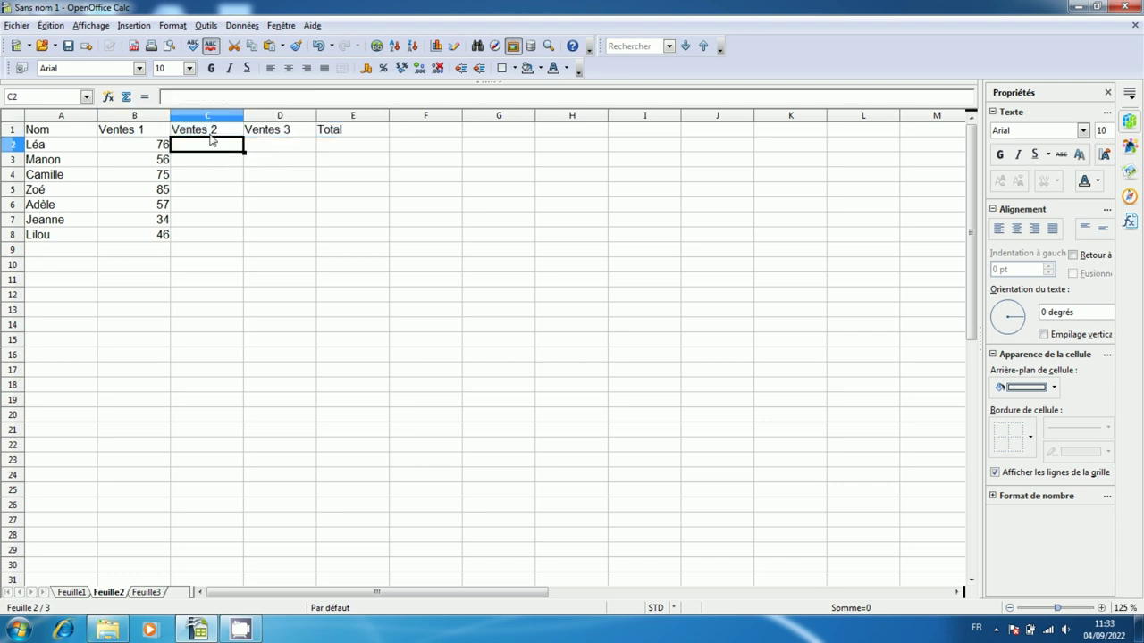
left_click(201, 134)
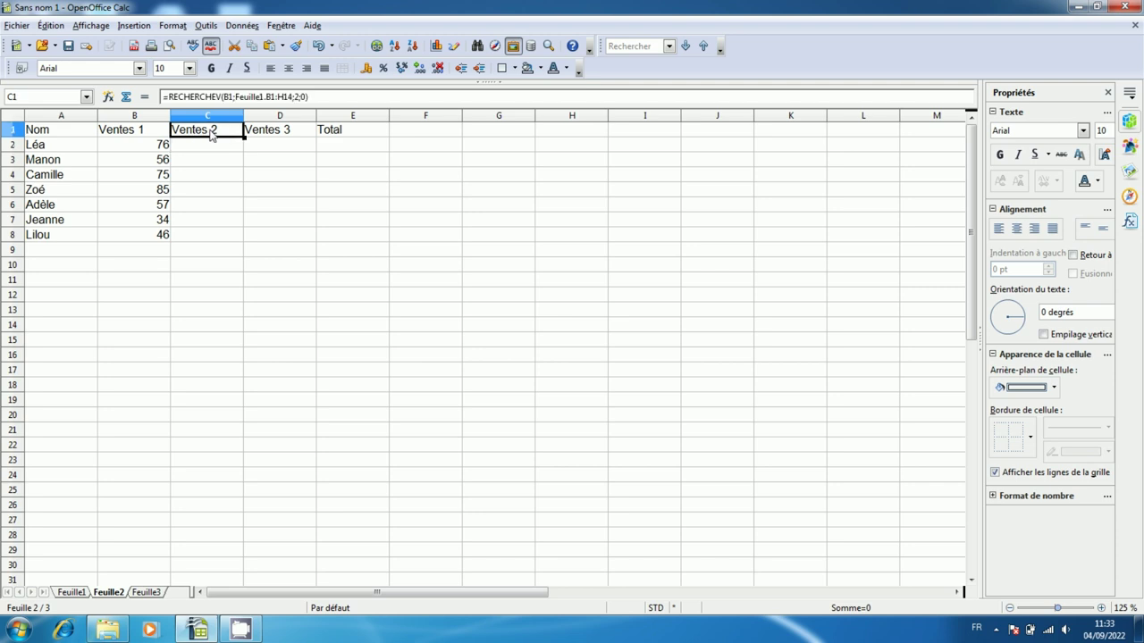
left_click(297, 98)
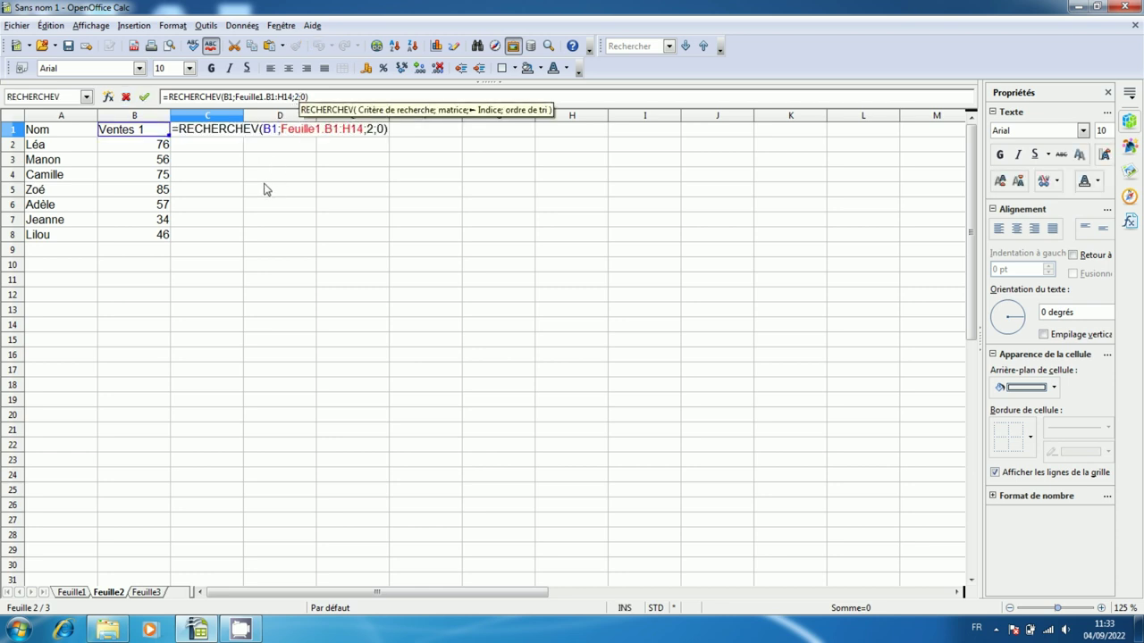
key("Escape")
key("Down")
key("Down")
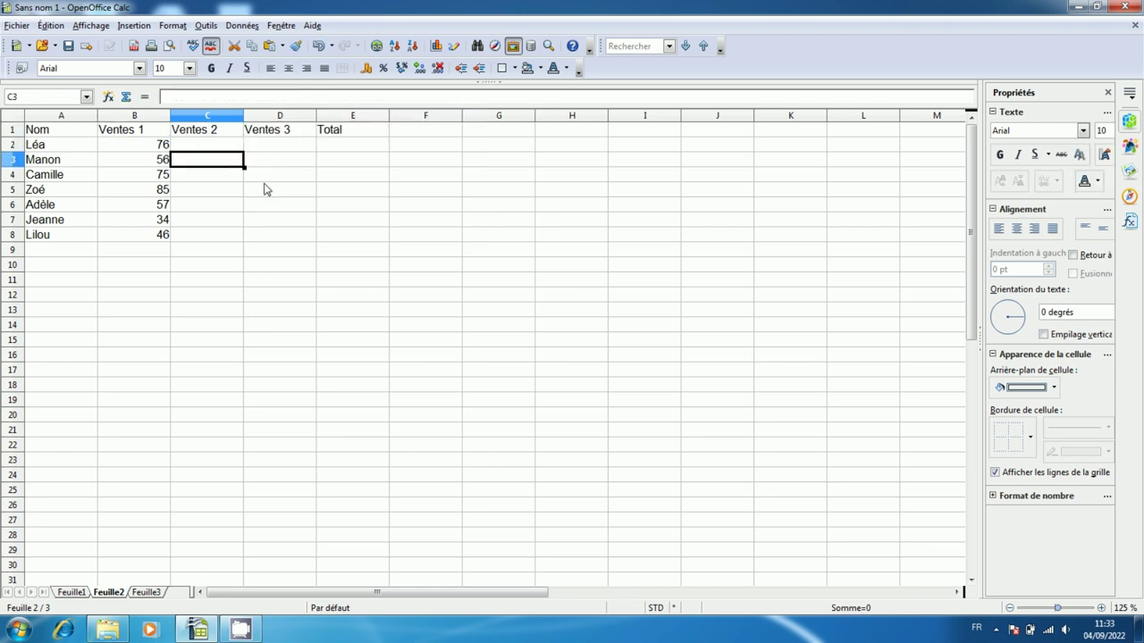
key("Up")
key("Up")
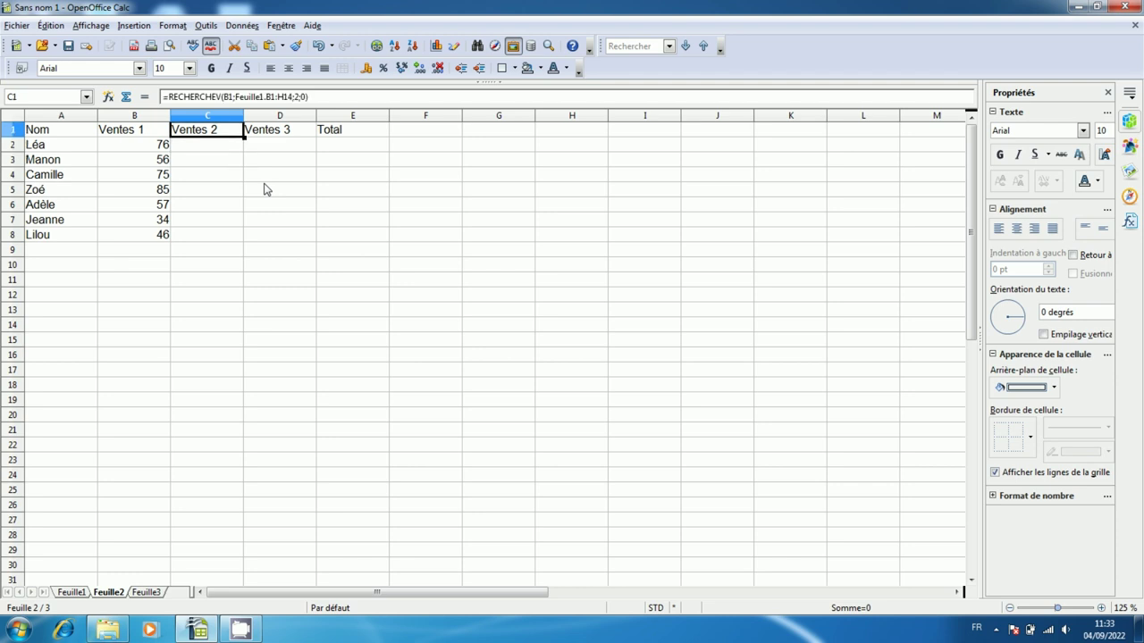
key("Right")
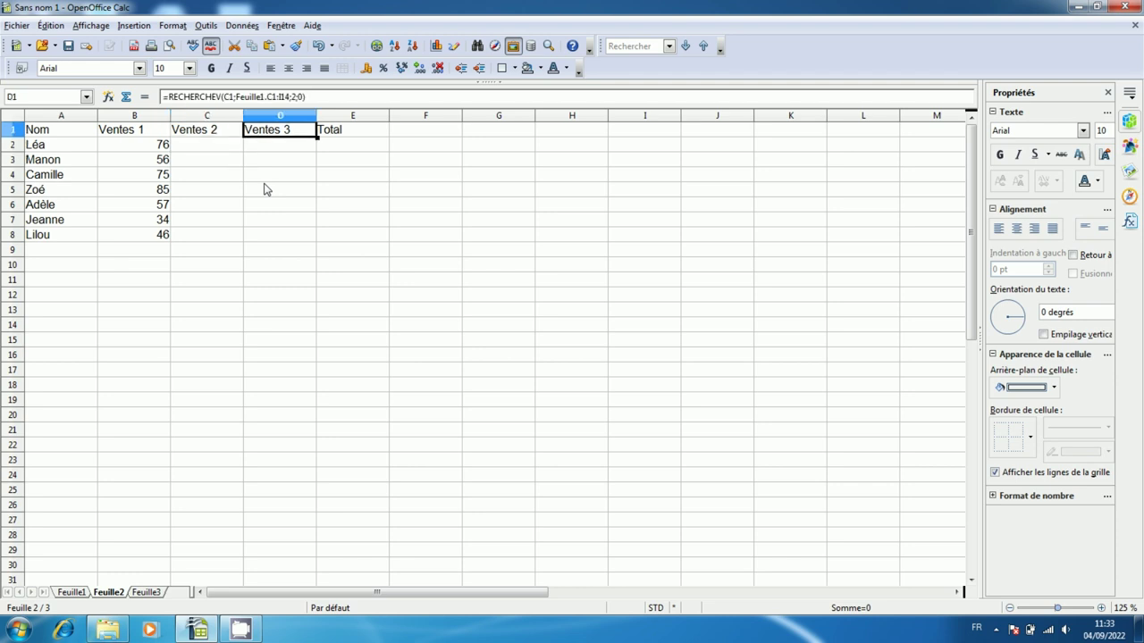
key("F2")
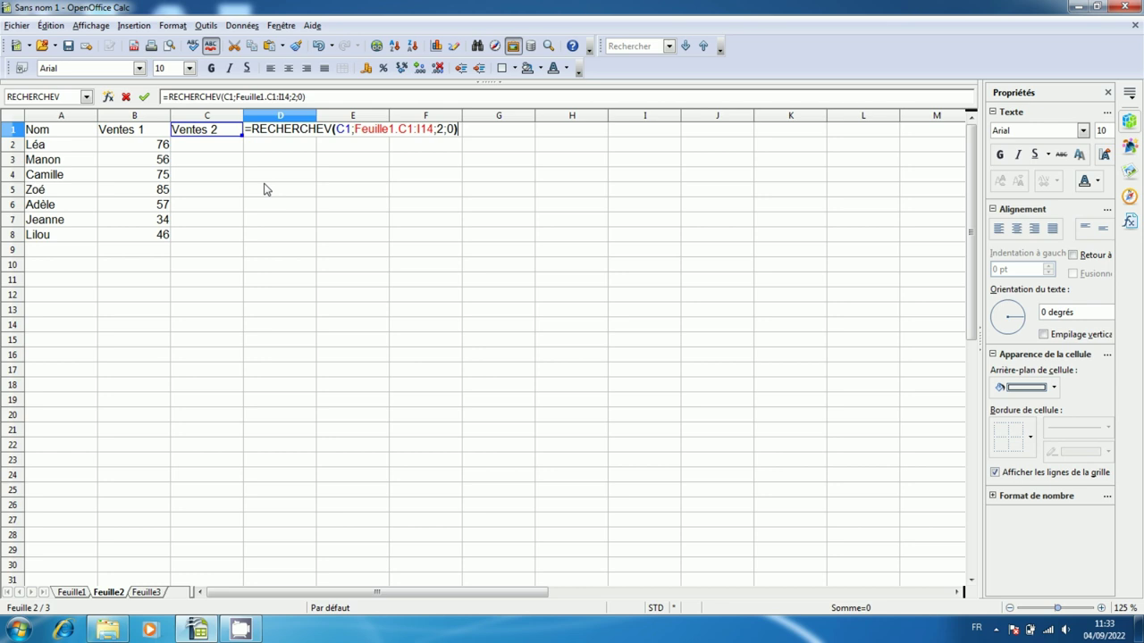
key("Escape")
key("Left")
key("ctrl+v")
key("F2")
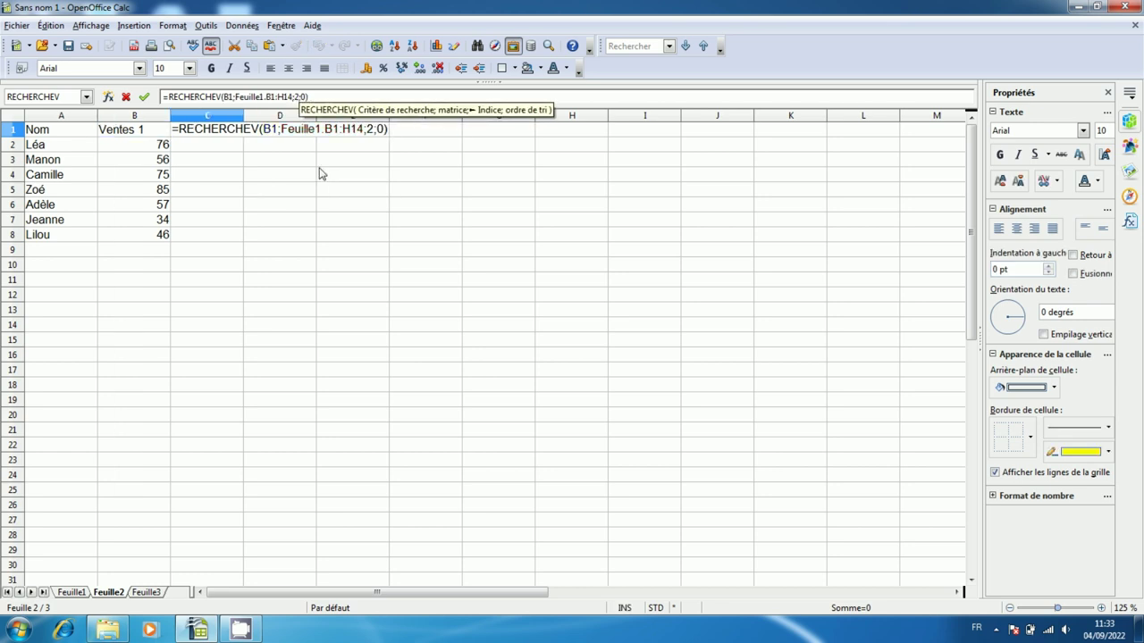
key("Return")
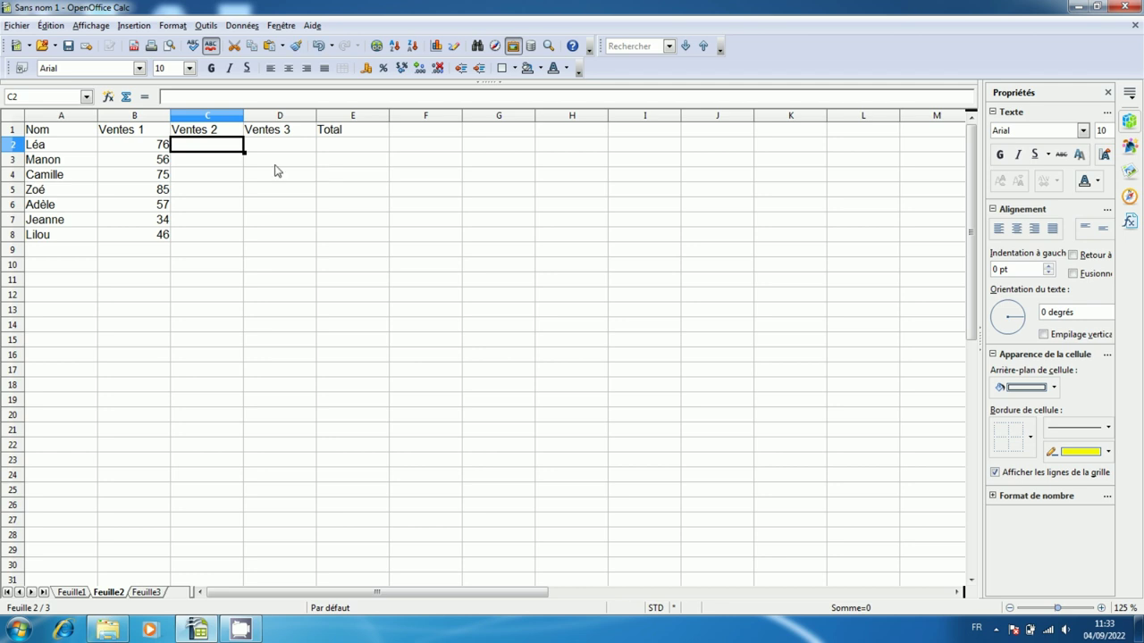
Fill the RECHERCHEV formulas in C1 and D1 down to row 8 for the Ventes 2 and Ventes 3 columns.
left_click(224, 133)
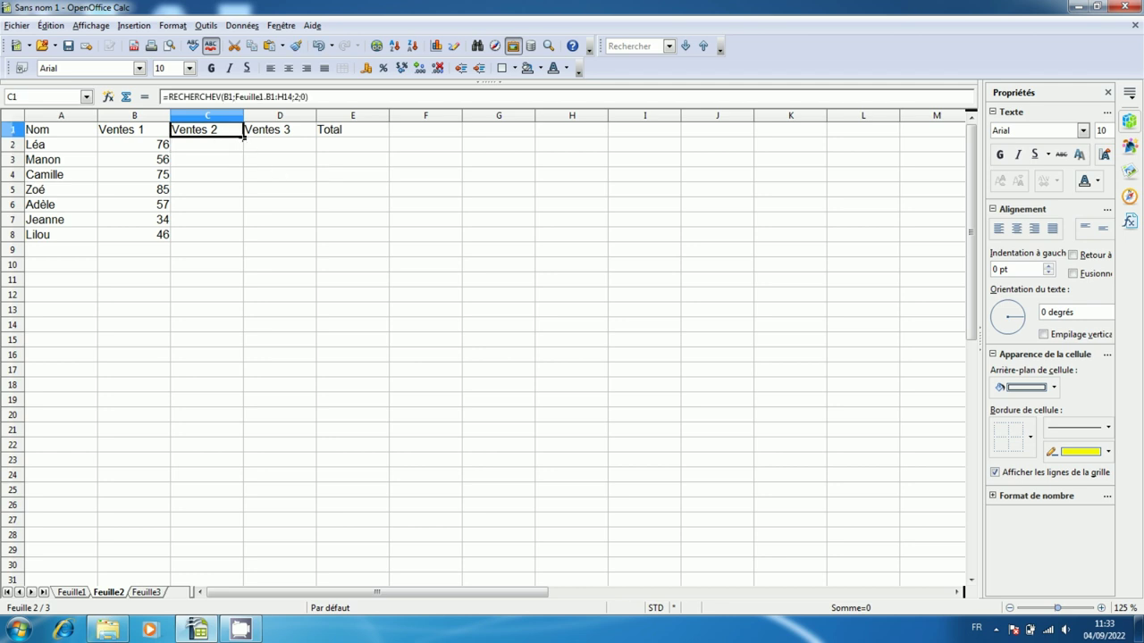
left_click_drag(242, 139, 244, 241)
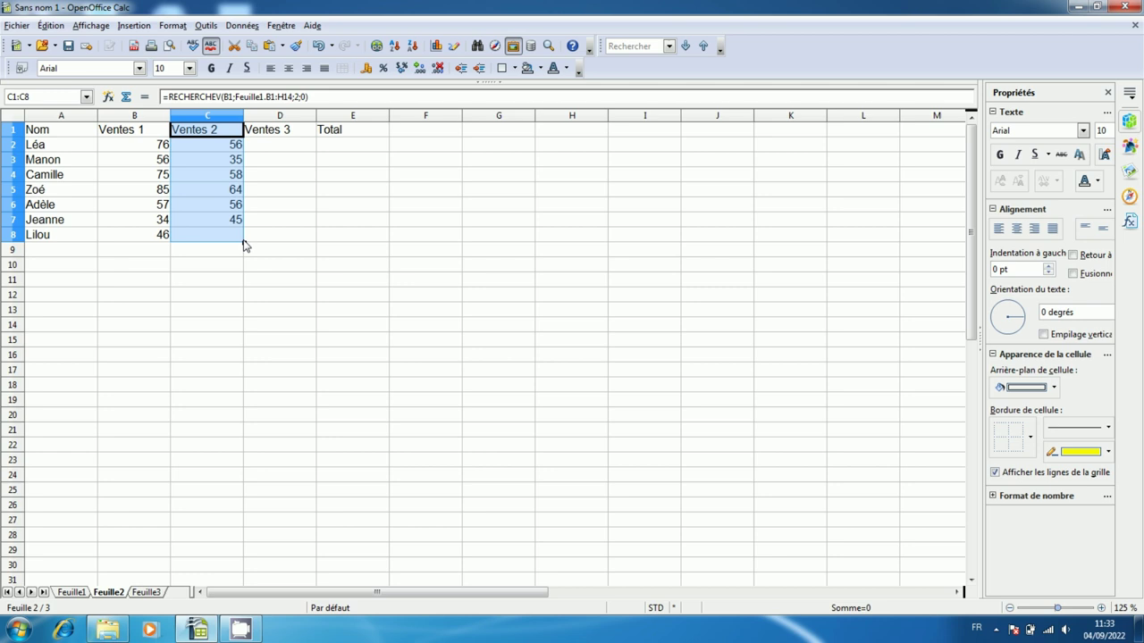
left_click(299, 192)
left_click(286, 150)
left_click(293, 136)
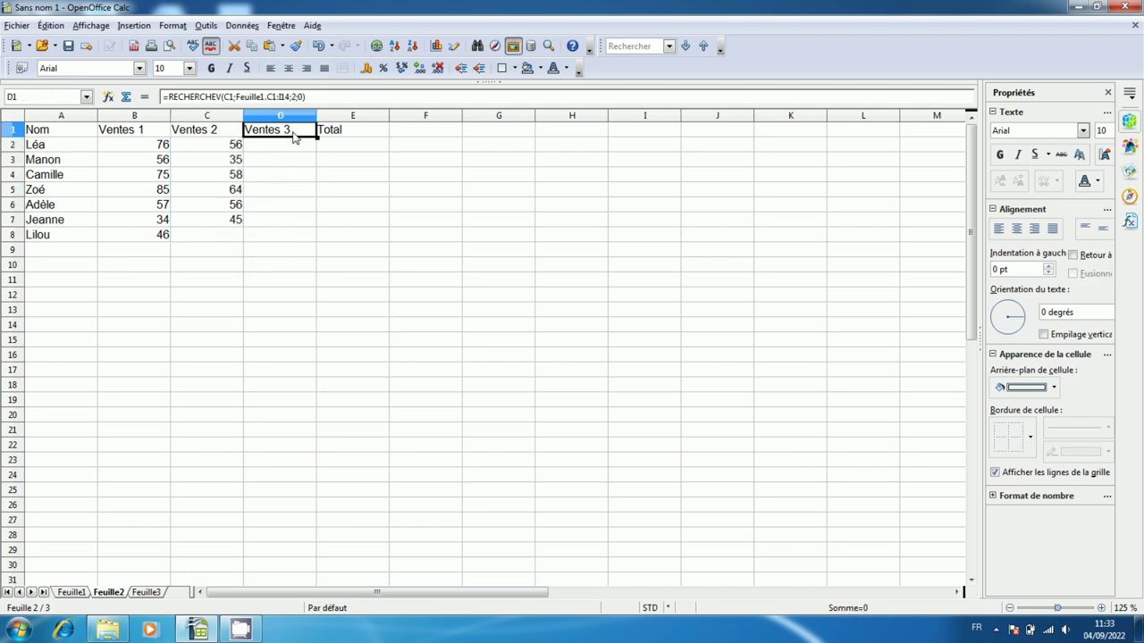
left_click_drag(317, 137, 304, 240)
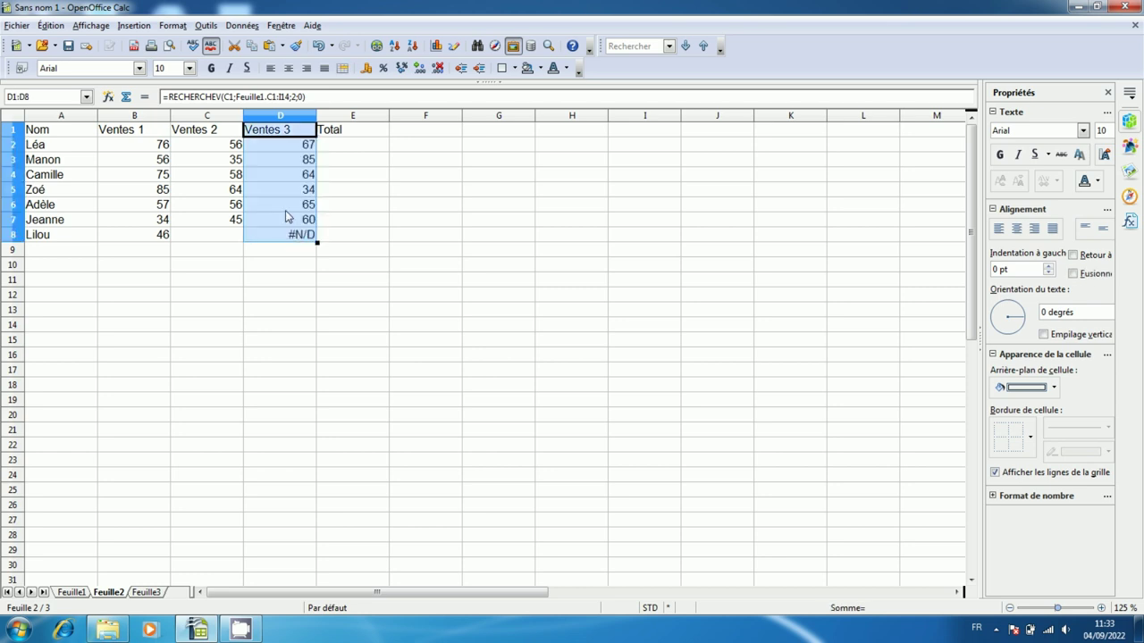
Check the copied RECHERCHEV formulas in cells D6, D2, C2, C3 and C4.
left_click(285, 210)
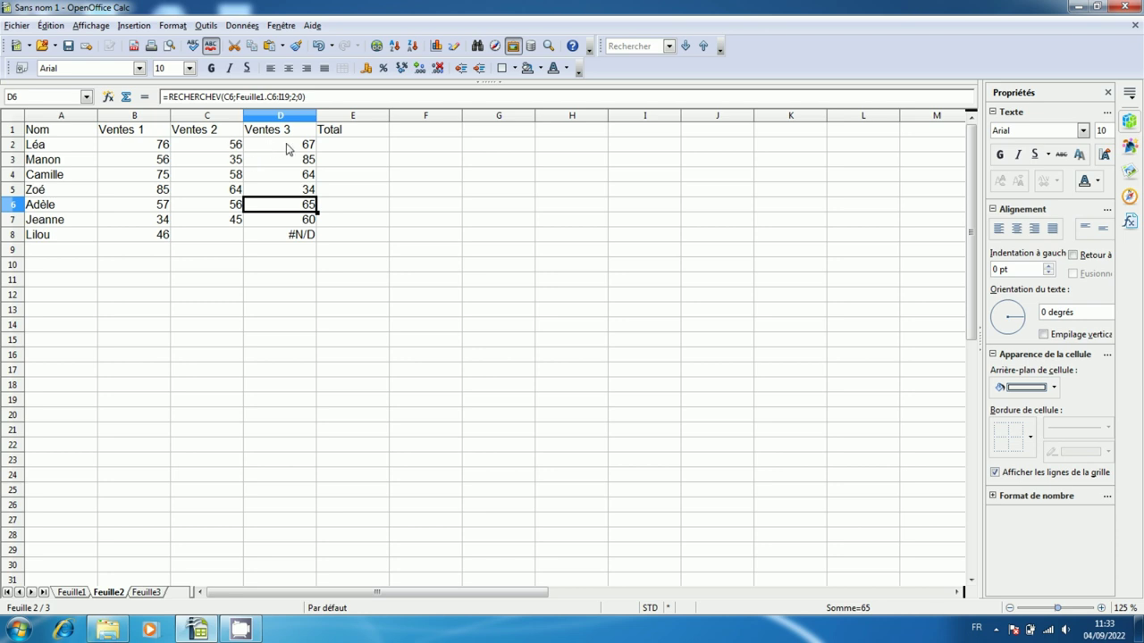
left_click(287, 148)
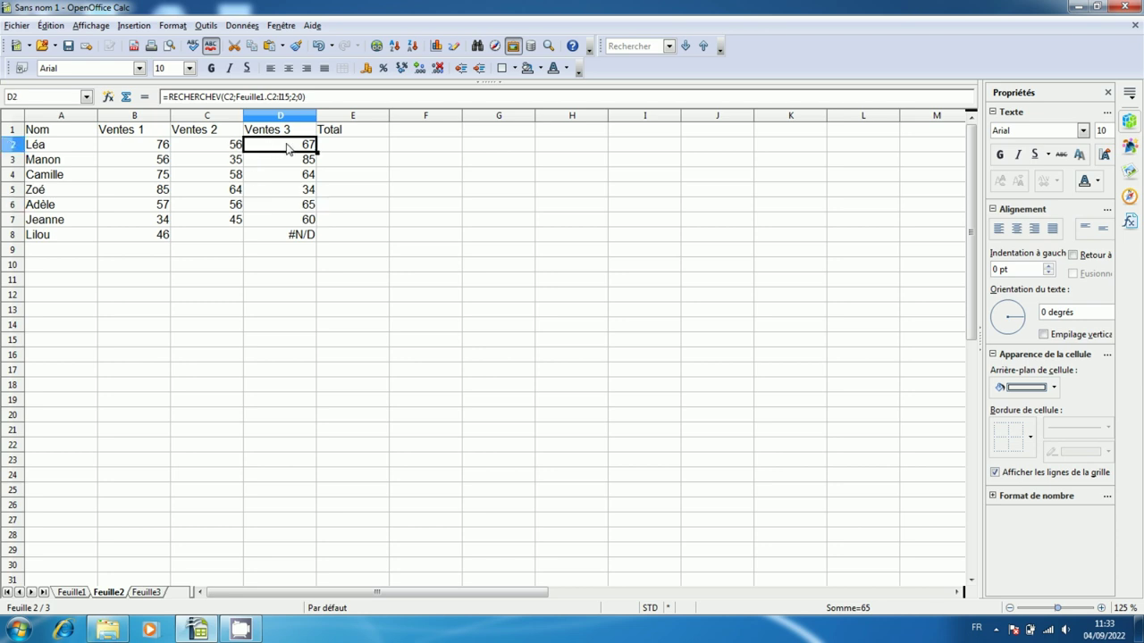
left_click(224, 151)
left_click(229, 163)
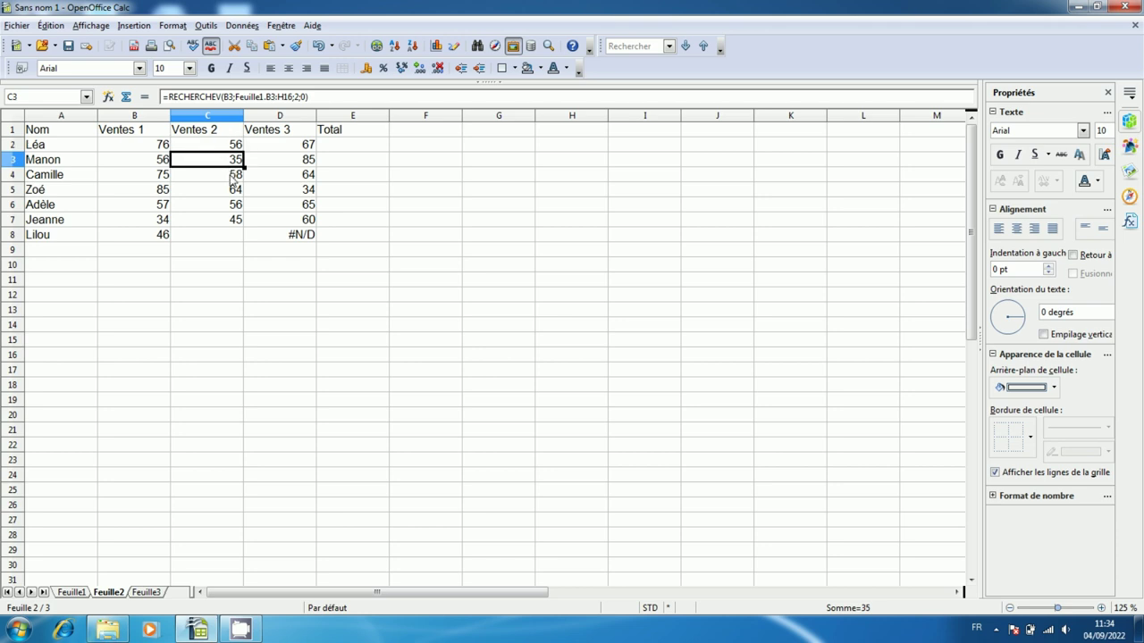
left_click(234, 178)
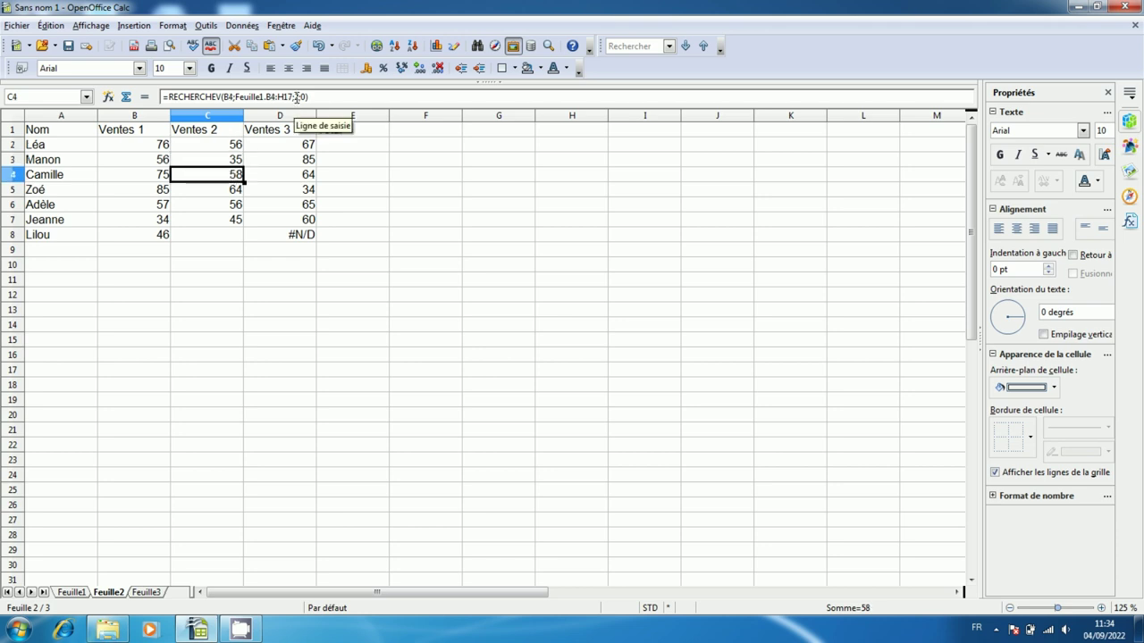
Try column index 3 in C1's RECHERCHEV formula, fill it down to row 8, and compare with the Feuille1 table.
left_click(214, 134)
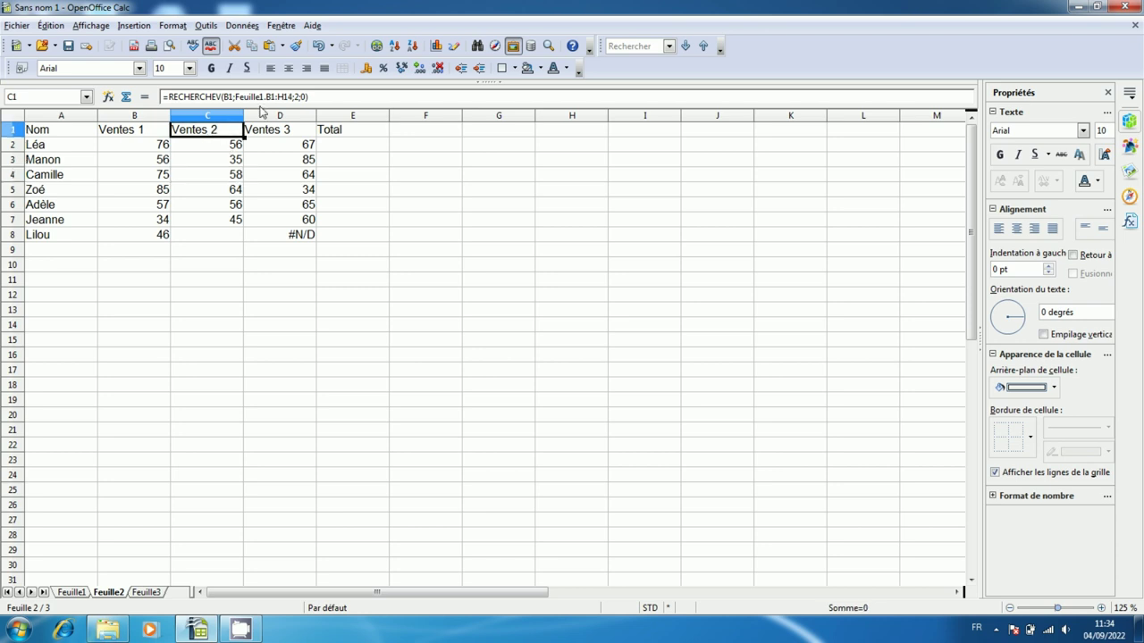
left_click(295, 99)
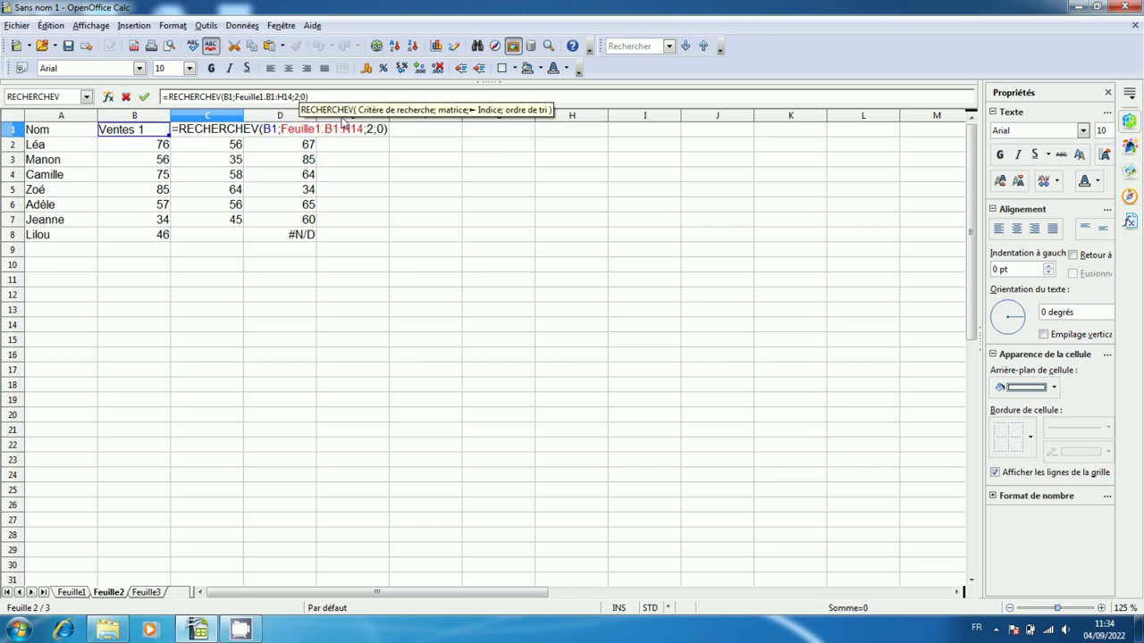
key("BackSpace")
type("3")
key("Return")
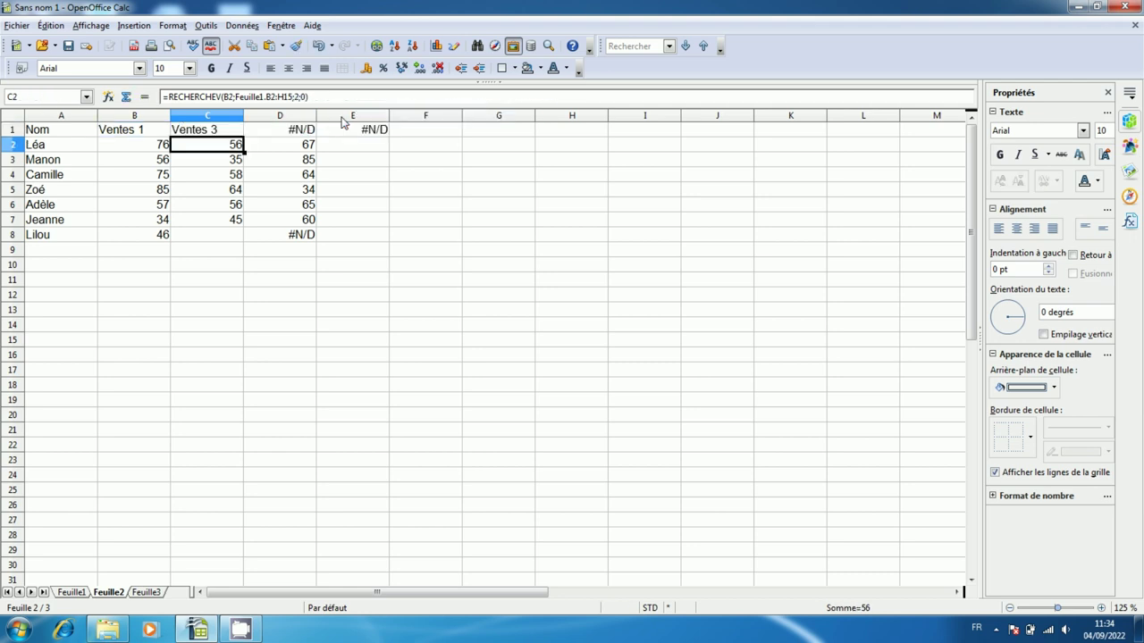
key("Up")
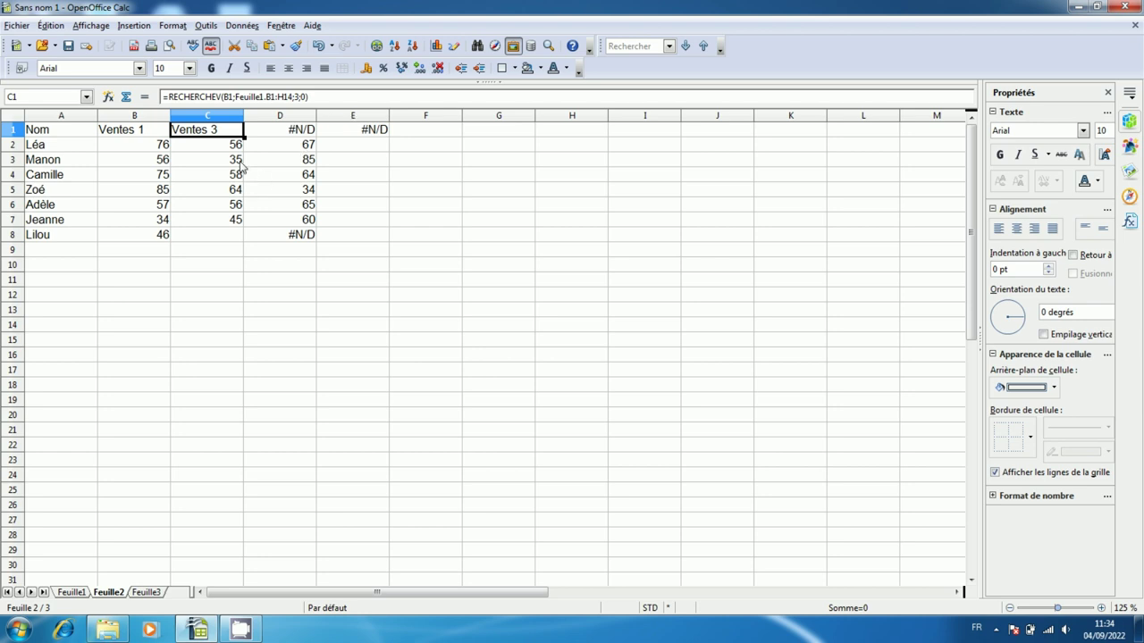
left_click_drag(243, 137, 241, 237)
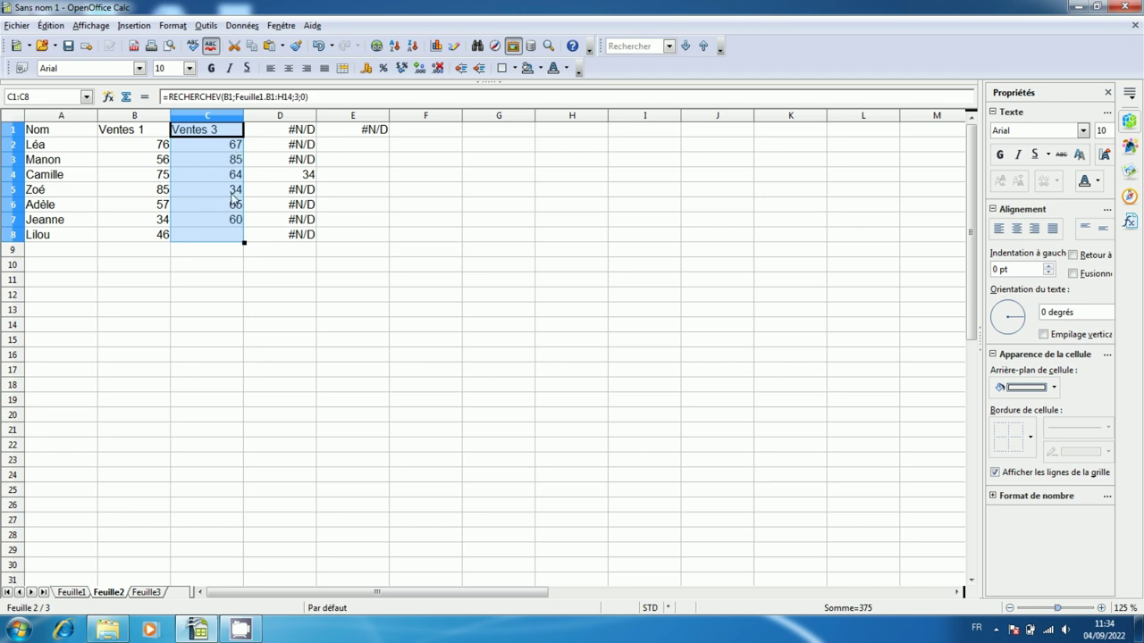
key("ctrl+Page_Up")
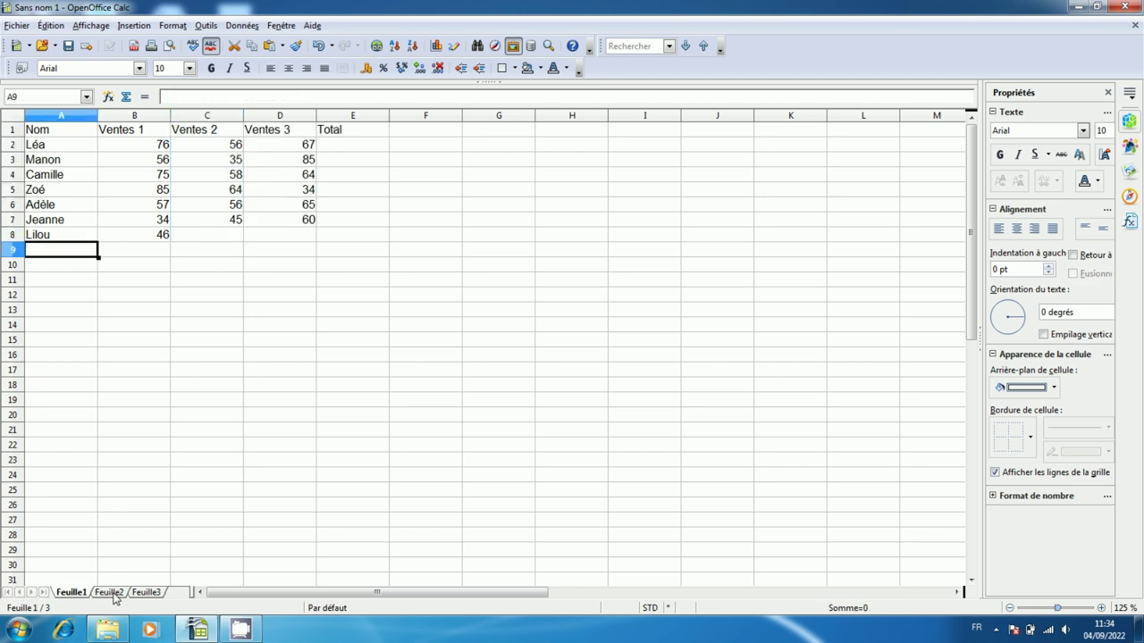
left_click(109, 593)
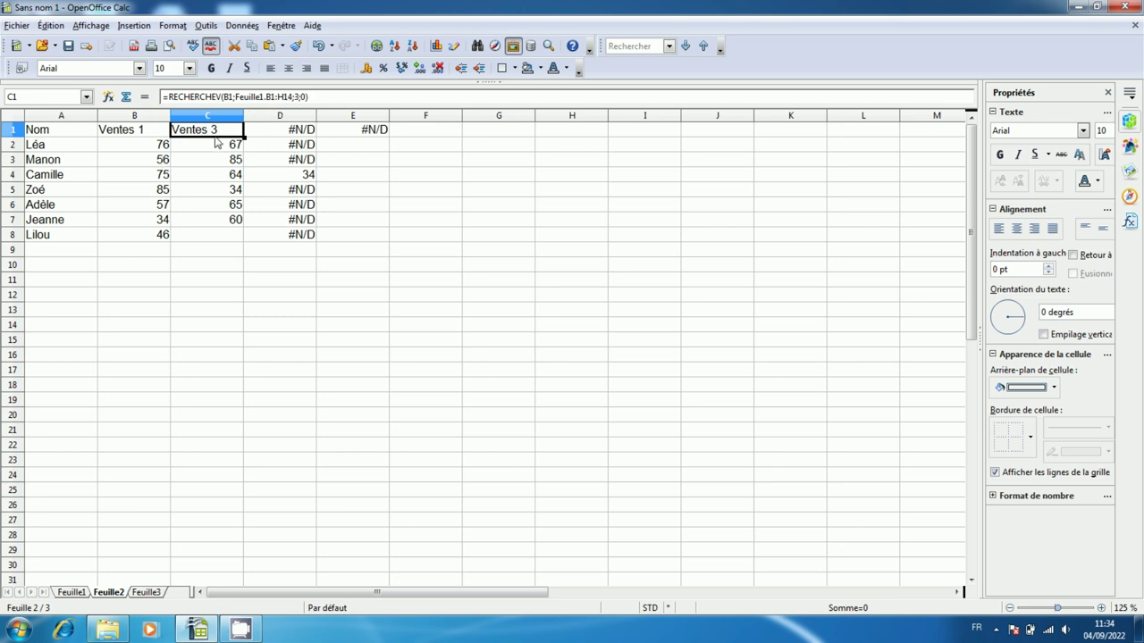
Set the column index in C1's RECHERCHEV formula back to 2 and fill the formula down to row 8.
left_click(302, 96)
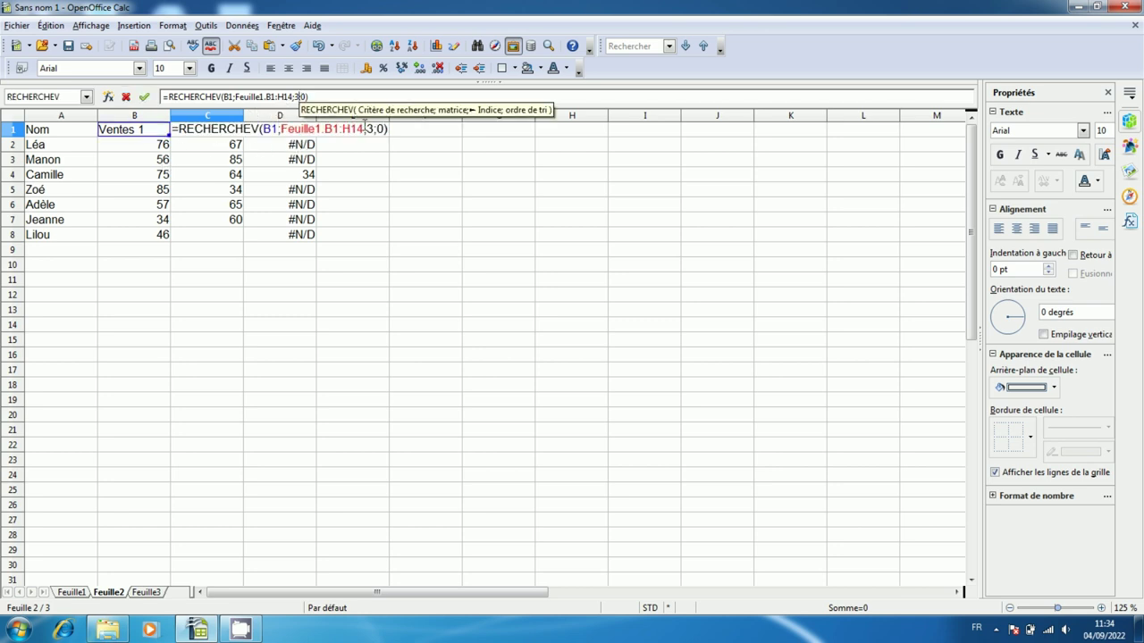
key("BackSpace")
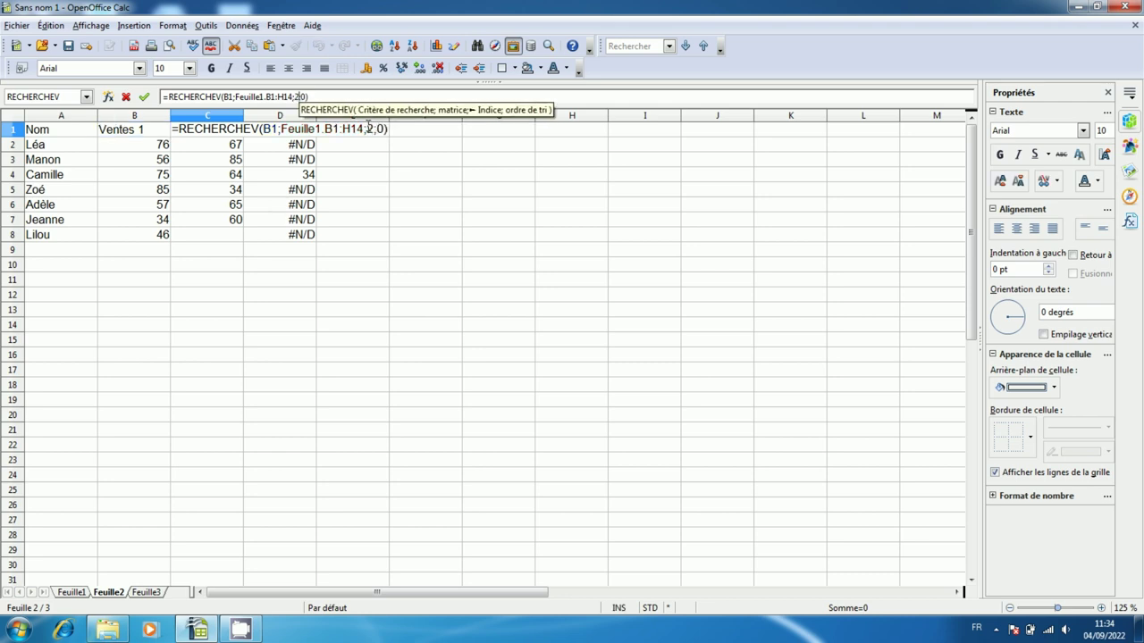
key("Escape")
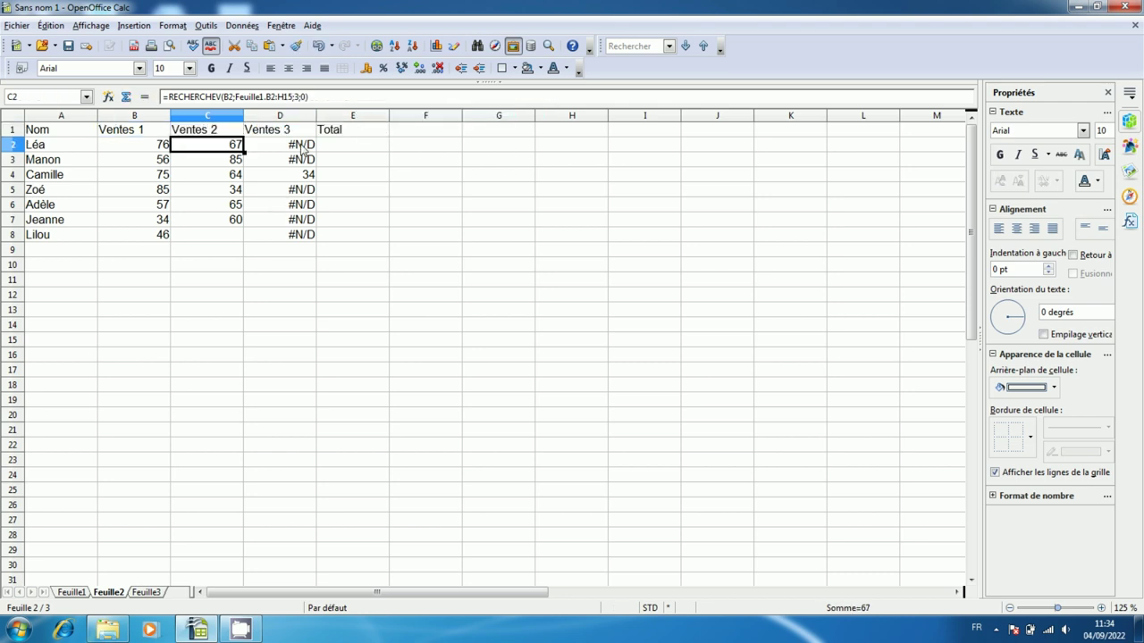
key("Up")
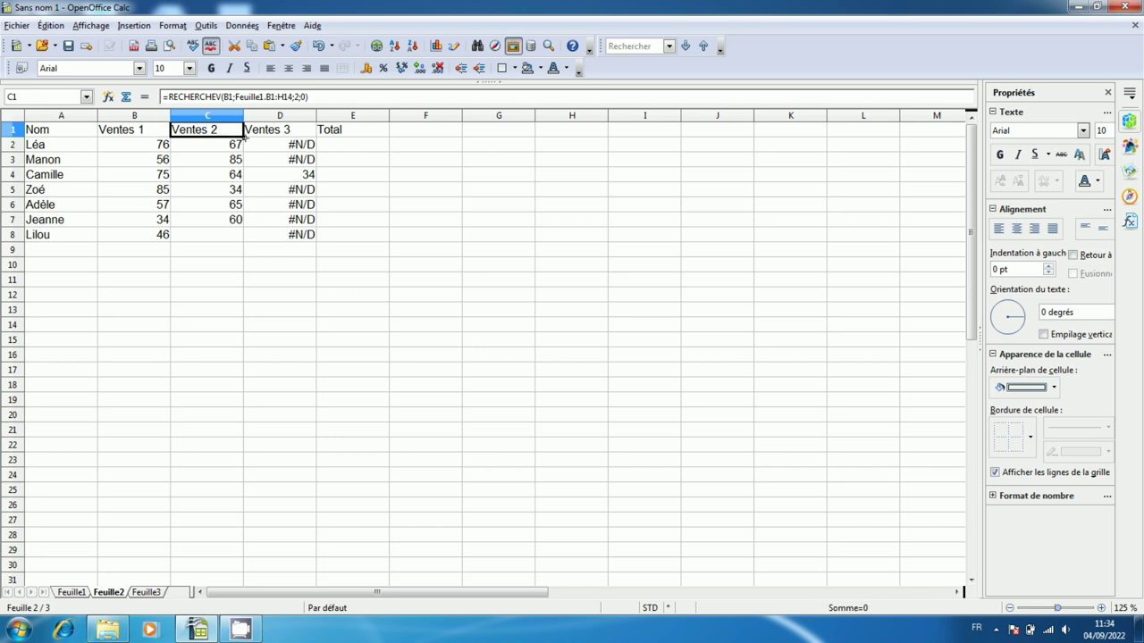
double_click(243, 139)
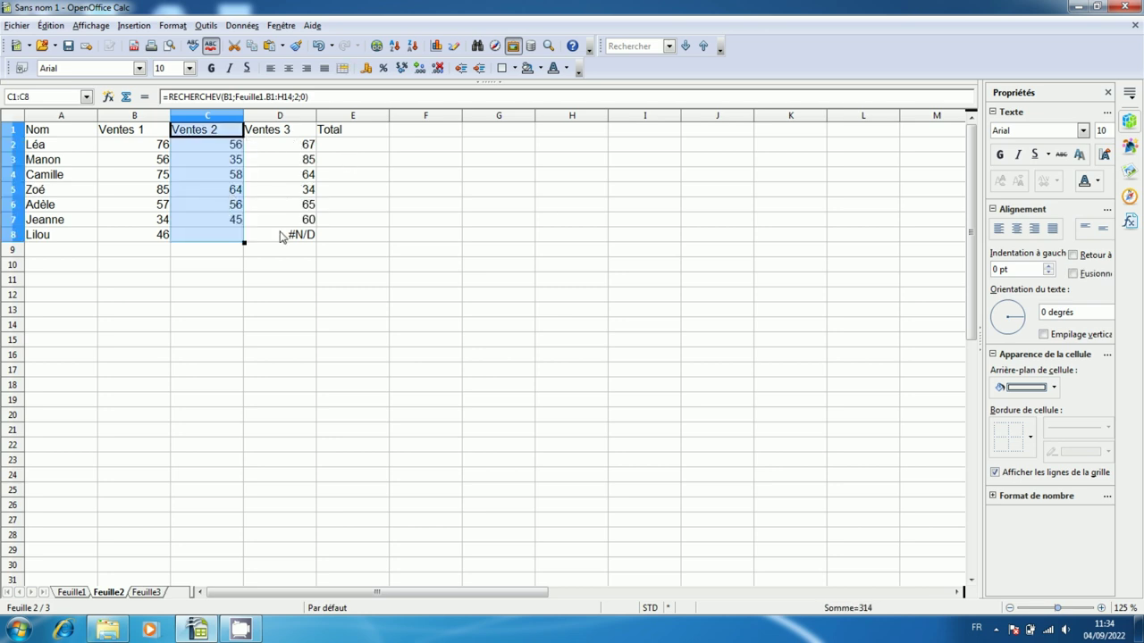
left_click(226, 246)
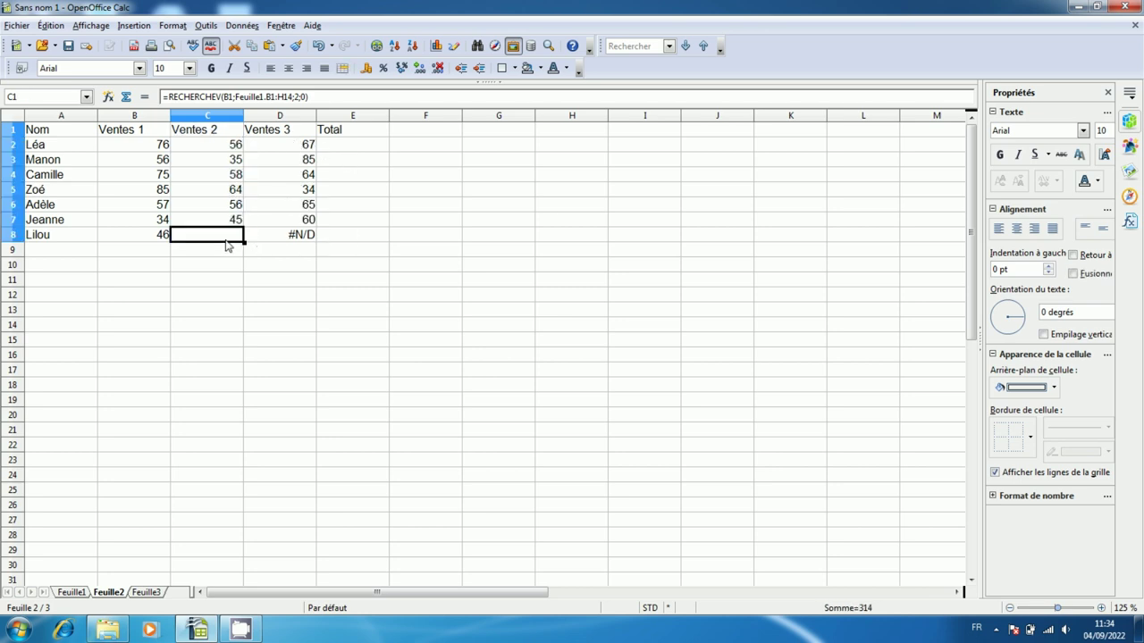
left_click(322, 266)
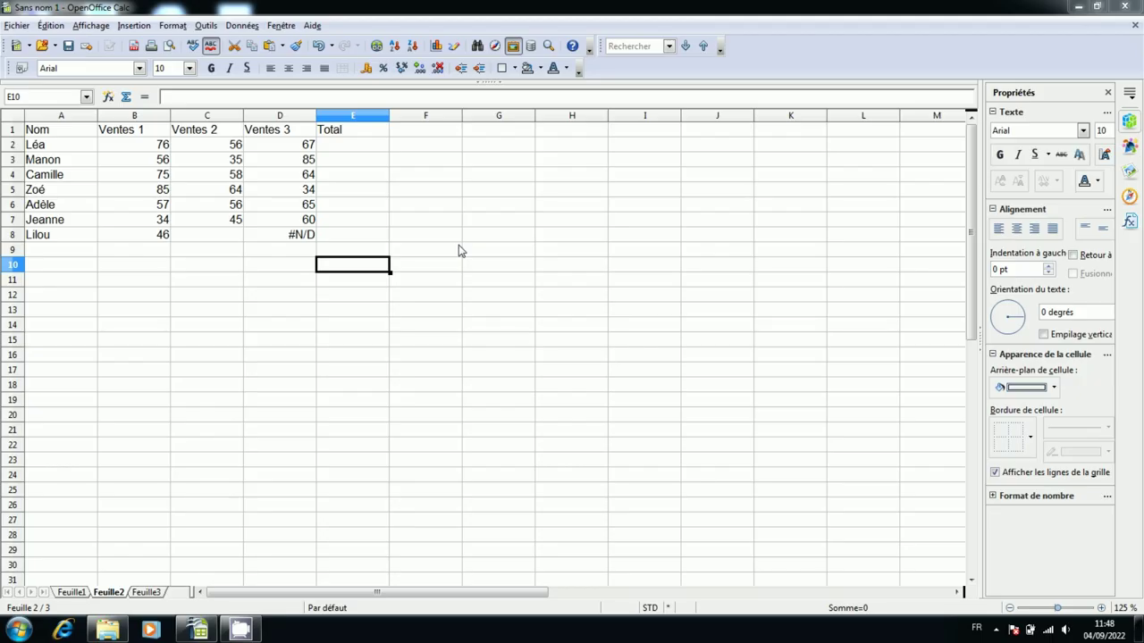
Copy the column headings in A1:E1 of Feuille1 into row 1 of Feuille3, starting at A1.
left_click(73, 593)
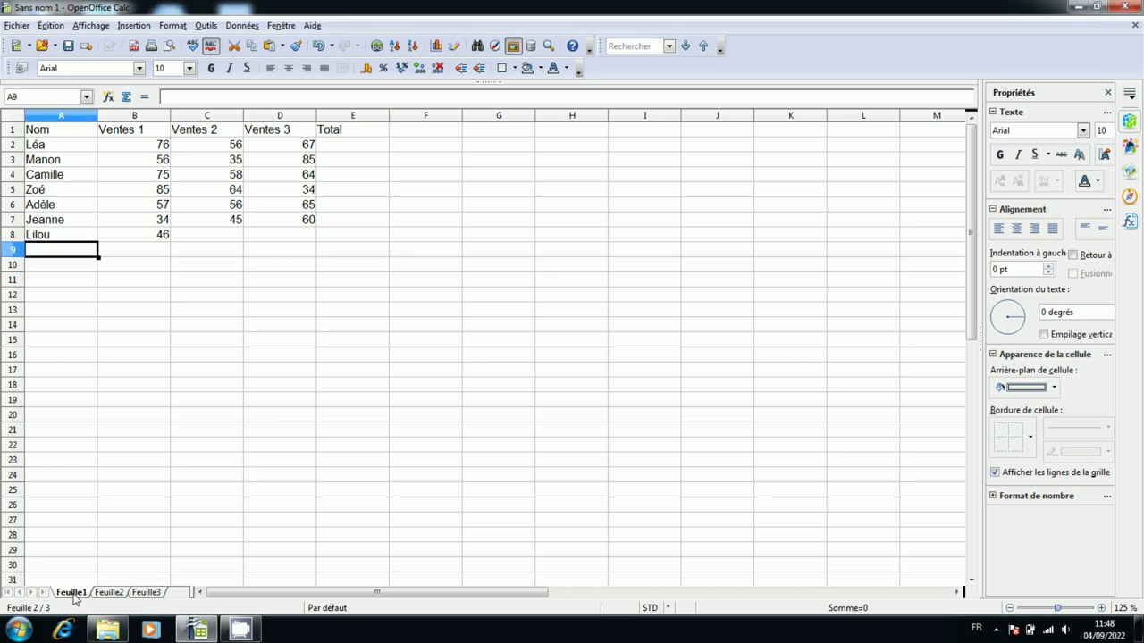
left_click(87, 310)
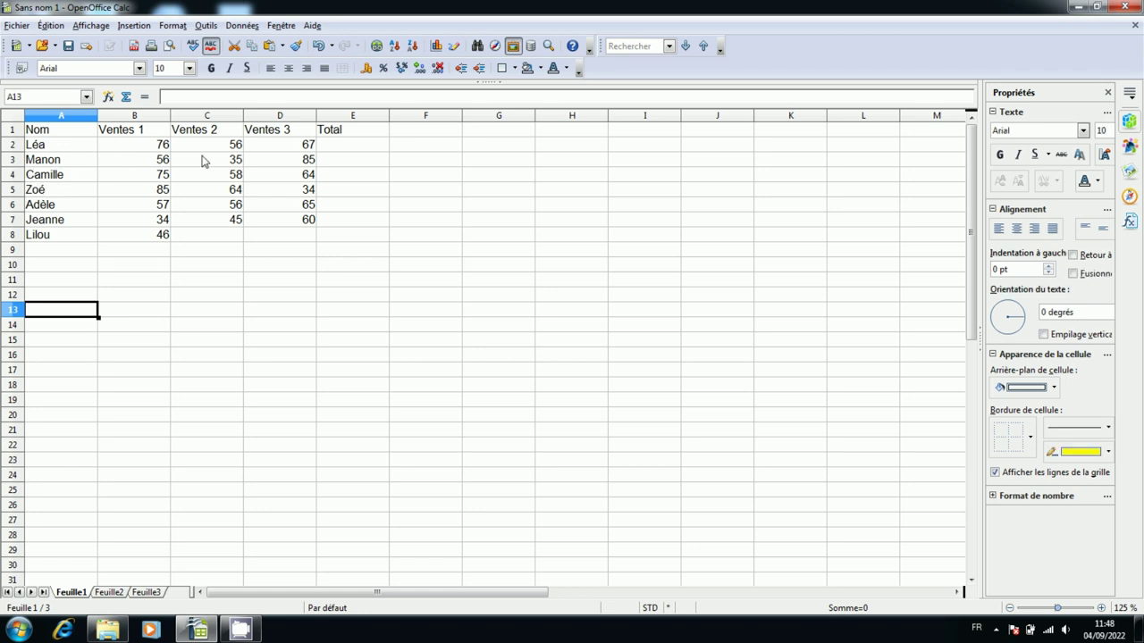
left_click_drag(72, 131, 329, 127)
key("ctrl+c")
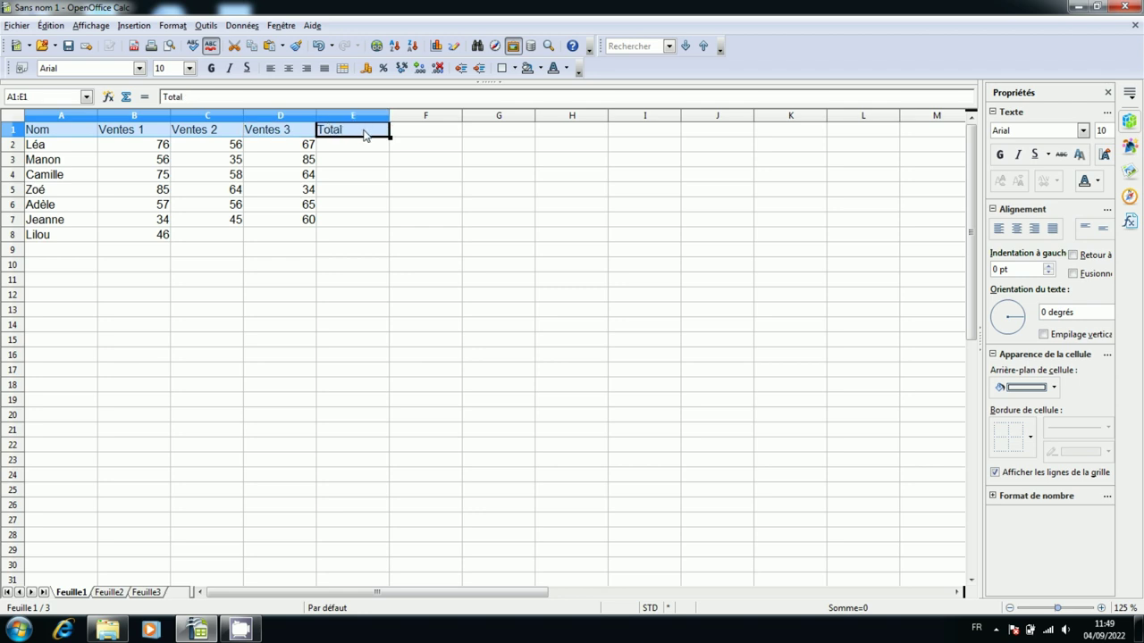
left_click(145, 592)
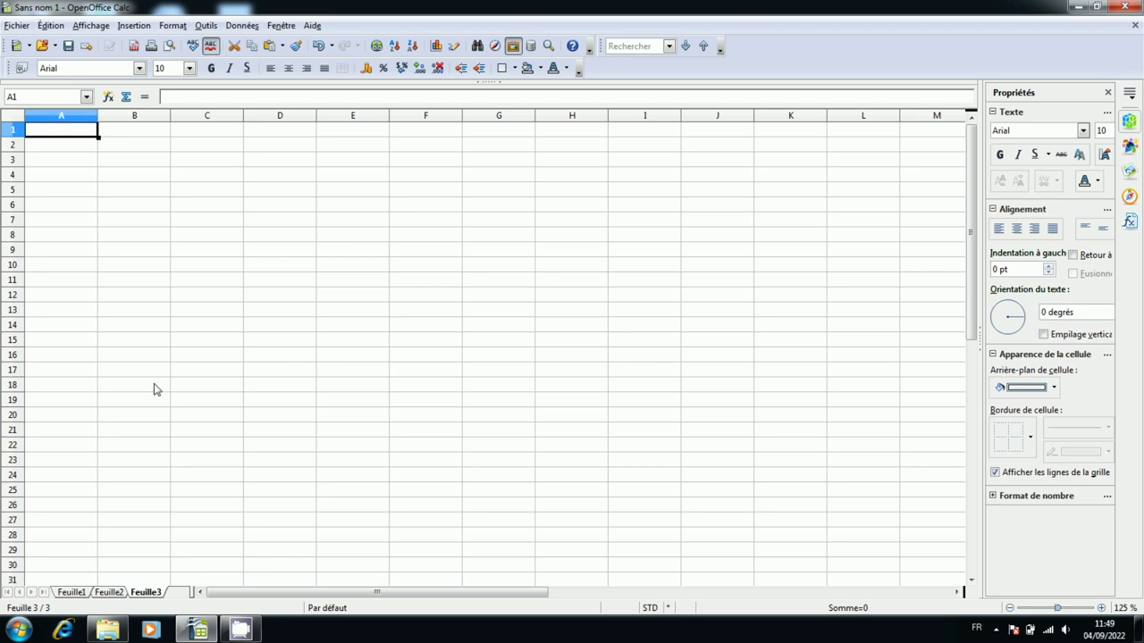
key("ctrl+v")
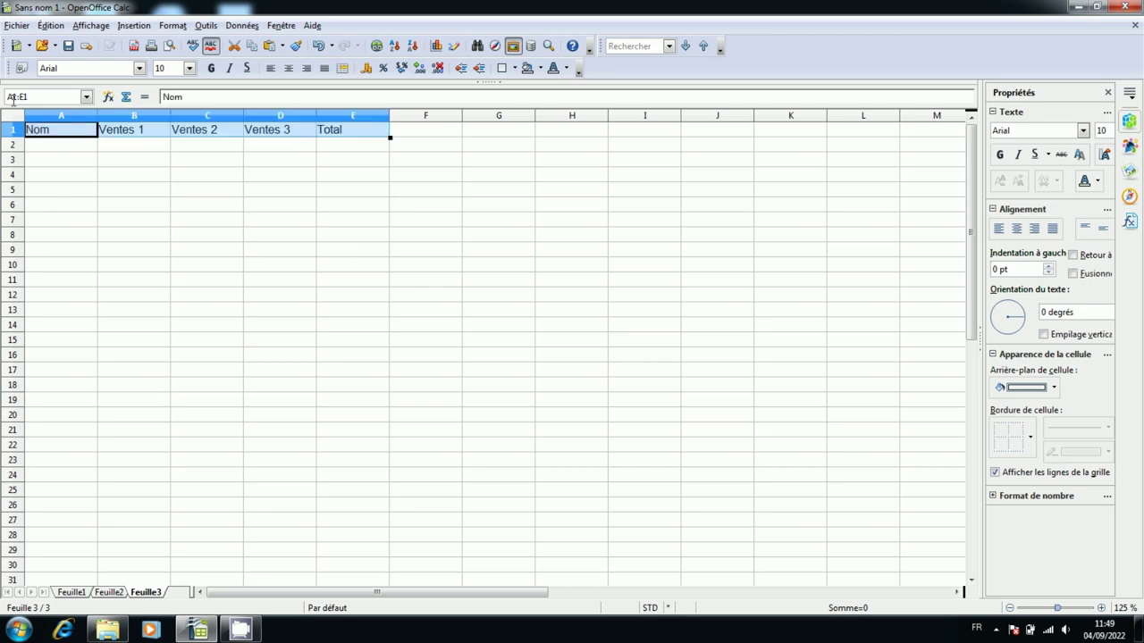
Enter the formula =RECHERCHEH(A1;Feuille1.A1:F13;2;0) in cell A2 of Feuille3 to retrieve the first name under the Nom heading.
left_click(71, 154)
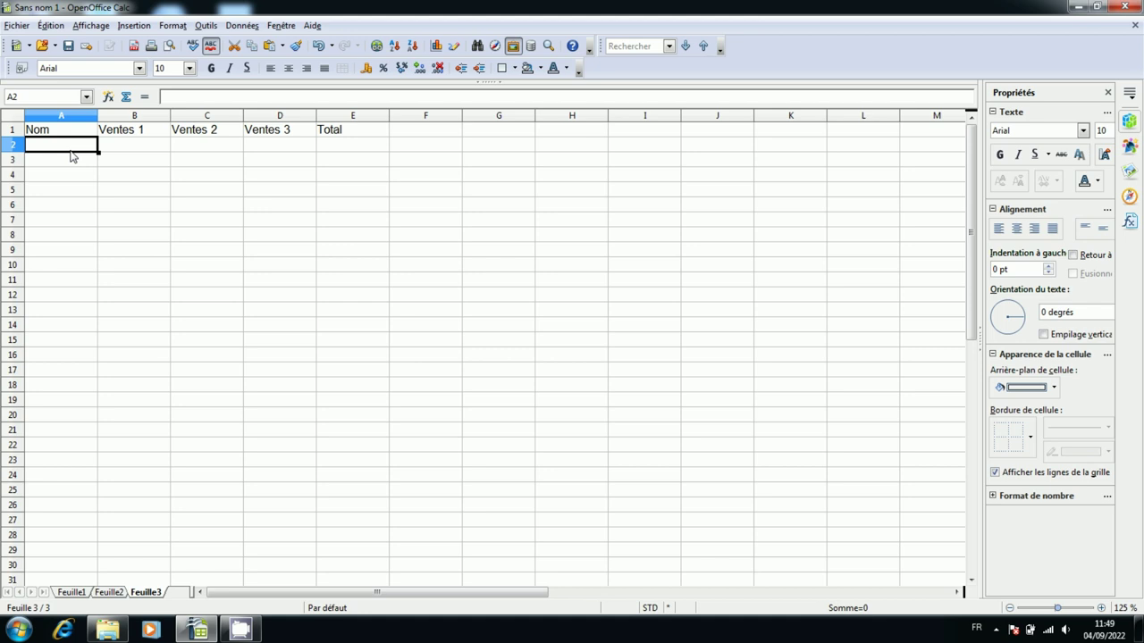
type("=")
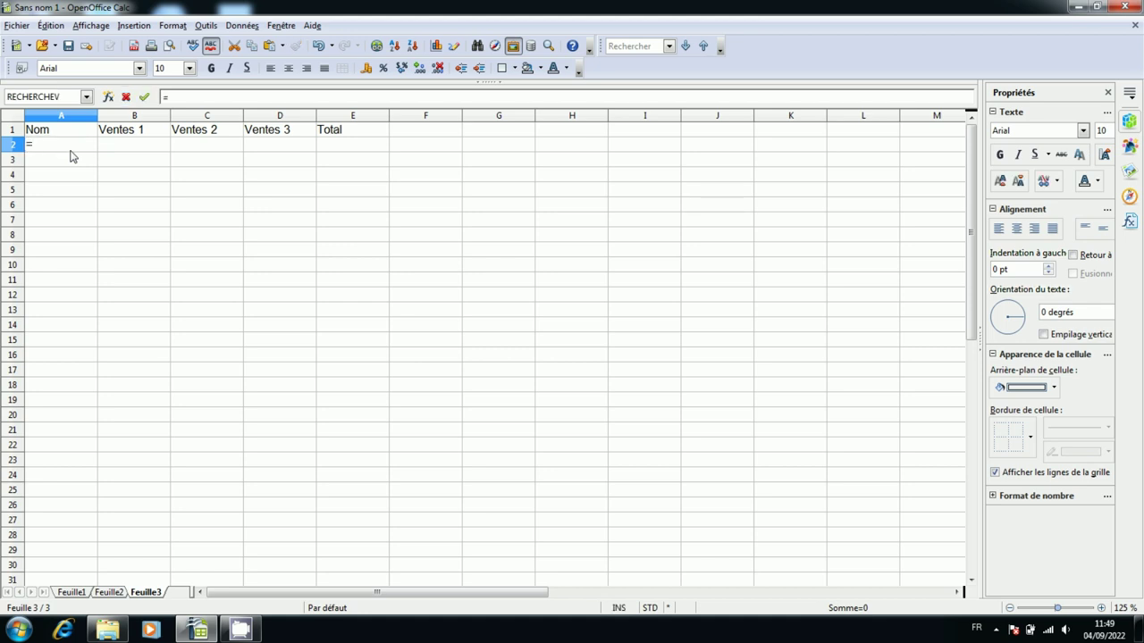
type("reche")
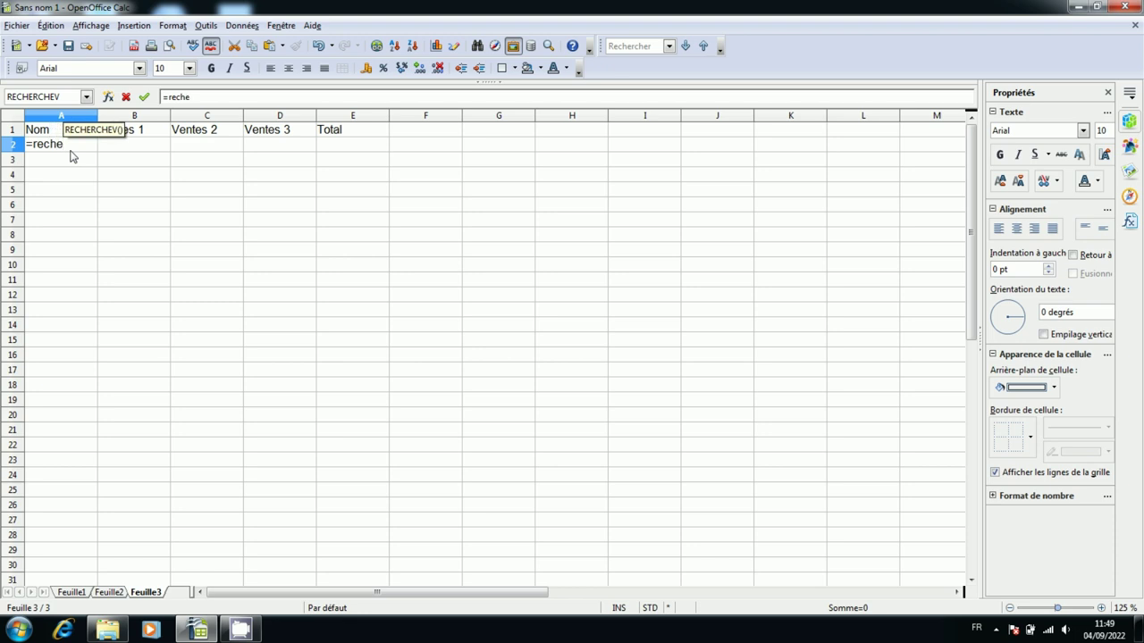
type("rche")
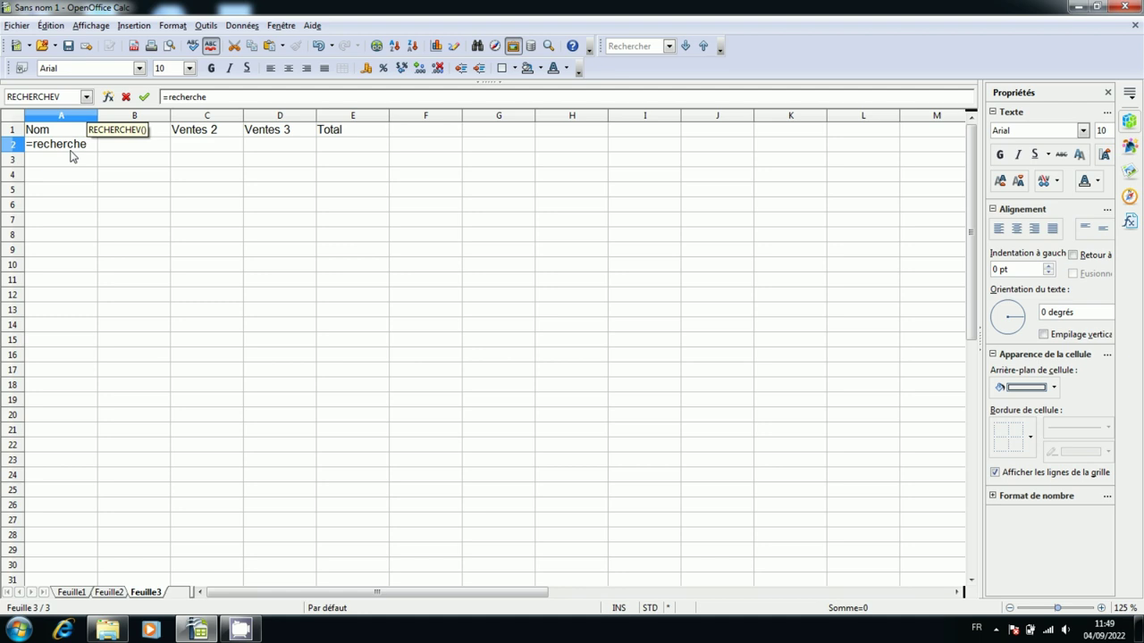
type("h(")
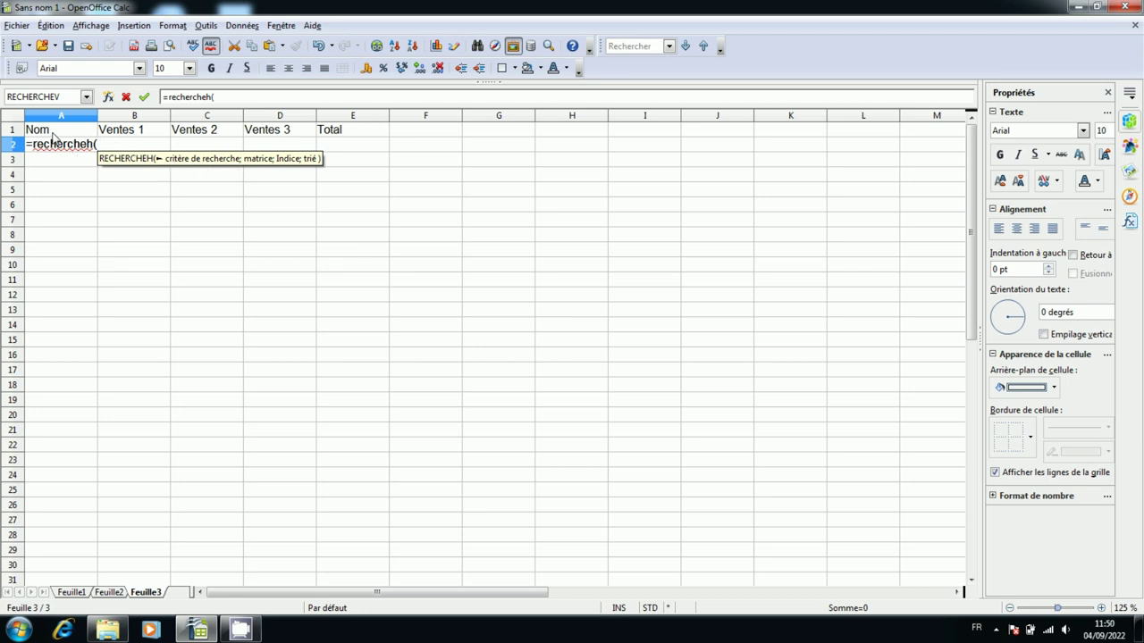
left_click(52, 134)
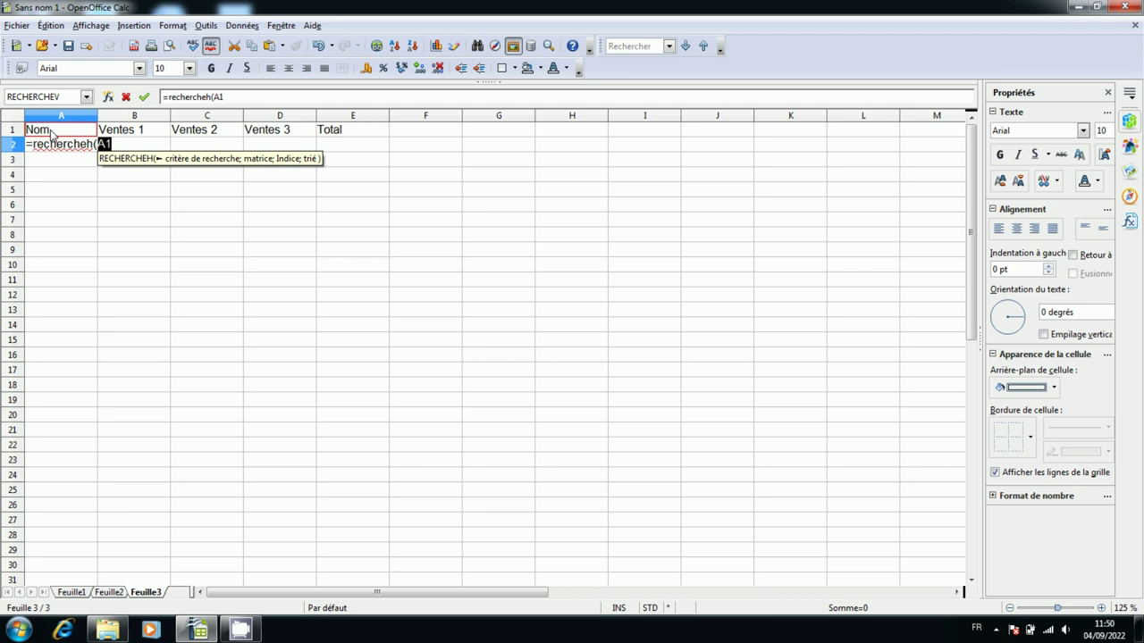
type(";")
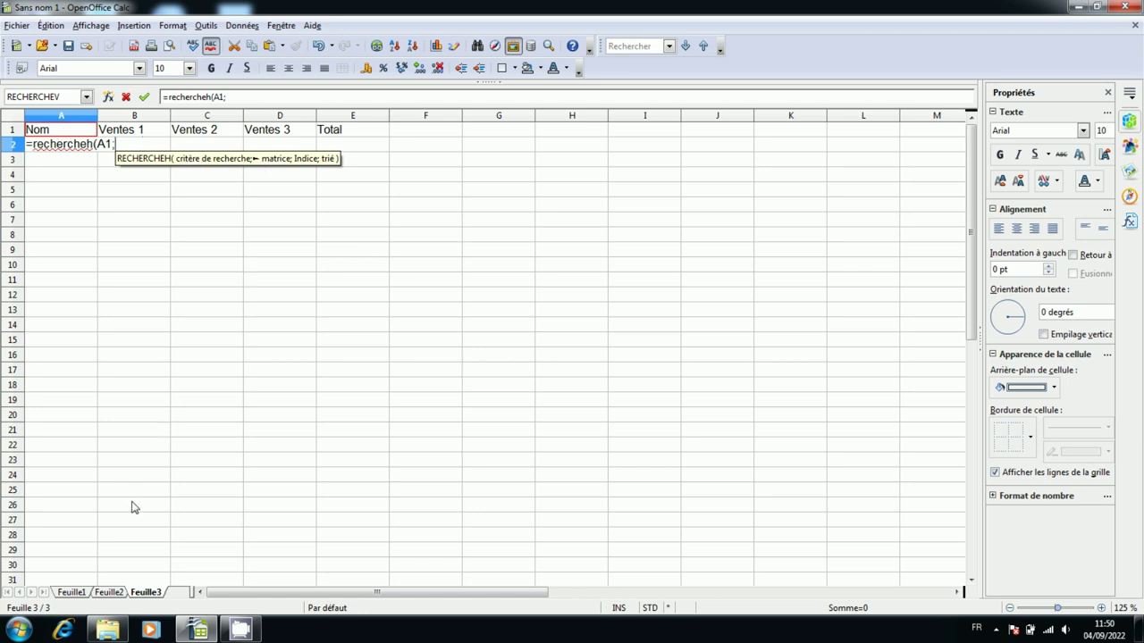
left_click(81, 593)
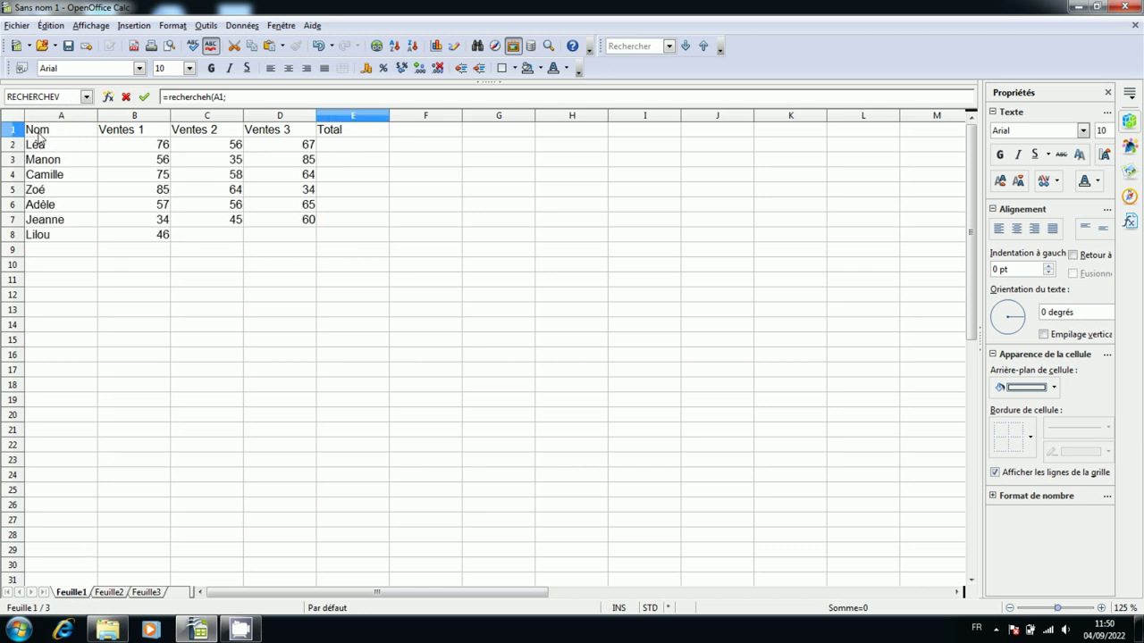
mouse_move(39, 134)
left_mouse_down()
mouse_move(286, 218)
mouse_move(360, 220)
mouse_move(377, 282)
mouse_move(426, 312)
left_mouse_up()
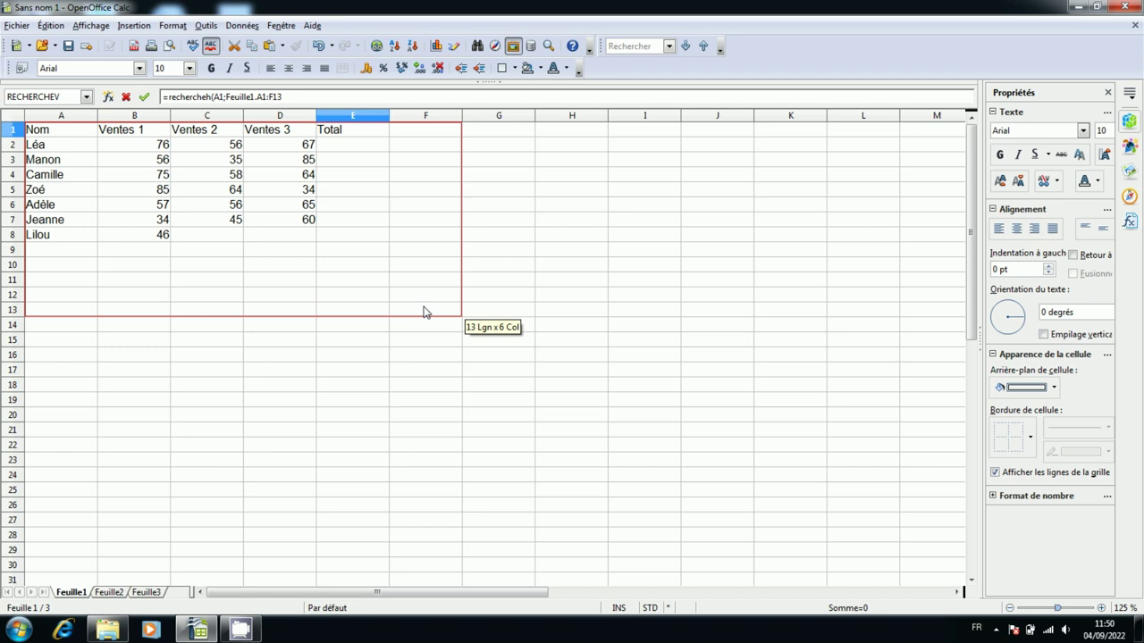
type(";")
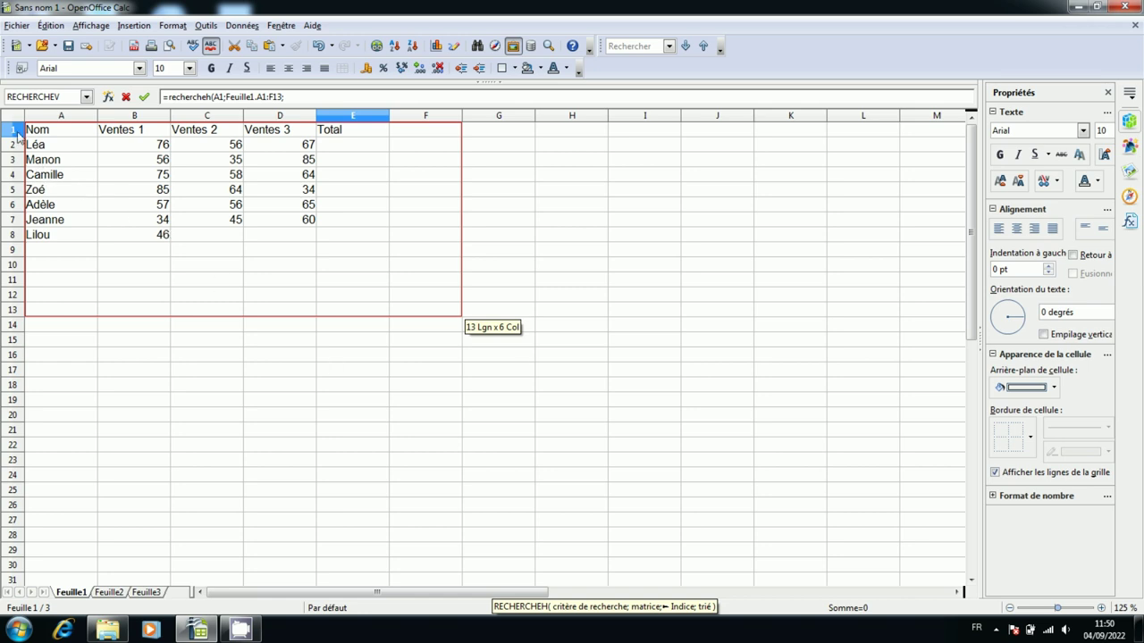
type("2;0")
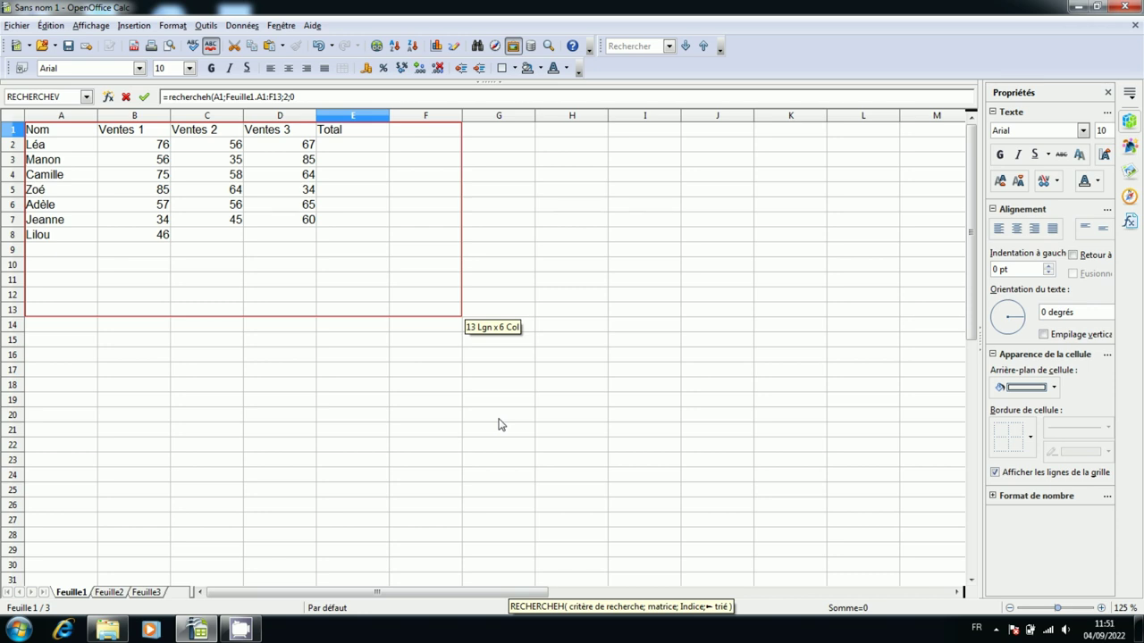
type(")")
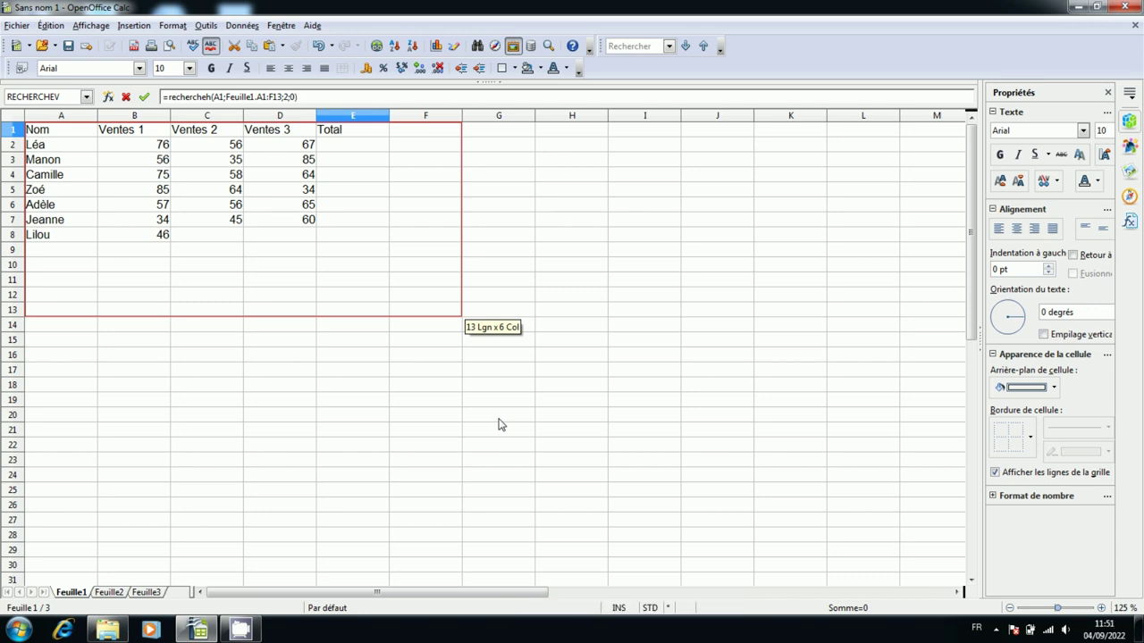
key("Return")
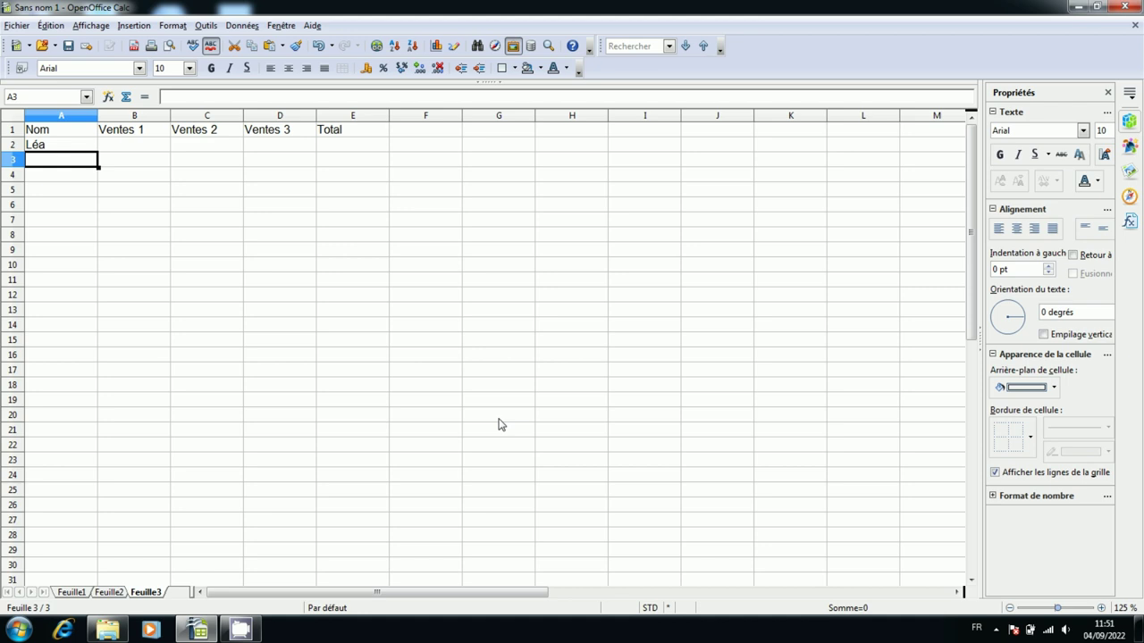
Check the RECHERCHEH formula in cell A2 of Feuille3.
left_click(52, 148)
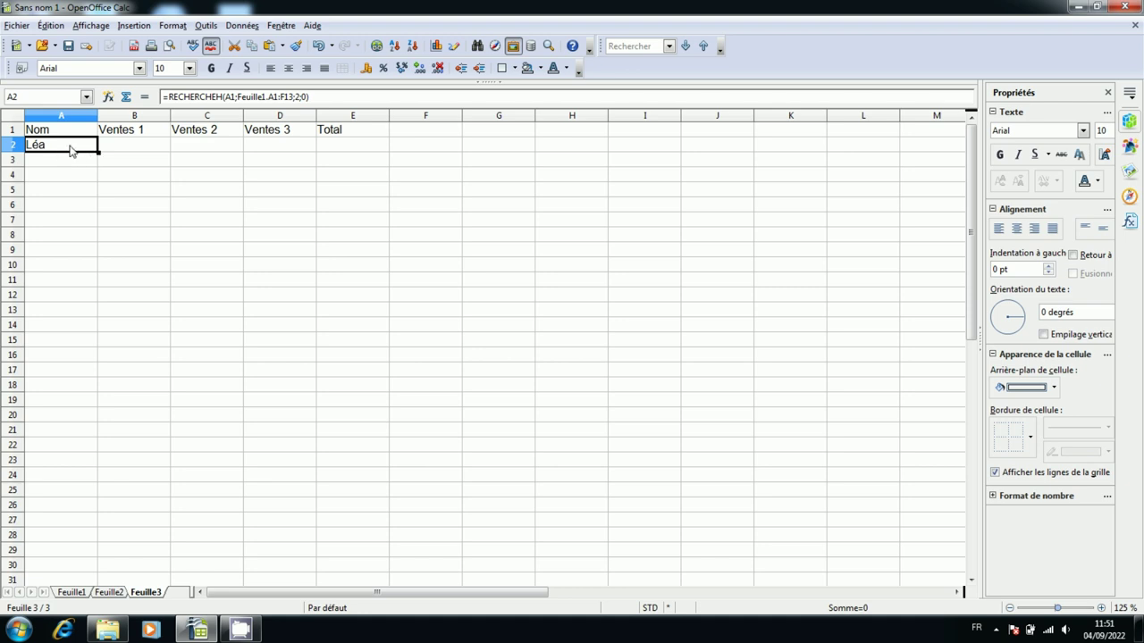
left_click(72, 179)
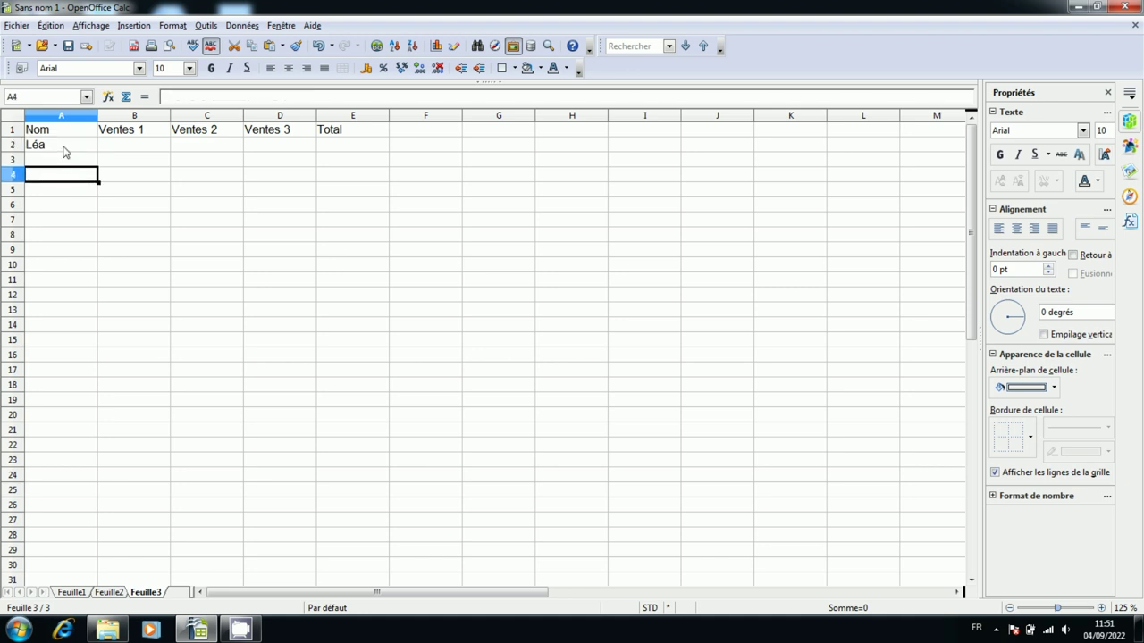
left_click(64, 148)
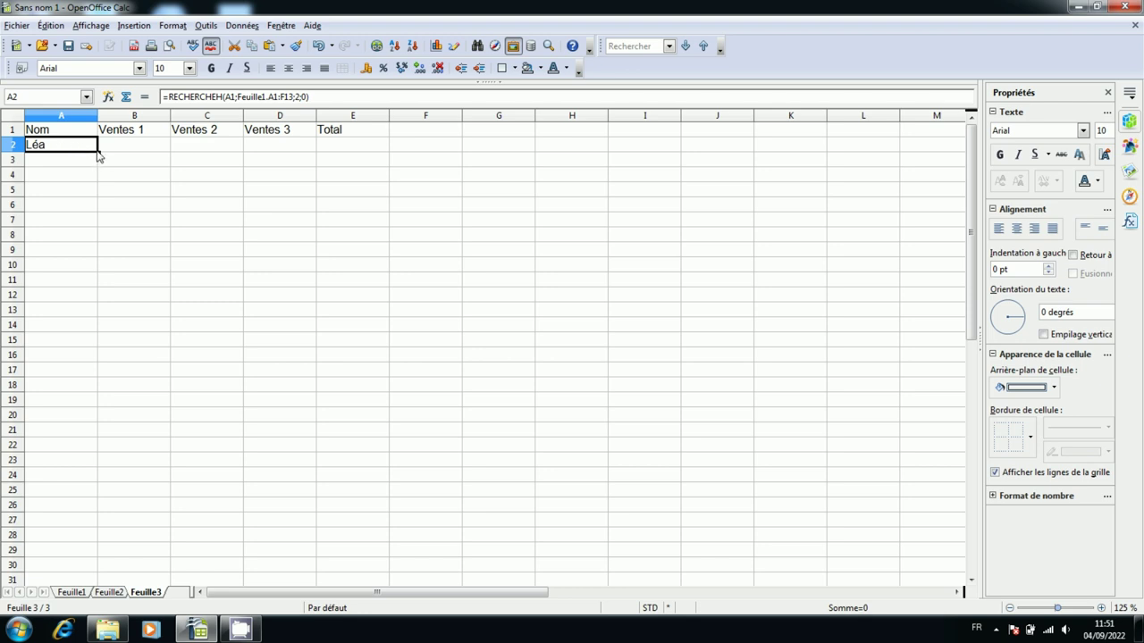
Fill A2's RECHERCHEH formula across to E2 and B2's formula down to B4 in Feuille3, comparing the results with Feuille1.
left_click_drag(102, 153, 358, 163)
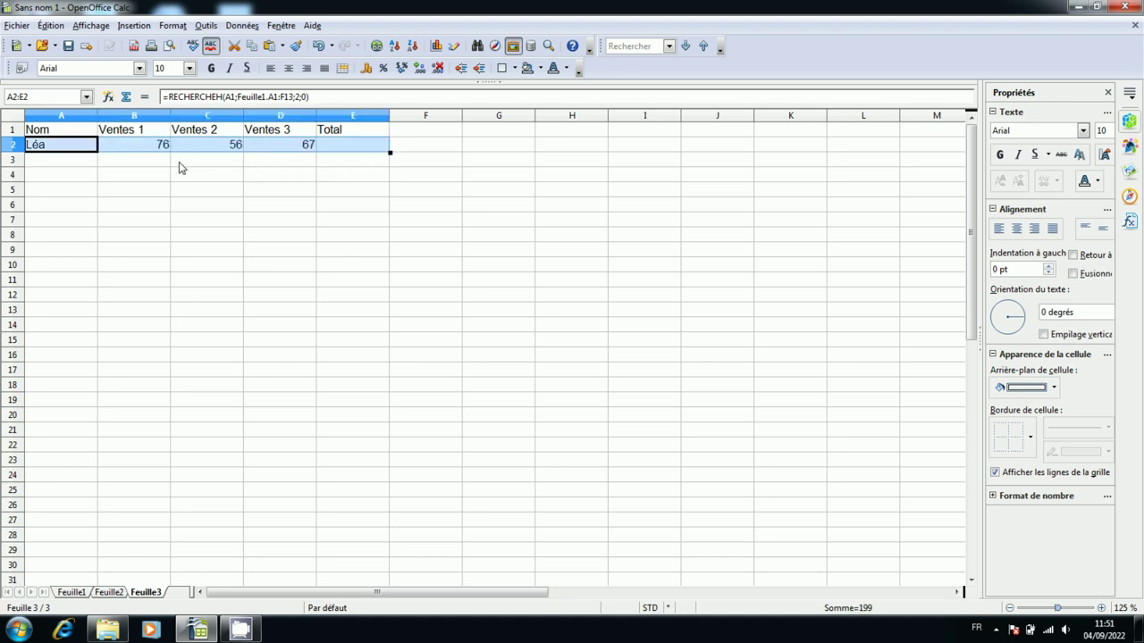
left_click(126, 165)
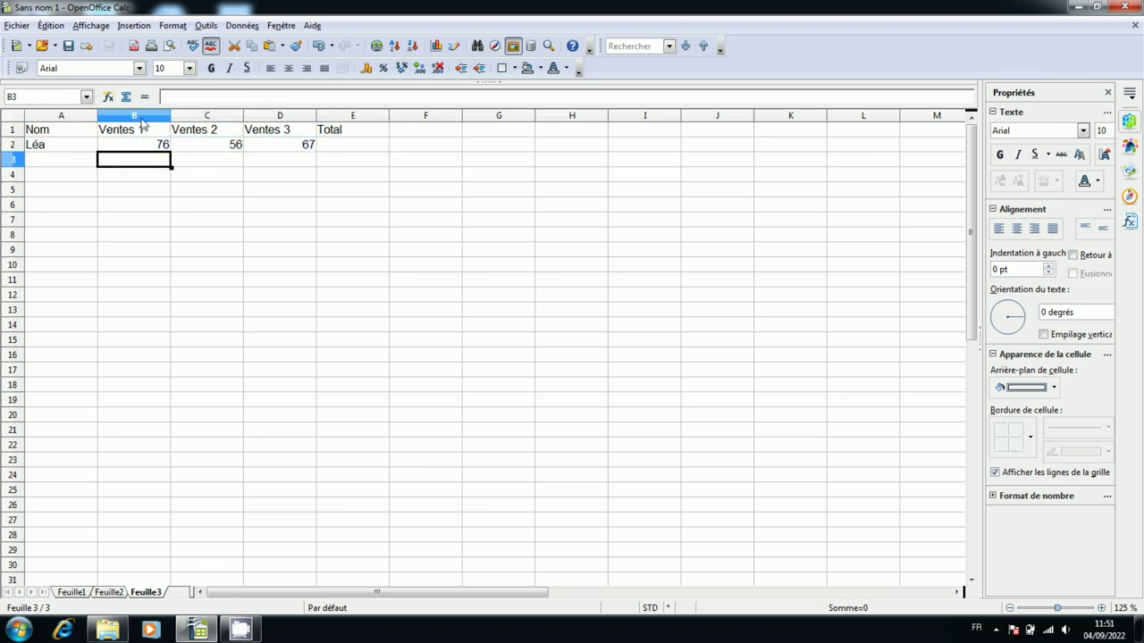
left_click(148, 148)
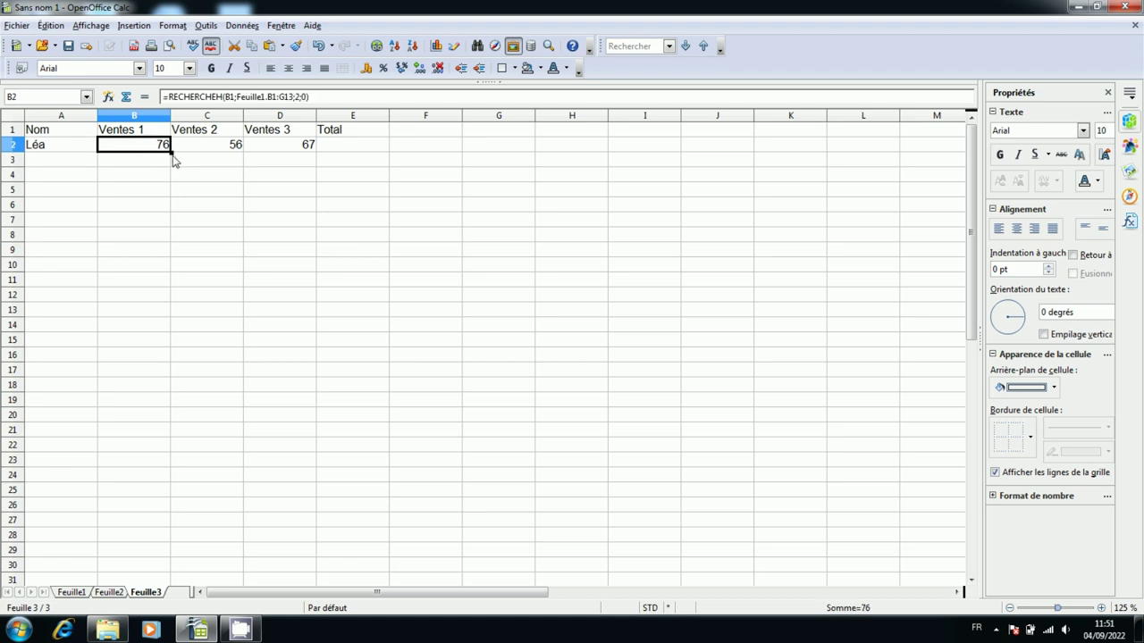
left_click_drag(168, 157, 167, 177)
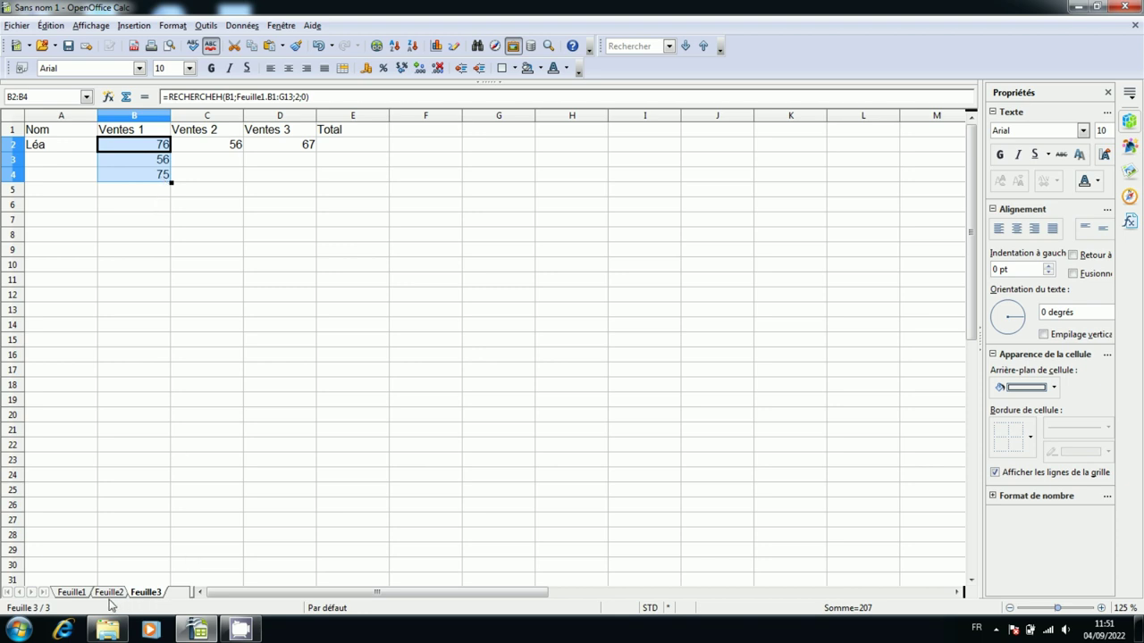
left_click(72, 593)
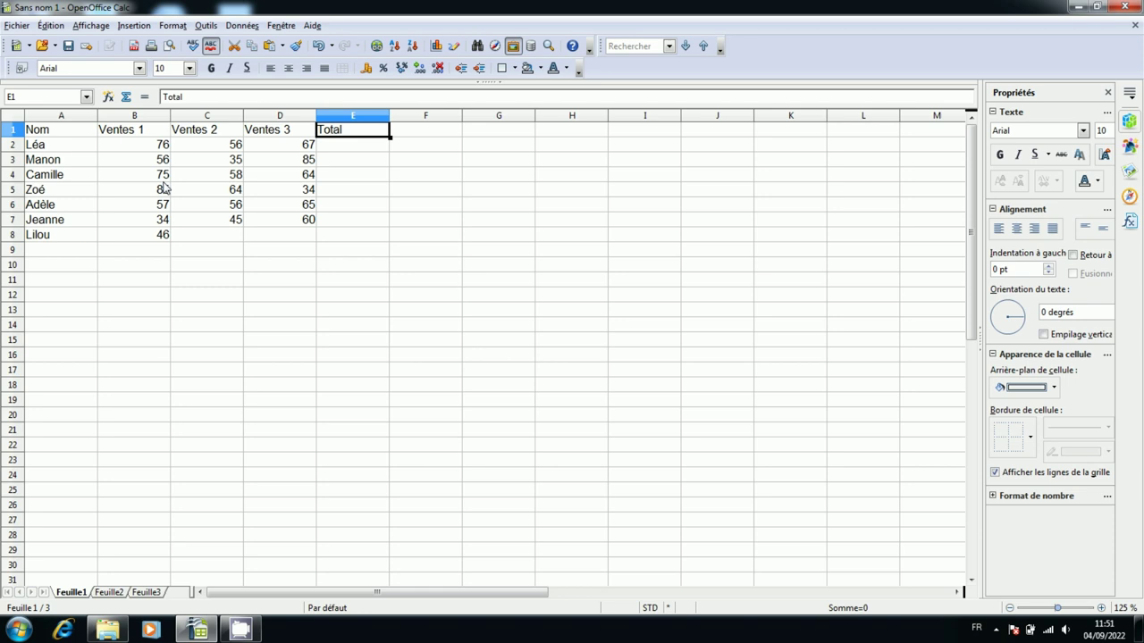
left_click(152, 591)
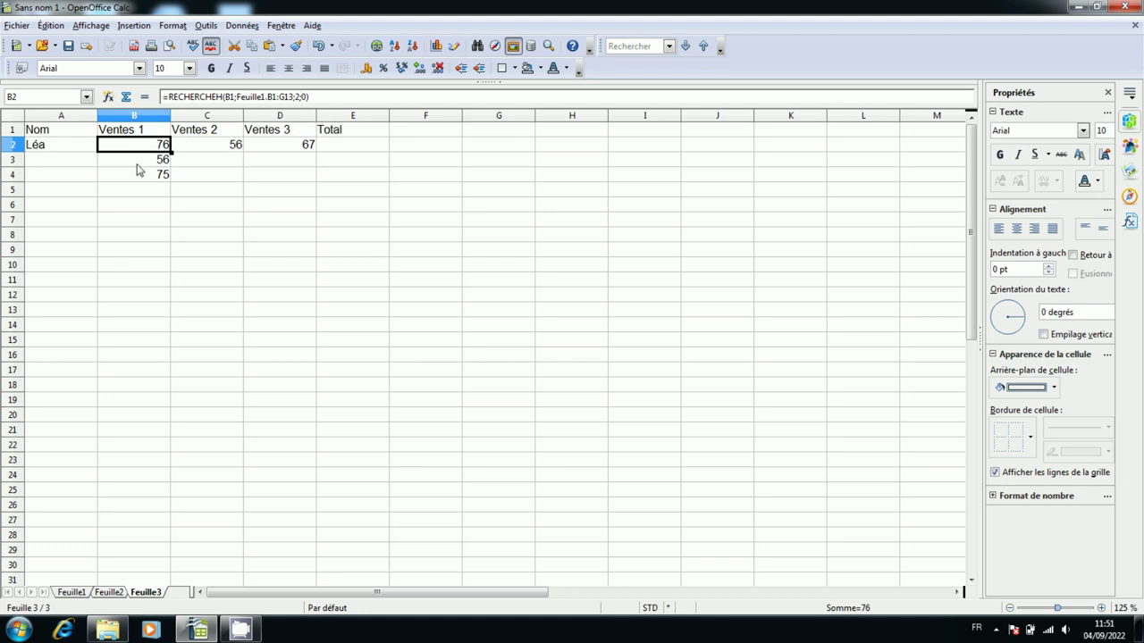
Put the formula =RECHERCHEH(A2;Feuille1.A2:F14;2;0) in cell A3 of Feuille3 and compare it with the formula in A2.
left_click(72, 163)
type("=RECHERCHEH(A2;Feuille1.A2:F14;2;0)")
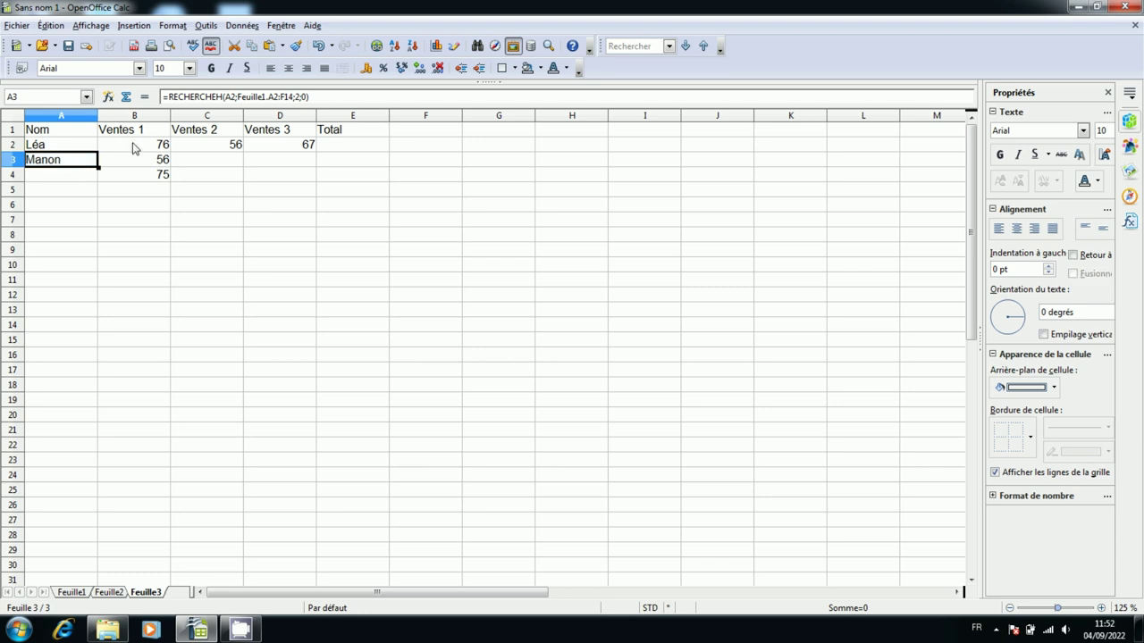
left_click(71, 149)
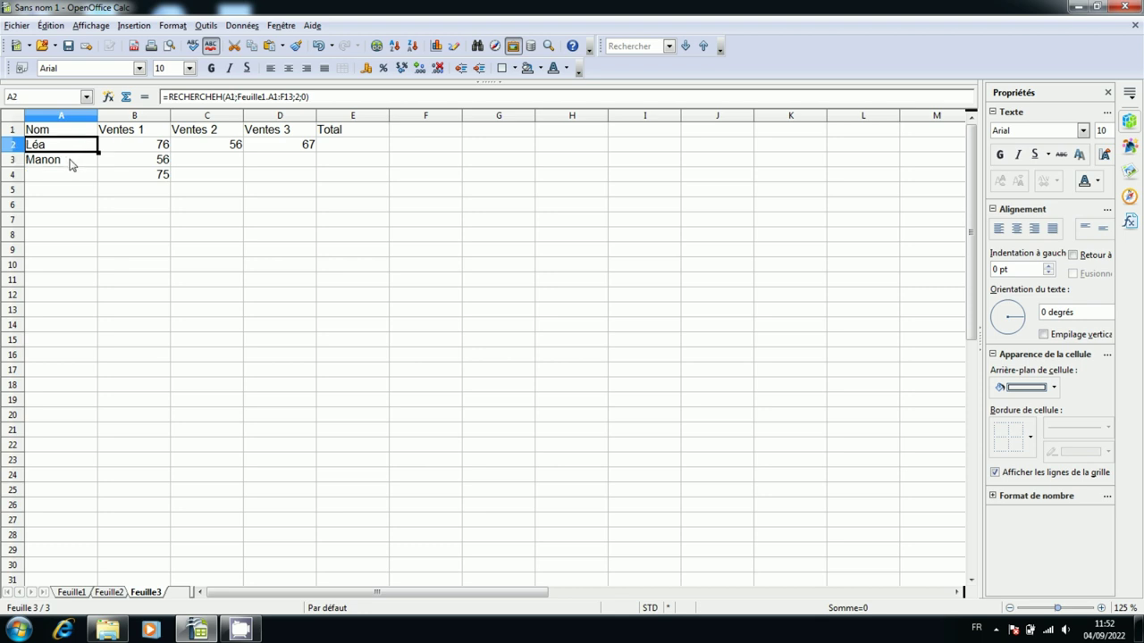
left_click(72, 163)
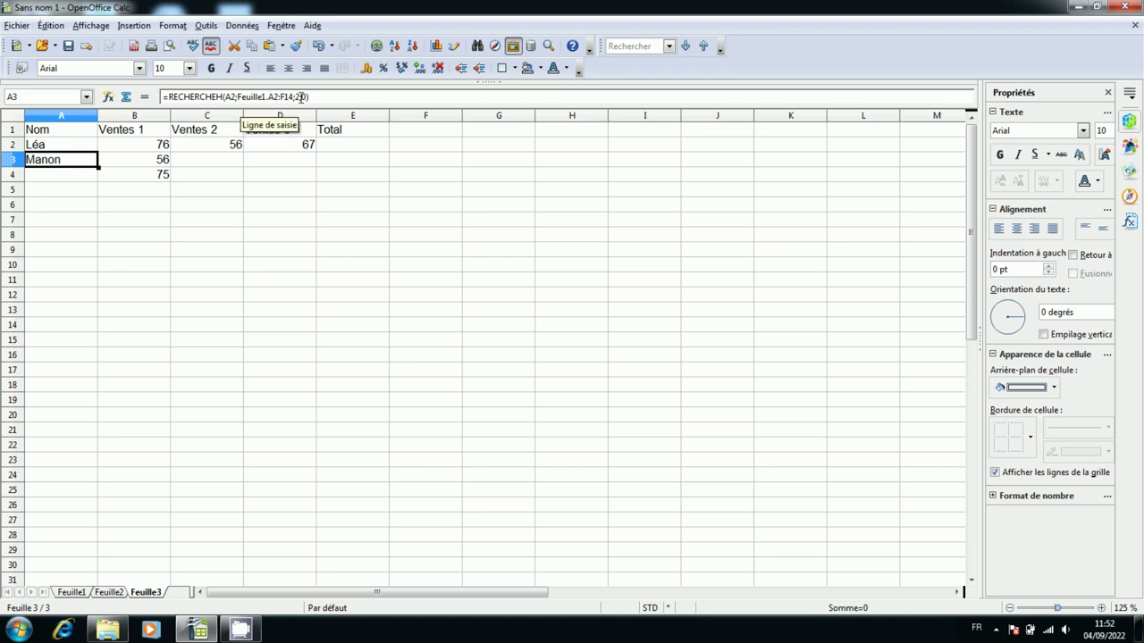
Try changing the search criterion of A3's RECHERCHEH formula to A1.
left_click(300, 96)
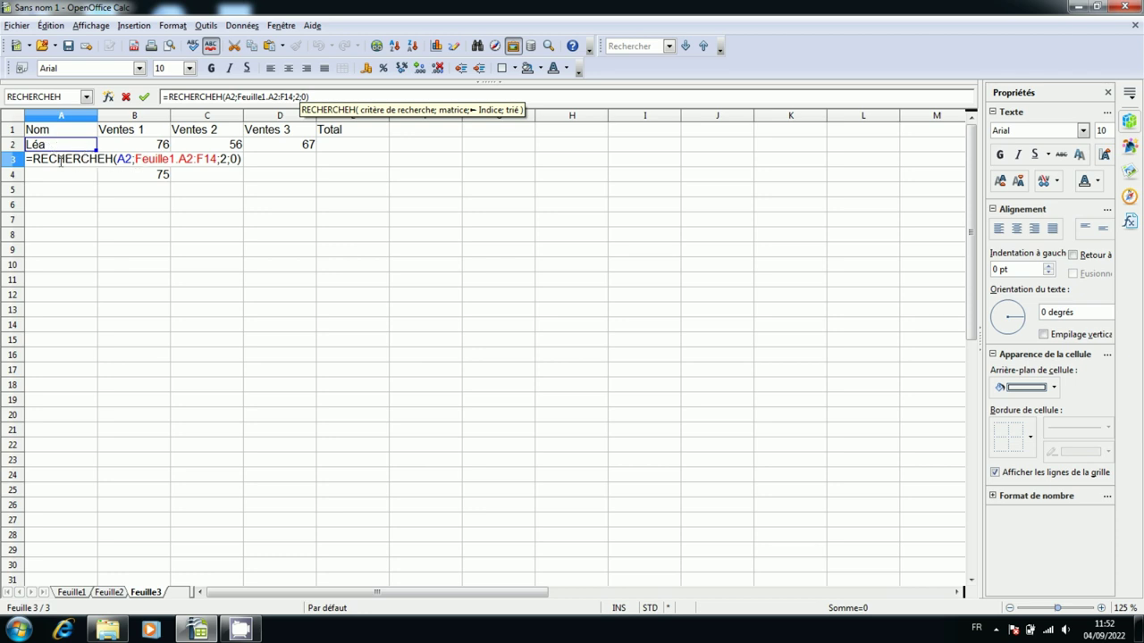
left_click_drag(55, 145, 57, 131)
left_click(84, 158)
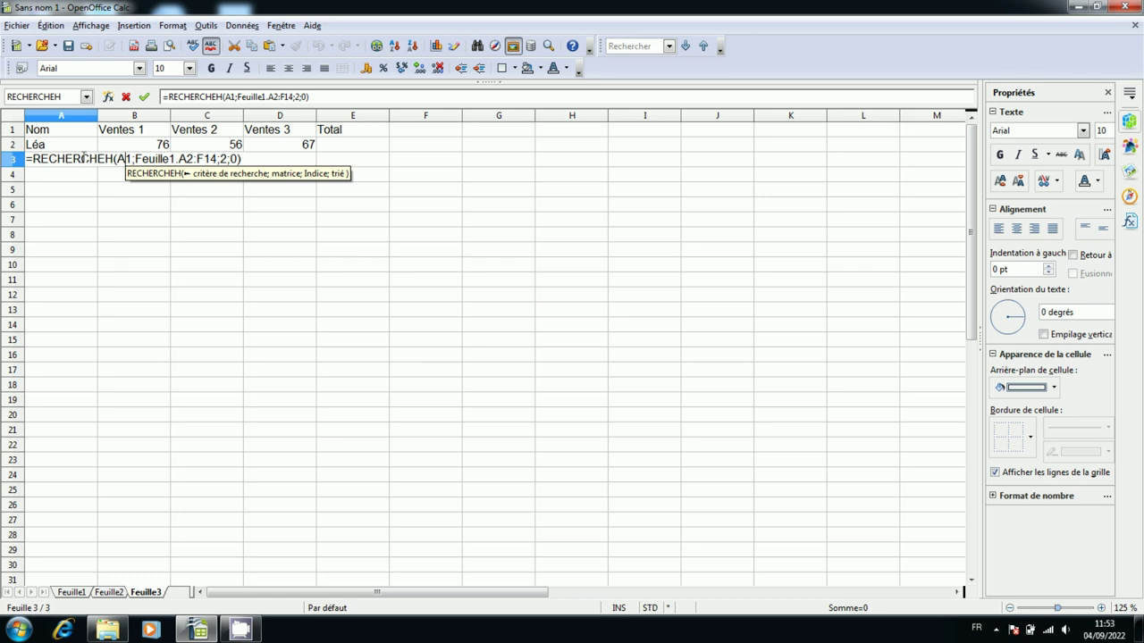
key("Return")
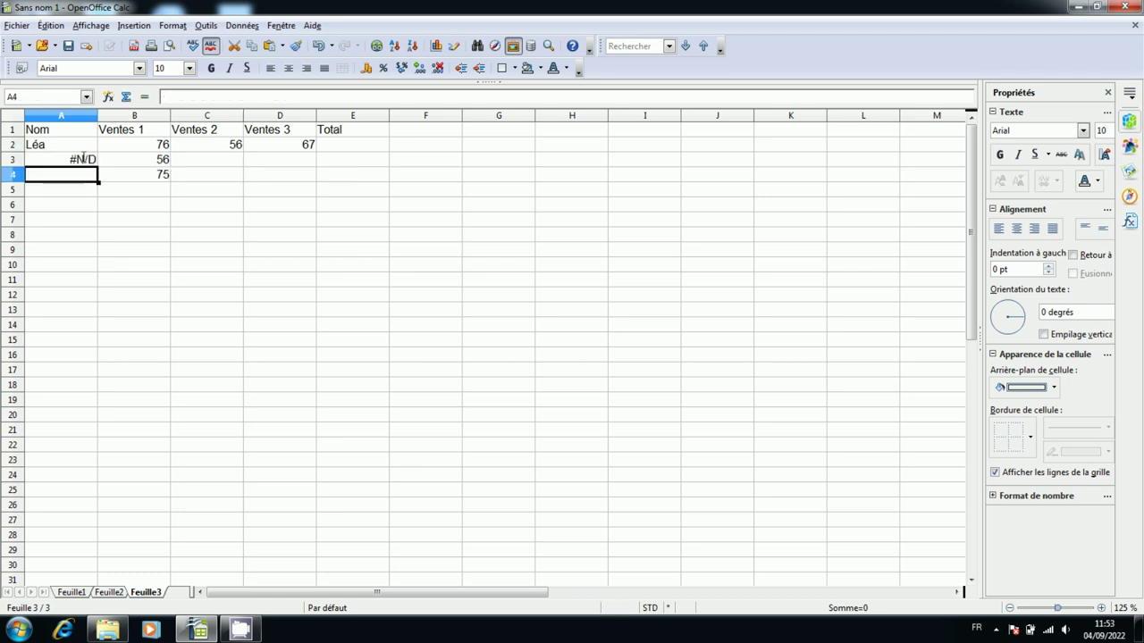
left_click(49, 161)
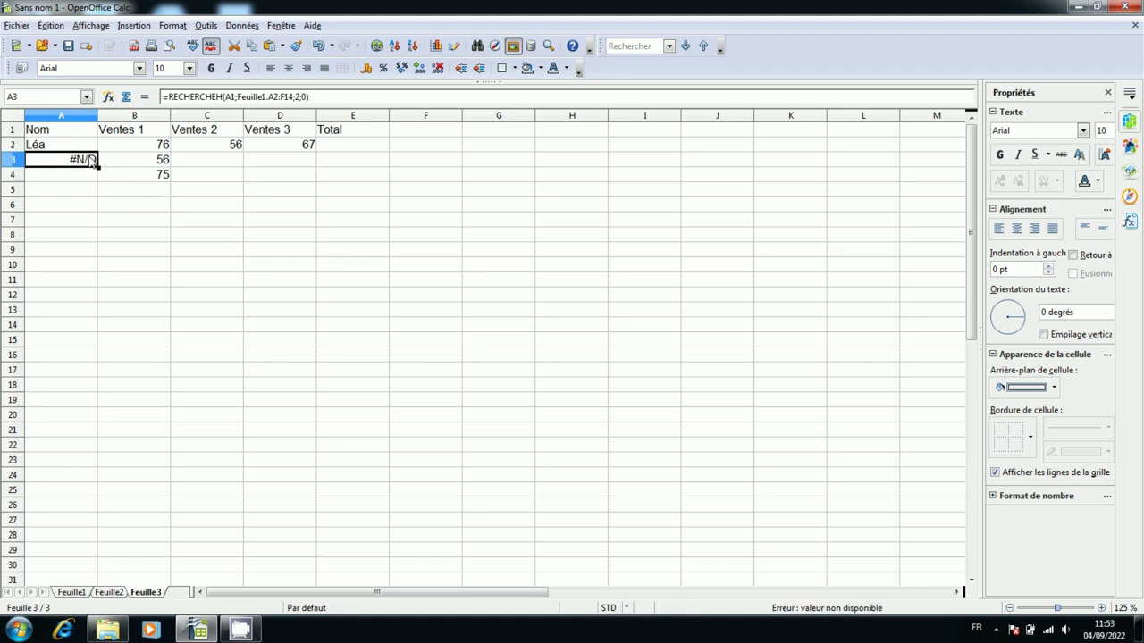
left_click(230, 98)
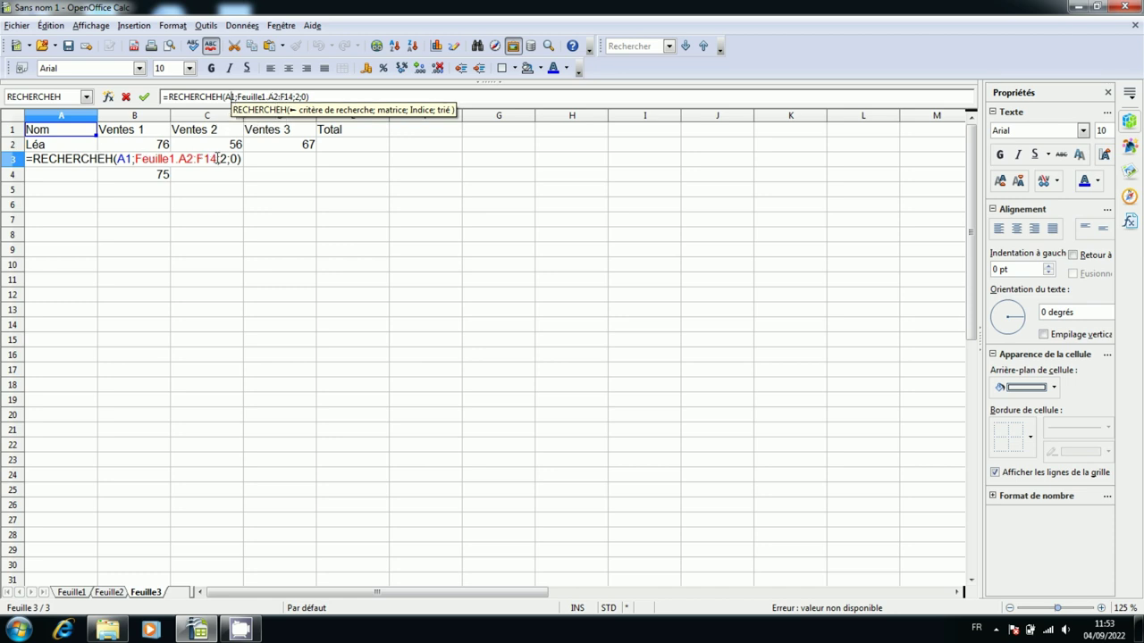
key("Escape")
Replace the content of A3 in Feuille3 with the formula =RECHERCHEH(A1;Feuille1.A1:E9;3;0).
double_click(58, 164)
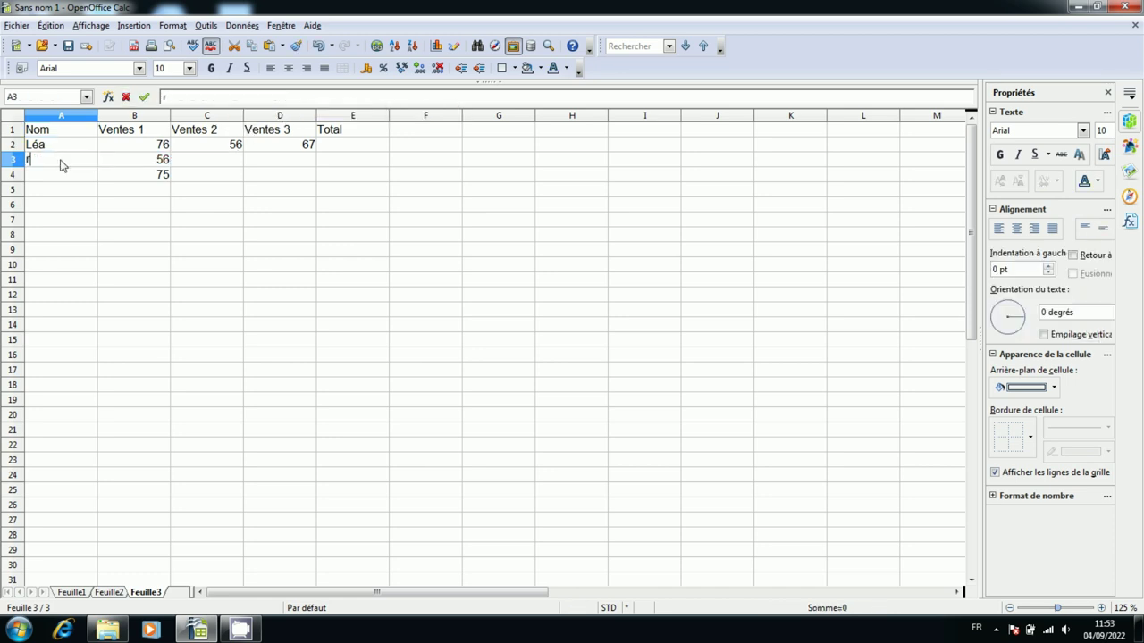
type("=re")
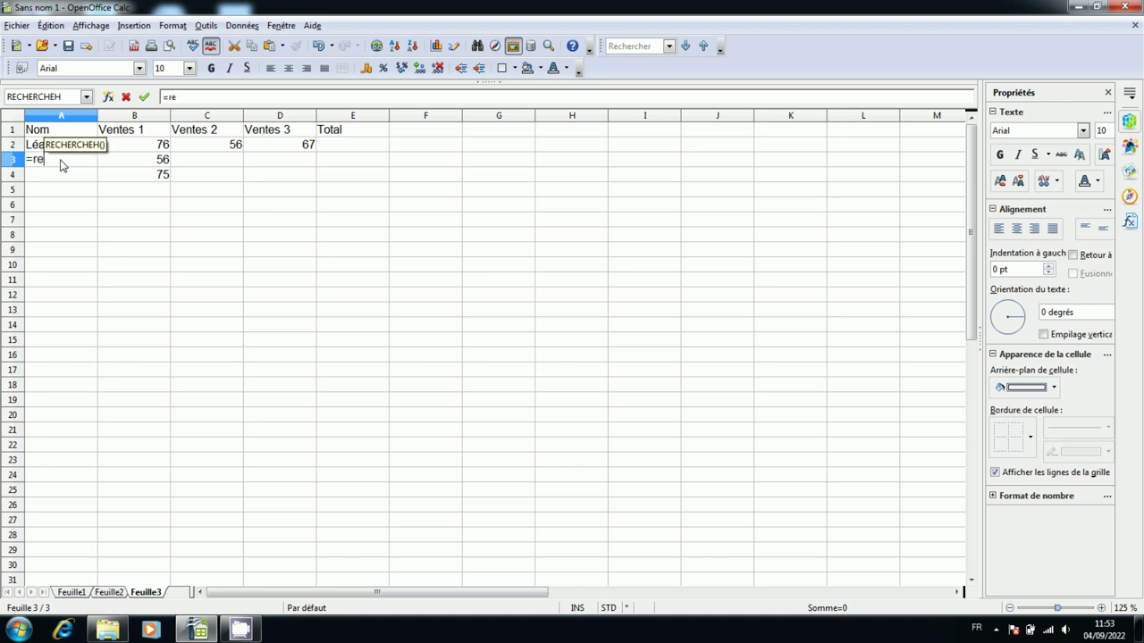
type("cherech")
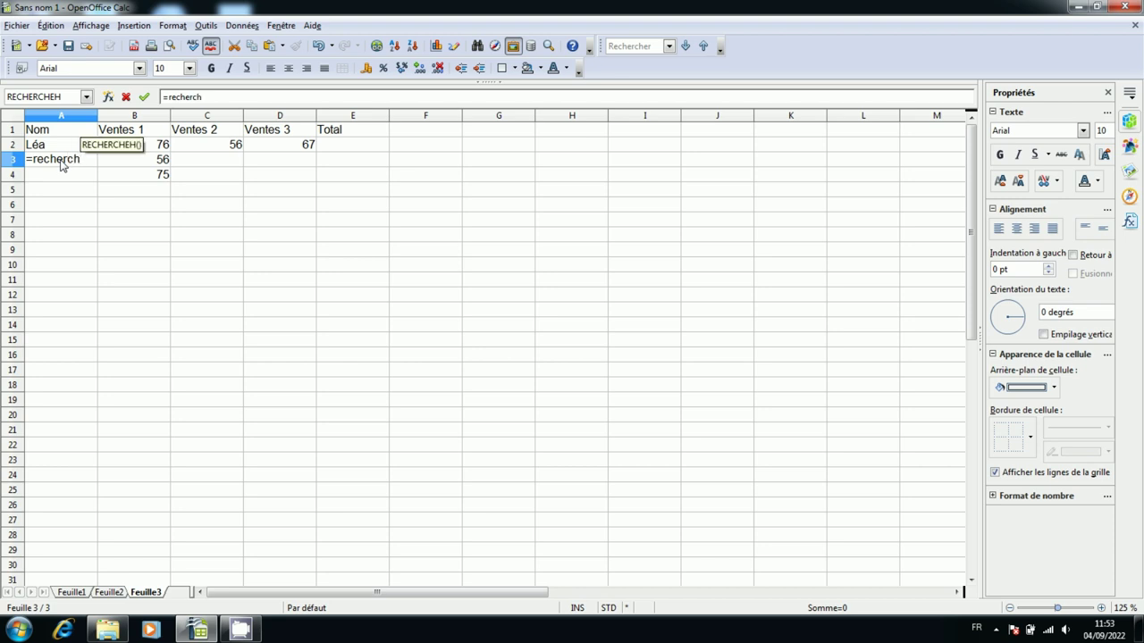
type("eh")
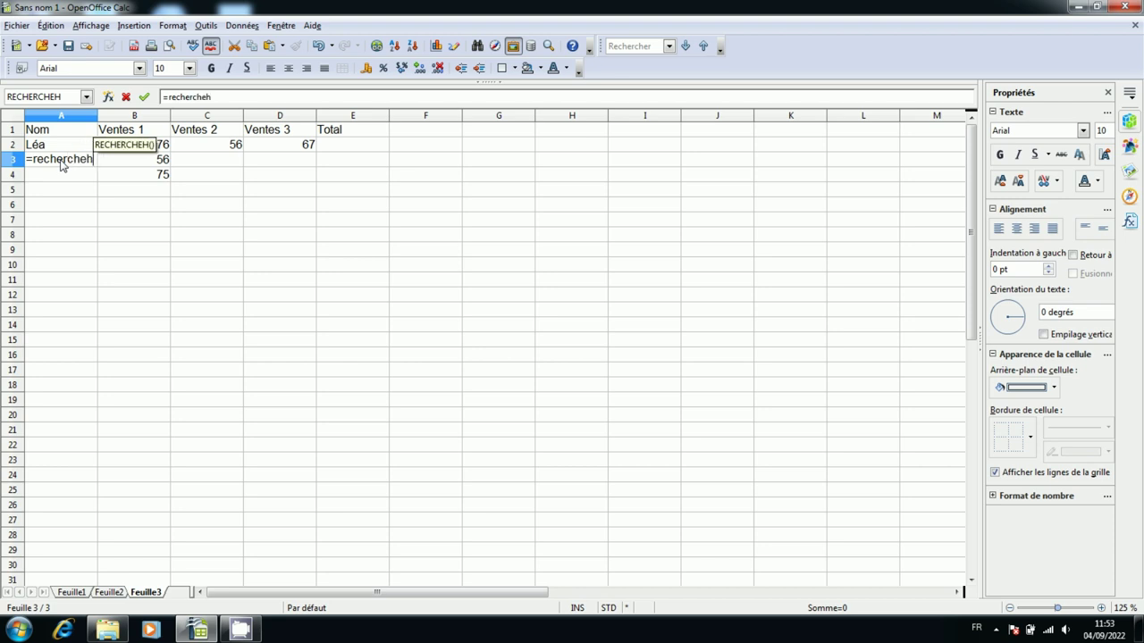
type("(")
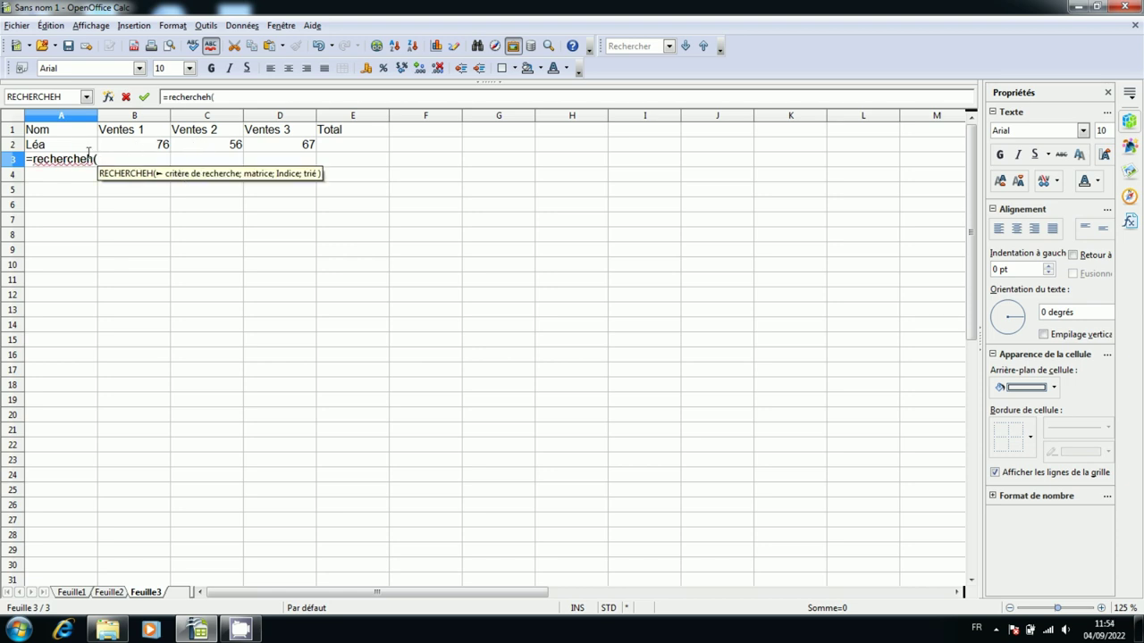
left_click(54, 134)
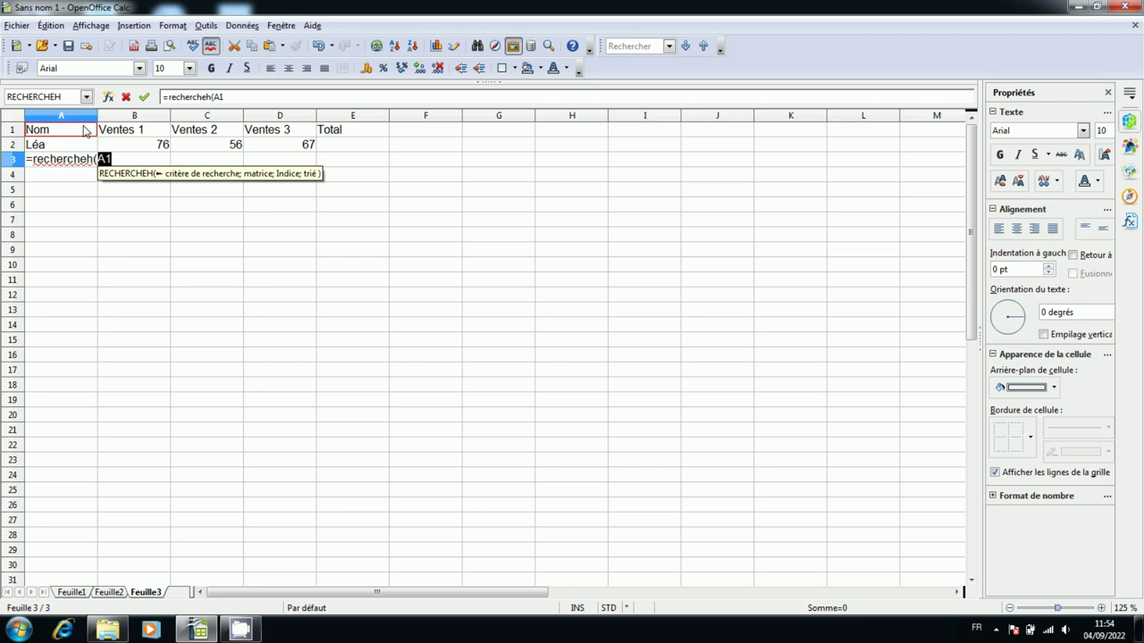
type("m")
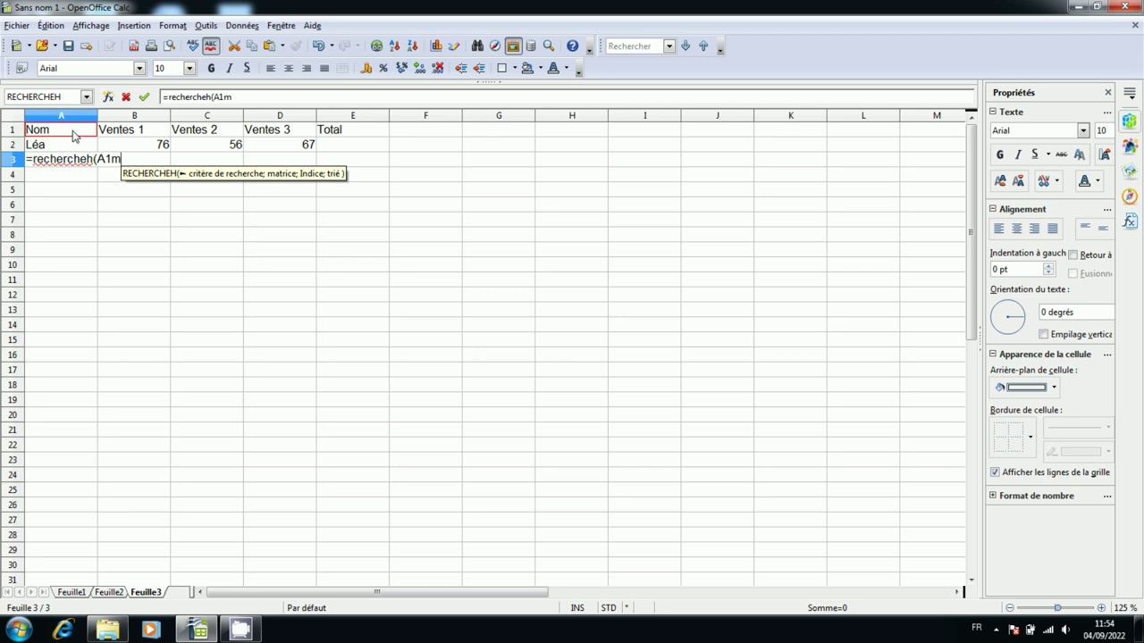
key("BackSpace")
type(";")
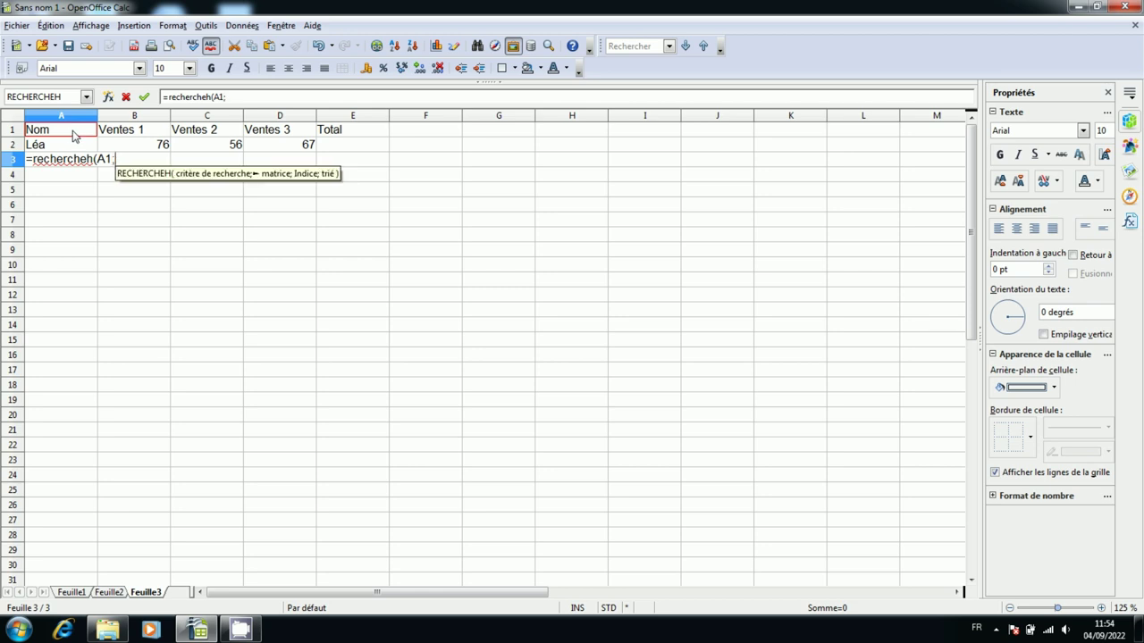
left_click(75, 593)
left_click_drag(57, 134, 355, 242)
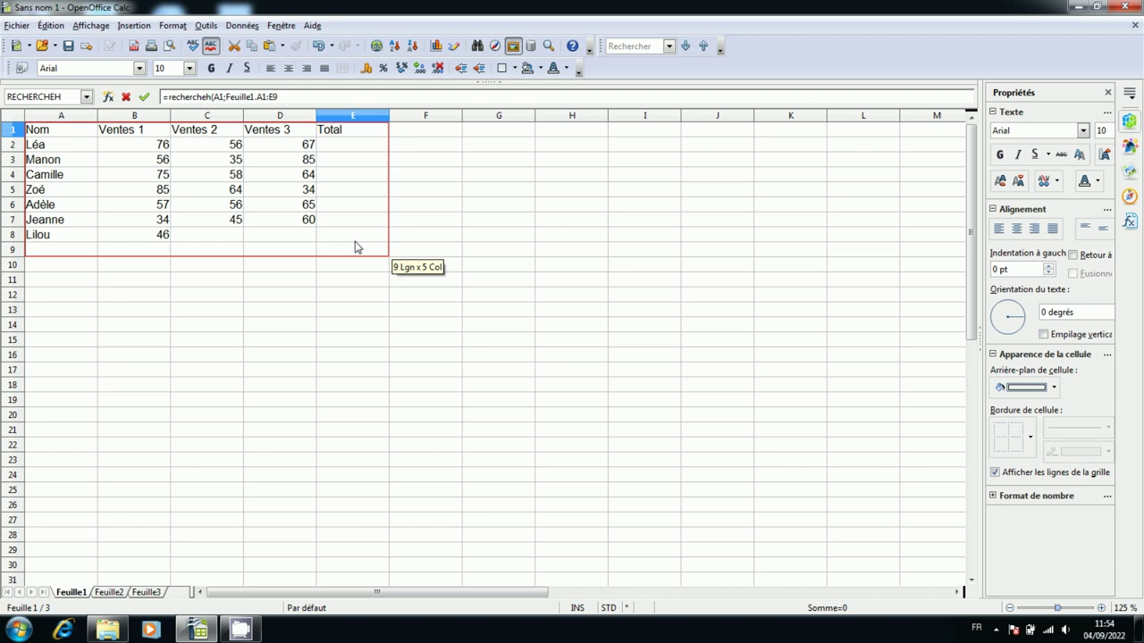
type(";")
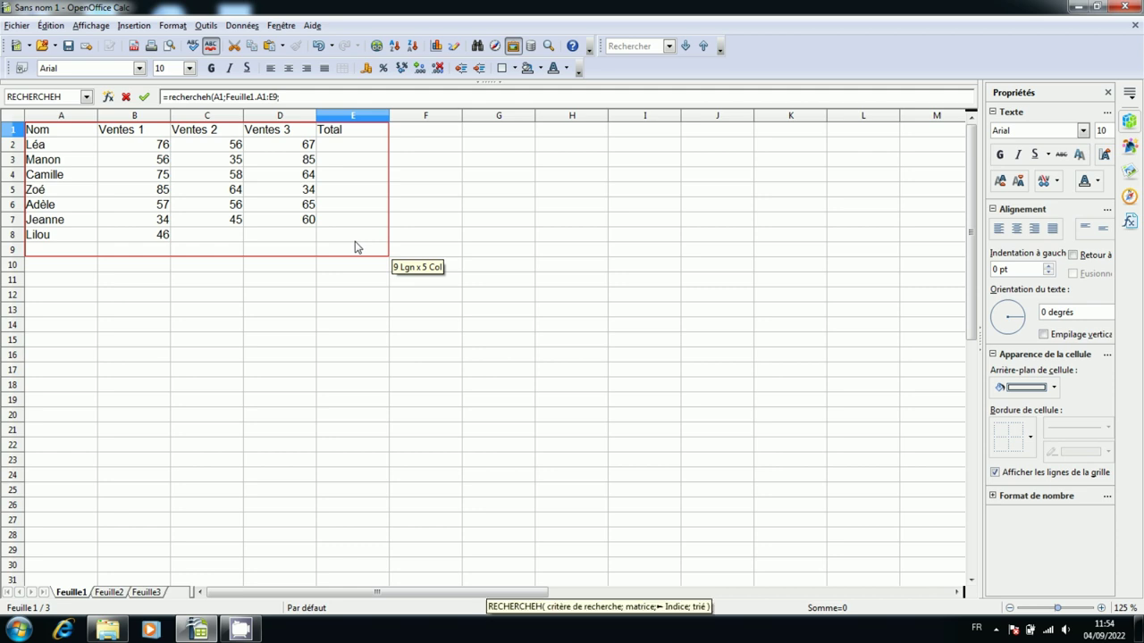
left_click(300, 95)
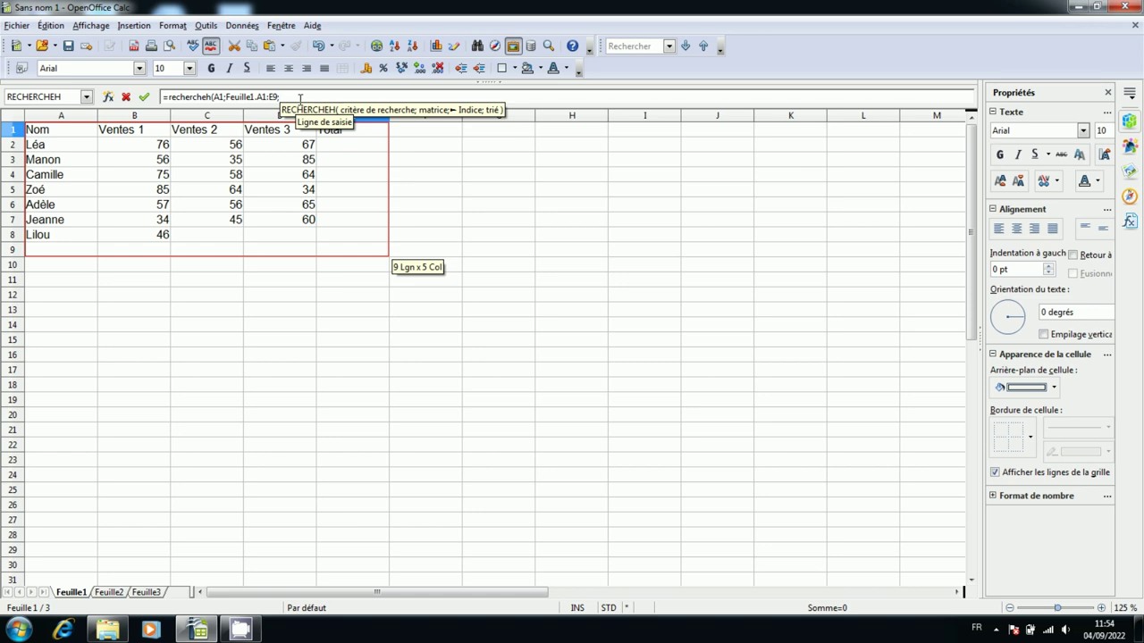
type("3;")
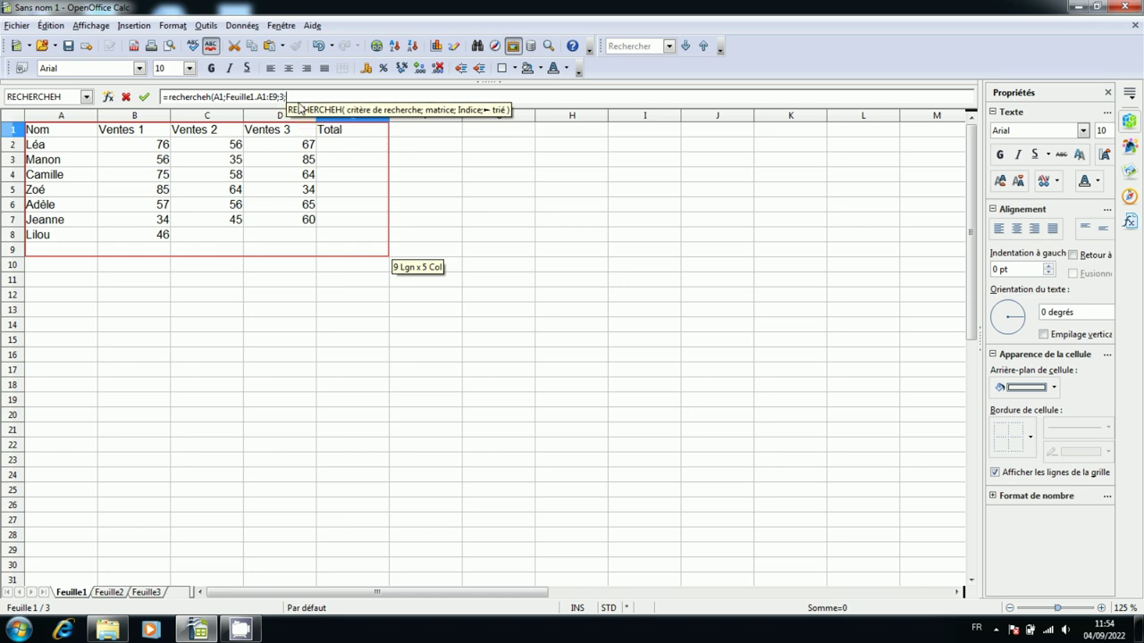
type("0")
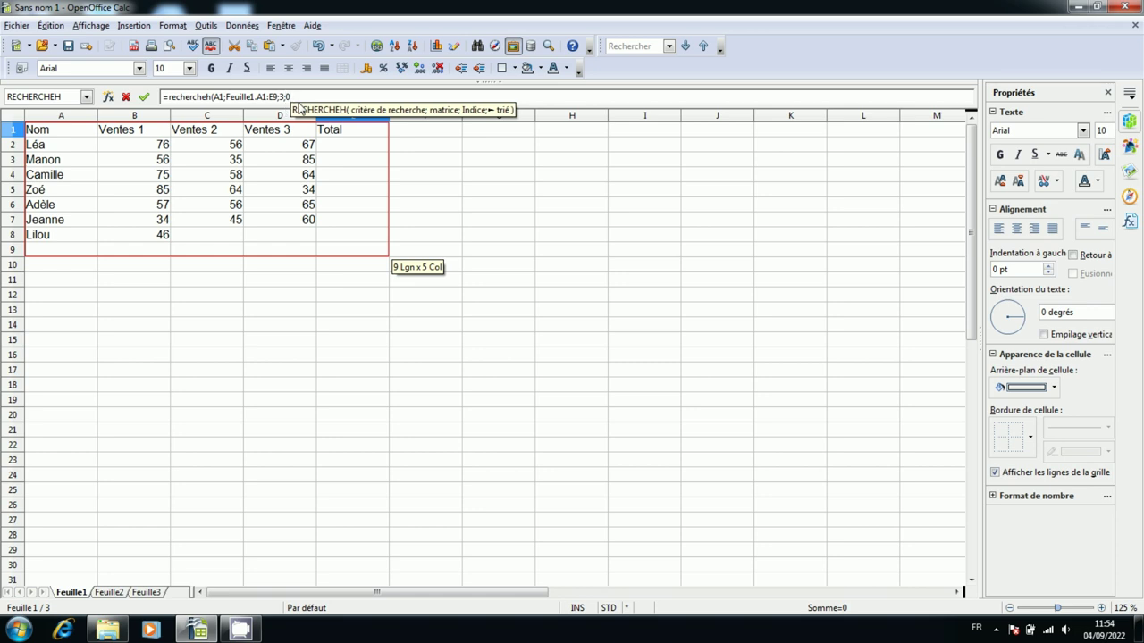
type(")")
key("Escape")
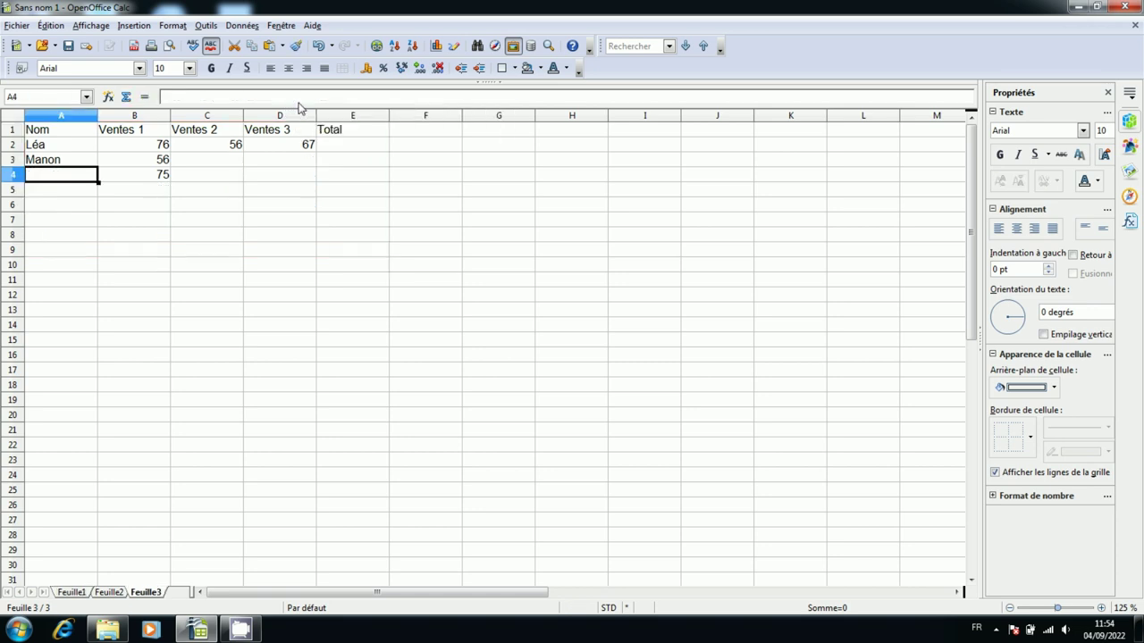
left_click(61, 163)
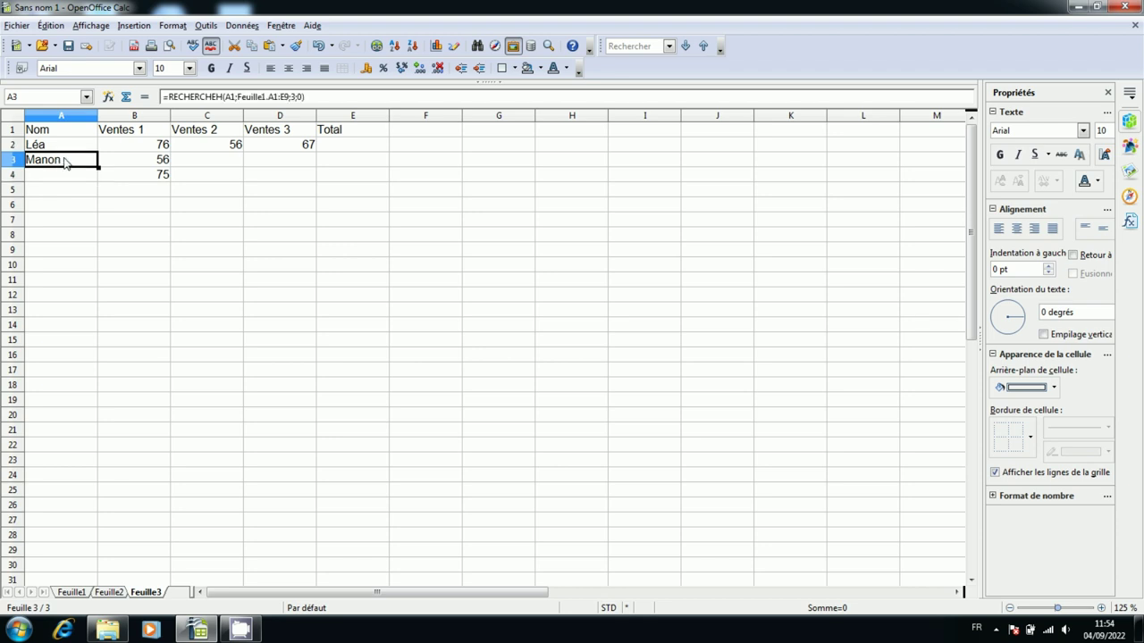
Fill the RECHERCHEH formula in B3 across to D3 for the Ventes 2 and Ventes 3 columns.
left_click(164, 165)
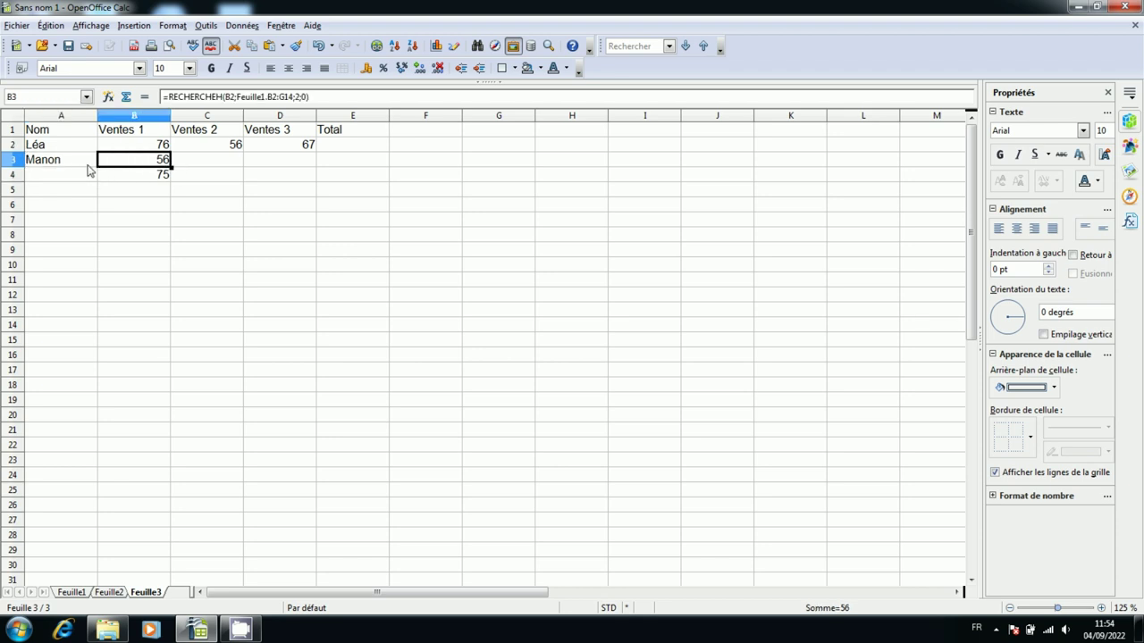
left_click(90, 169)
left_click_drag(139, 167, 304, 168)
left_click(143, 181)
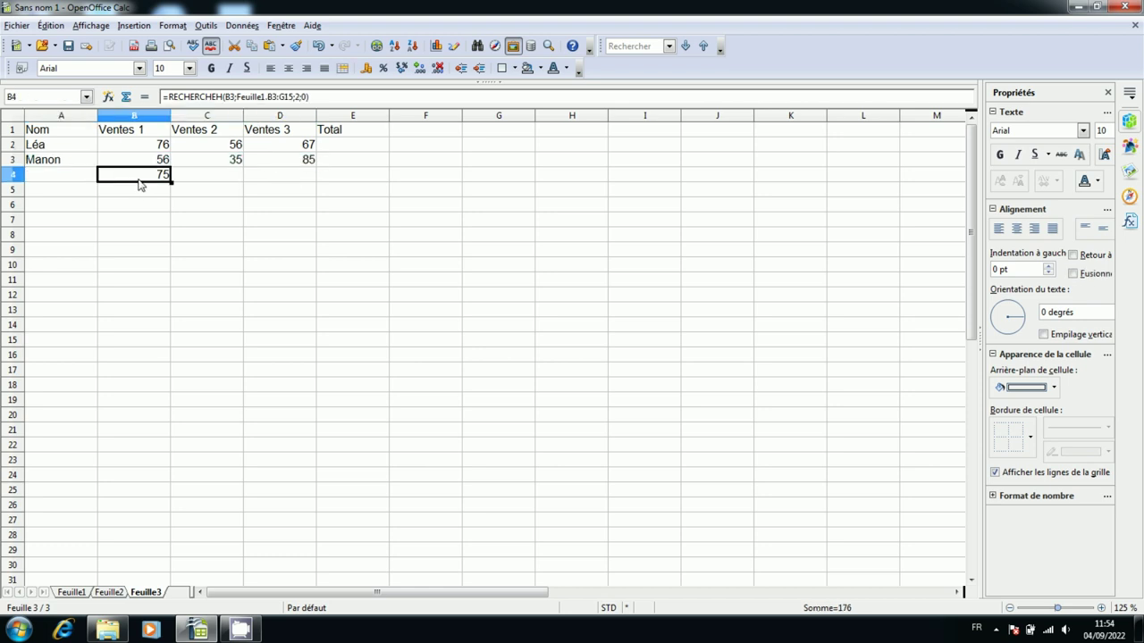
Fill A3's RECHERCHEH formula down the Nom column to A10.
left_click(56, 174)
left_click(64, 165)
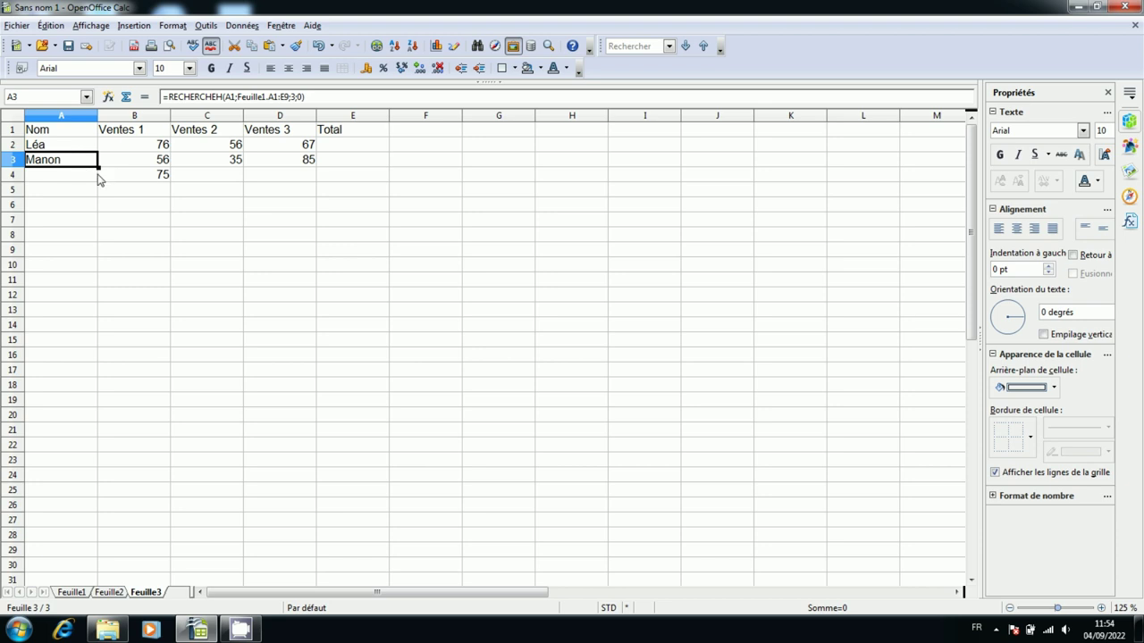
left_click_drag(98, 168, 96, 225)
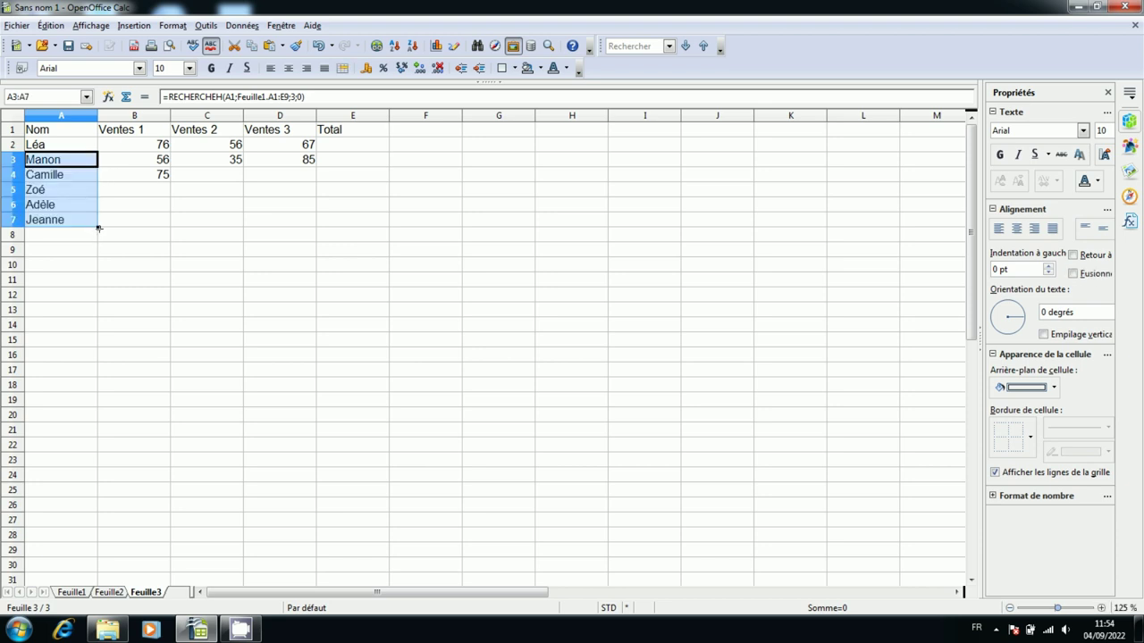
left_click_drag(98, 228, 98, 268)
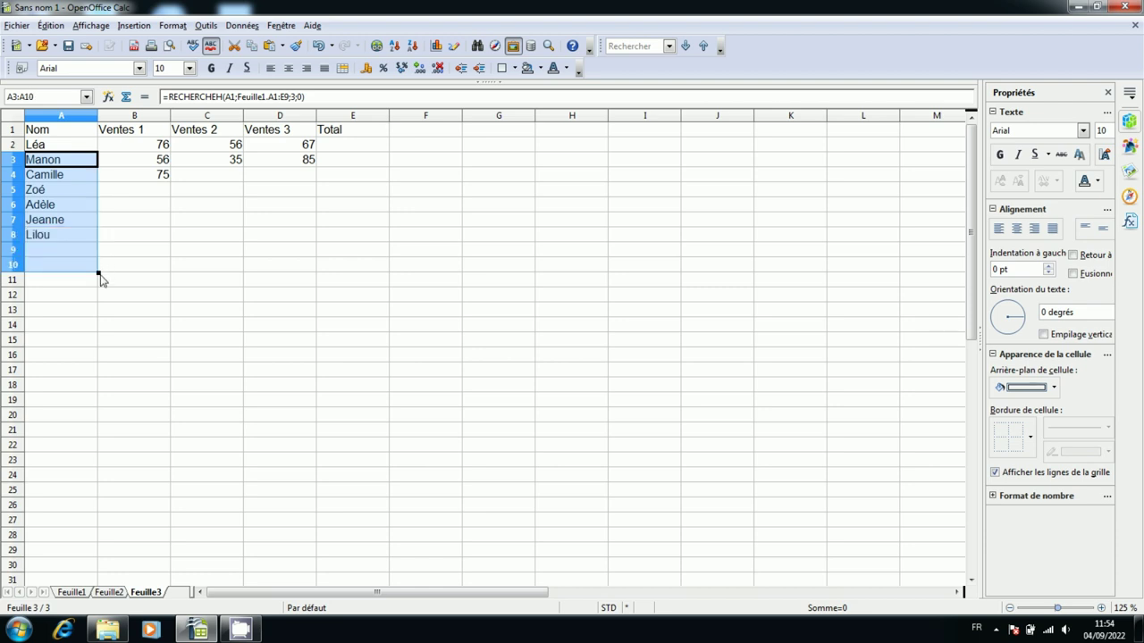
left_click(104, 222)
Fill the RECHERCHEH formula in B4 of Feuille3 across to D4.
left_click(143, 177)
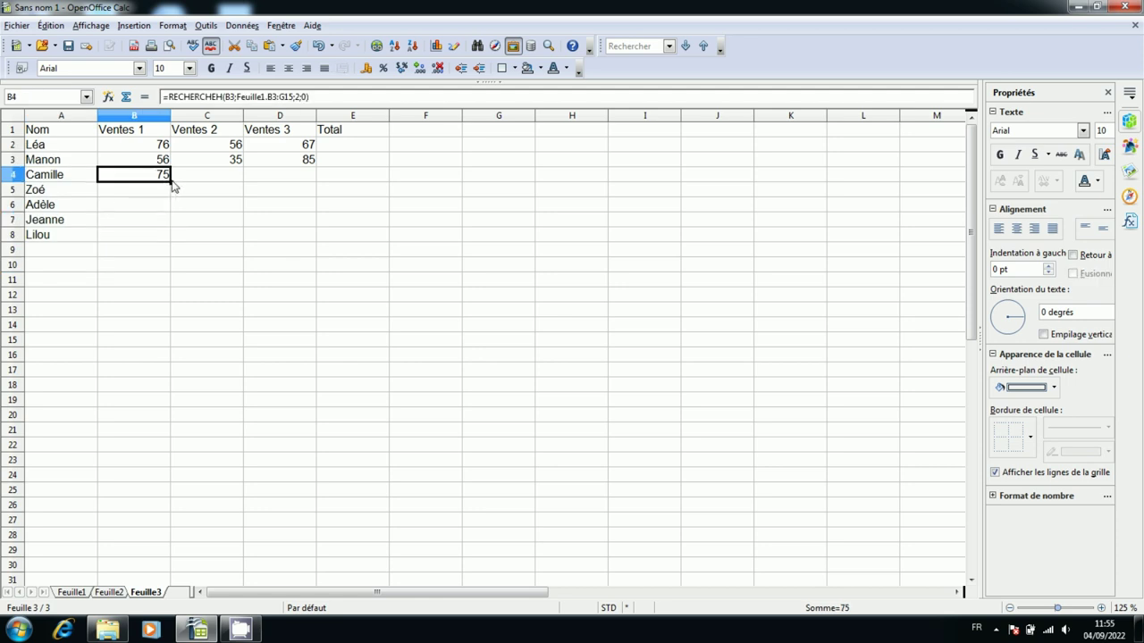
left_click_drag(201, 182, 313, 182)
left_click(223, 205)
left_click_drag(141, 176, 256, 182)
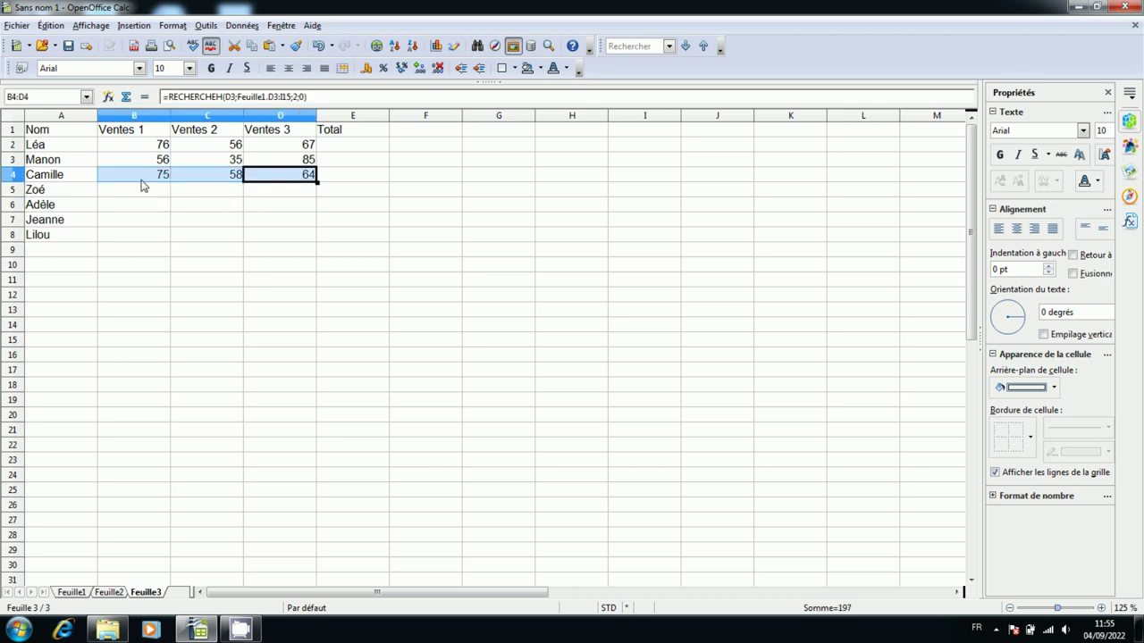
Fill the RECHERCHEH formulas in B4:D4 down to row 8 for the remaining names.
left_click_drag(316, 181, 312, 227)
left_click_drag(310, 234, 309, 238)
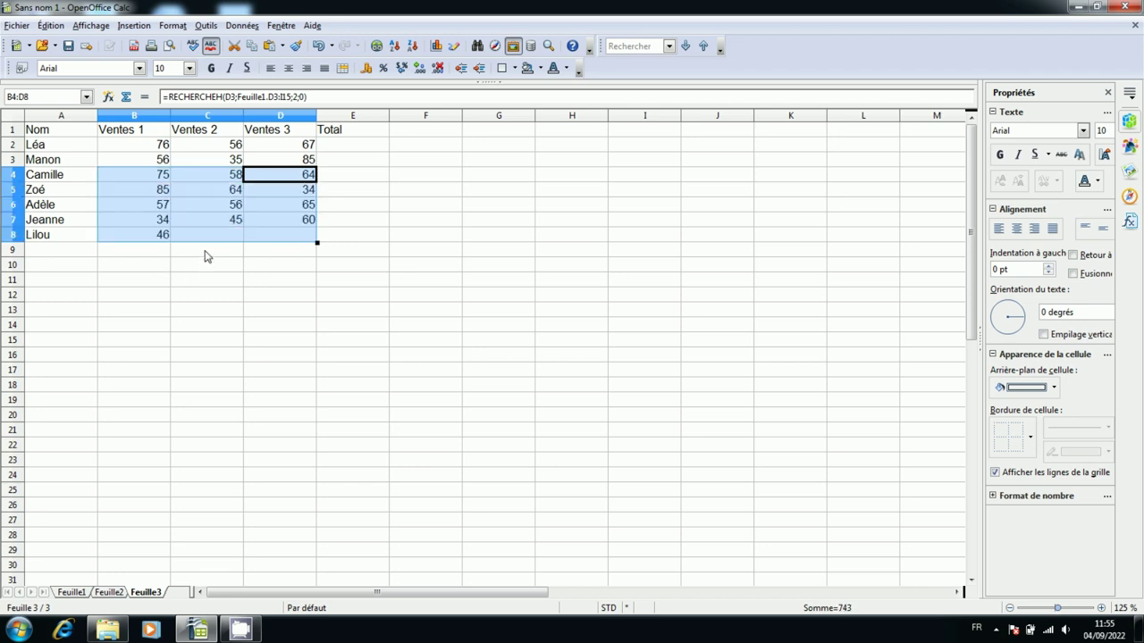
left_click(208, 253)
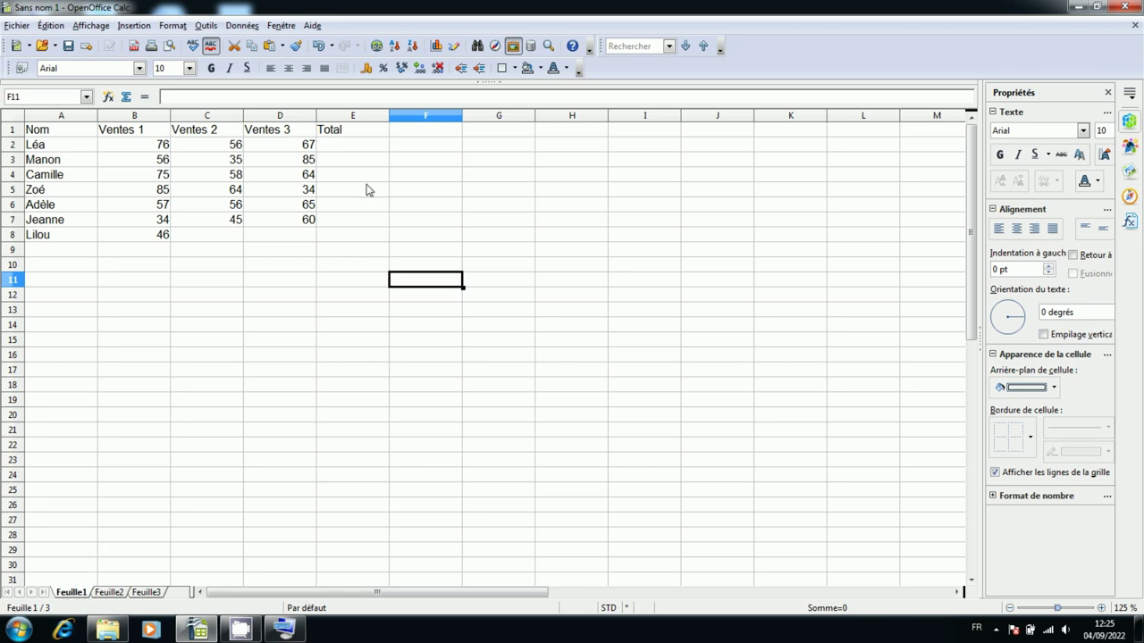
Enter the formula =SOMME(B2:D2) in E2 of Feuille1 under the Total heading.
left_click(355, 151)
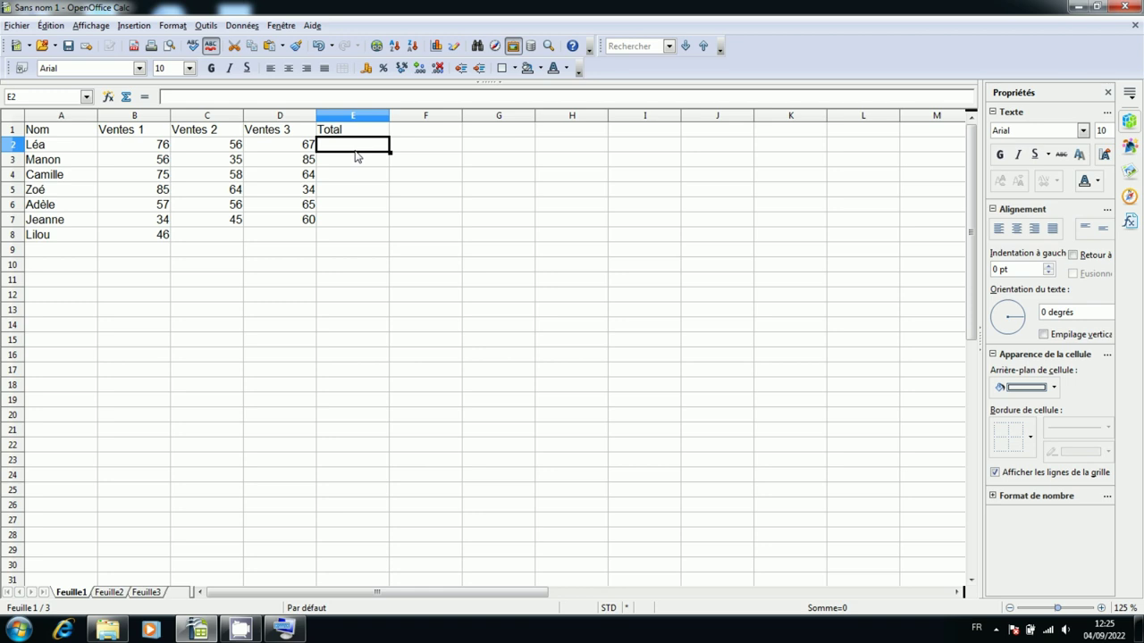
type("=somme")
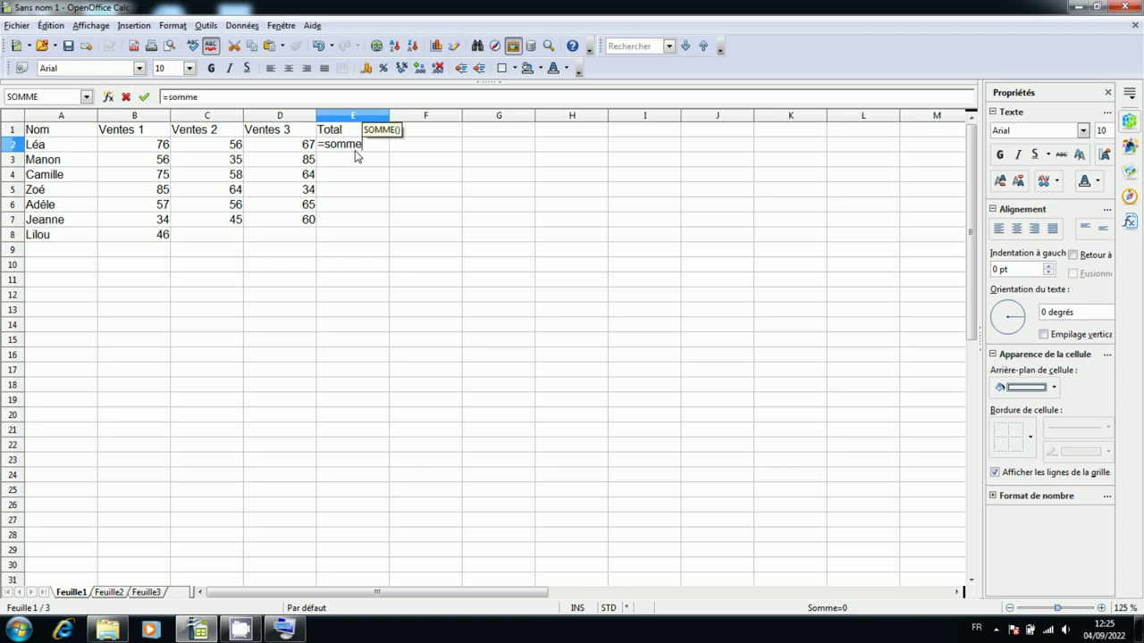
type("(")
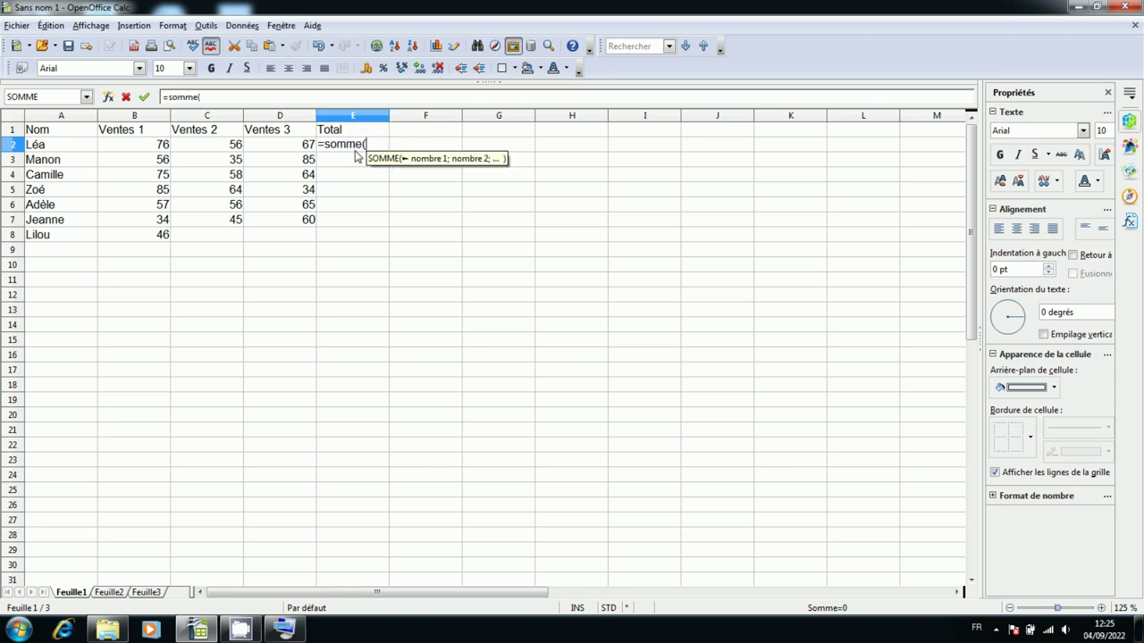
left_click_drag(115, 146, 274, 153)
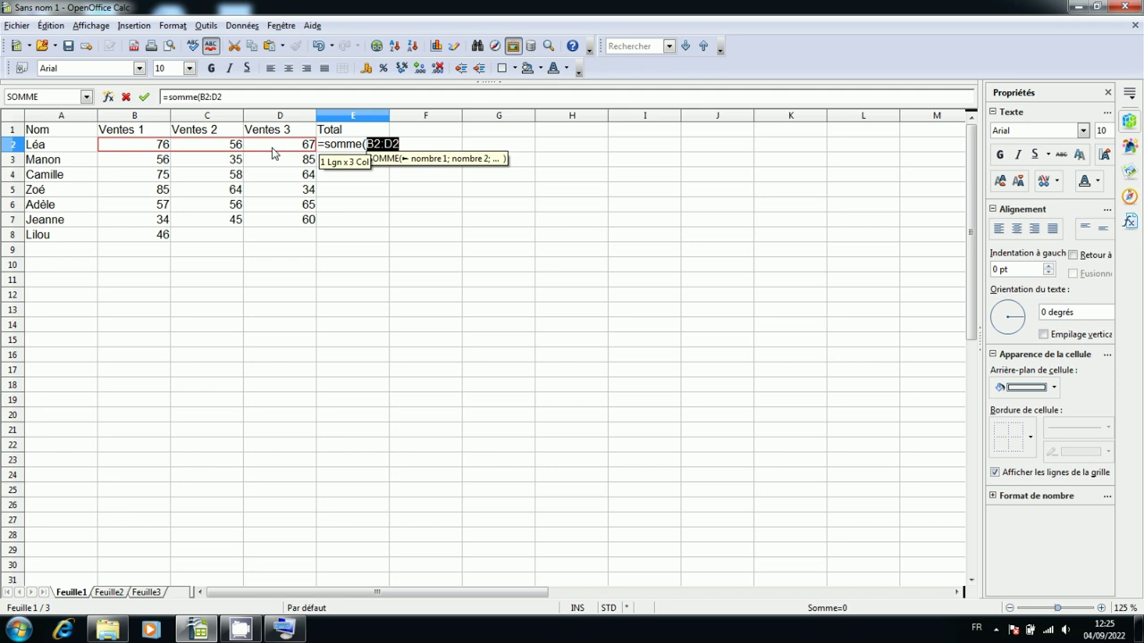
type(")")
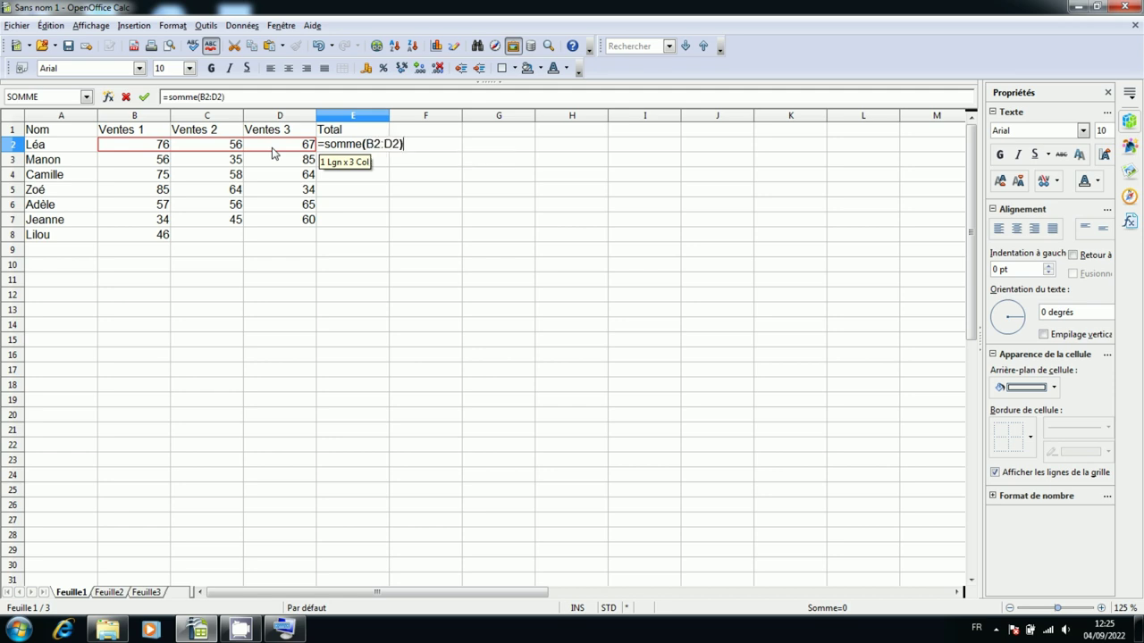
key("Return")
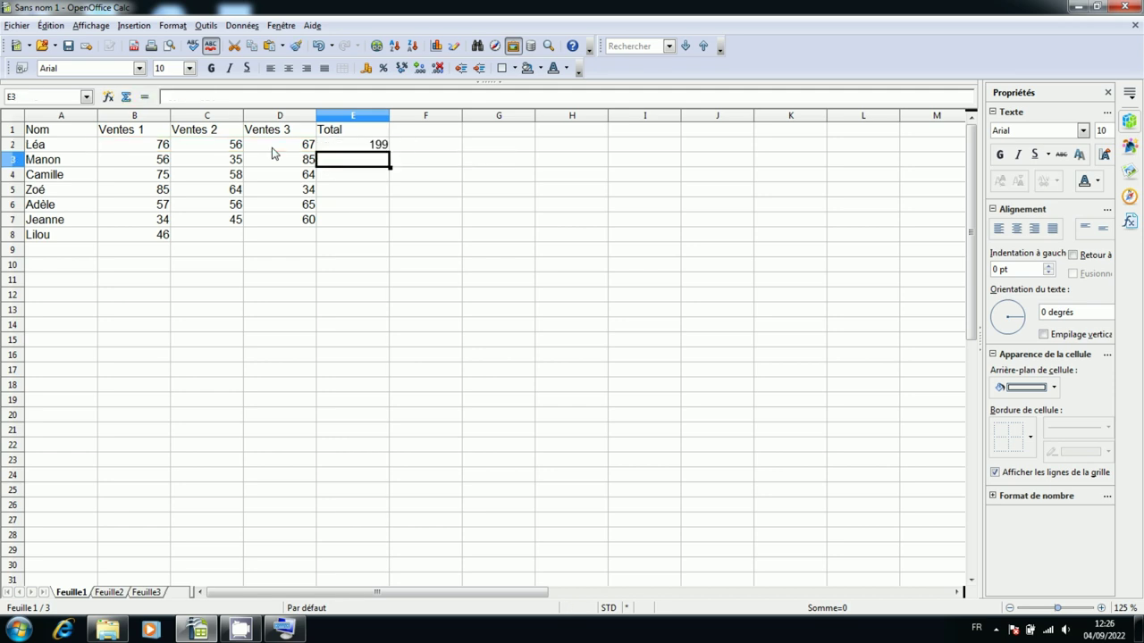
Fill E2's SOMME formula down the Total column to E8.
left_click(369, 148)
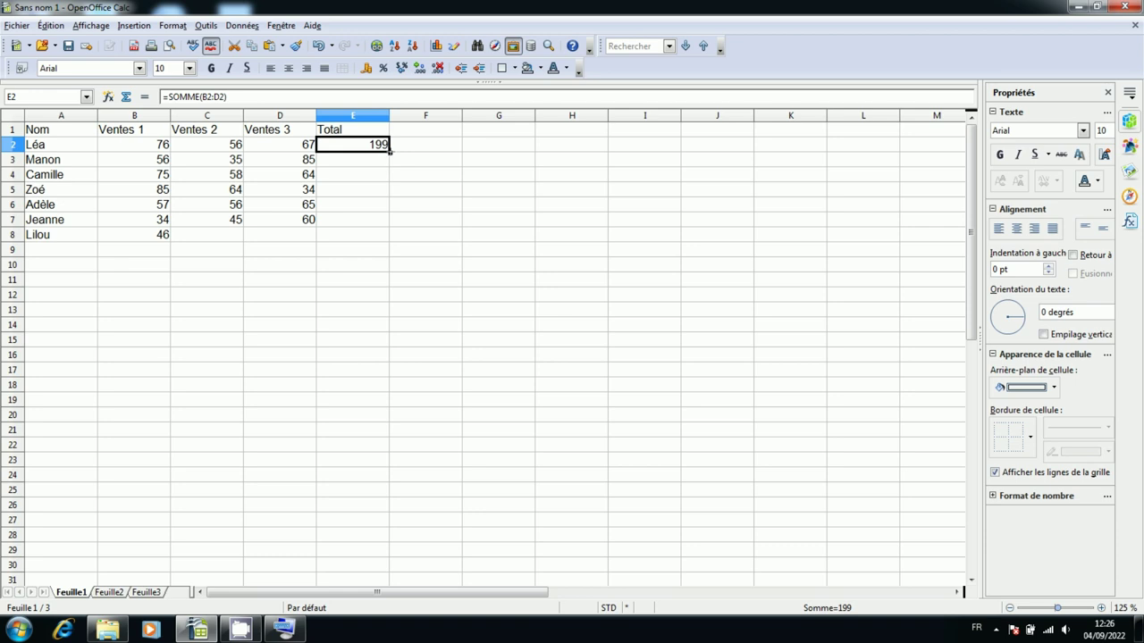
left_click_drag(391, 152, 387, 239)
left_click(399, 234)
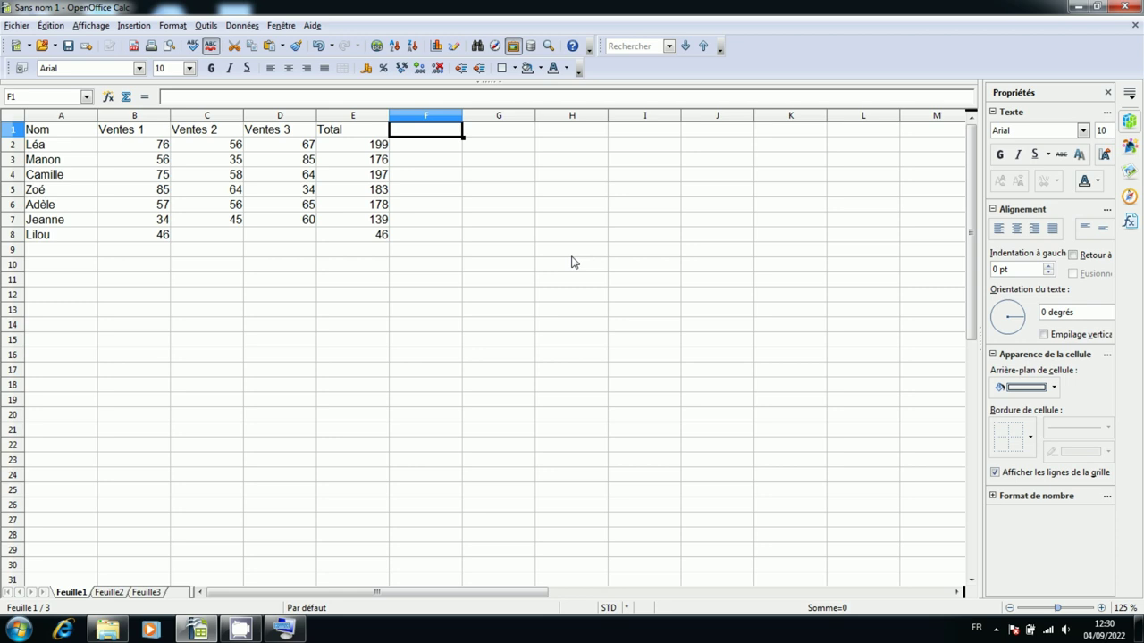
Add the column heading Cible in F1 beside the Total heading.
type("Cible")
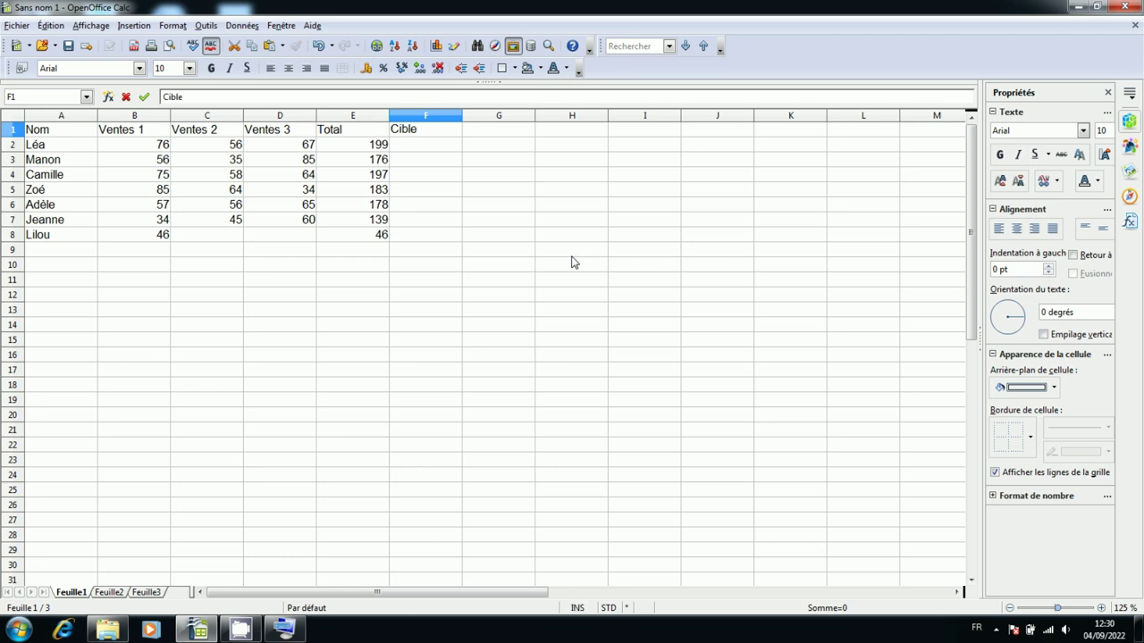
key("Return")
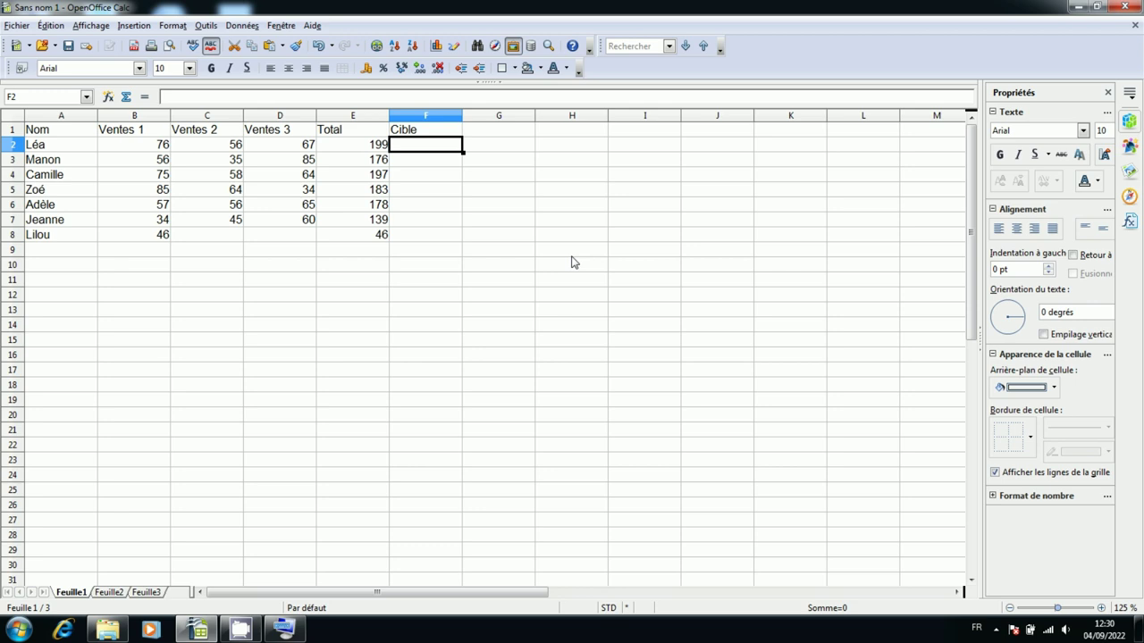
Begin an SI formula in F2 with the test E2=>180, using the on-screen keyboard for the greater-than sign.
type("=")
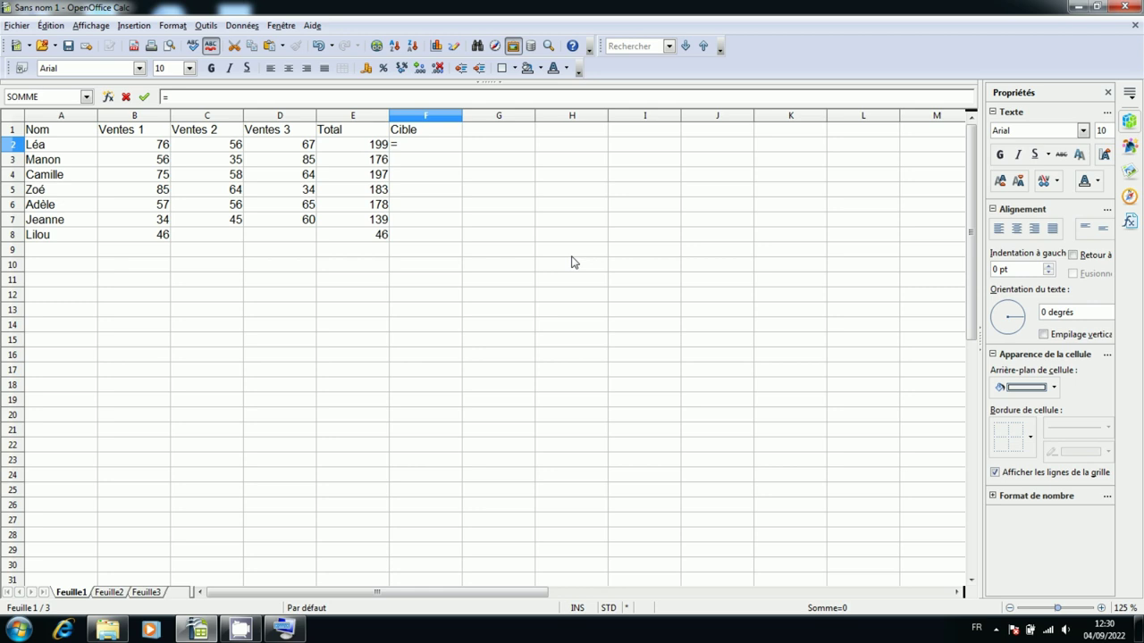
type("si(")
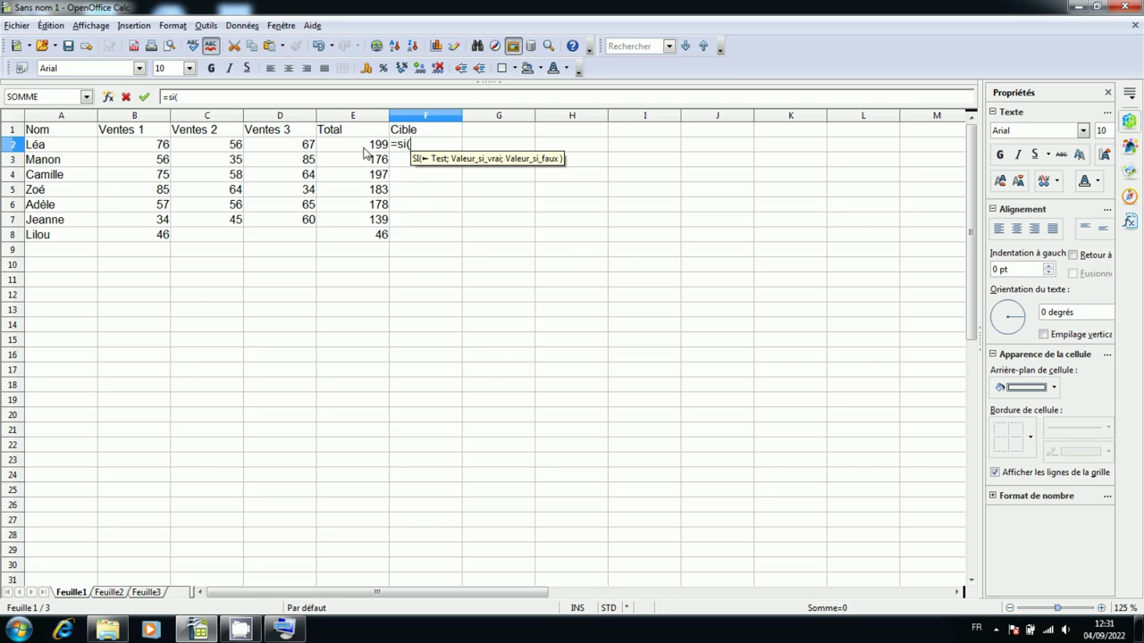
left_click(355, 146)
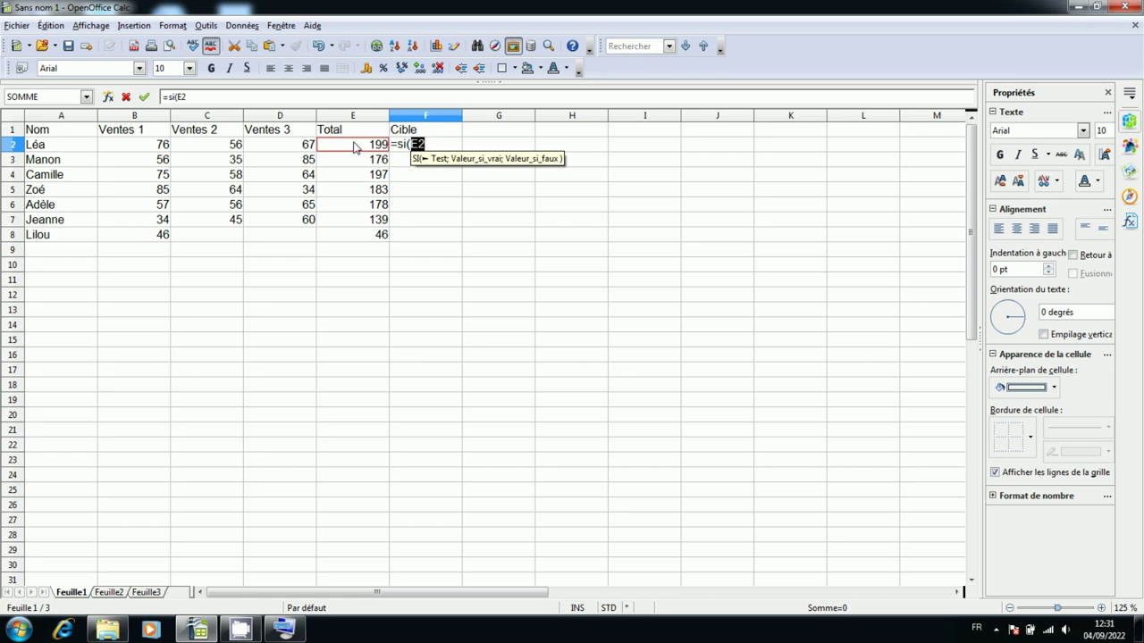
type("=")
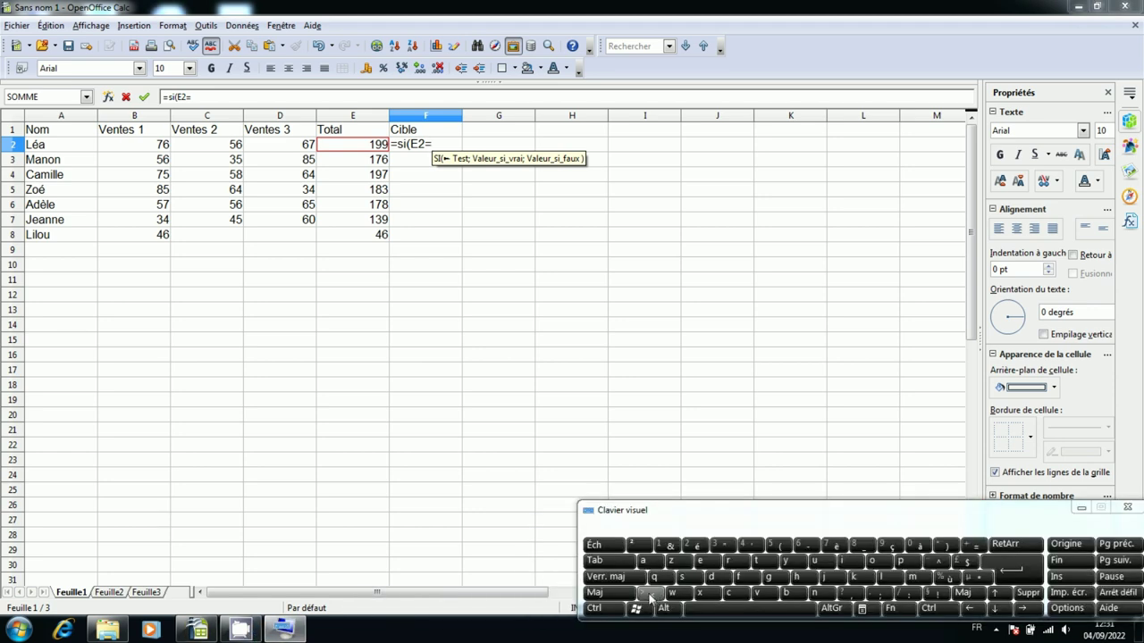
key("shift")
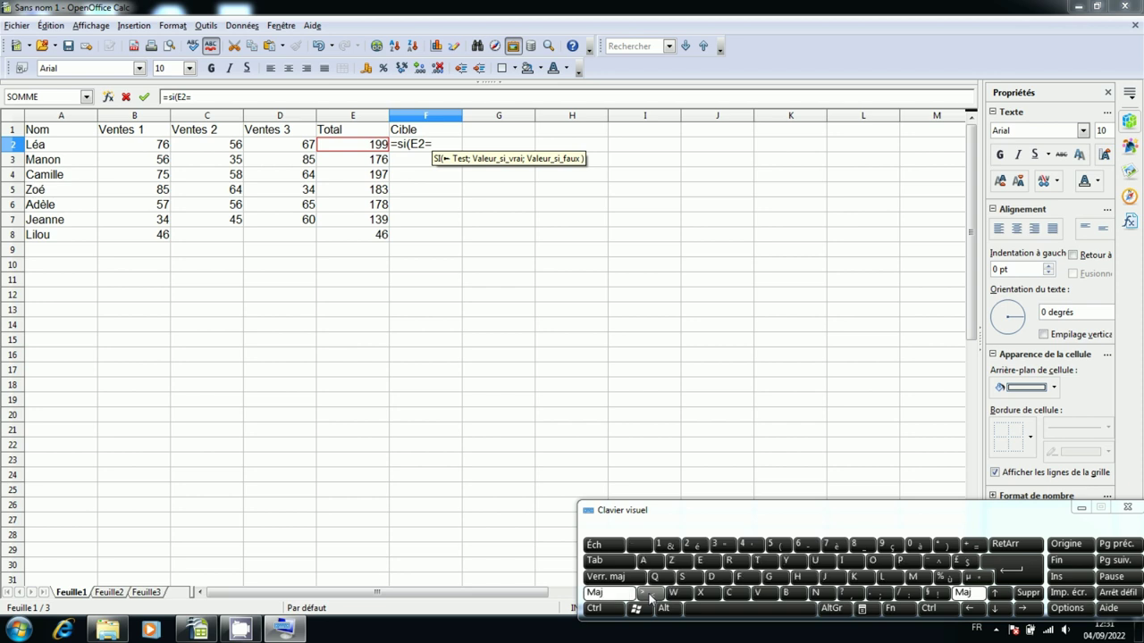
left_click(650, 594)
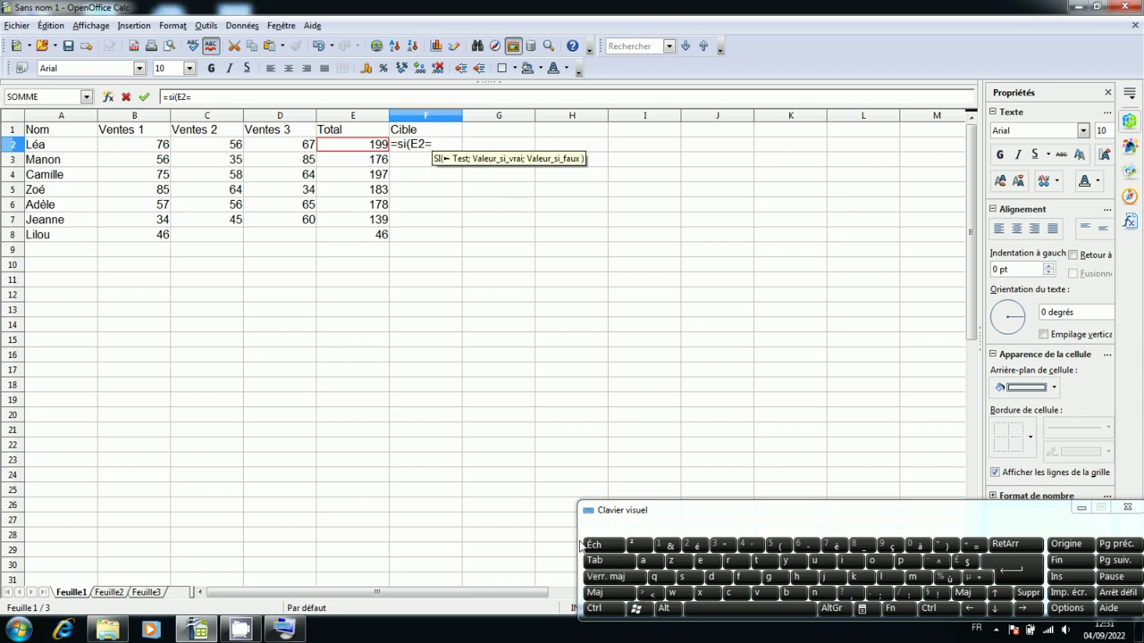
key("shift")
left_click(644, 594)
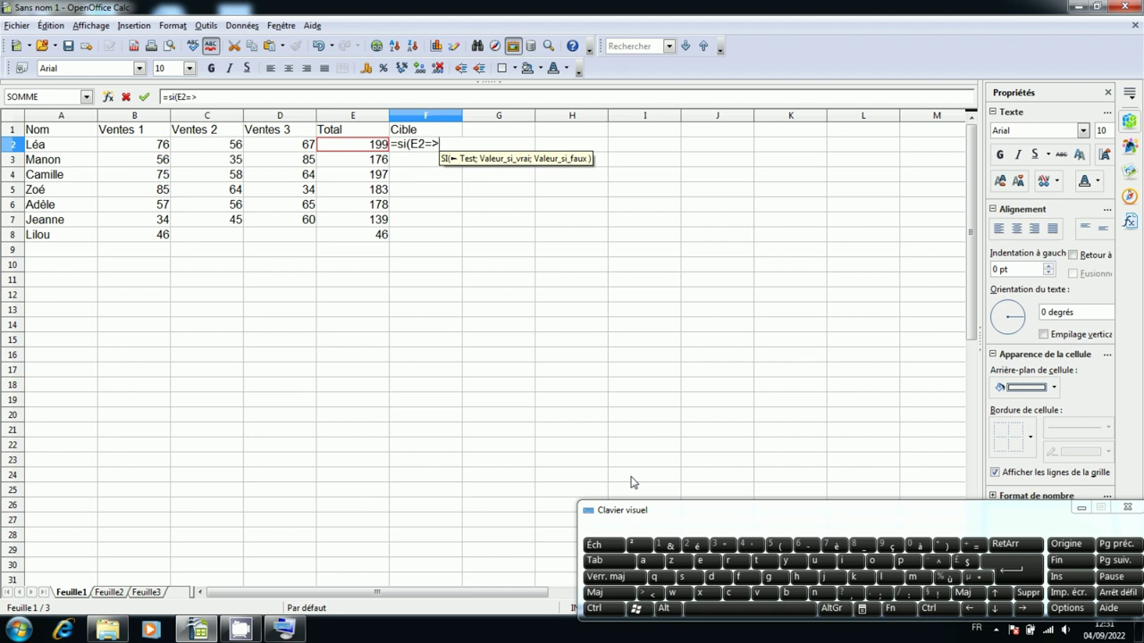
key("shift")
type("1")
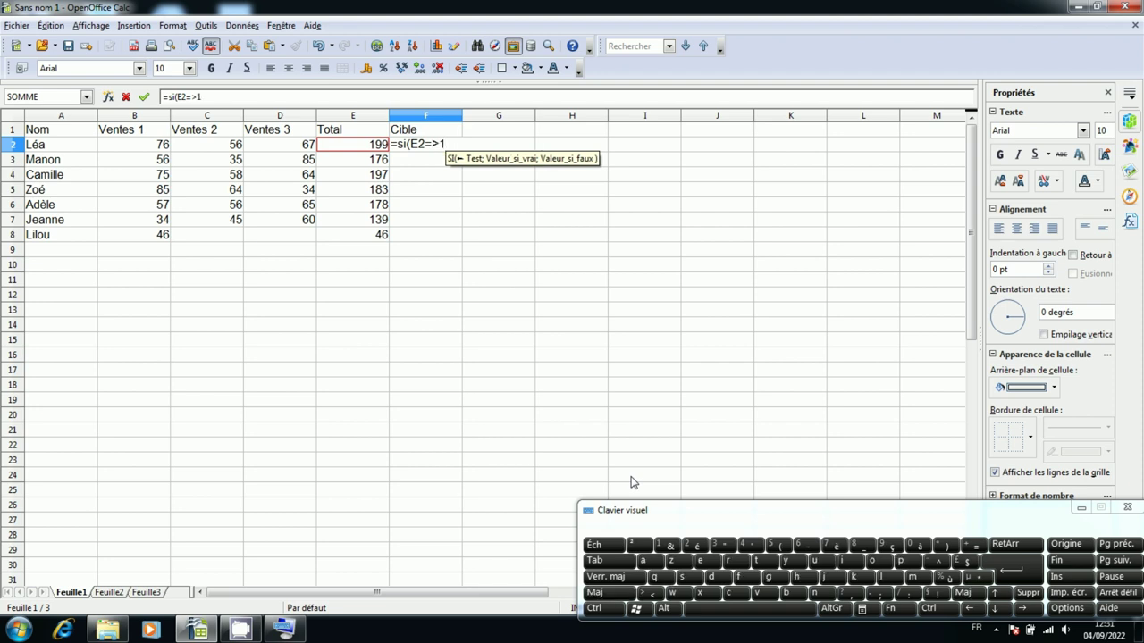
type("80")
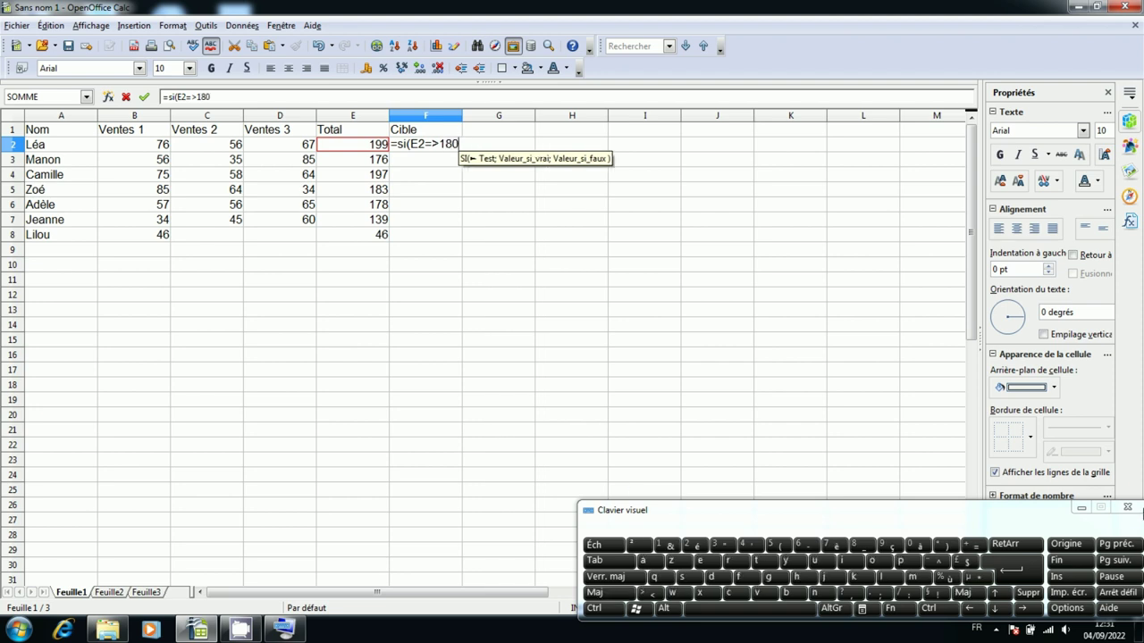
left_click(1081, 508)
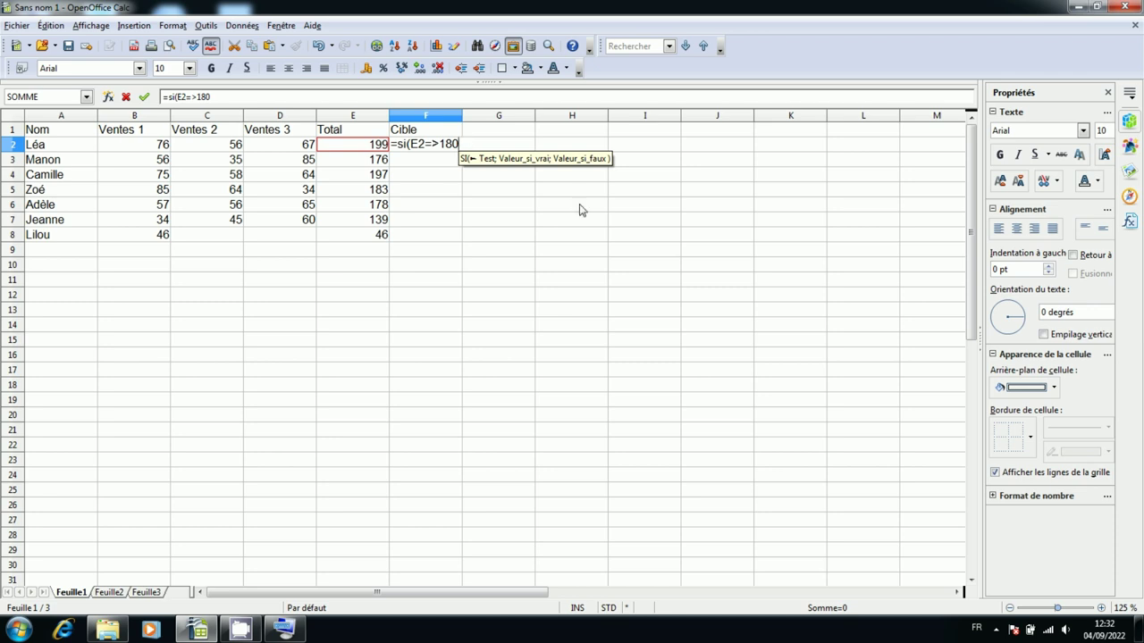
Complete F2's SI formula with "Atteint" if true and "Not Atteint" if false, accepting the proposed correction to E2>=180.
type(";")
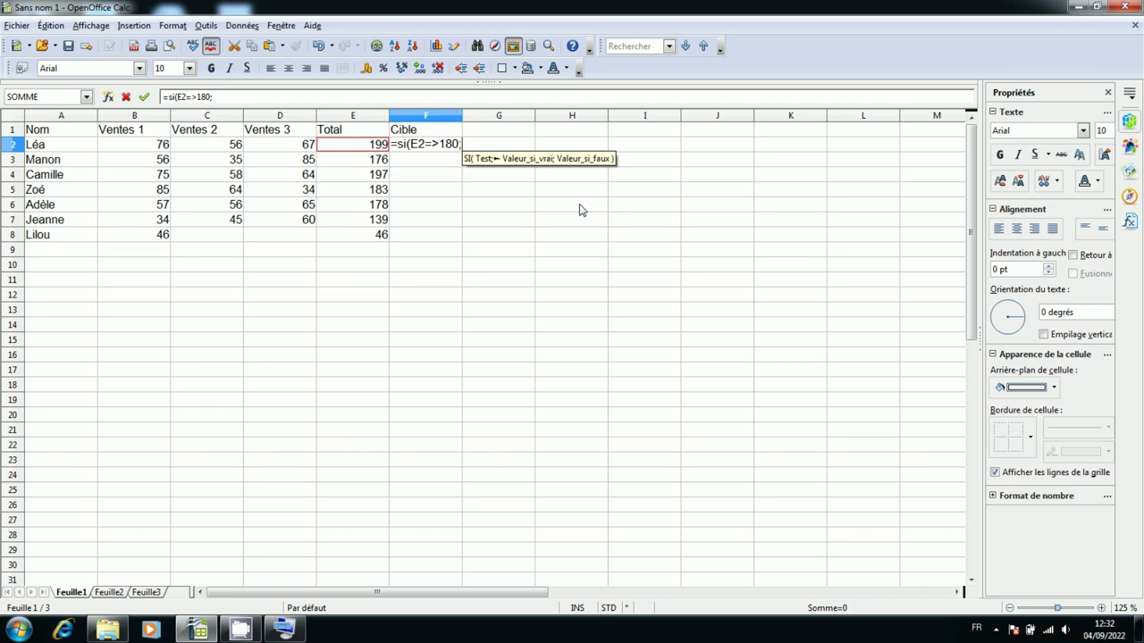
type("\"")
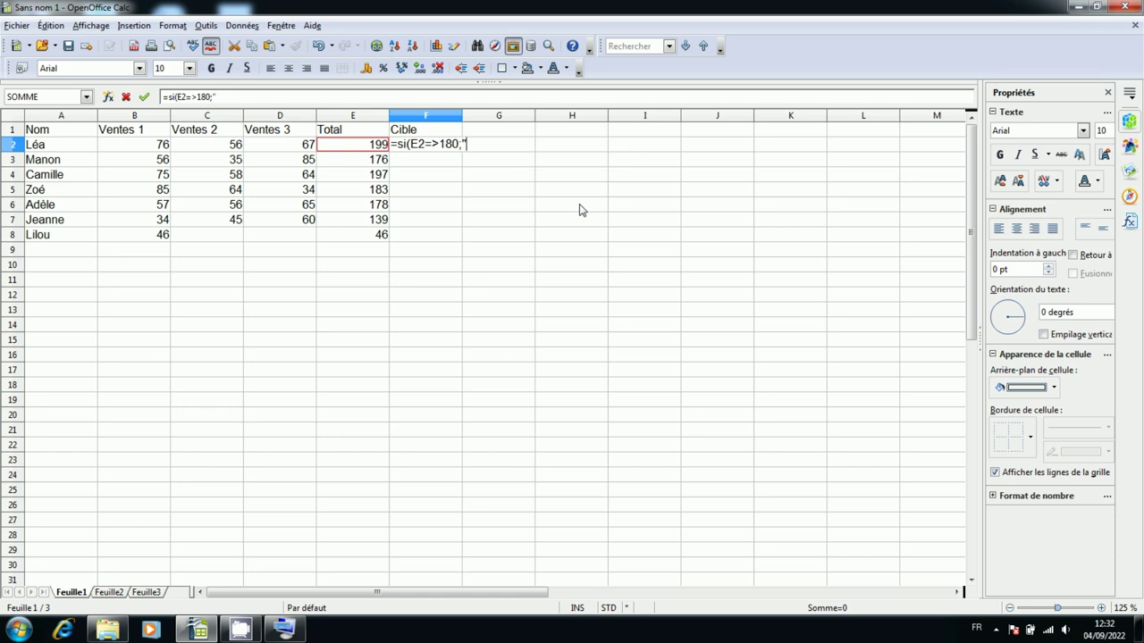
type("Atteint\"")
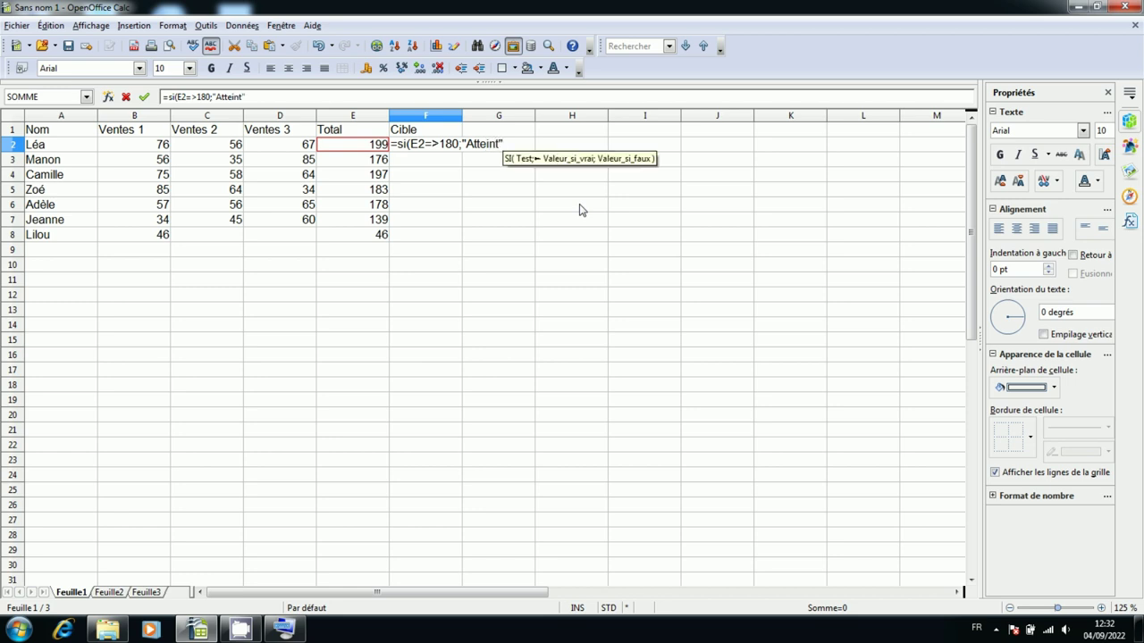
type(";\"")
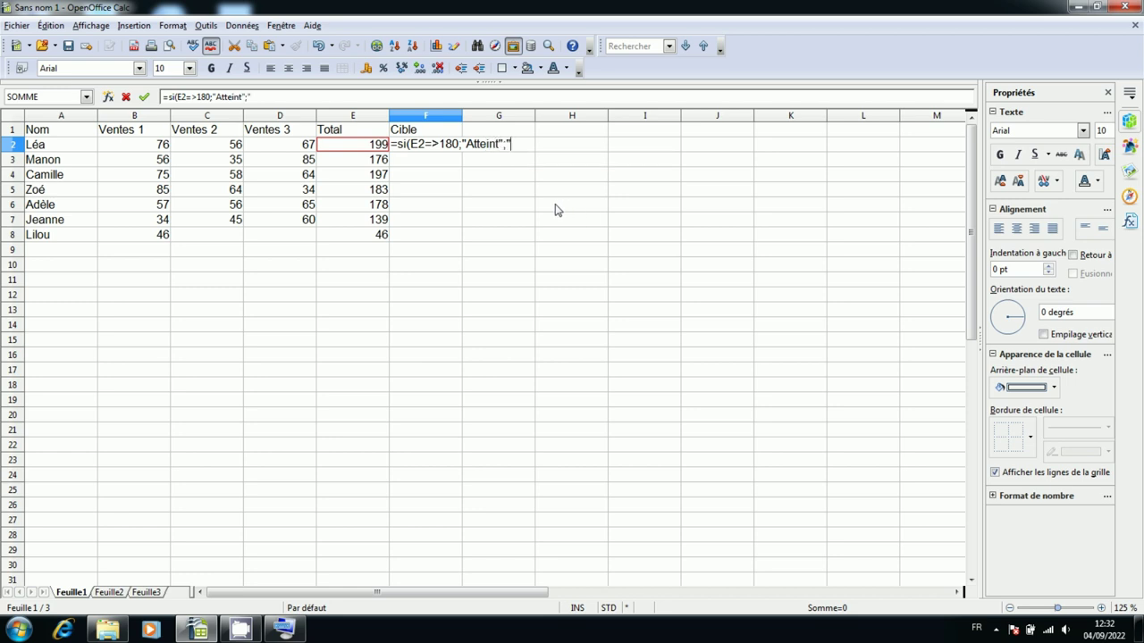
type("Not Atteint")
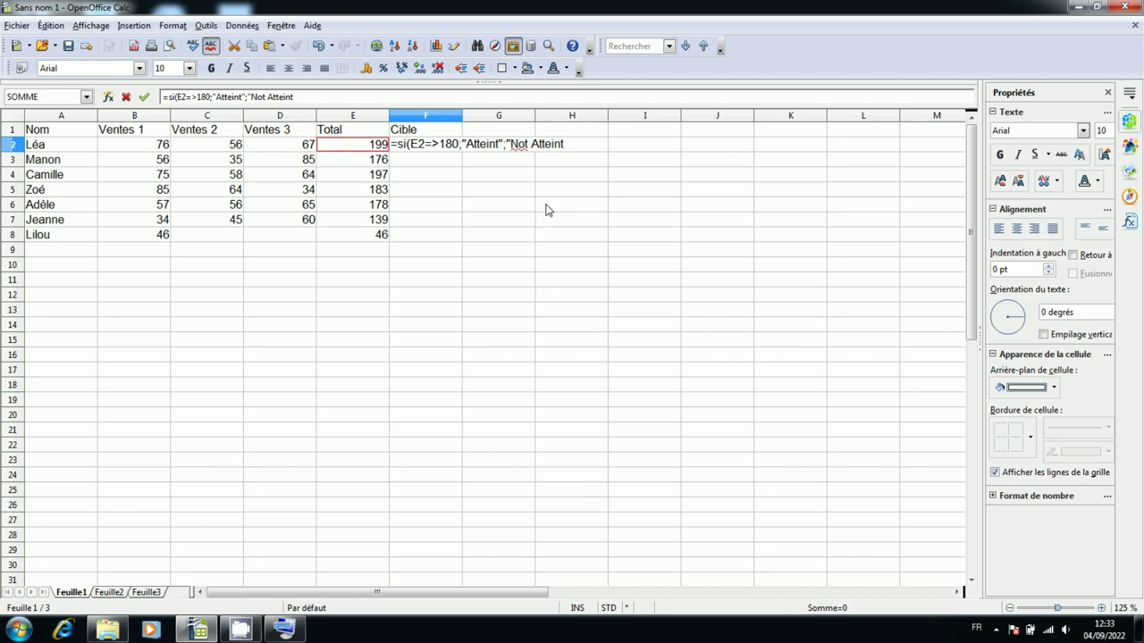
type("\"")
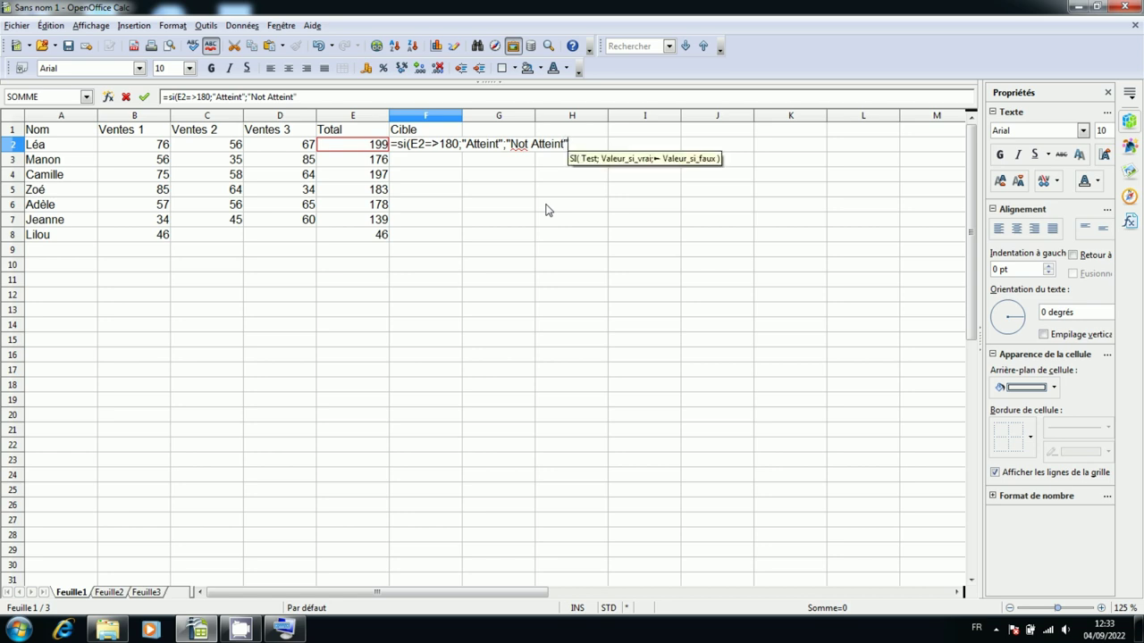
type(")")
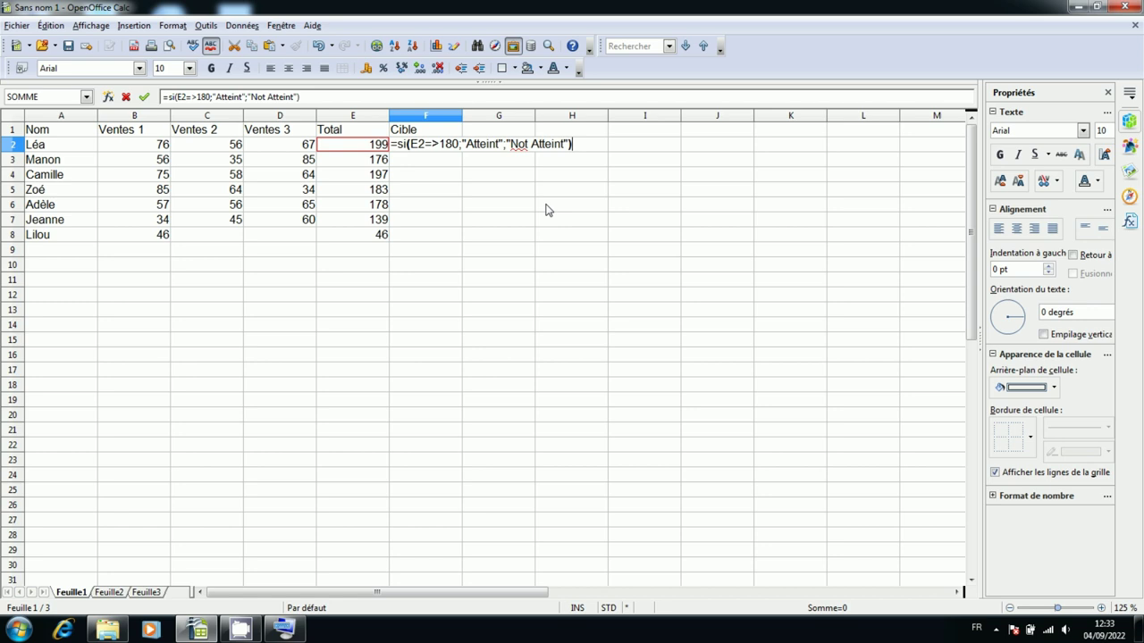
key("Return")
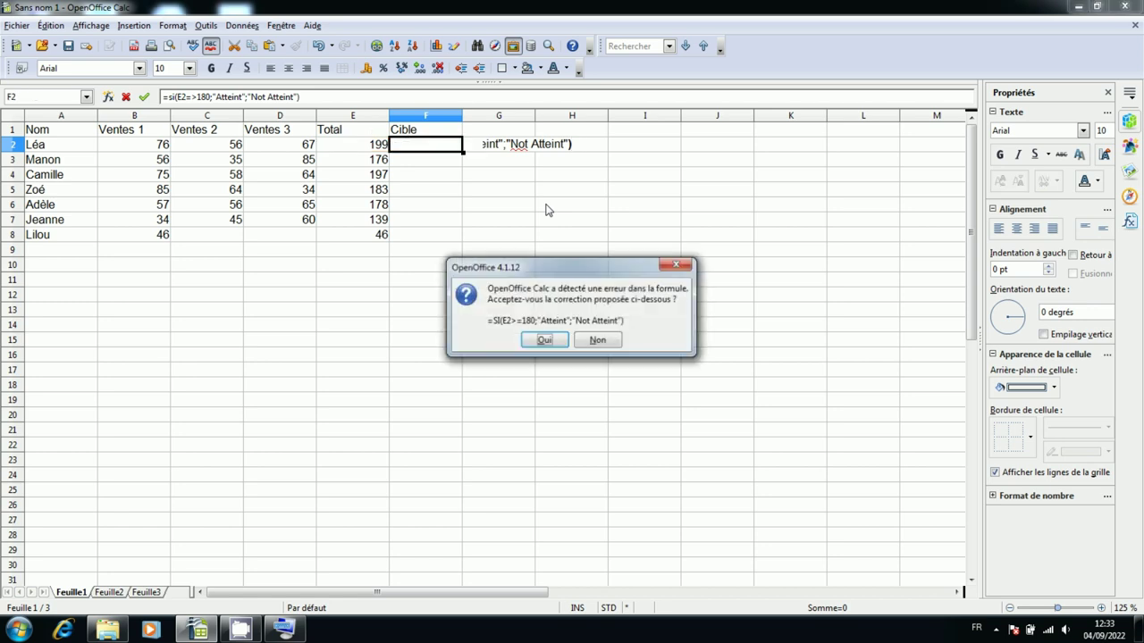
key("Return")
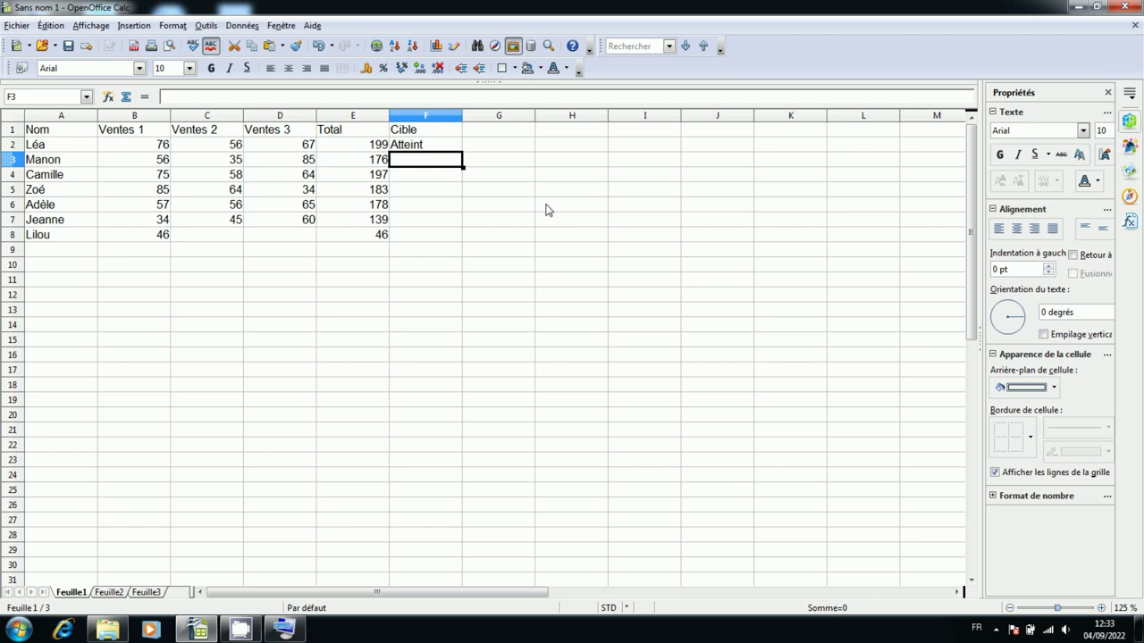
Fill F2's SI formula down the Cible column to F8.
left_click(429, 148)
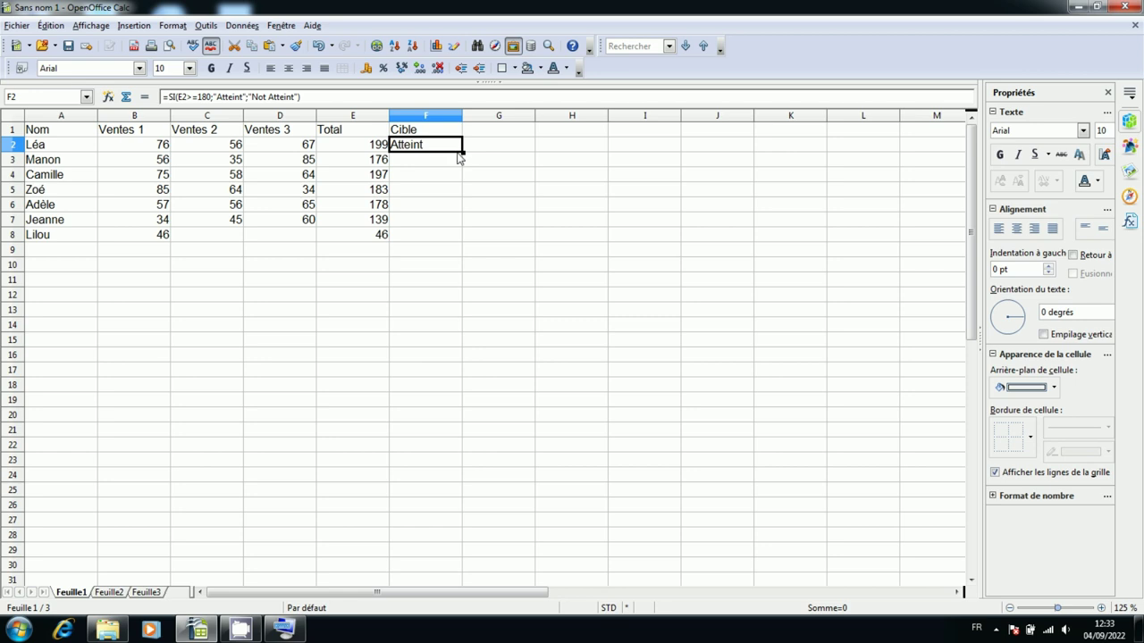
left_click_drag(463, 152, 462, 239)
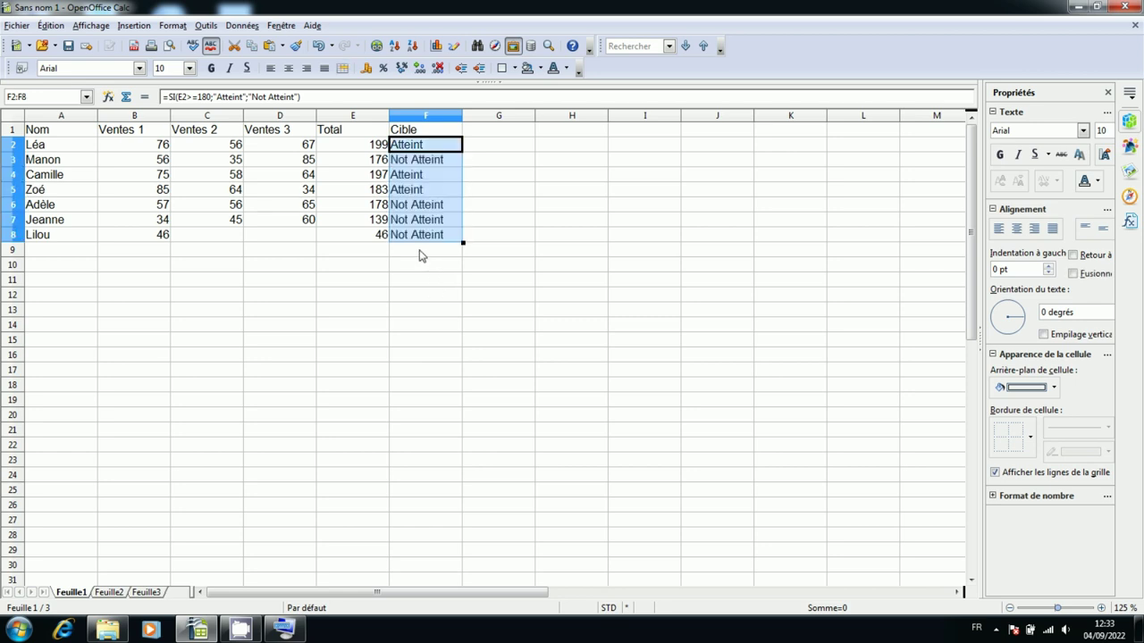
left_click(422, 253)
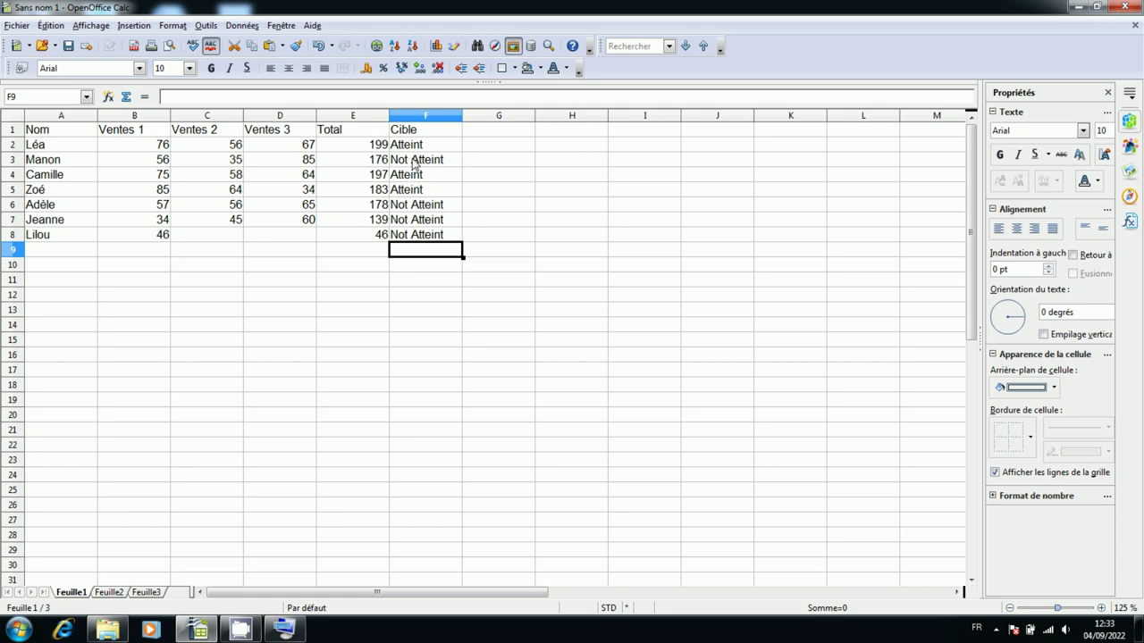
left_click(415, 280)
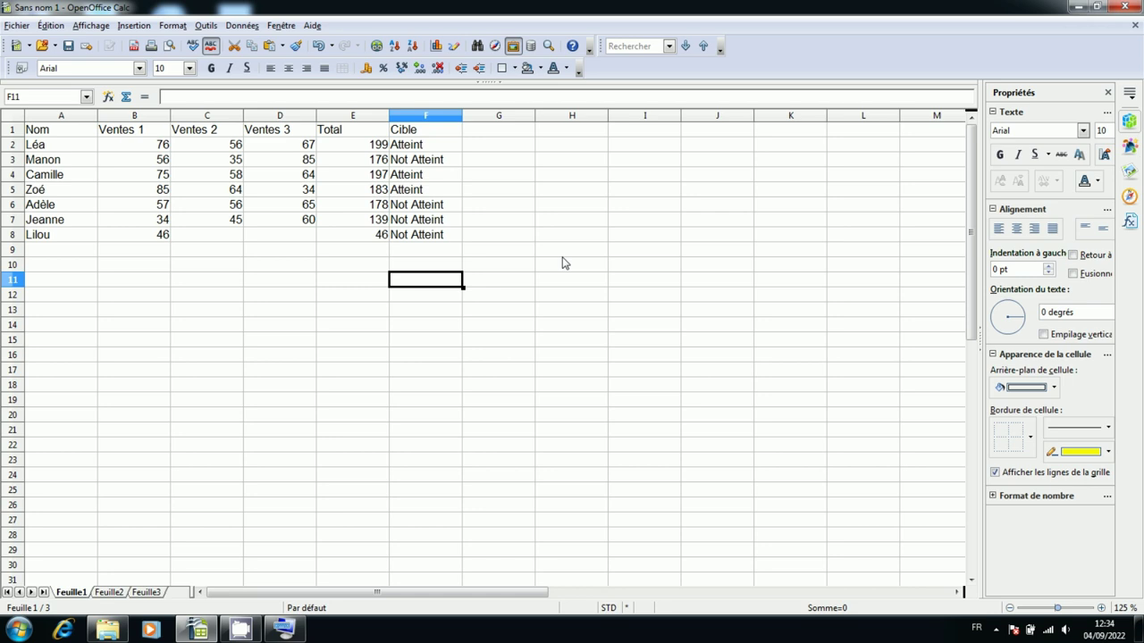
Add the column heading Max in G1 beside the Cible heading.
left_click(501, 134)
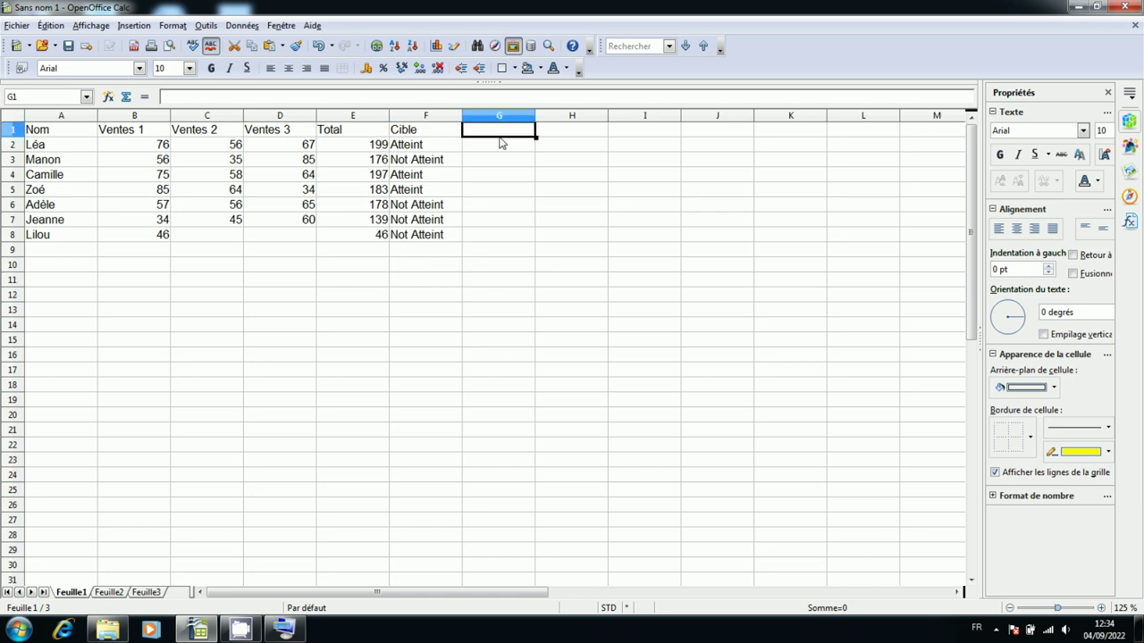
type("M")
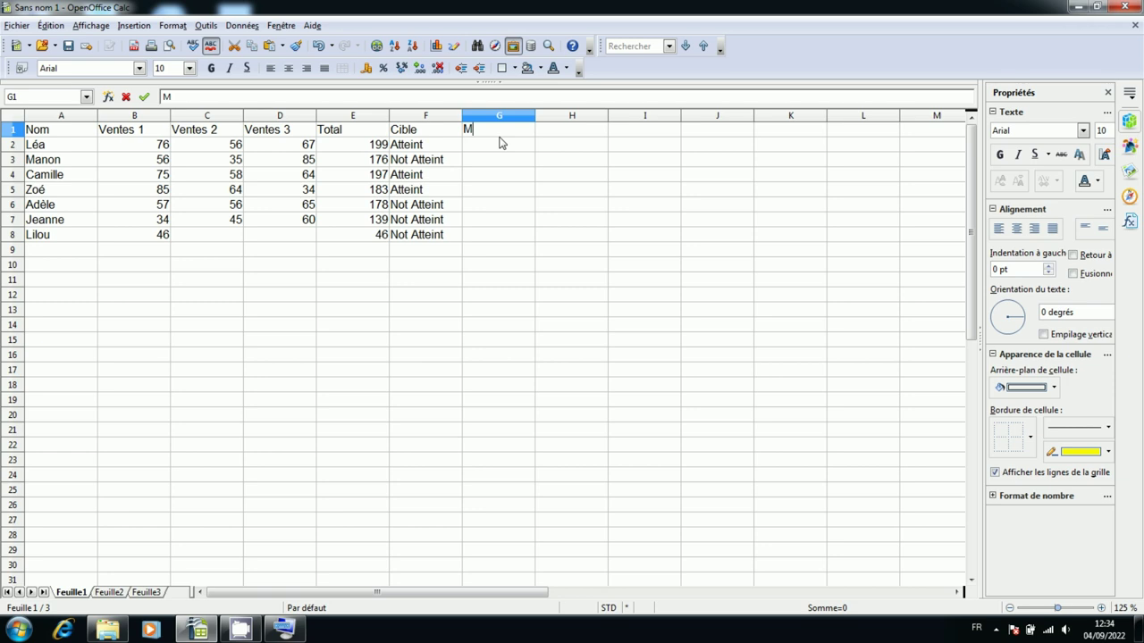
type("ae")
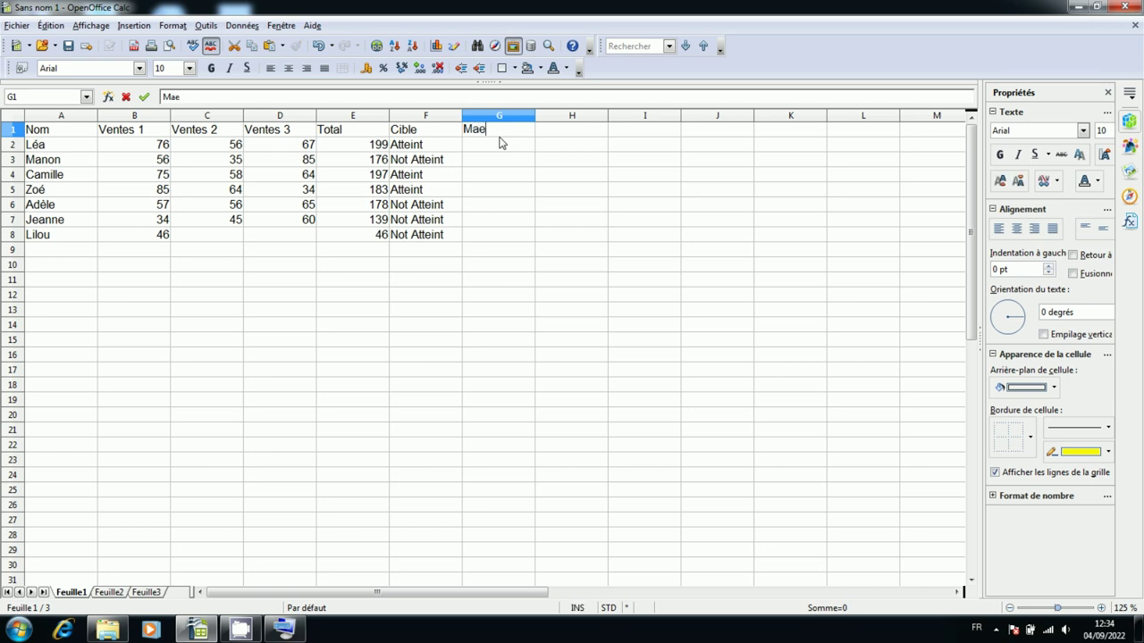
key("BackSpace")
type("x")
key("Return")
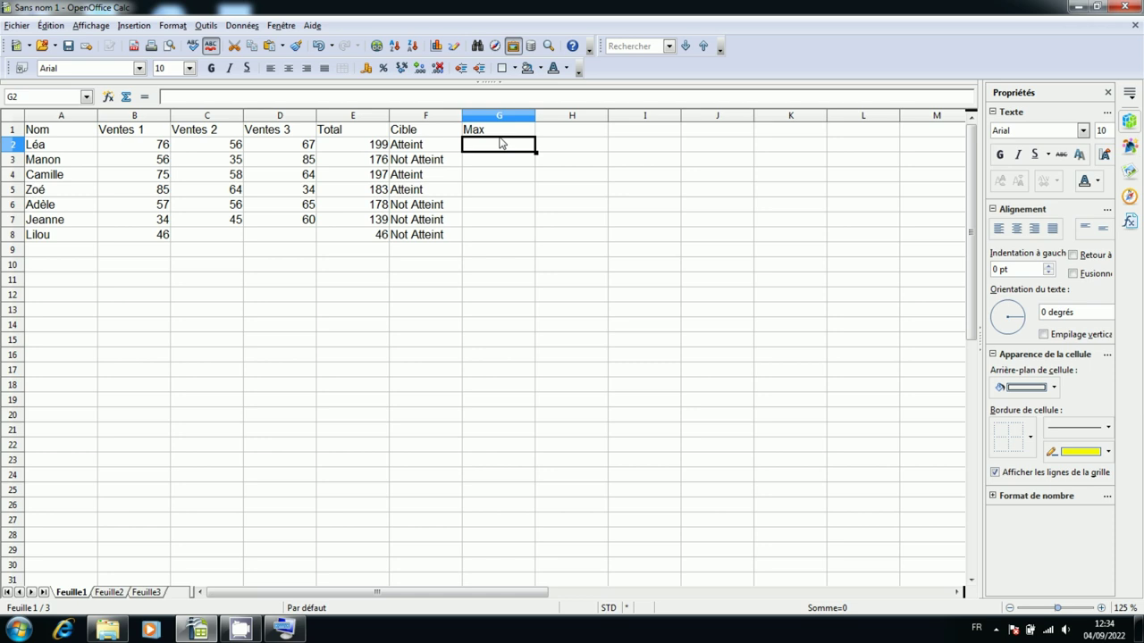
Enter the formula =max(B2:D2) in G2 to return the highest of the first row's three sales figures.
type("=")
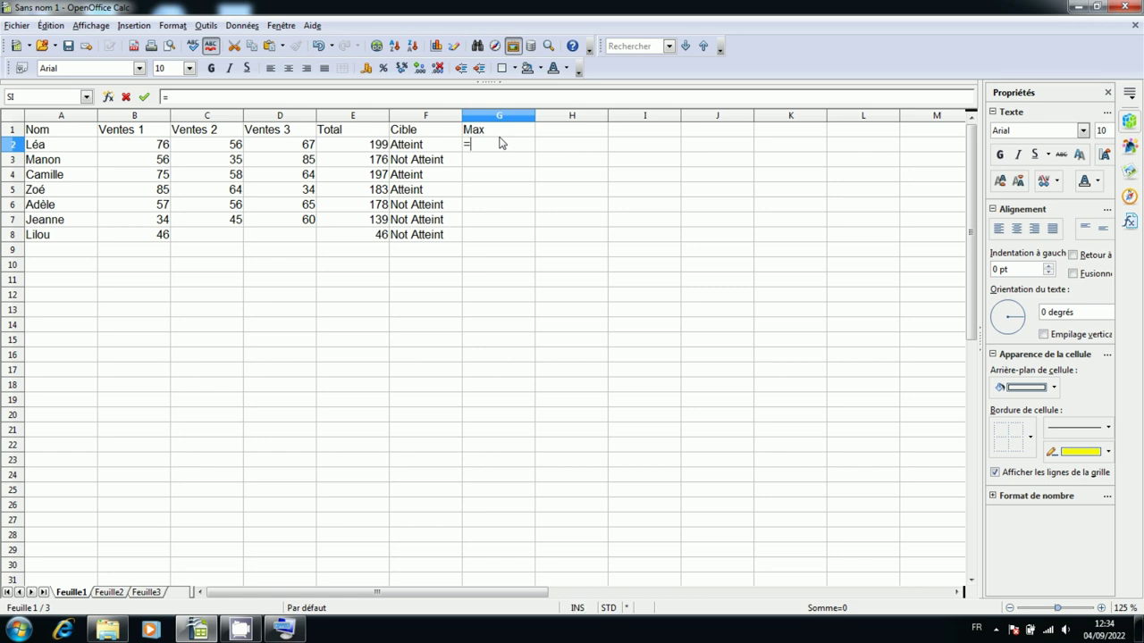
type("max(")
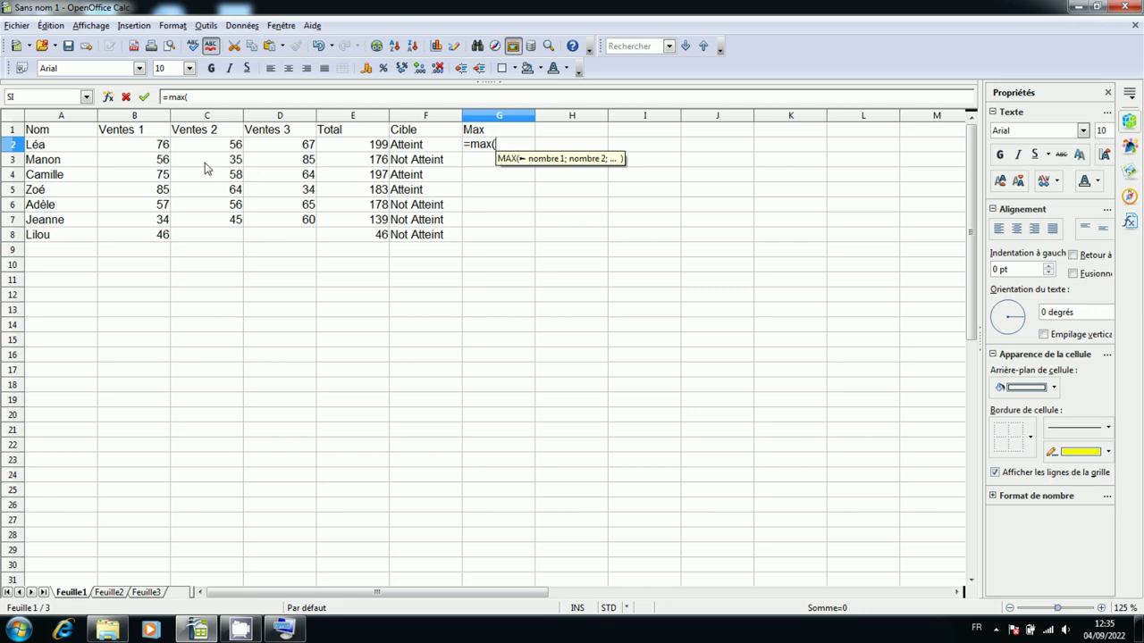
left_click(147, 149)
left_click_drag(147, 152, 273, 152)
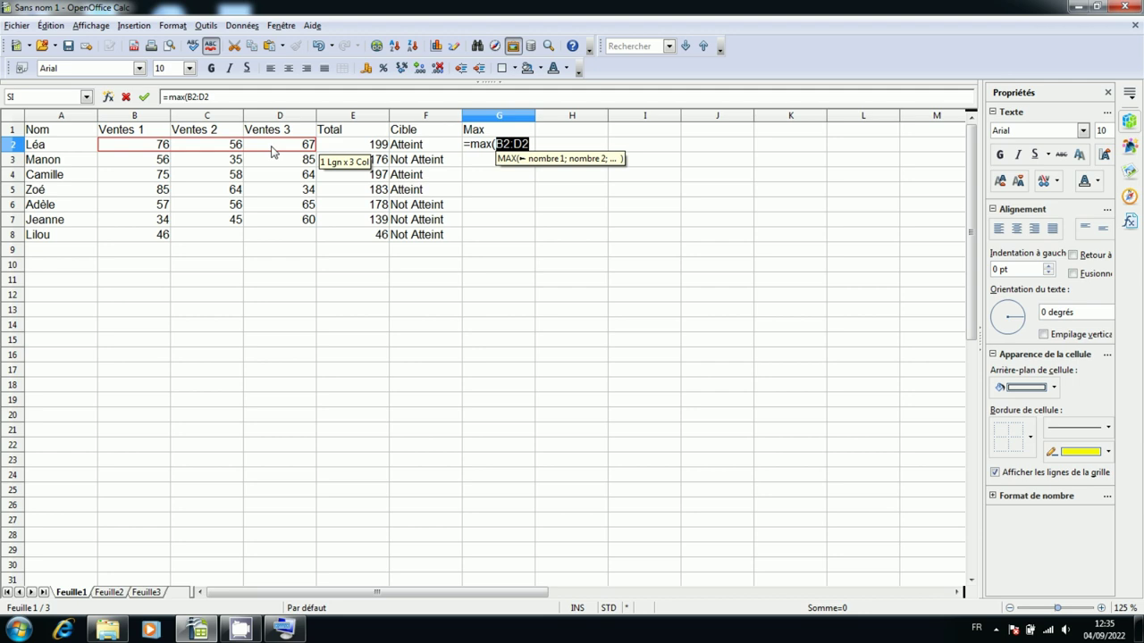
type(")")
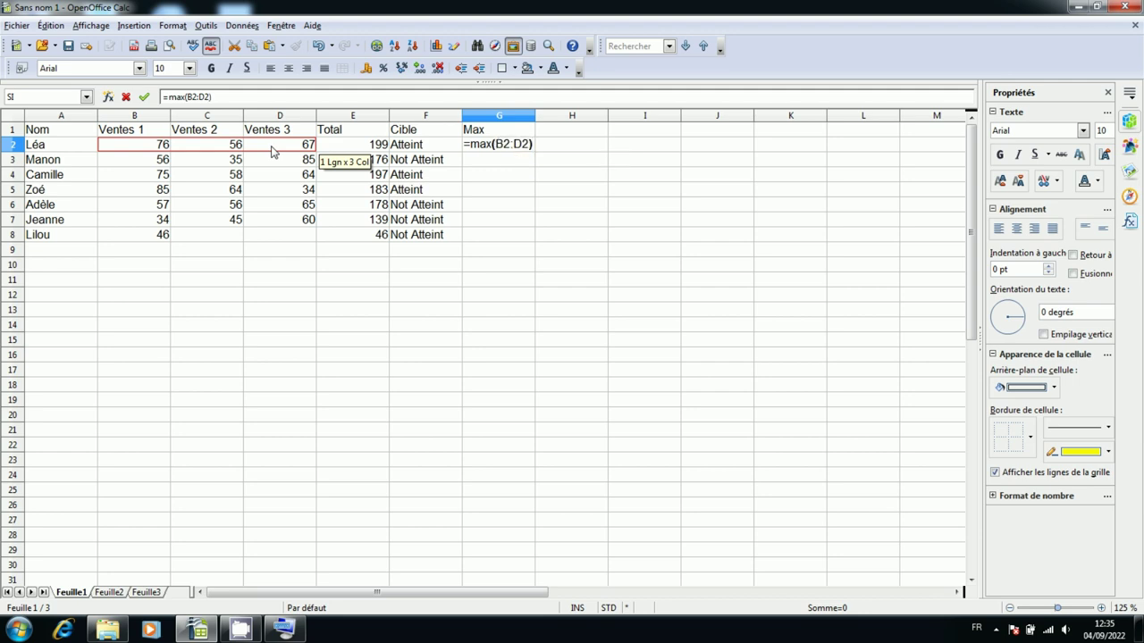
key("Return")
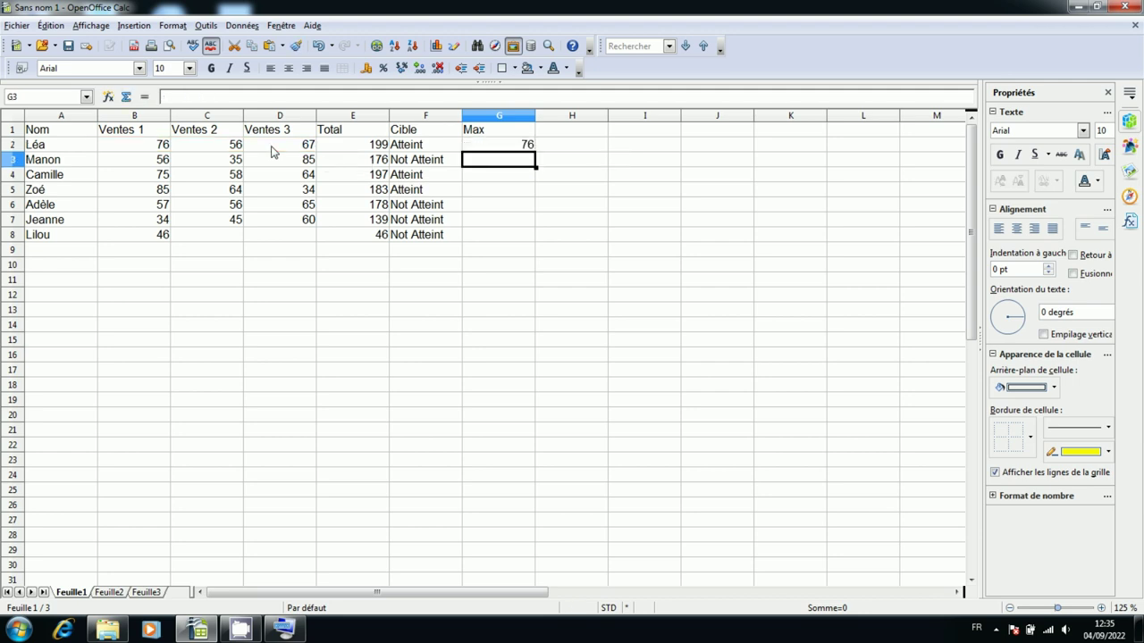
Fill G2's MAX formula down the Max column to G8.
left_click(487, 145)
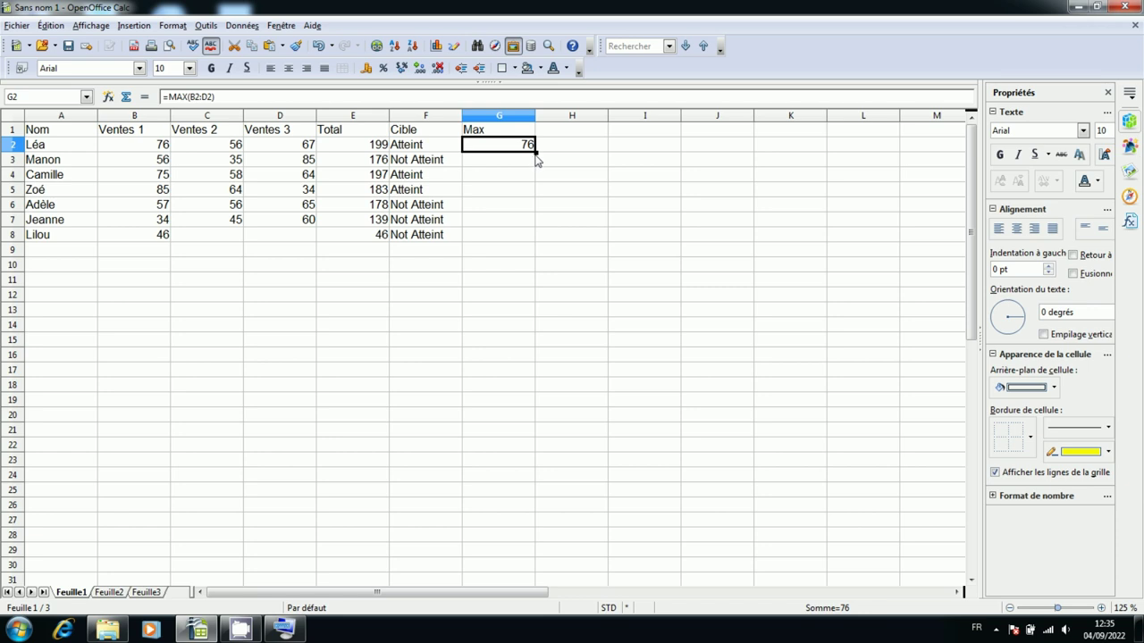
left_click_drag(536, 158, 529, 226)
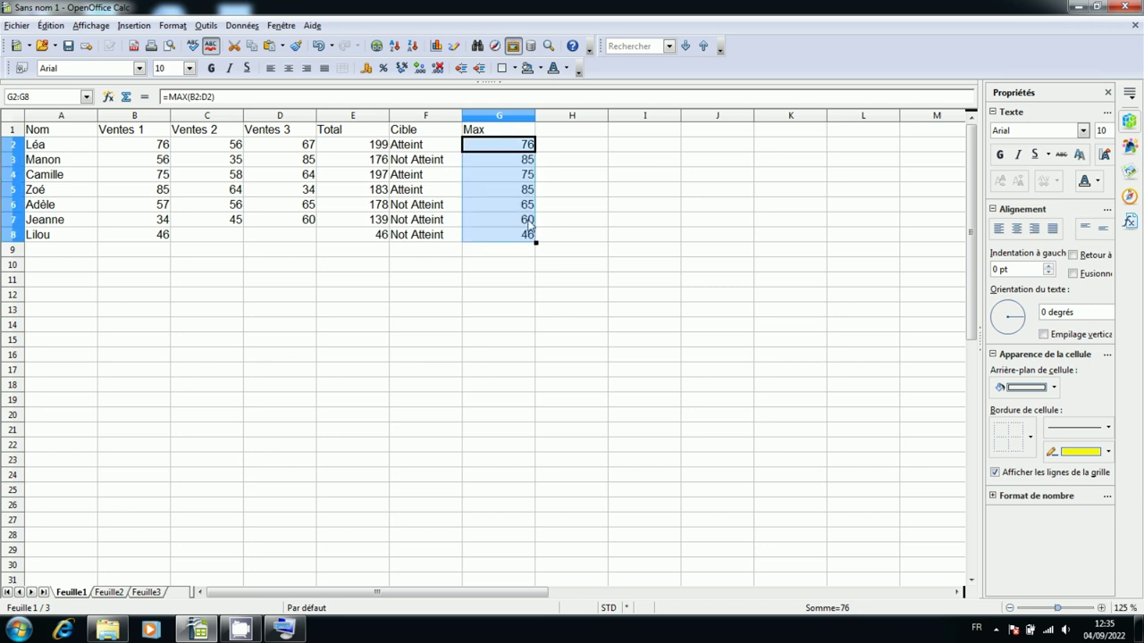
left_click(562, 167)
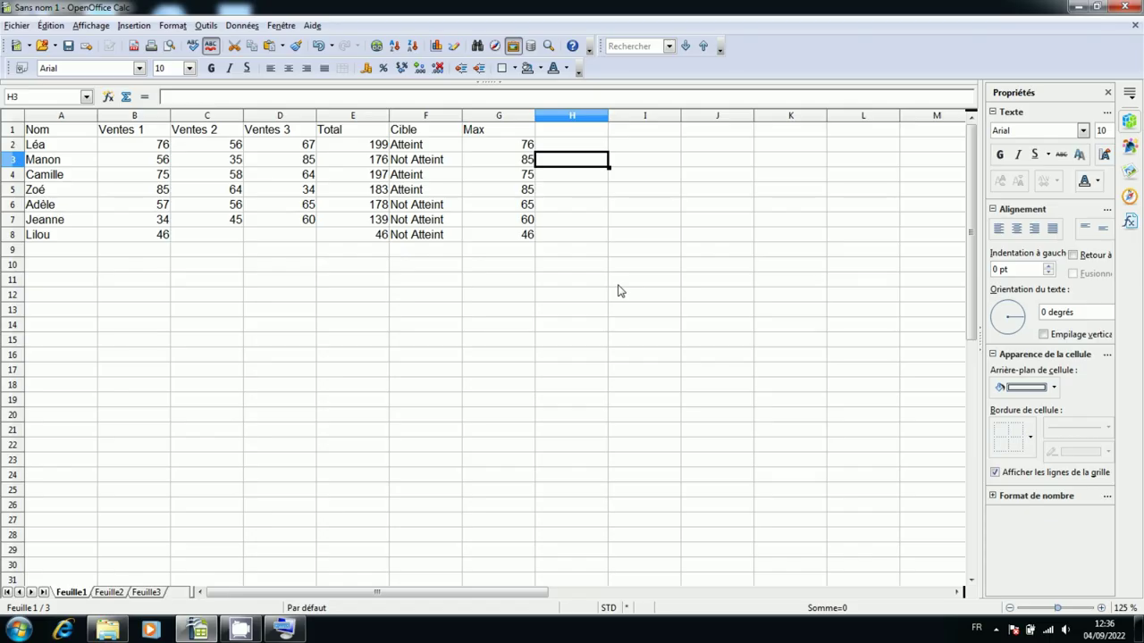
left_click(619, 286)
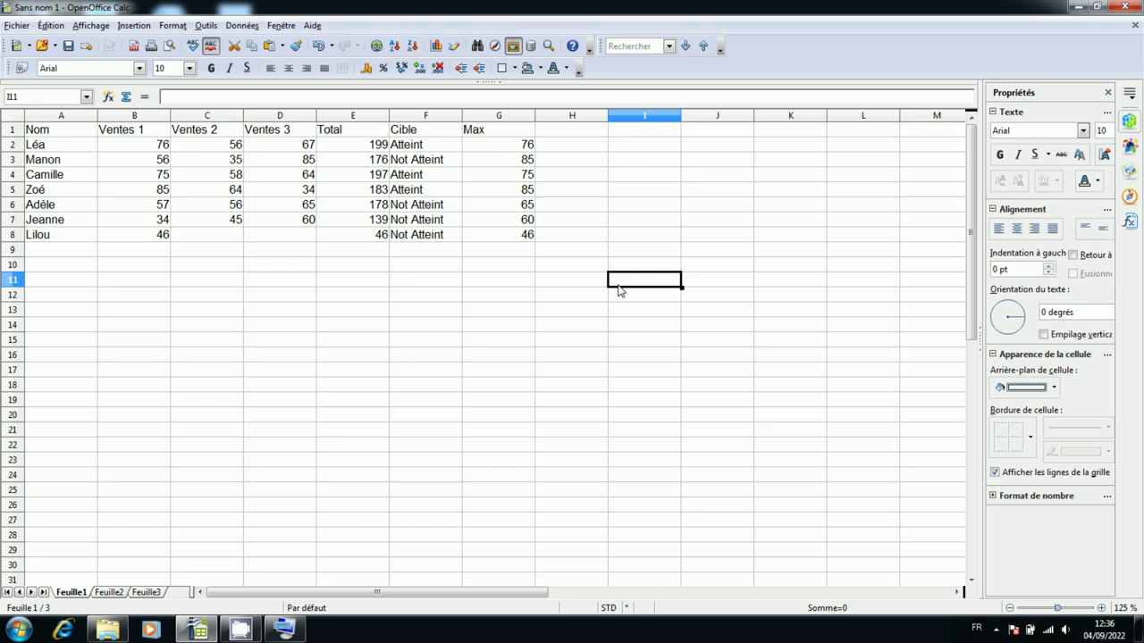
Add the label Date in A15 and enter the current-date formula =aujourdhui() below it in A16.
left_click(61, 347)
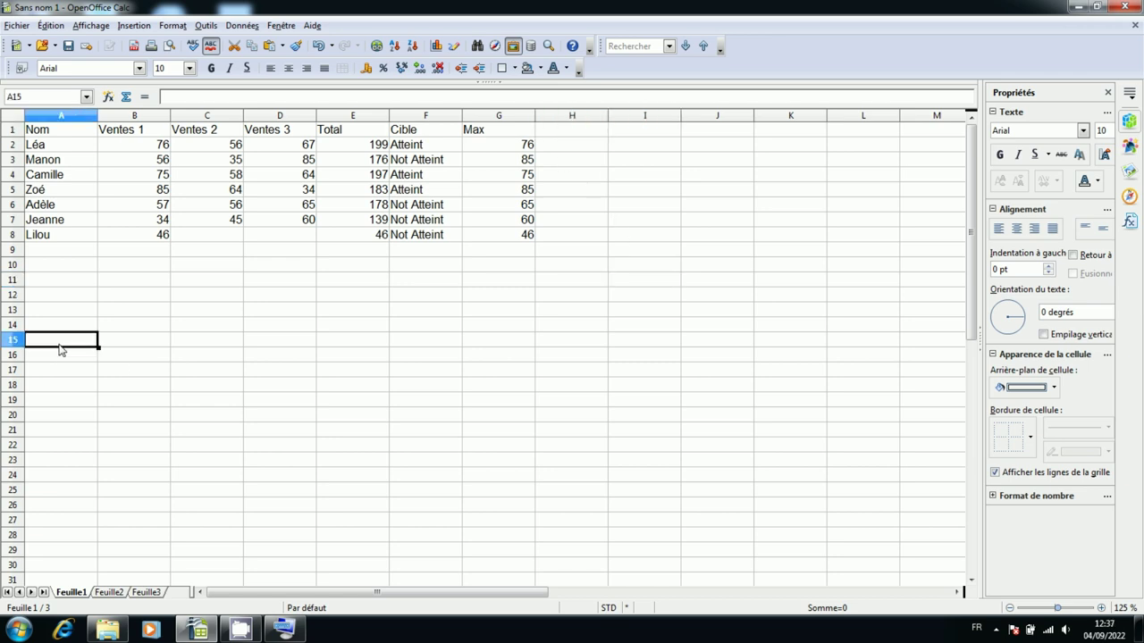
type("Date")
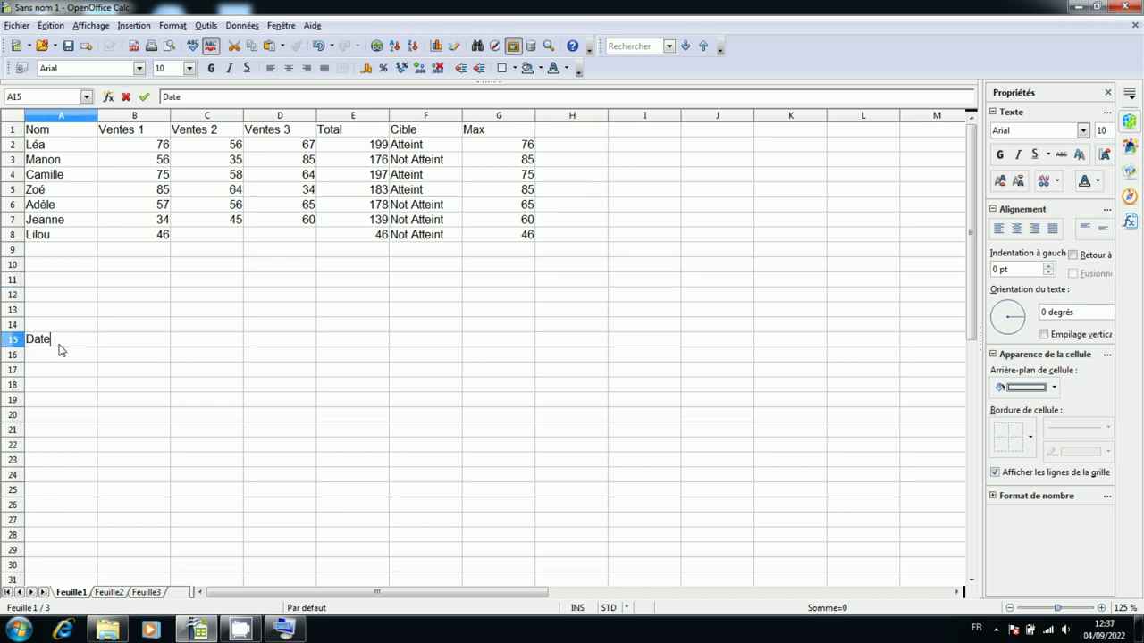
key("Return")
type("=")
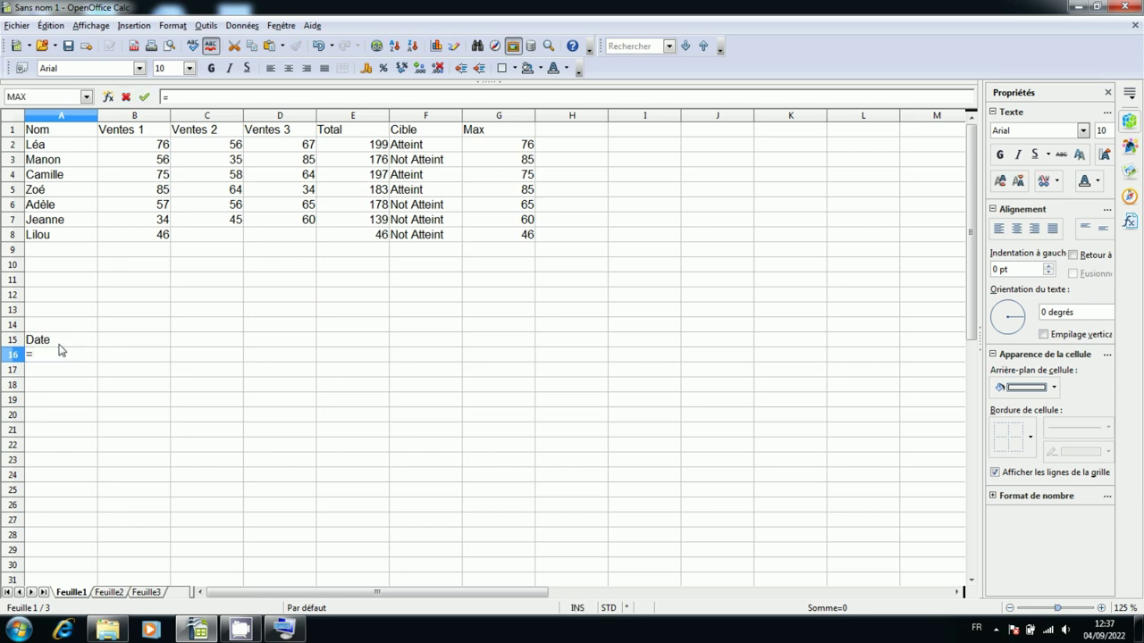
type("aujourdhui")
type("(")
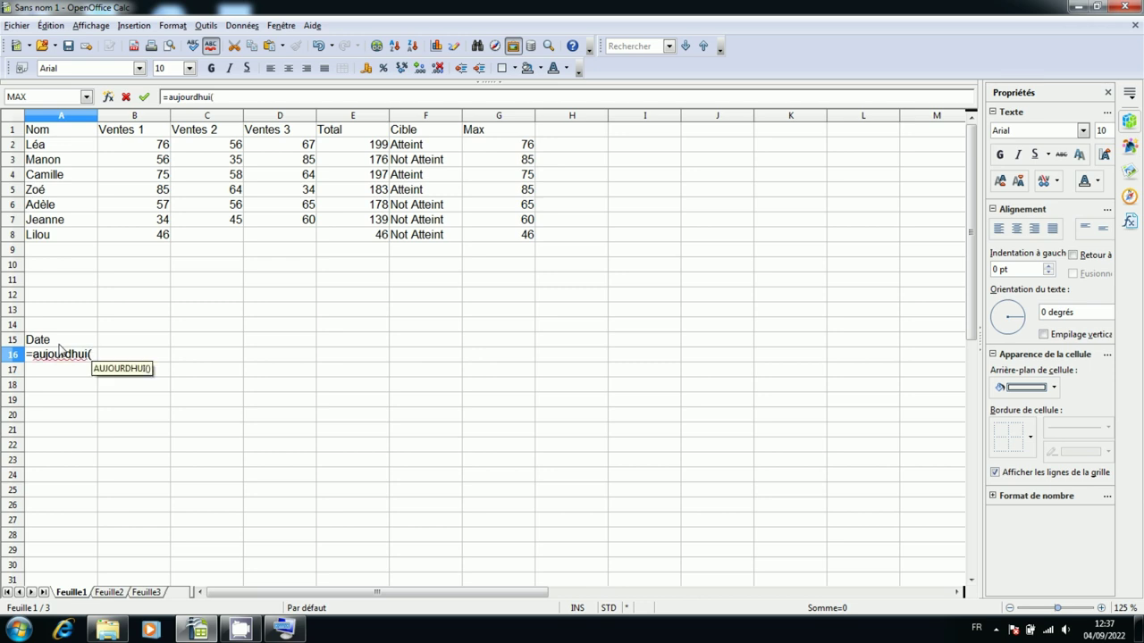
type(")")
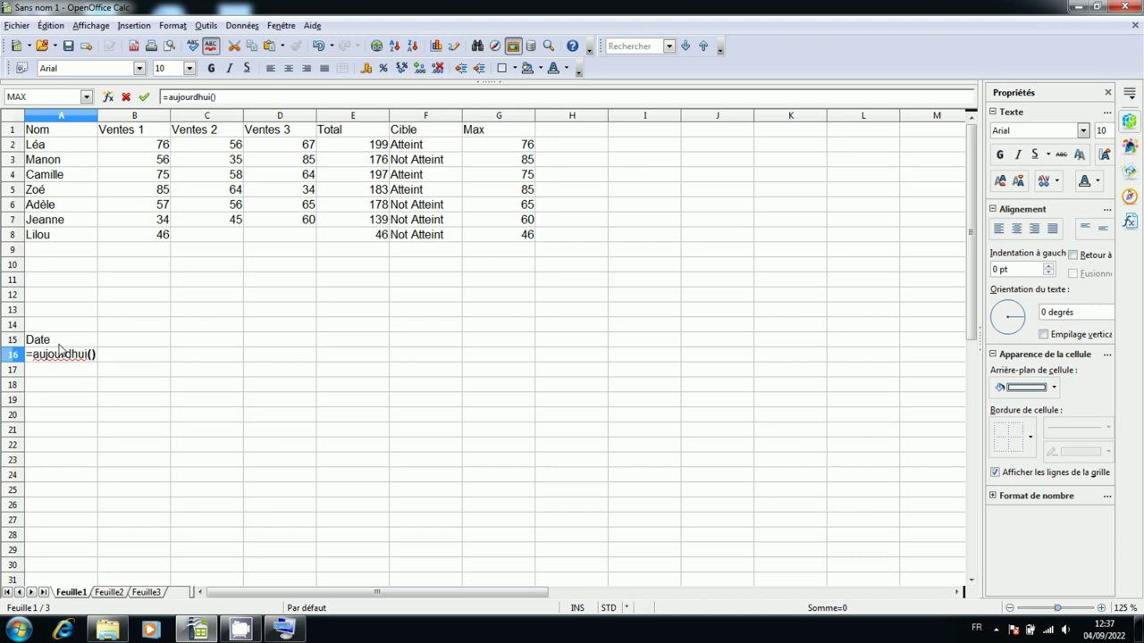
key("Return")
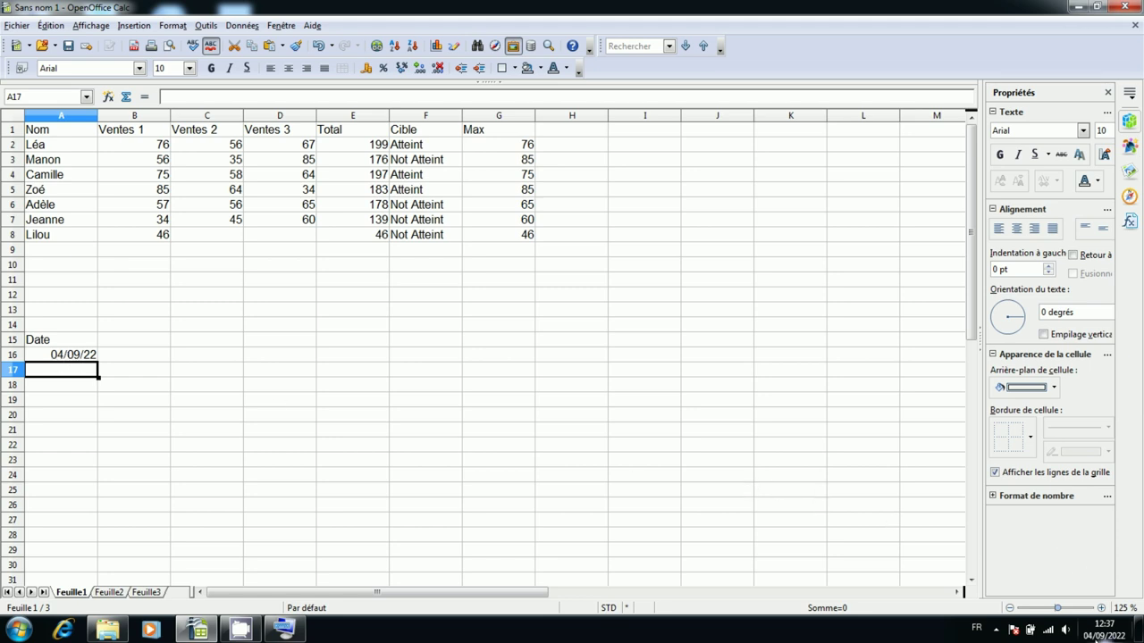
left_click(156, 370)
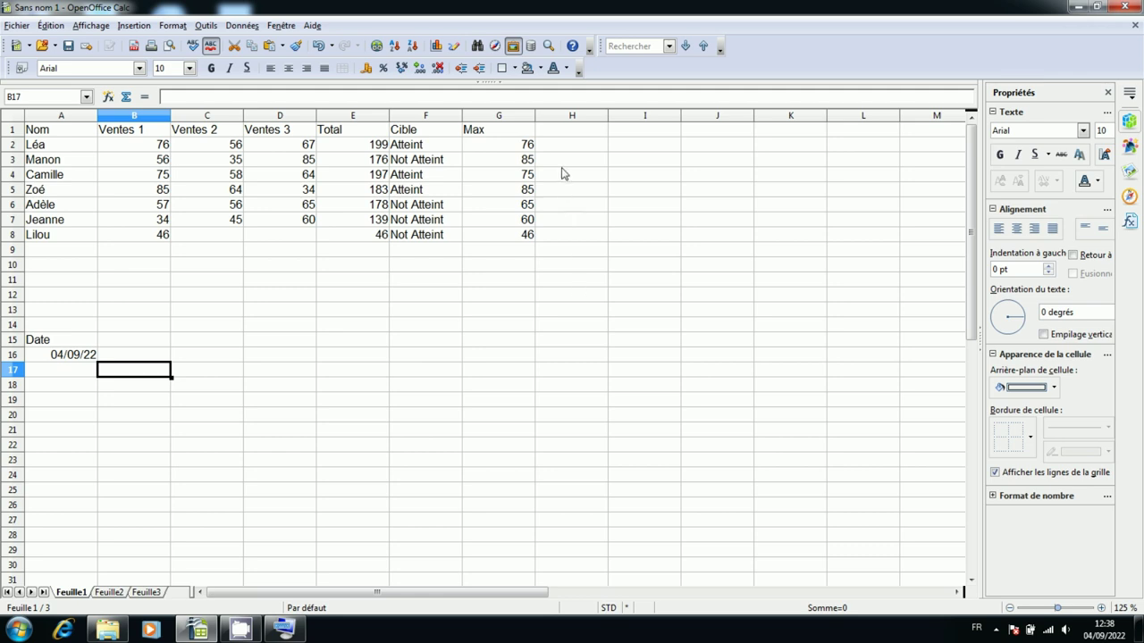
Add the column heading Min in H1 beside the Max heading.
left_click(556, 136)
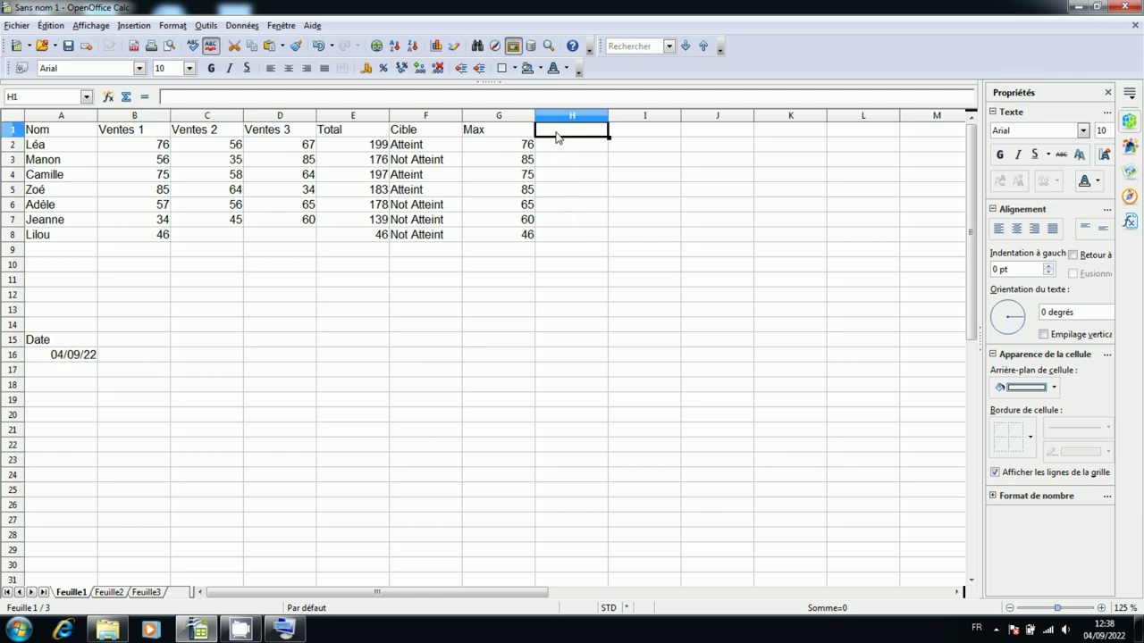
type("Min")
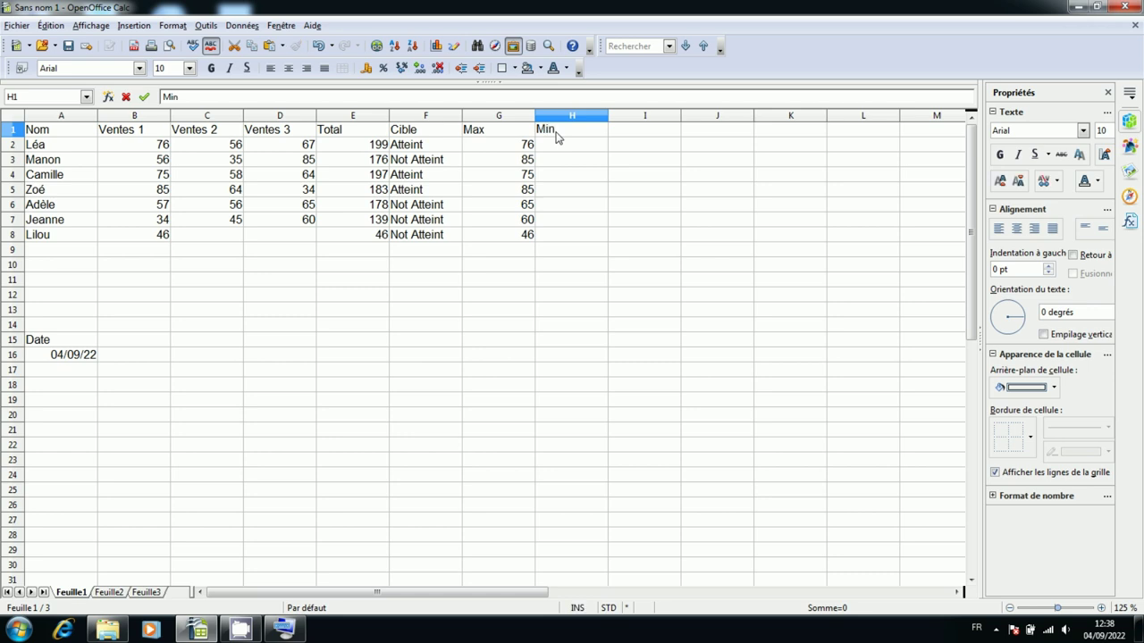
key("Return")
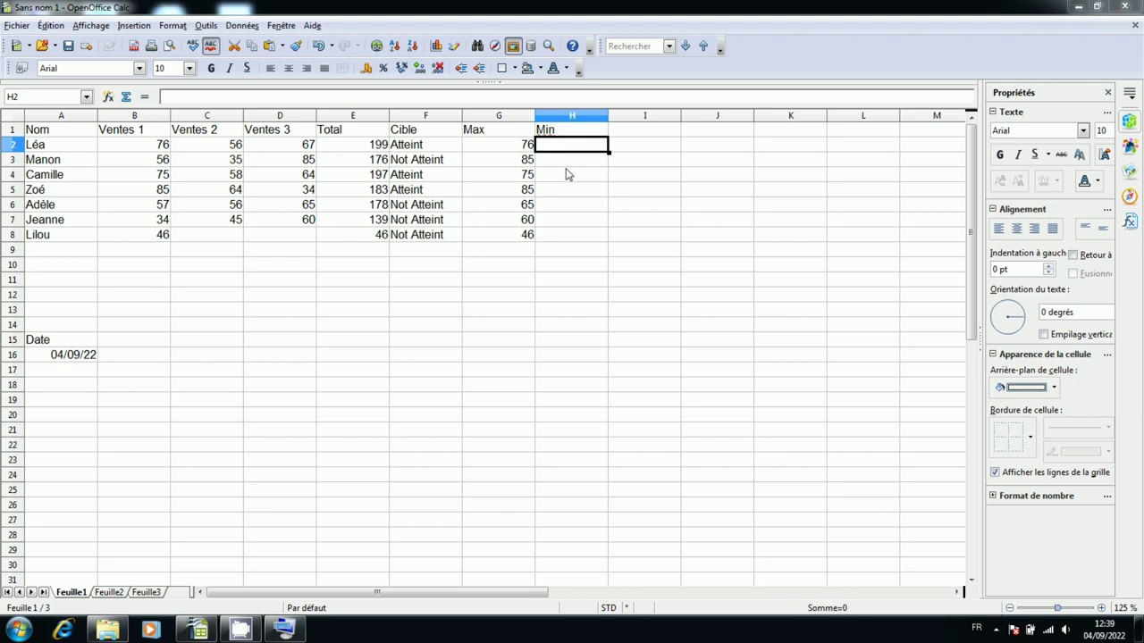
Enter the formula =min(B2:D2) in H2 to return the lowest of the first row's three sales figures.
type("=")
type(",i")
key("BackSpace")
key("BackSpace")
type("min")
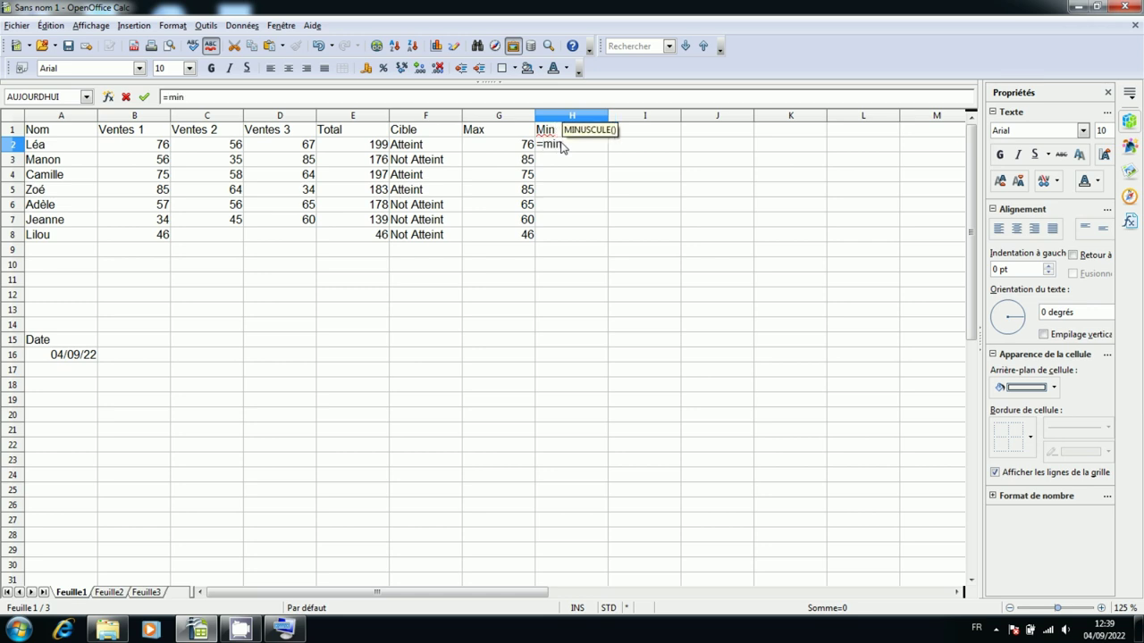
type("(")
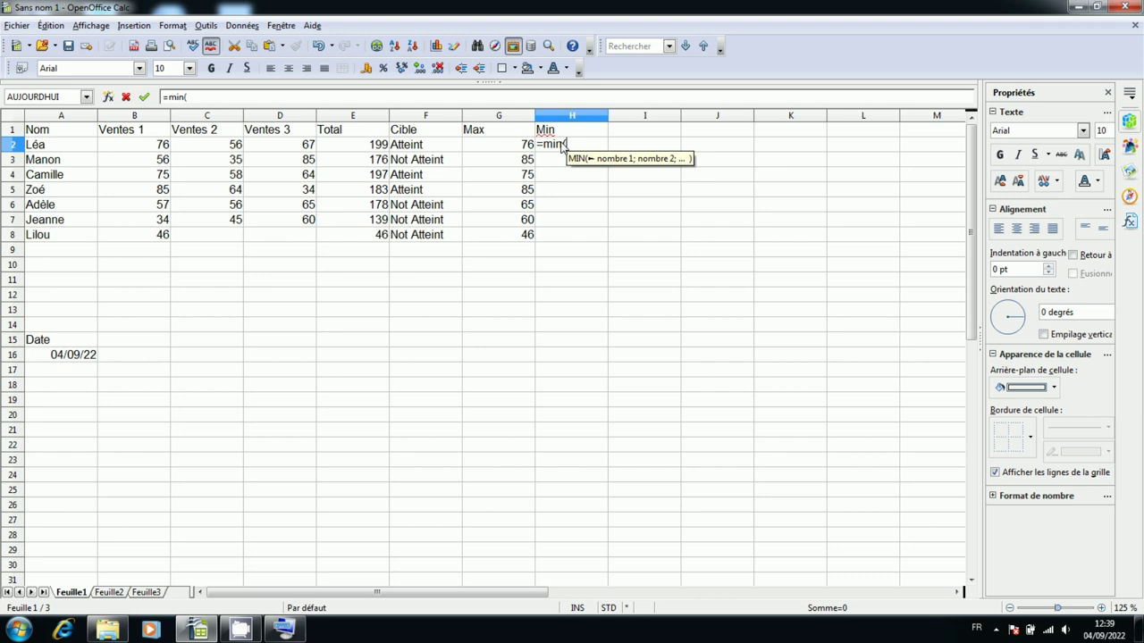
left_click_drag(106, 147, 273, 151)
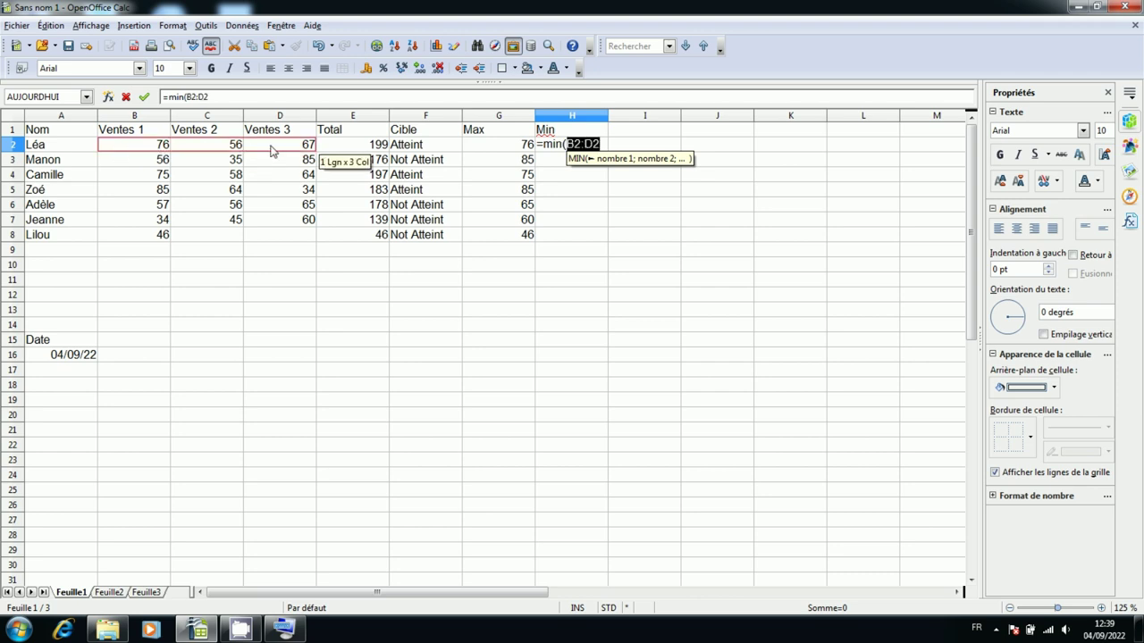
type(")")
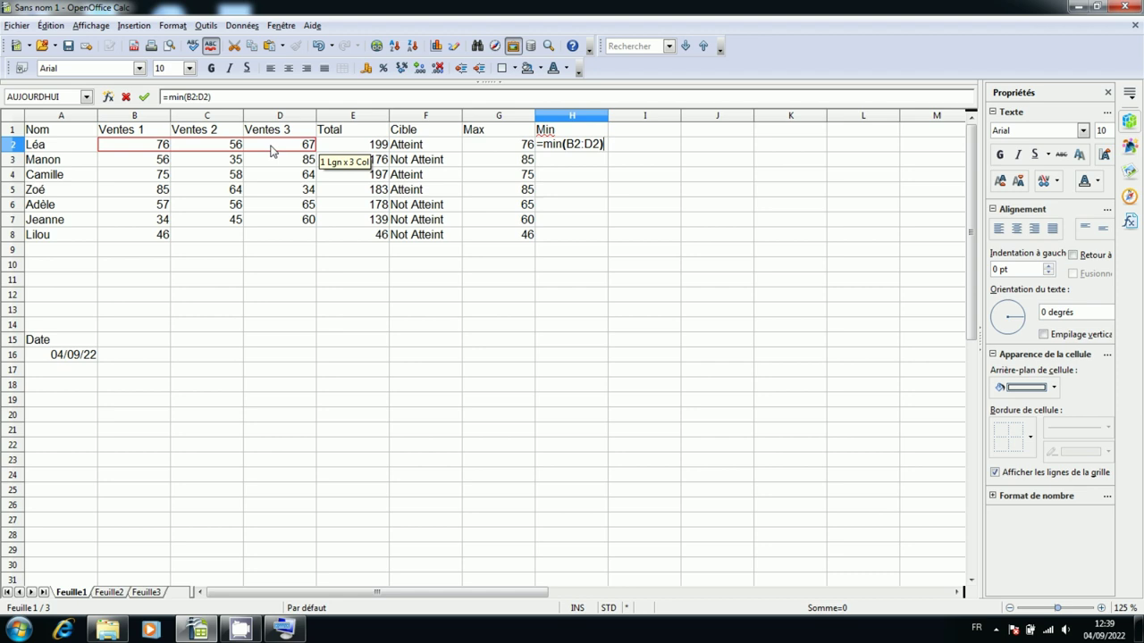
key("Return")
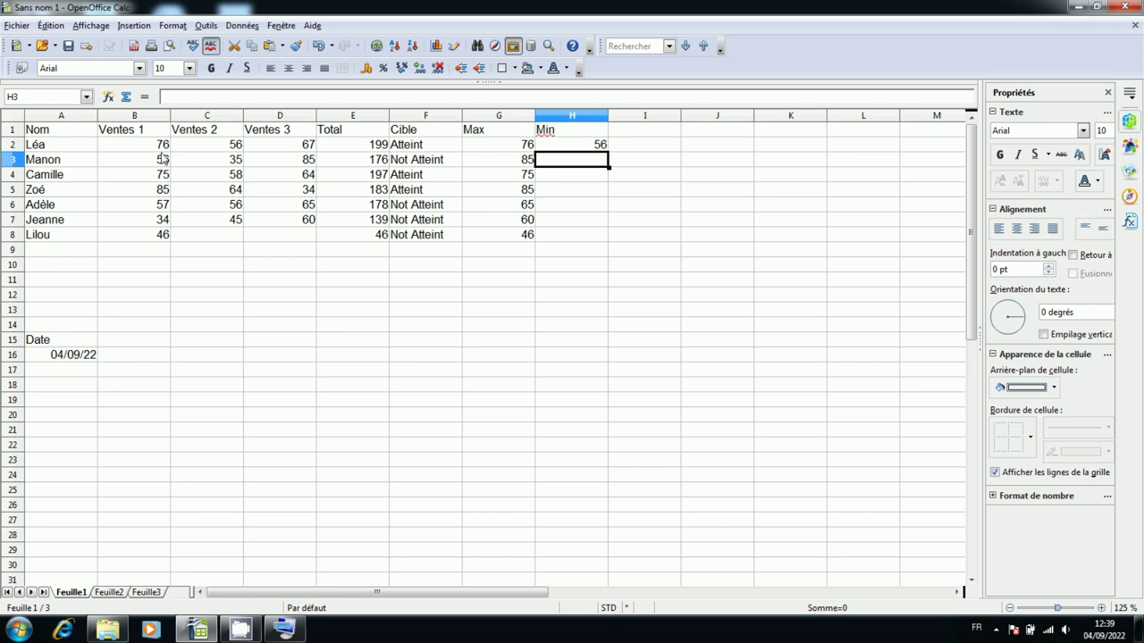
Fill H2's MIN formula down the Min column to H8.
left_click(557, 146)
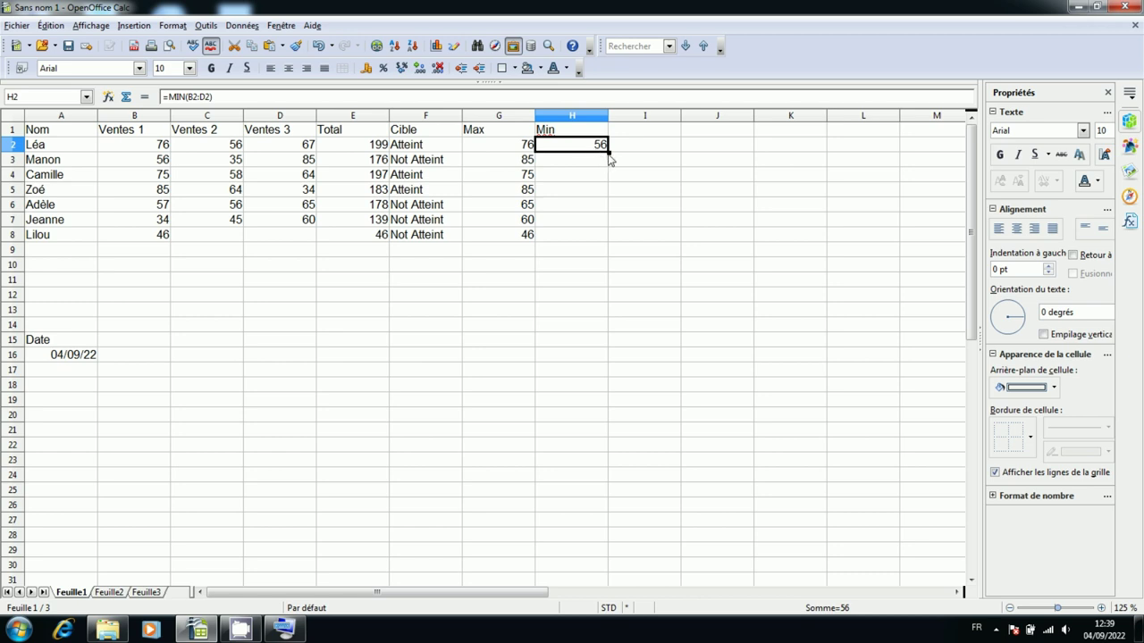
left_click_drag(609, 159, 604, 238)
left_click(593, 281)
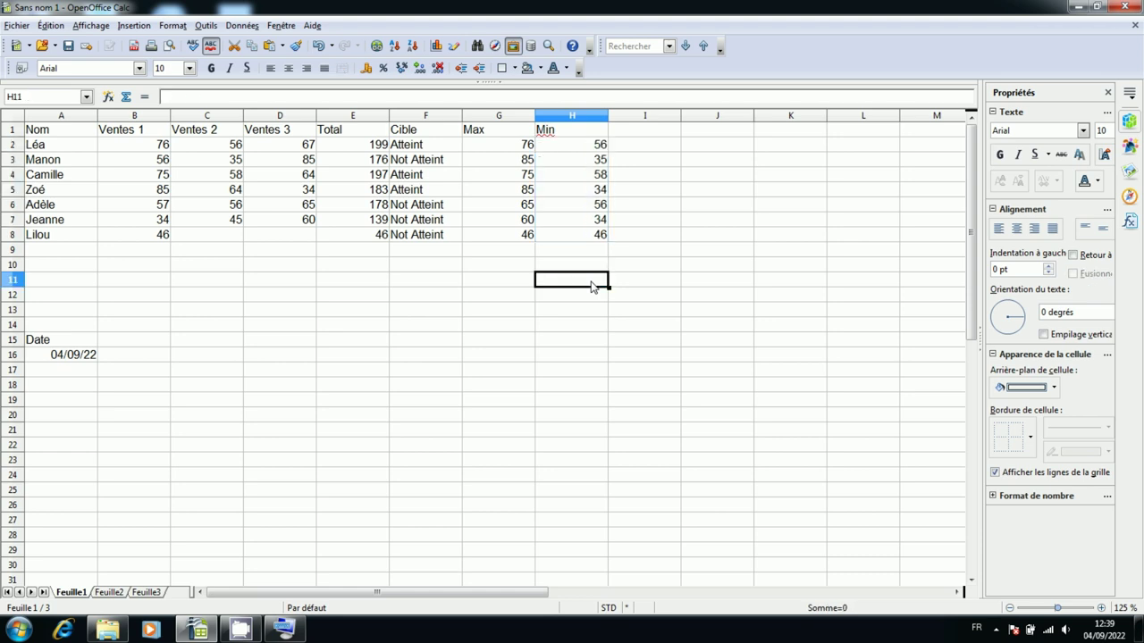
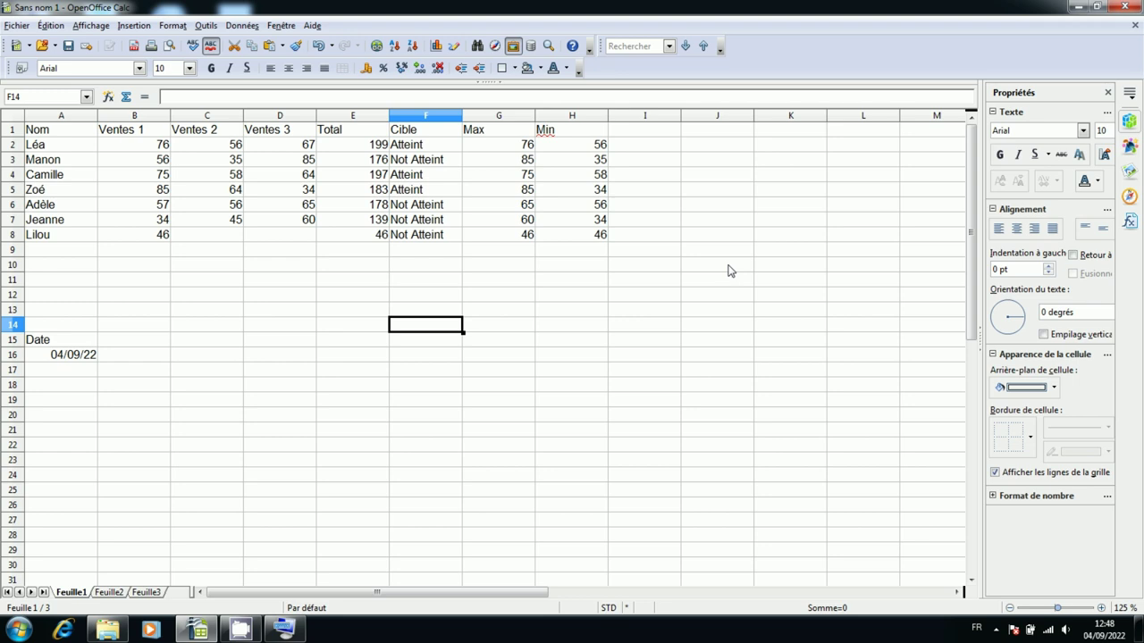
Start conditional formatting on A1:H8 with condition 1 set to cell values greater than (supérieure à) 80.
left_click_drag(54, 136, 609, 237)
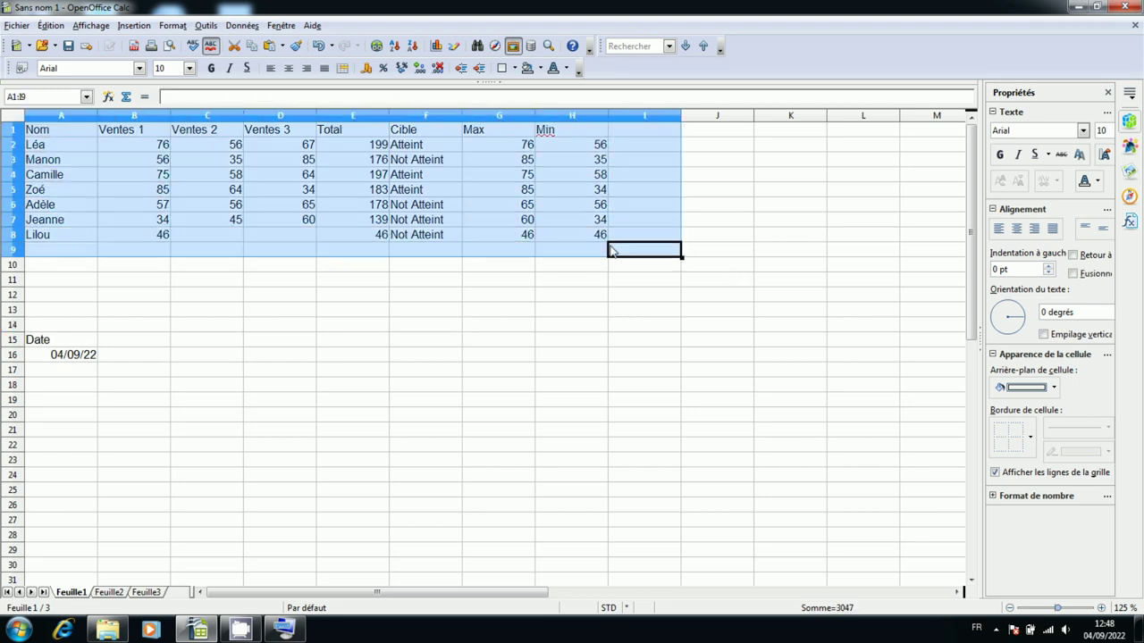
left_click(171, 27)
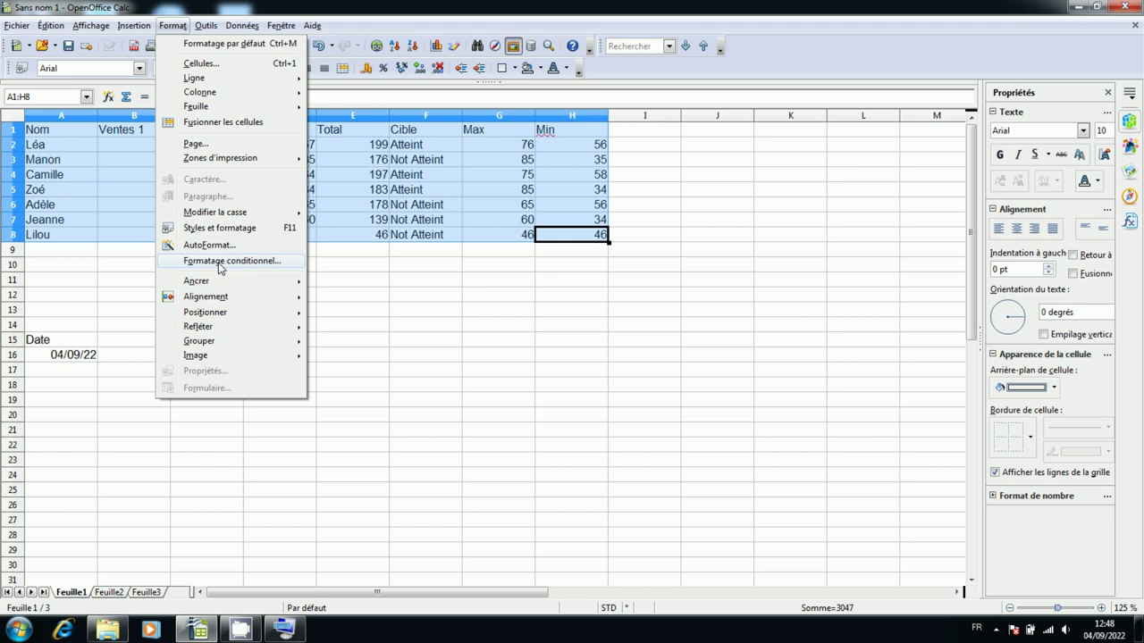
left_click(219, 261)
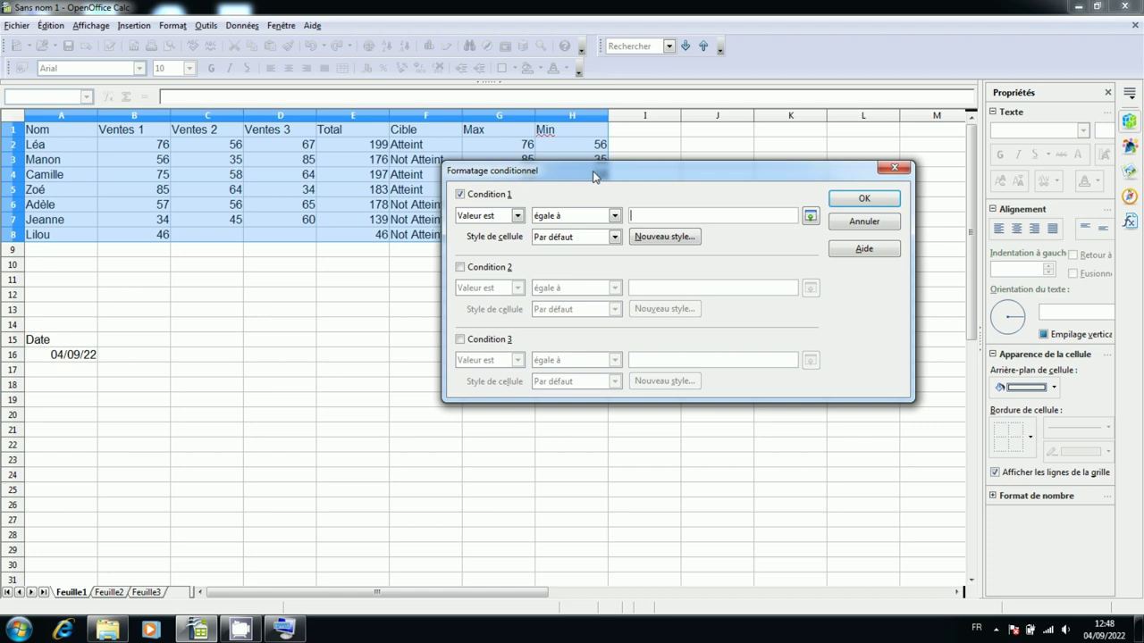
left_click_drag(595, 176, 631, 174)
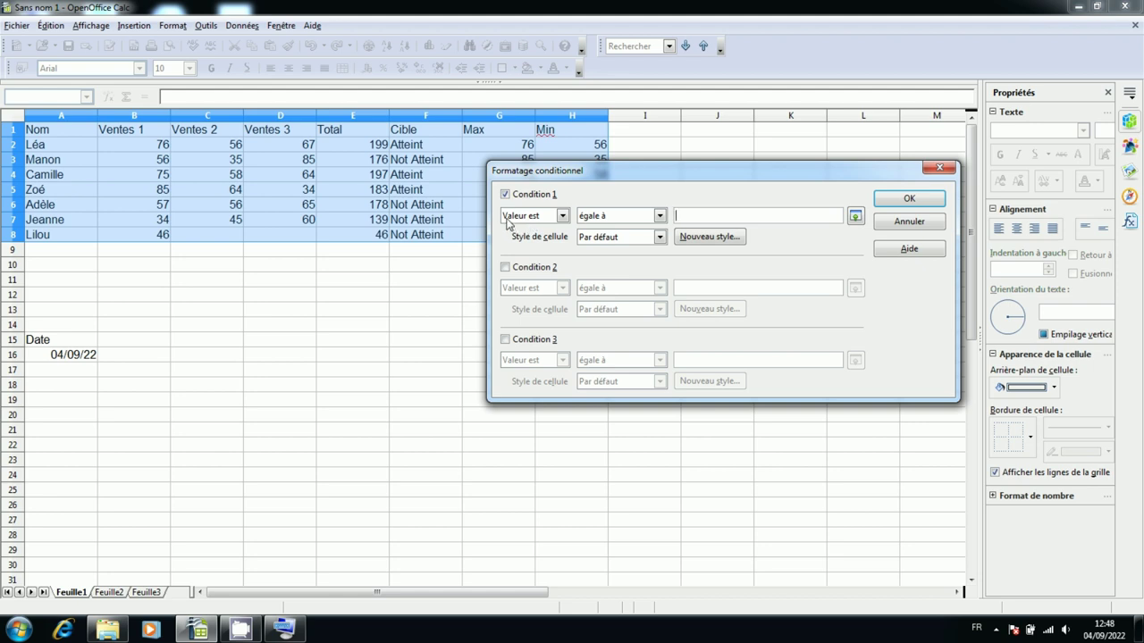
left_click(658, 217)
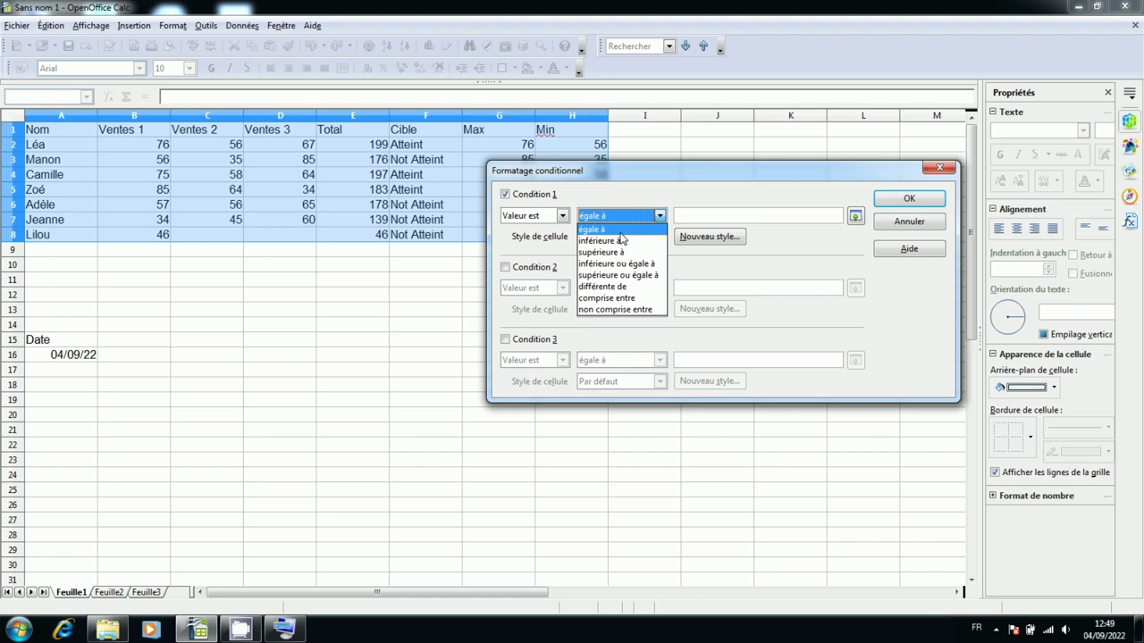
left_click(600, 253)
left_click(695, 216)
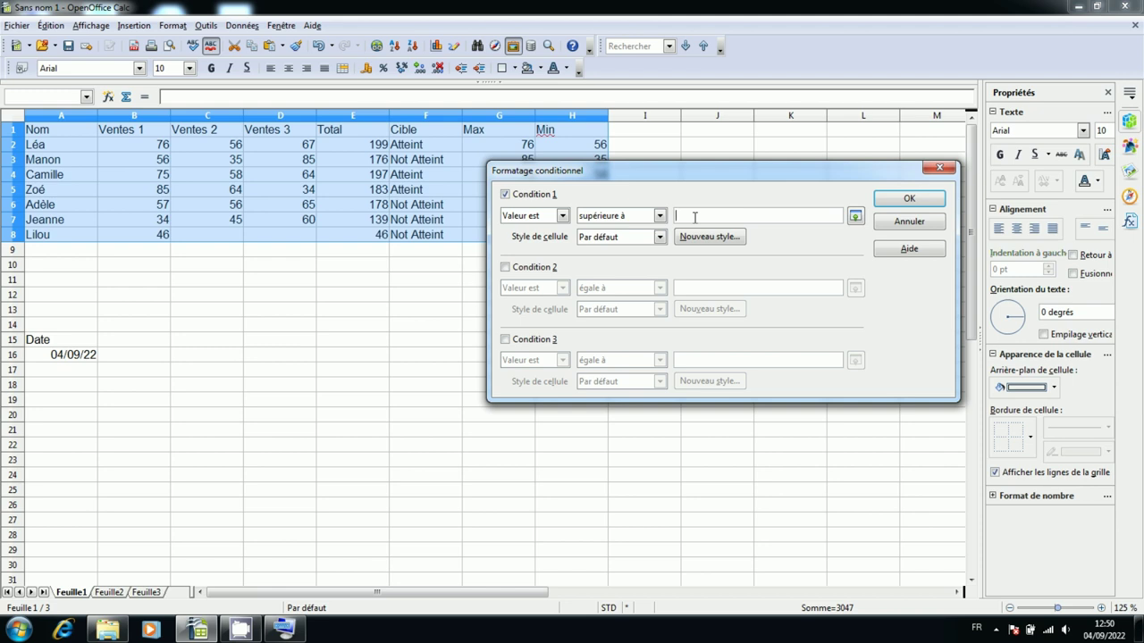
type("80")
Create a new cell style for condition 1 with the Arial Black font and a light green (Vert) background.
left_click(708, 239)
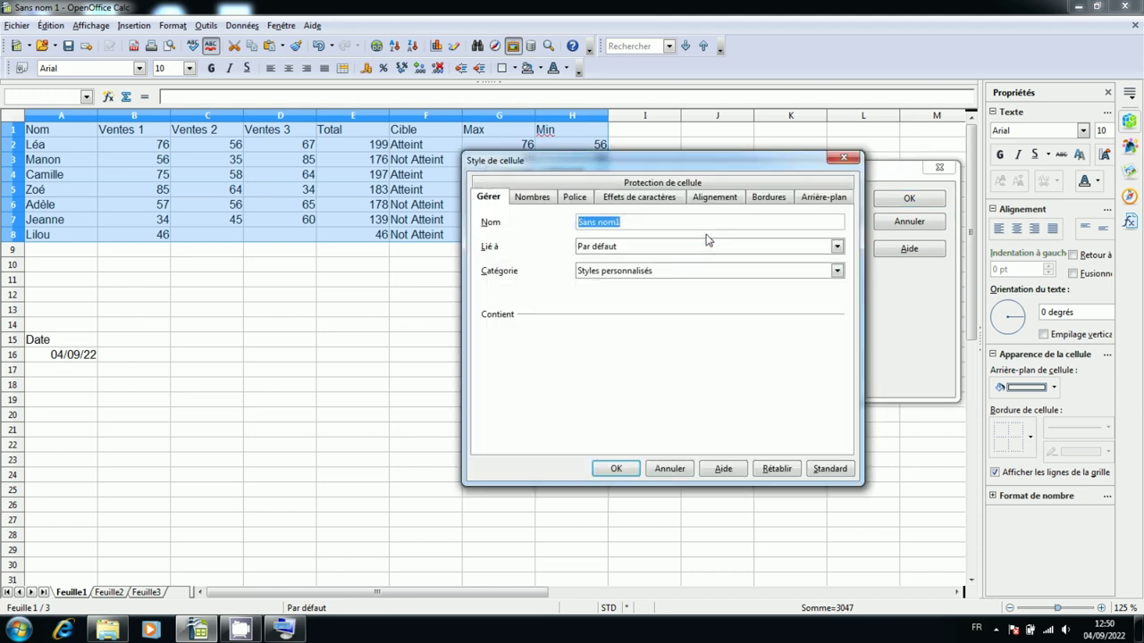
left_click(579, 199)
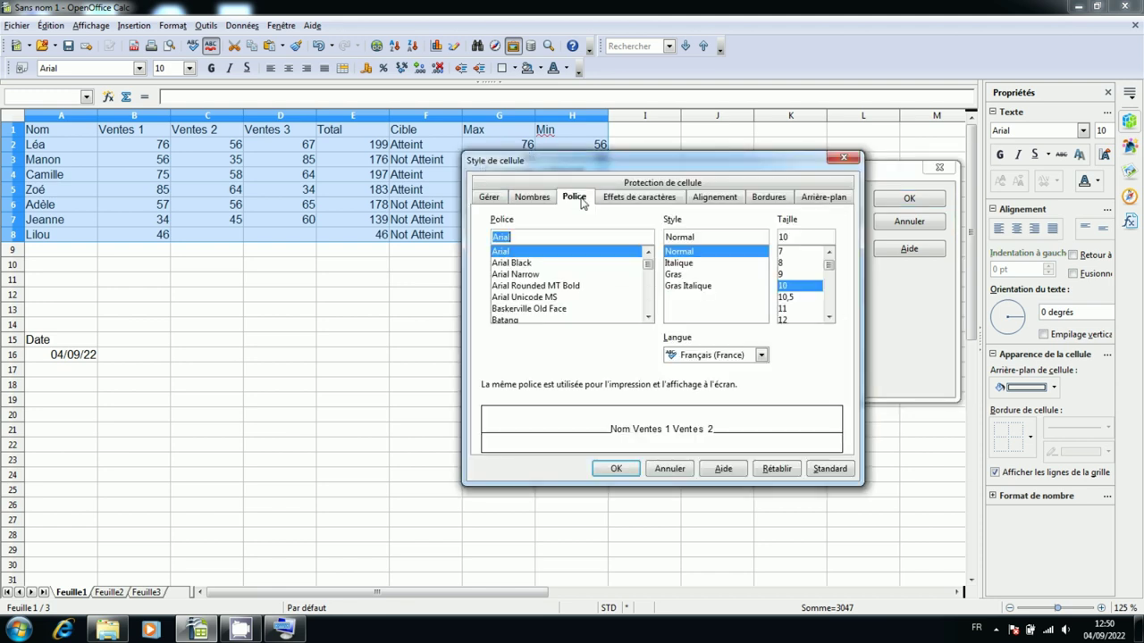
left_click(527, 265)
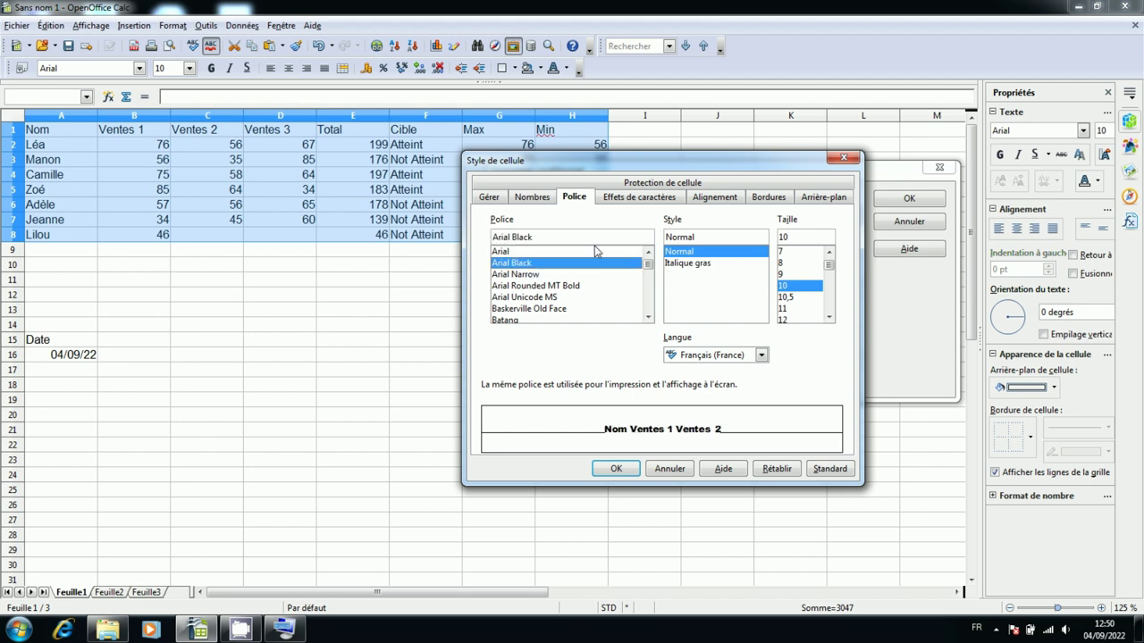
left_click(714, 197)
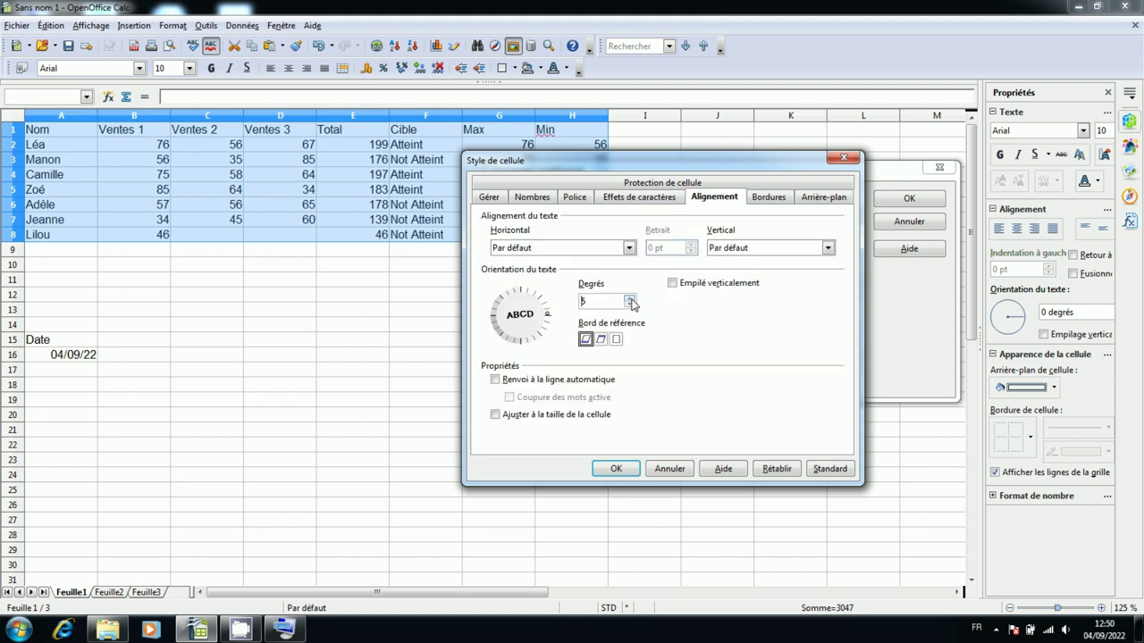
left_click(765, 199)
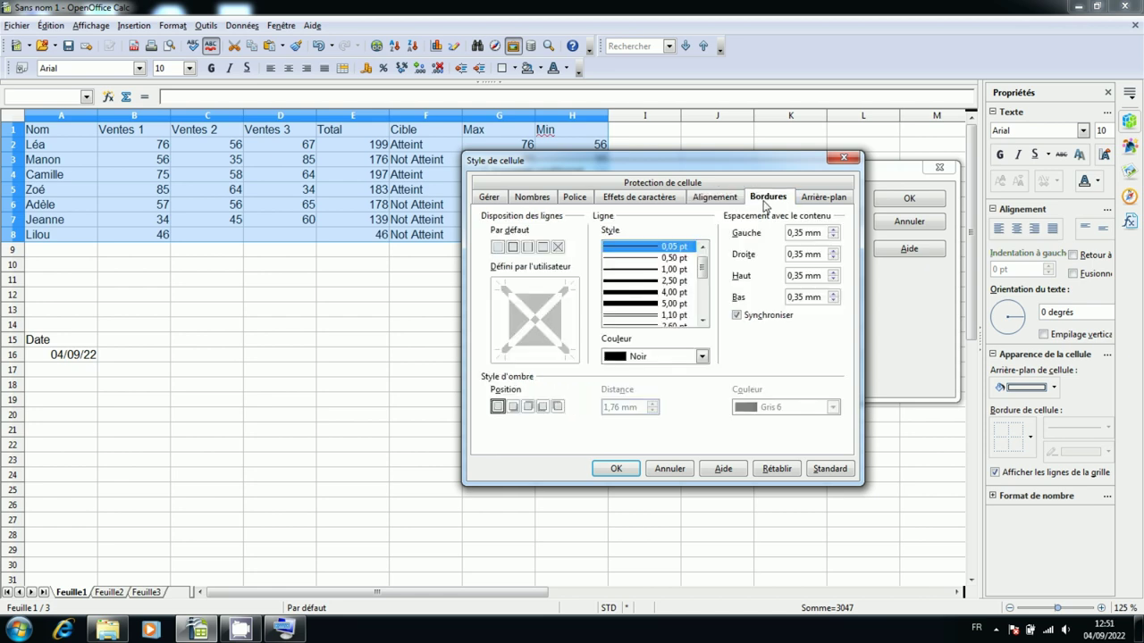
left_click(816, 200)
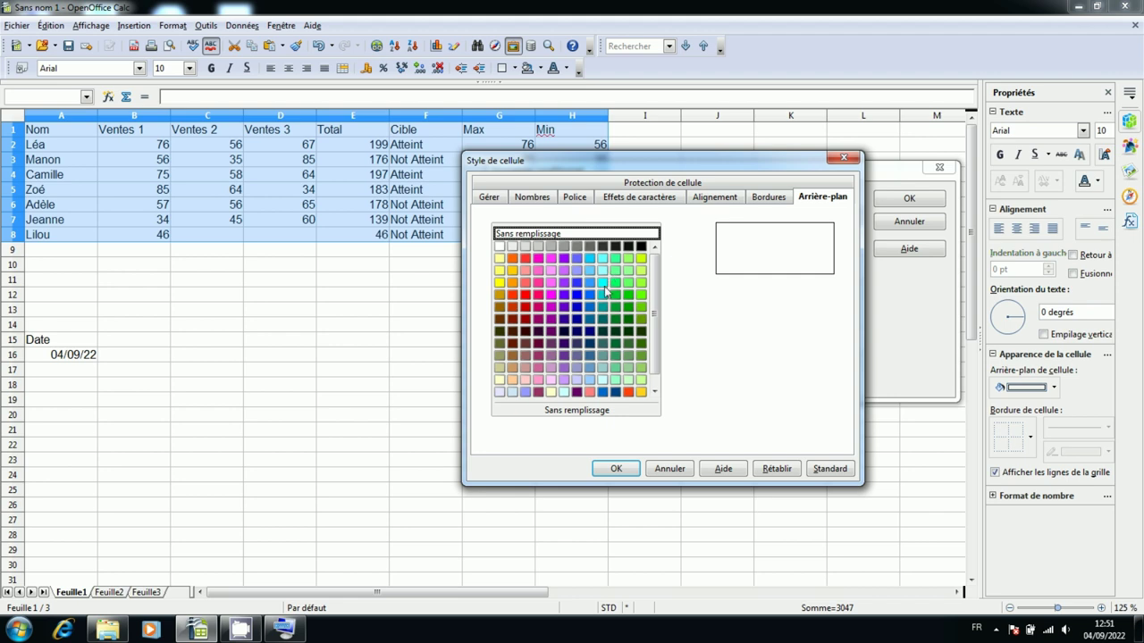
left_click(628, 259)
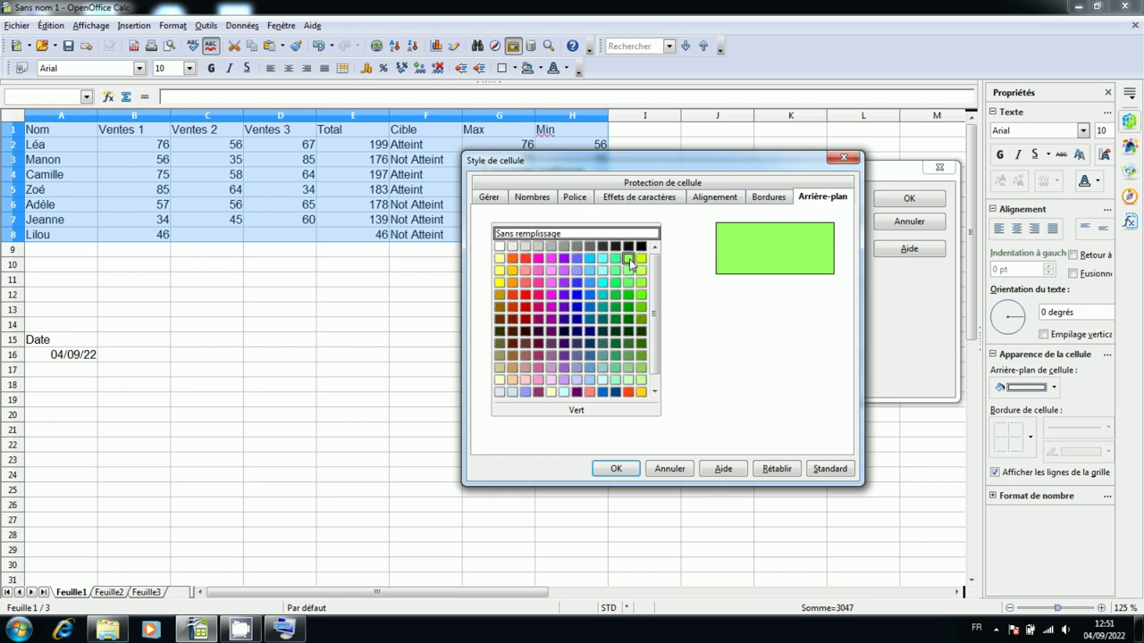
left_click(618, 470)
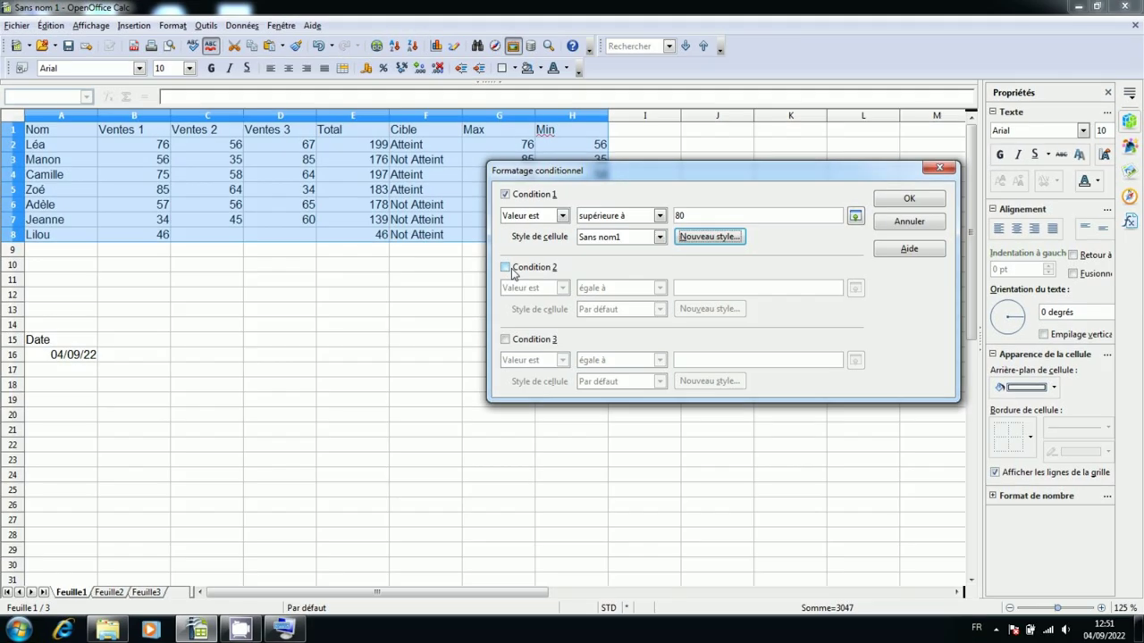
Enable condition 2 for cell values less than (inférieure à) 80 and begin a new cell style for it.
left_click(510, 271)
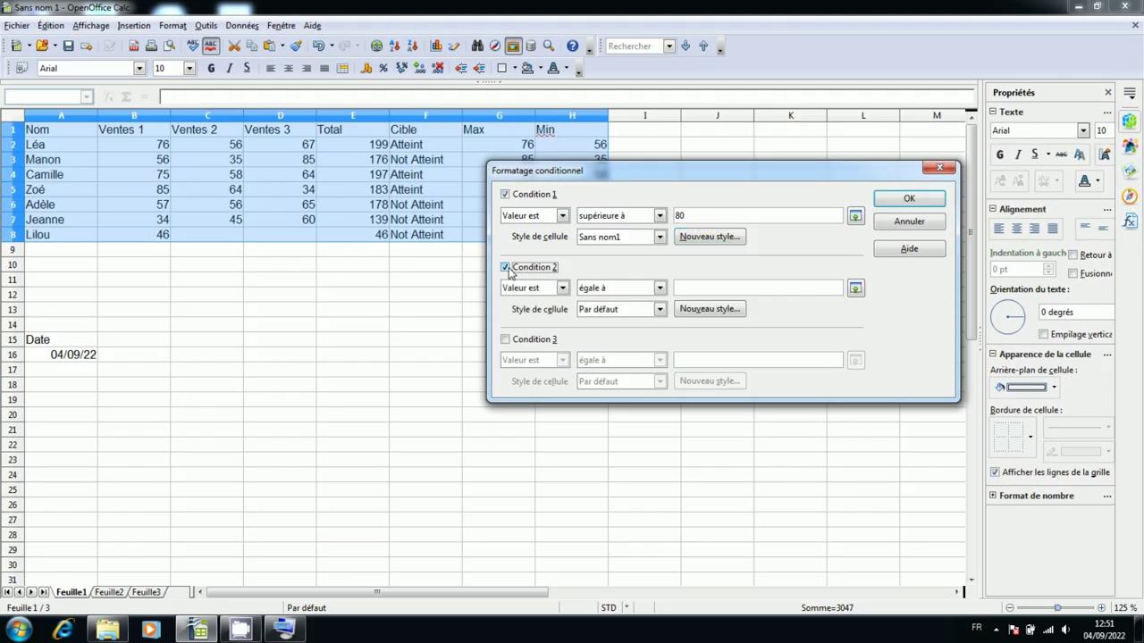
left_click(623, 293)
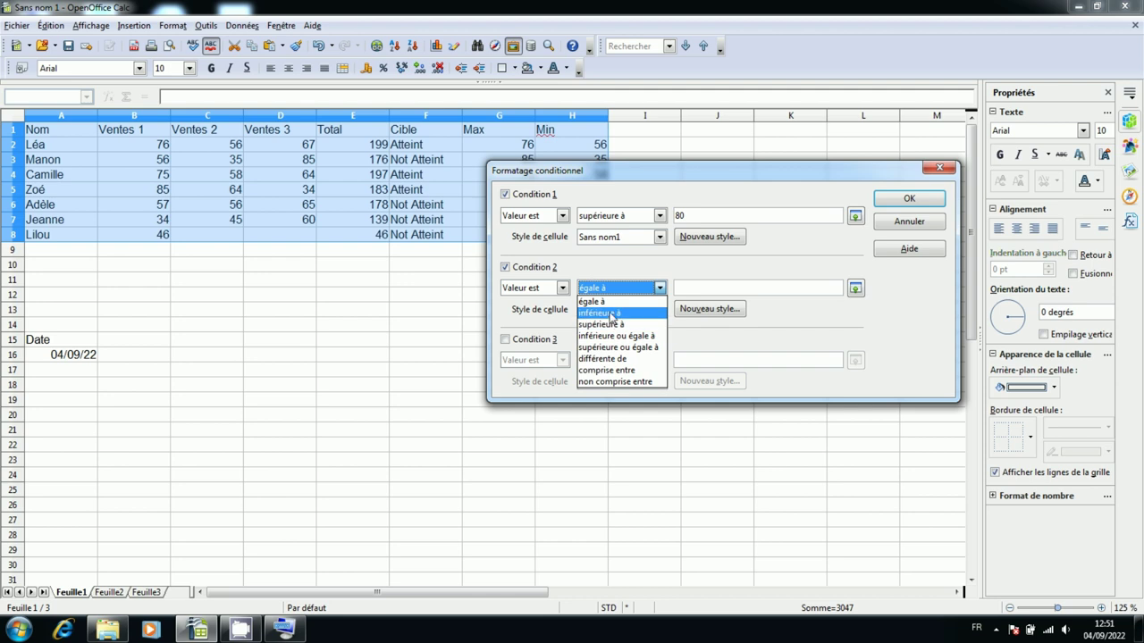
left_click(611, 314)
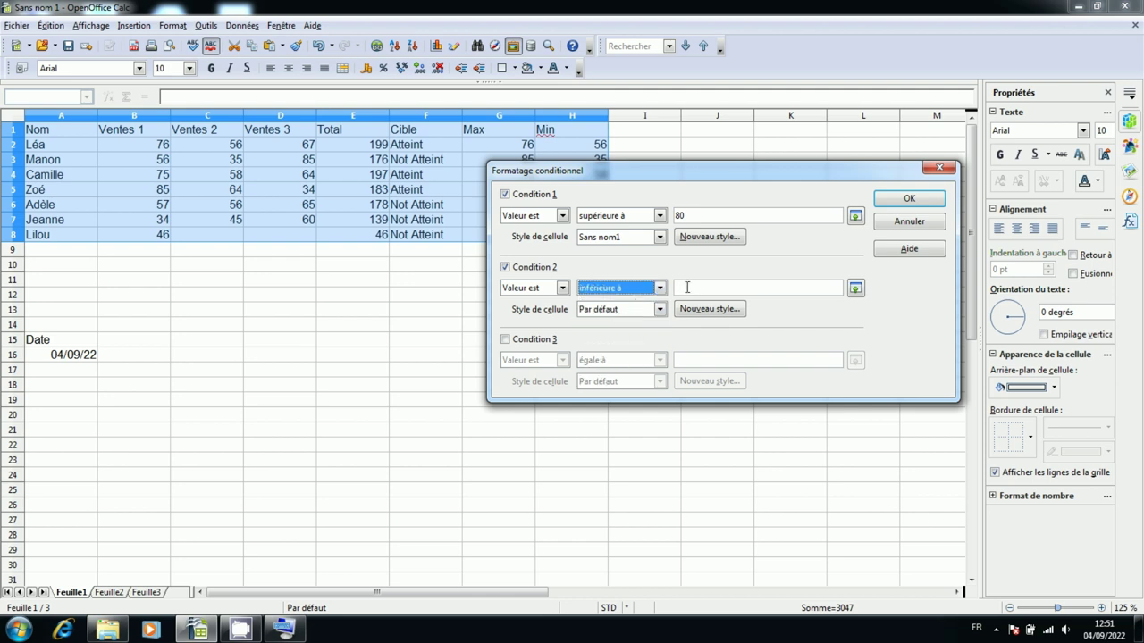
left_click(691, 287)
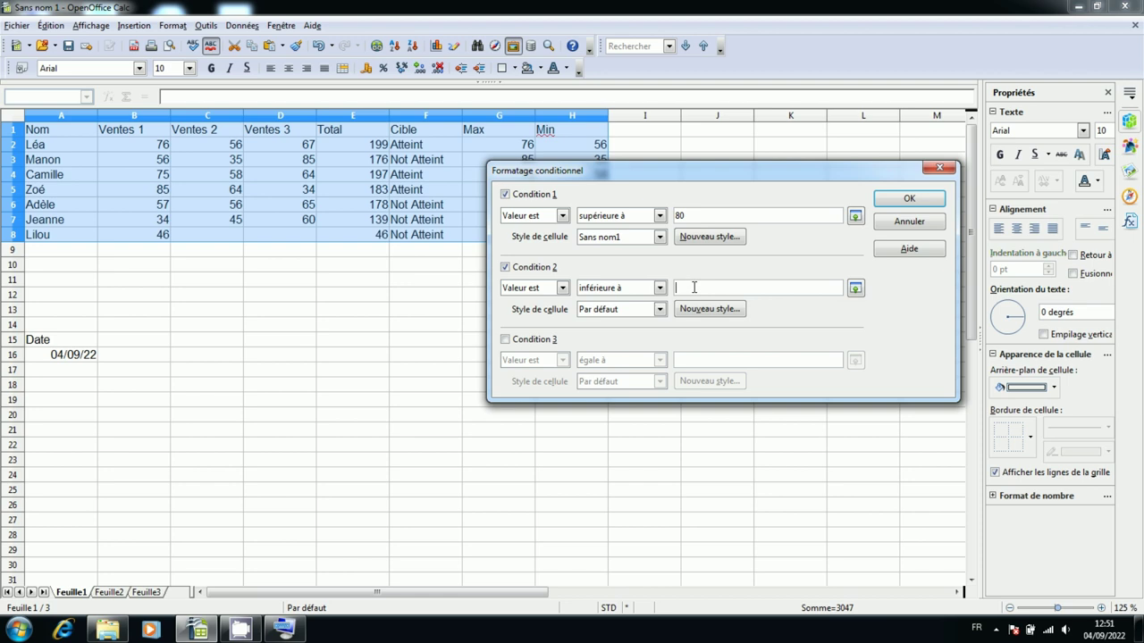
type("80")
left_click(698, 310)
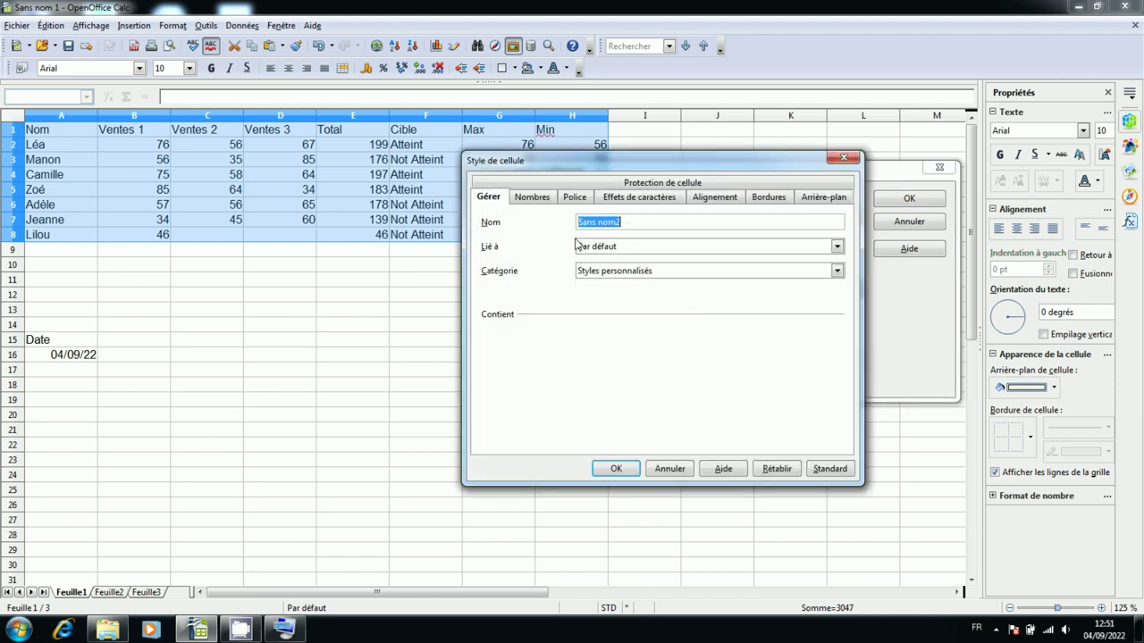
Try Baskerville Old Face and Arial Unicode MS as the font for condition 2's new style.
left_click(573, 198)
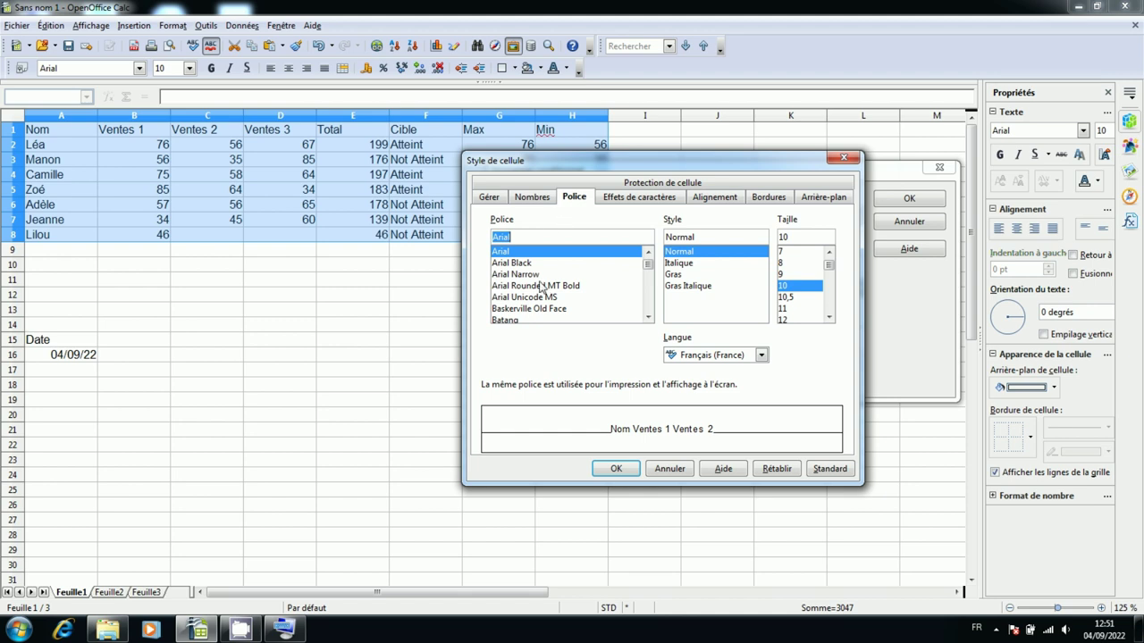
left_click(515, 308)
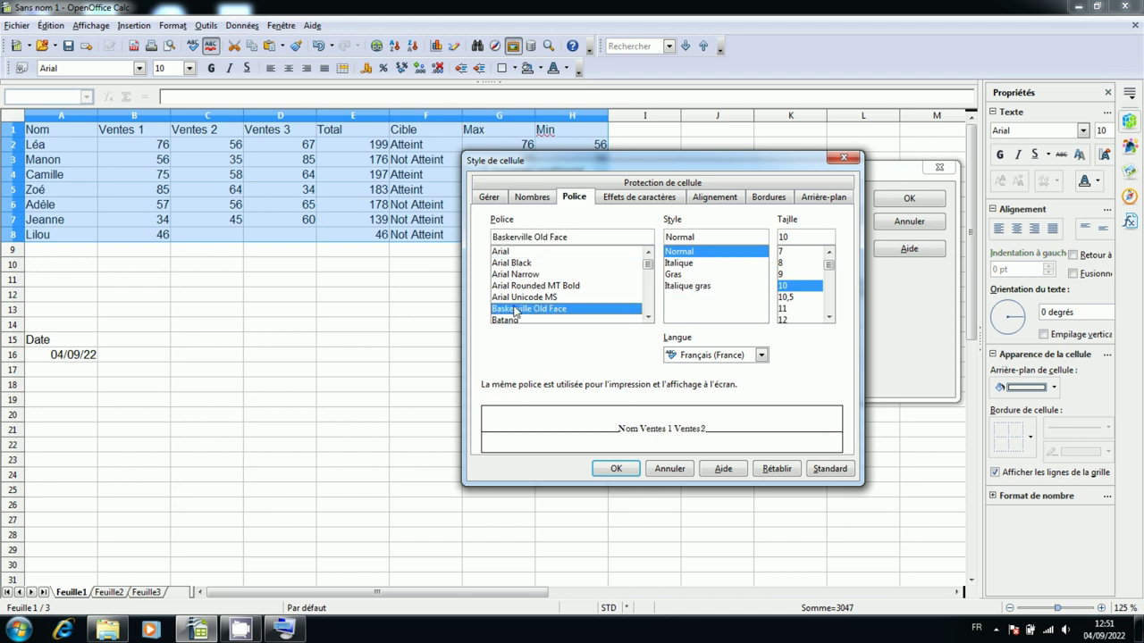
left_click(525, 297)
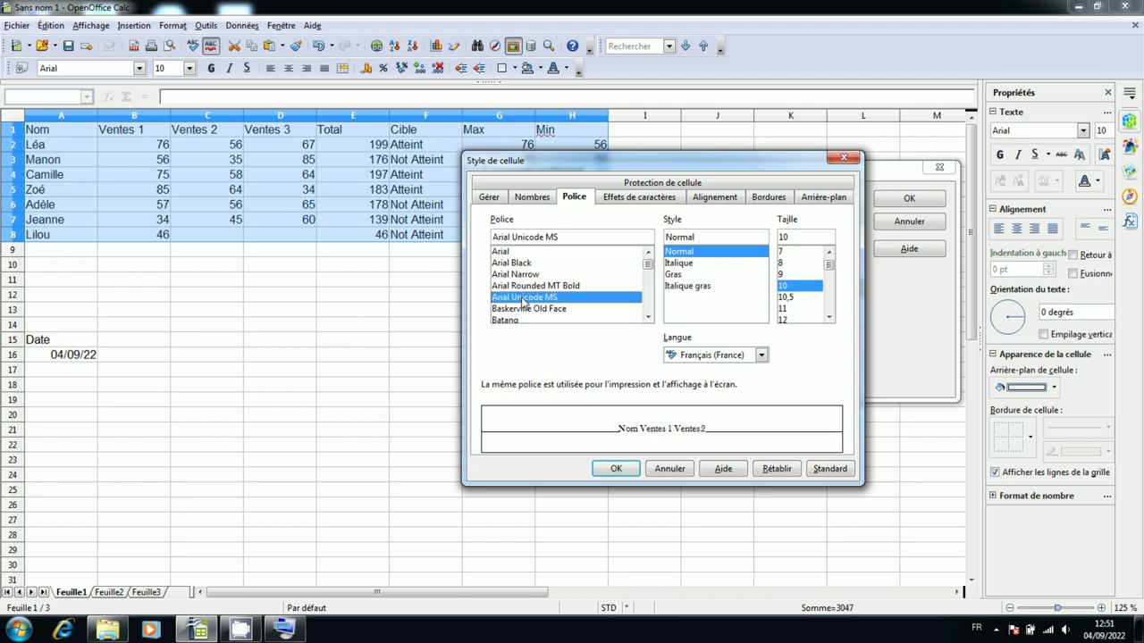
Set the font colour of condition 2's new style to Bleu 2.
left_click(659, 200)
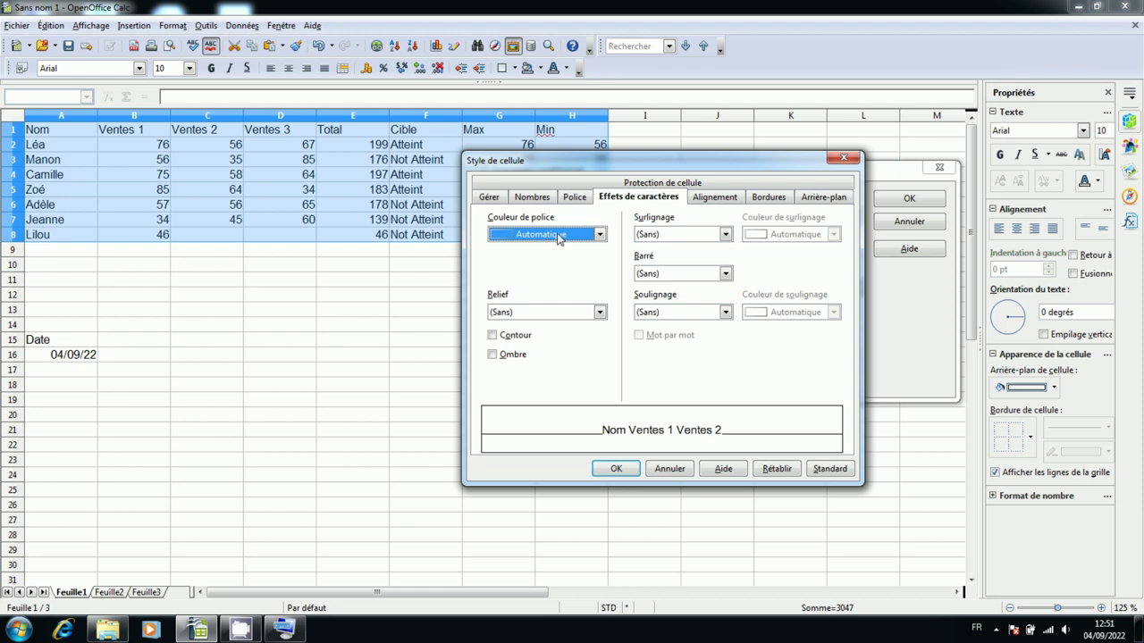
left_click(557, 234)
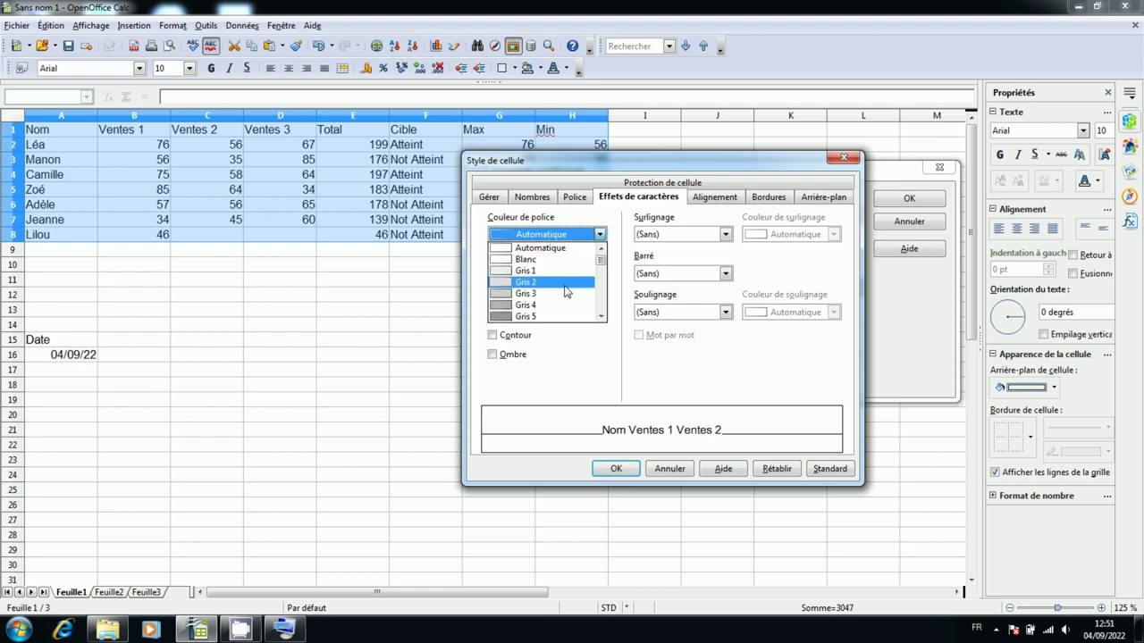
left_click(602, 318)
left_click(601, 318)
left_click(601, 318)
left_click(601, 319)
left_click(601, 318)
left_click(601, 318)
left_click(601, 318)
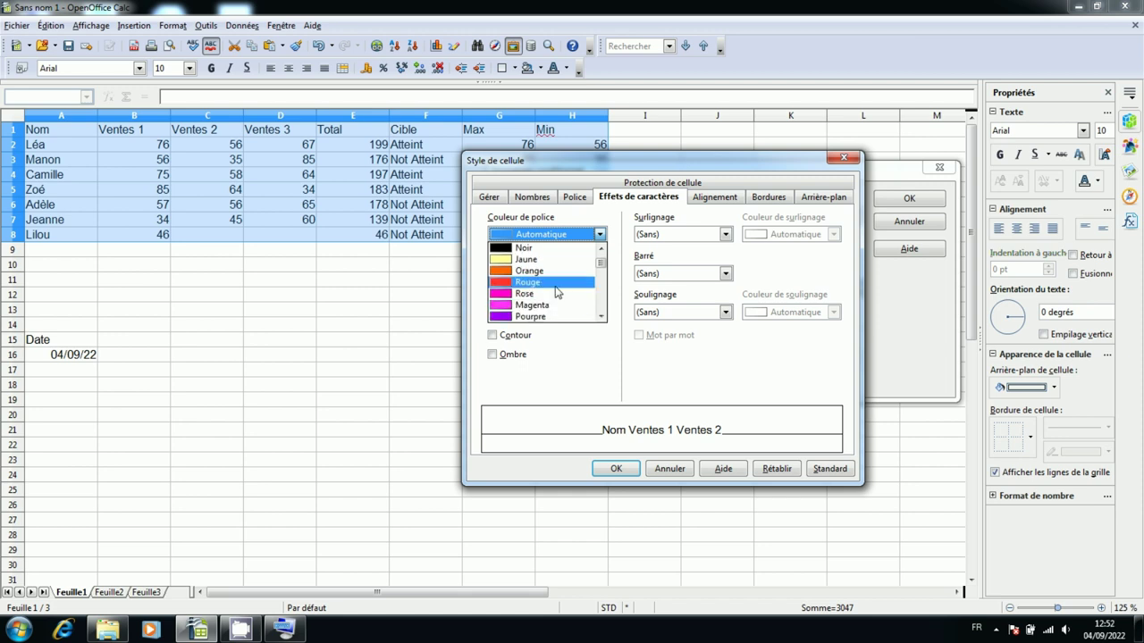
left_click(601, 318)
left_click(602, 318)
left_click(601, 319)
left_click(602, 318)
left_click(602, 318)
left_click(601, 319)
left_click(602, 318)
left_click(601, 318)
left_click(601, 318)
left_click(602, 318)
left_click(601, 318)
left_click(602, 318)
left_click(602, 318)
left_click(602, 318)
left_click(601, 318)
left_click(602, 319)
left_click(602, 318)
left_click(602, 318)
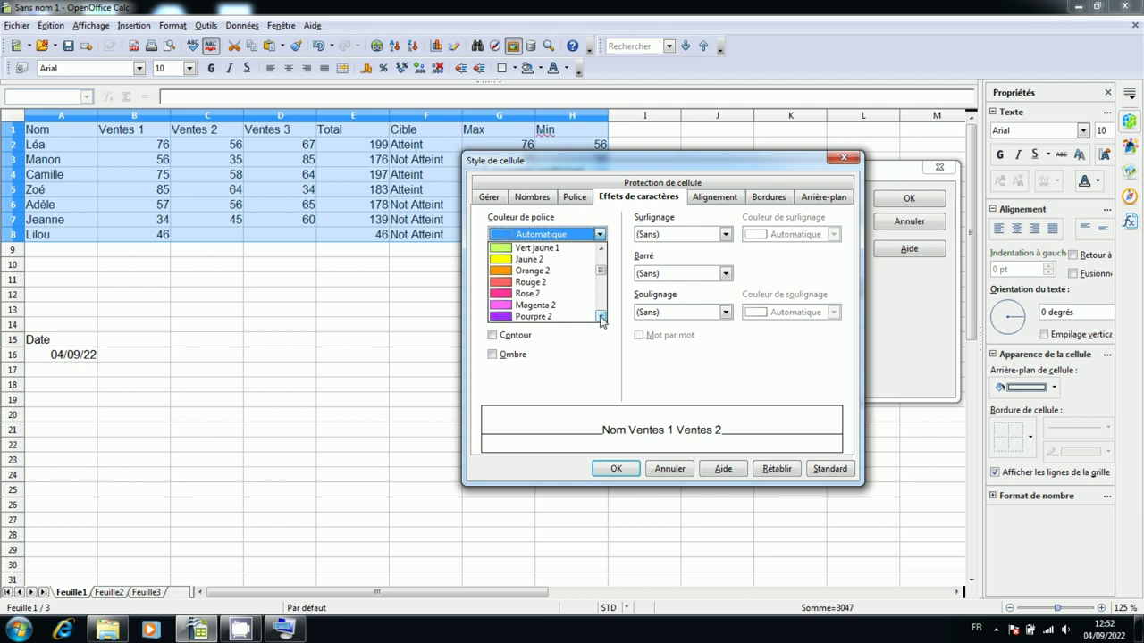
left_click(560, 274)
scroll(572, 295, "down", 6)
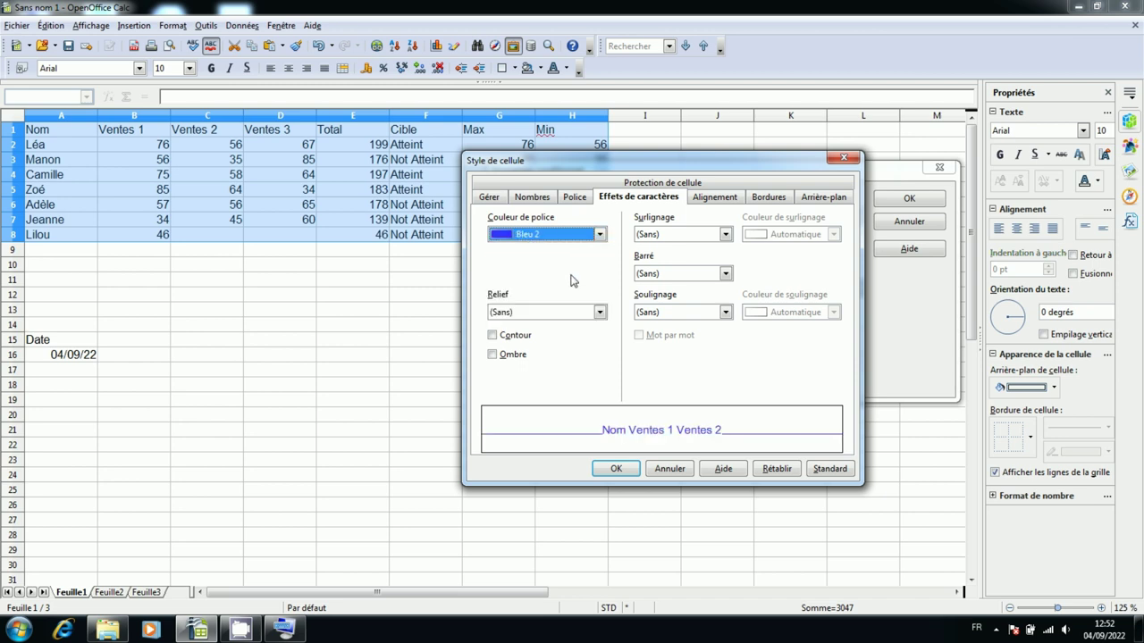
Set the font of condition 2's style to Bell MT, bold (Gras), size 11.
left_click(576, 200)
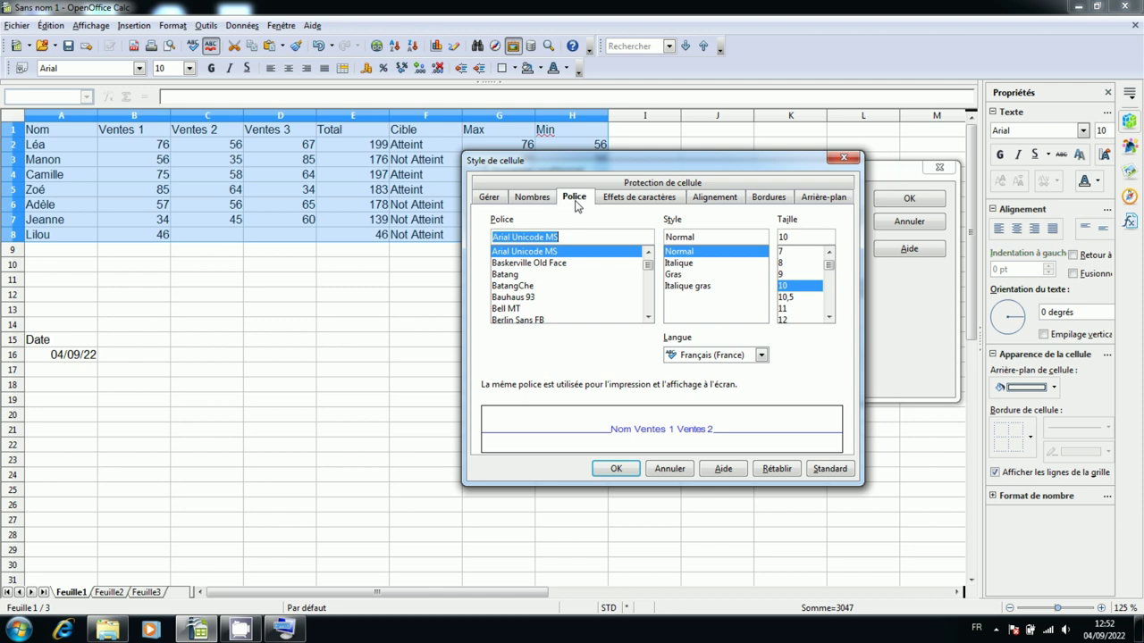
left_click(672, 276)
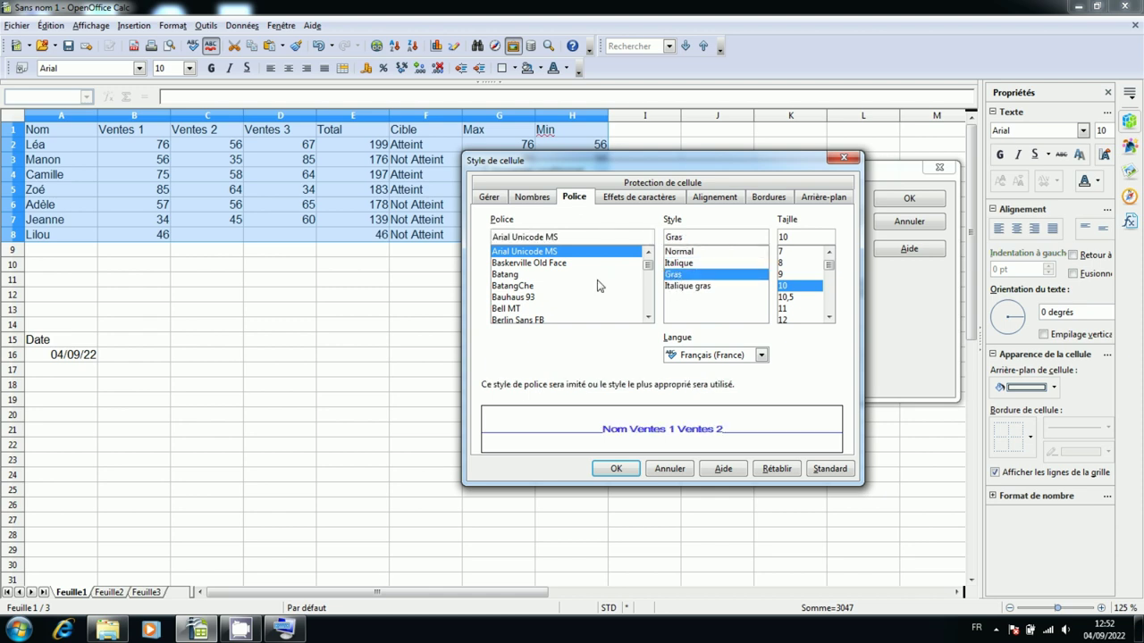
left_click(649, 317)
left_click(649, 316)
left_click(649, 317)
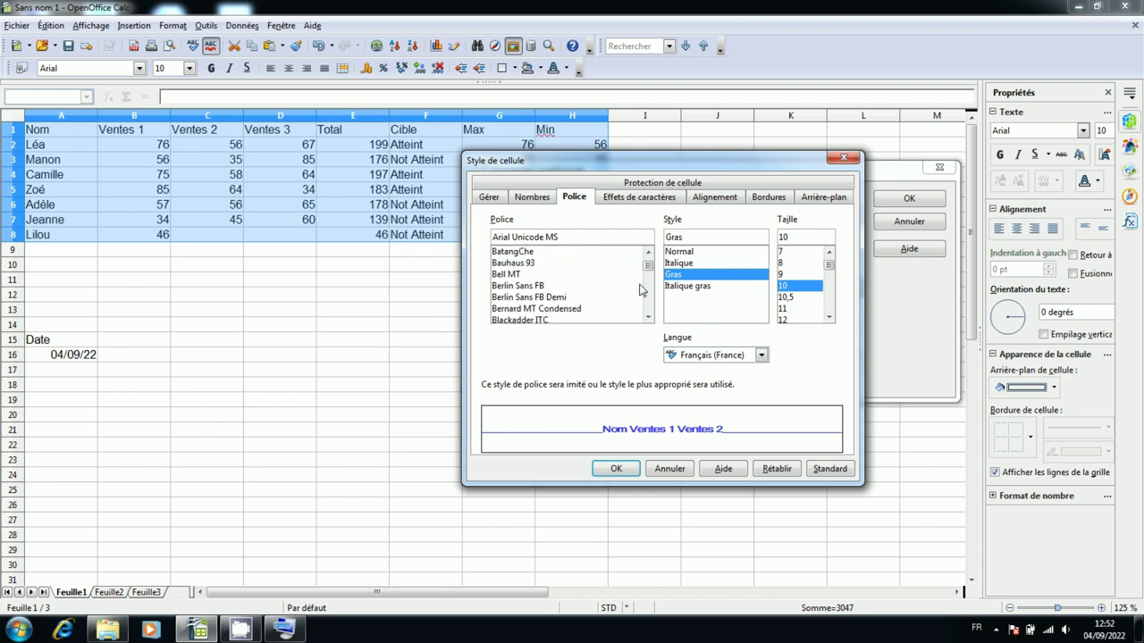
left_click(528, 287)
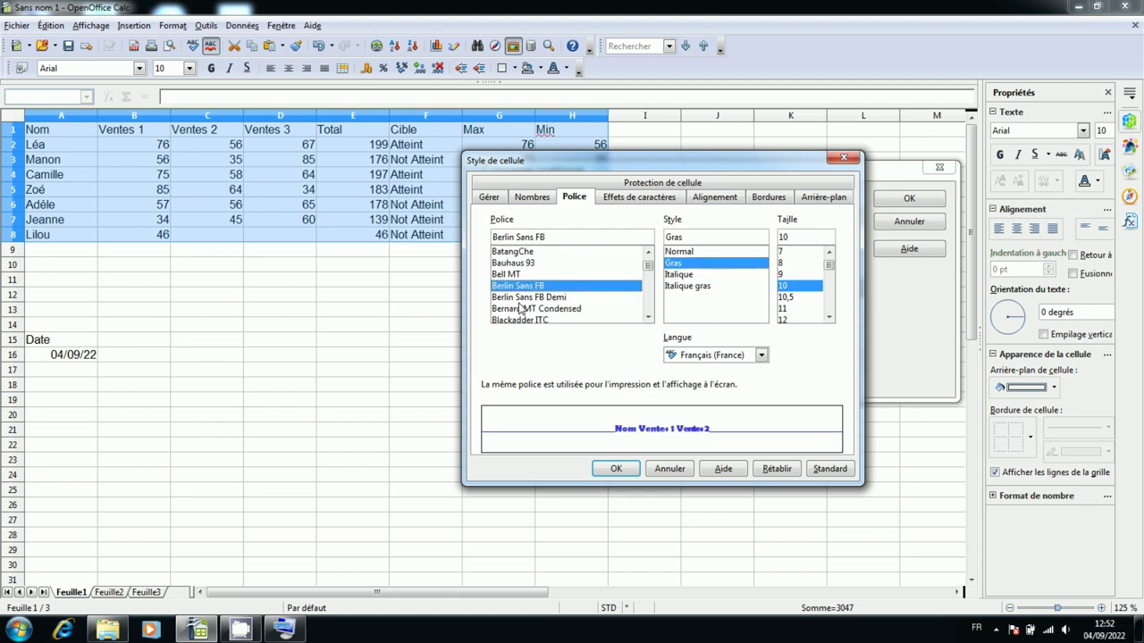
left_click(522, 300)
left_click(523, 310)
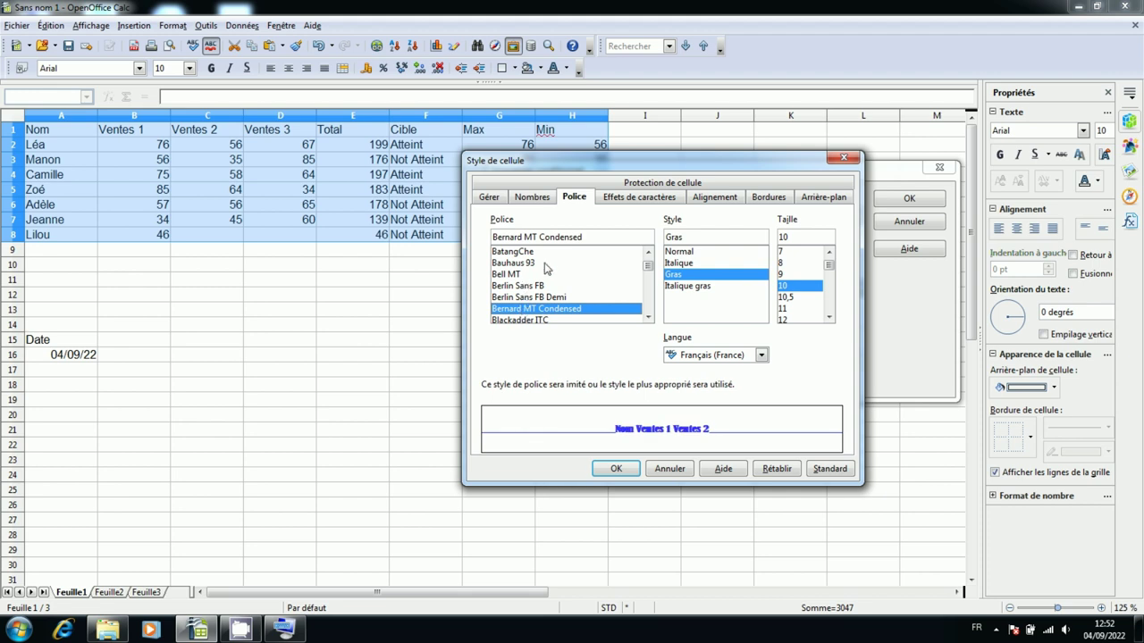
left_click(507, 276)
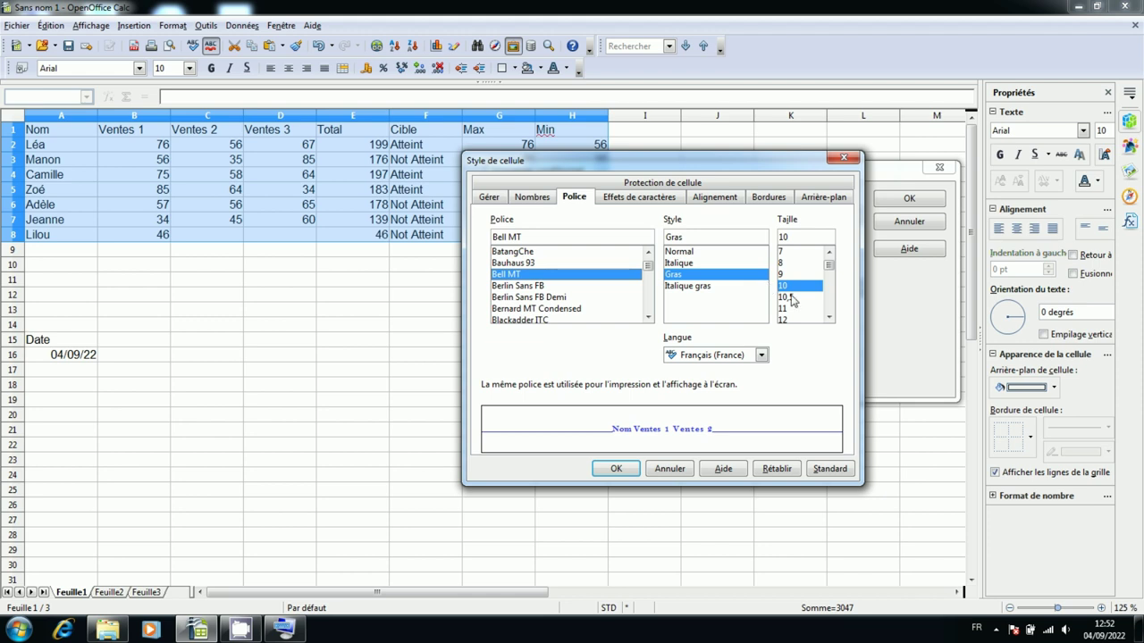
left_click(786, 308)
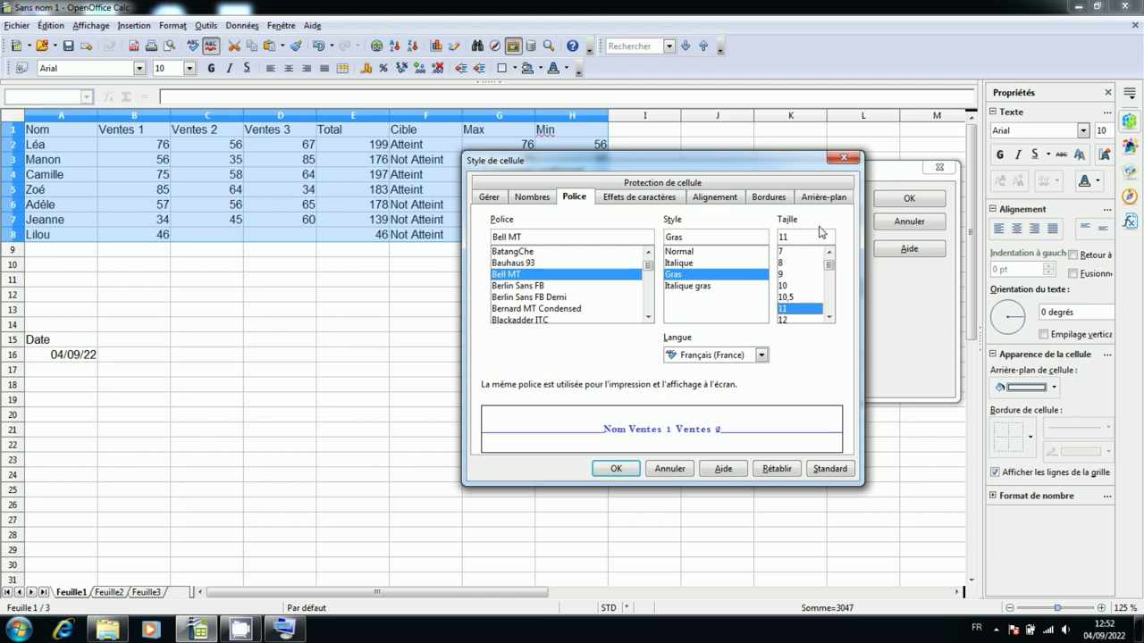
Give condition 2's new cell style a Rouge background and confirm the style.
left_click(823, 198)
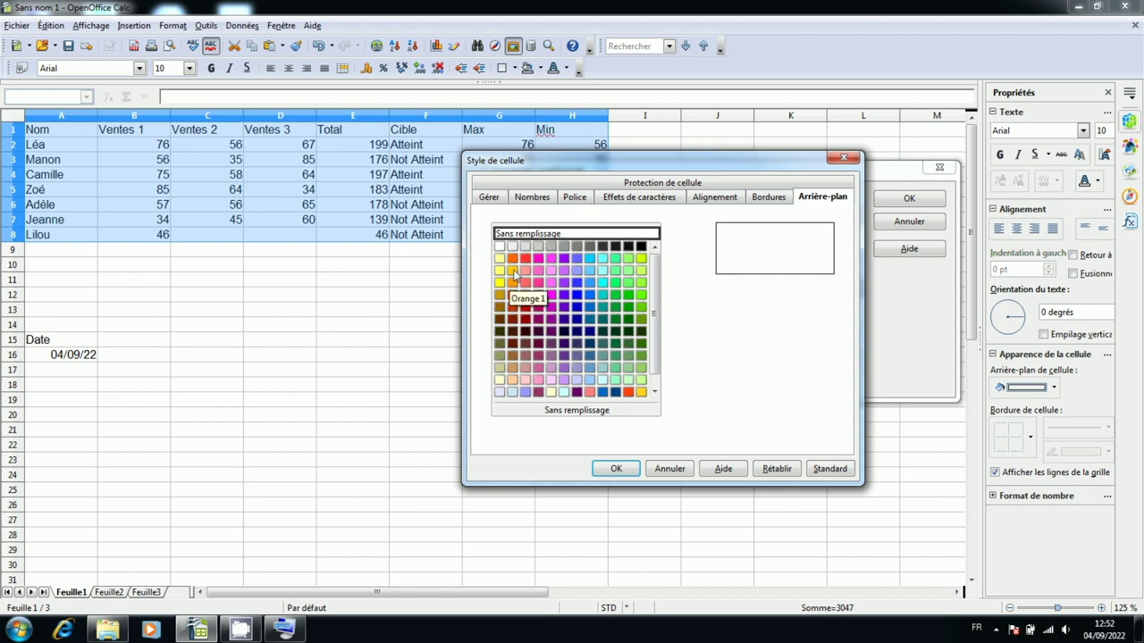
left_click(525, 259)
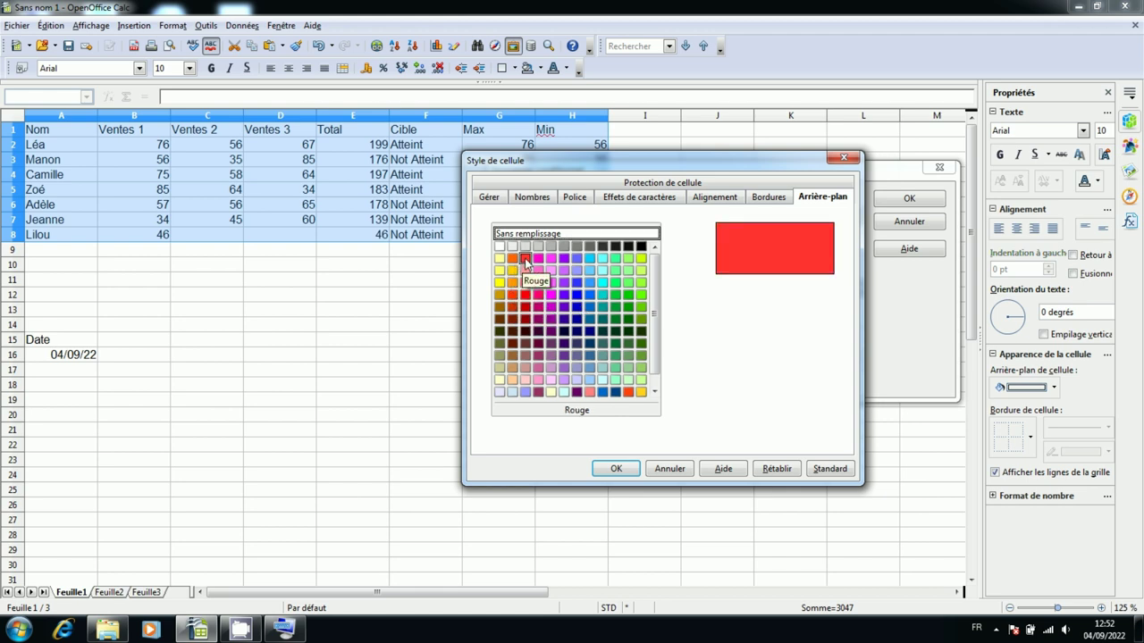
left_click(612, 468)
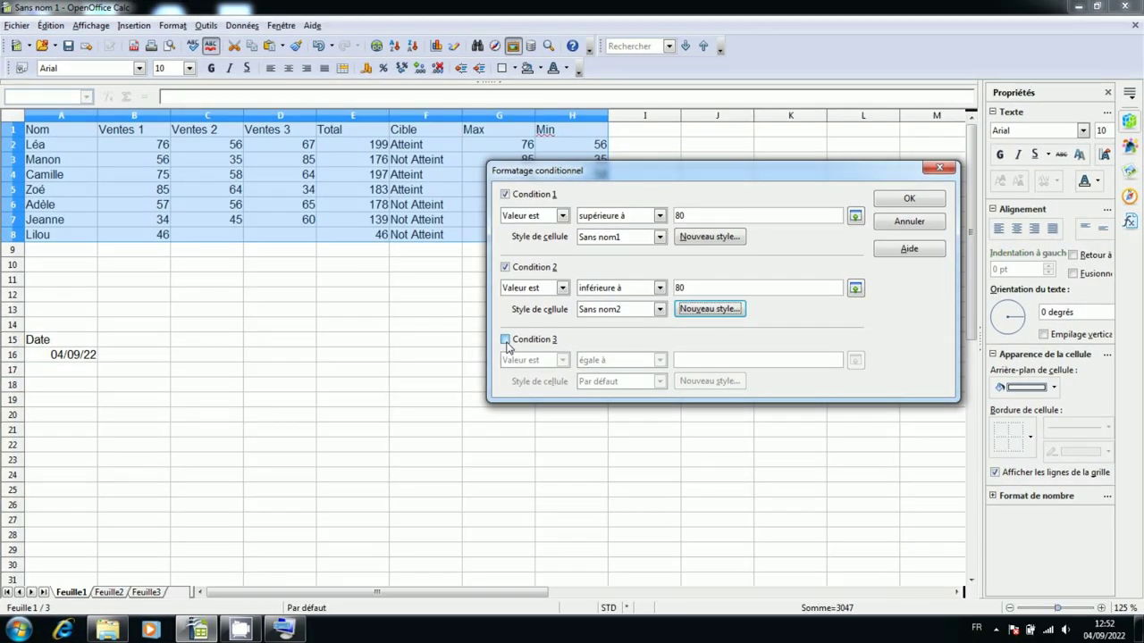
Enable condition 3 for cell values equal to (égale à) Atteint and give it a new cell style with a Jaune 2 background.
left_click(506, 345)
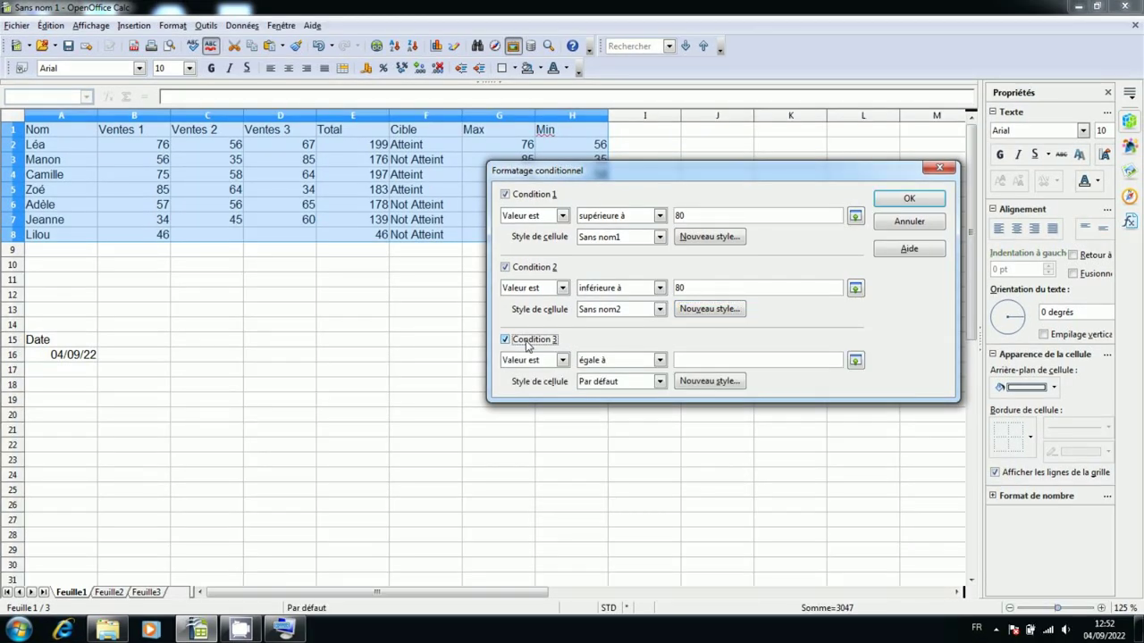
left_click(694, 358)
left_click(696, 387)
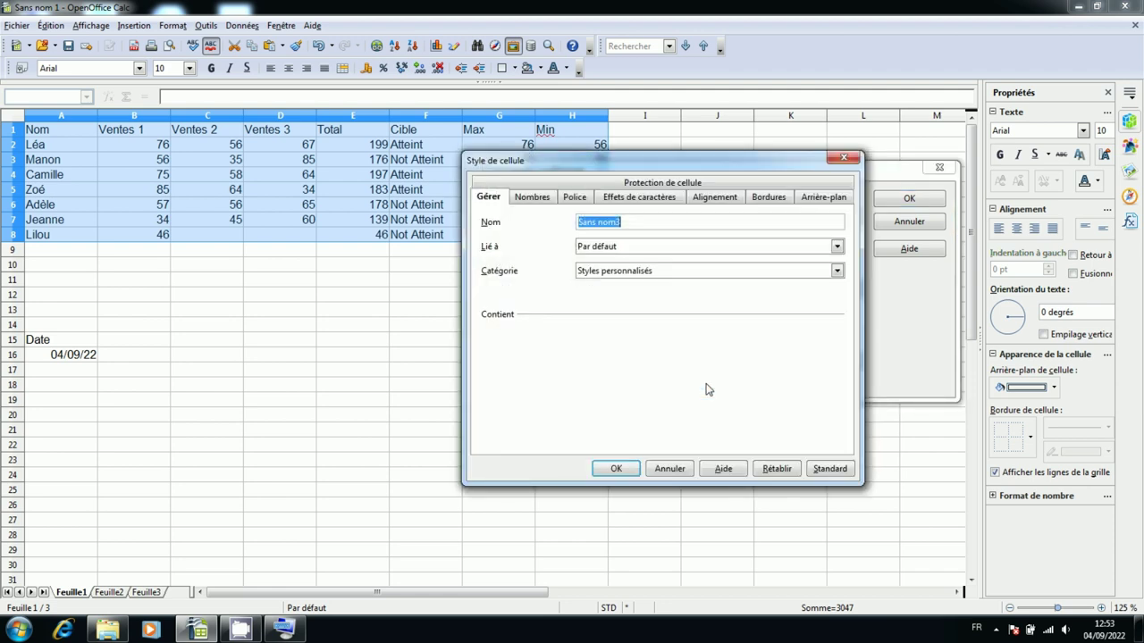
left_click(820, 201)
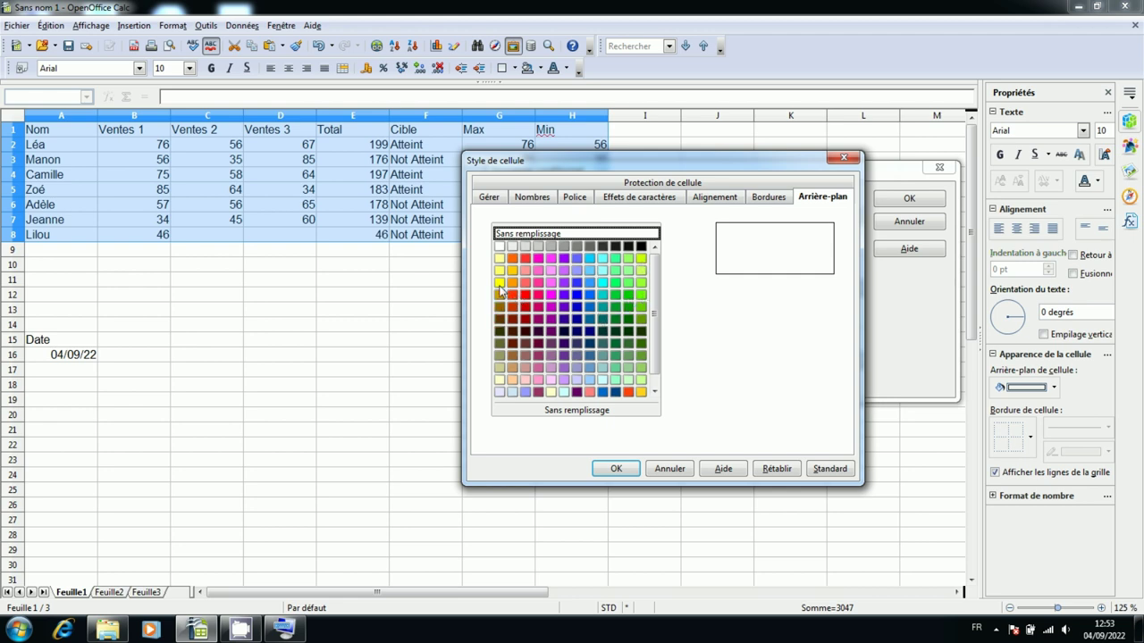
left_click(500, 284)
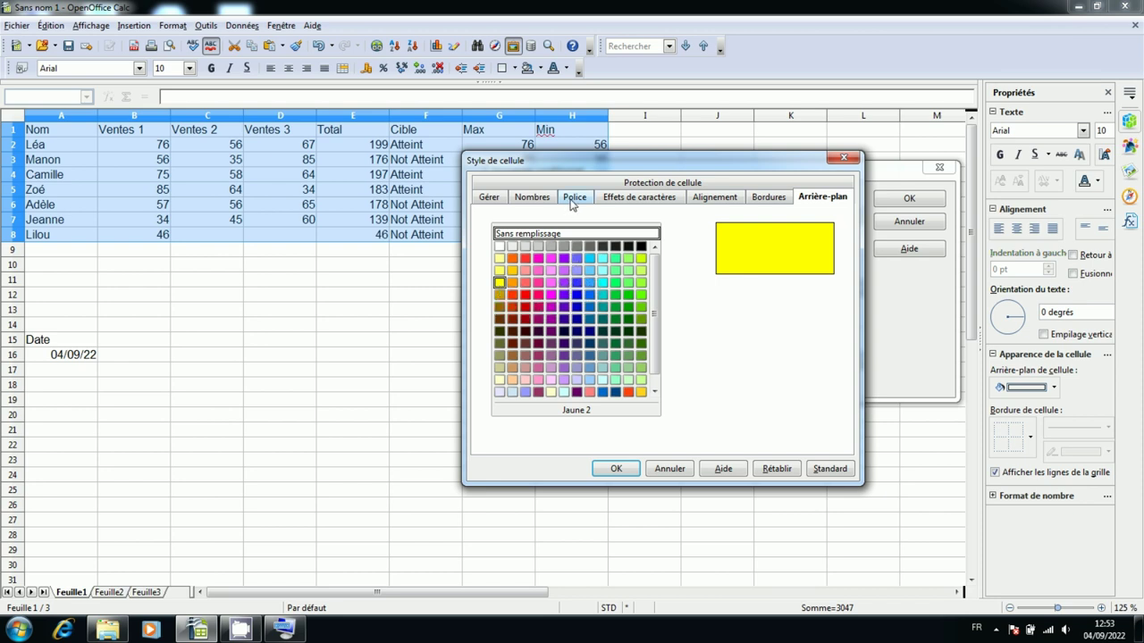
Set the font colour of condition 3's style to Pourpre 7 and apply the conditional formatting to the table.
left_click(612, 202)
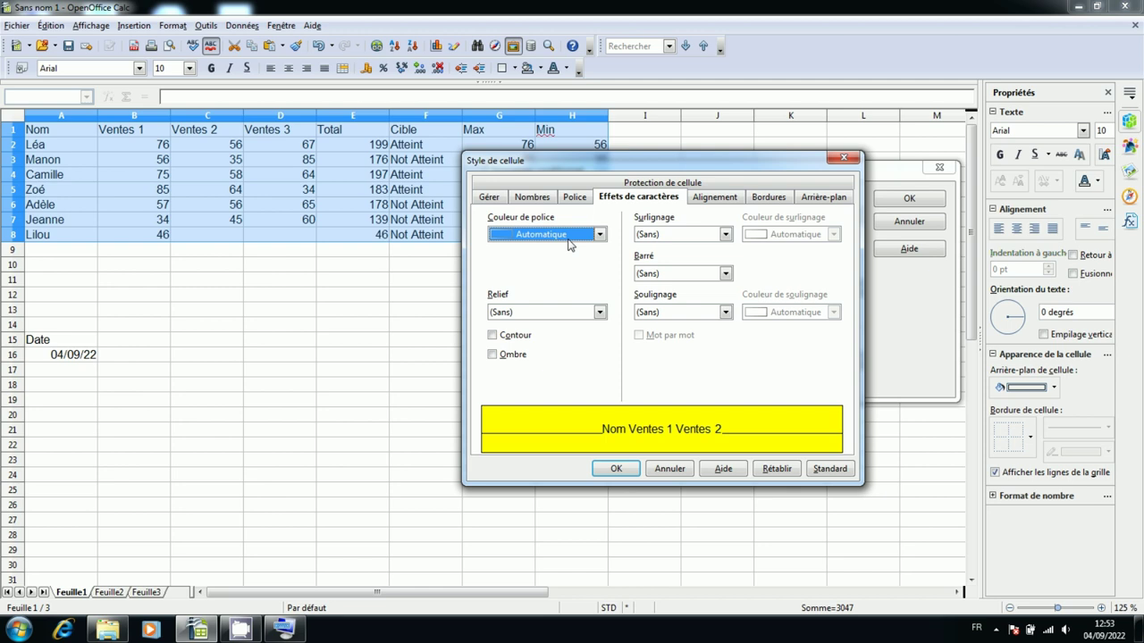
left_click(569, 238)
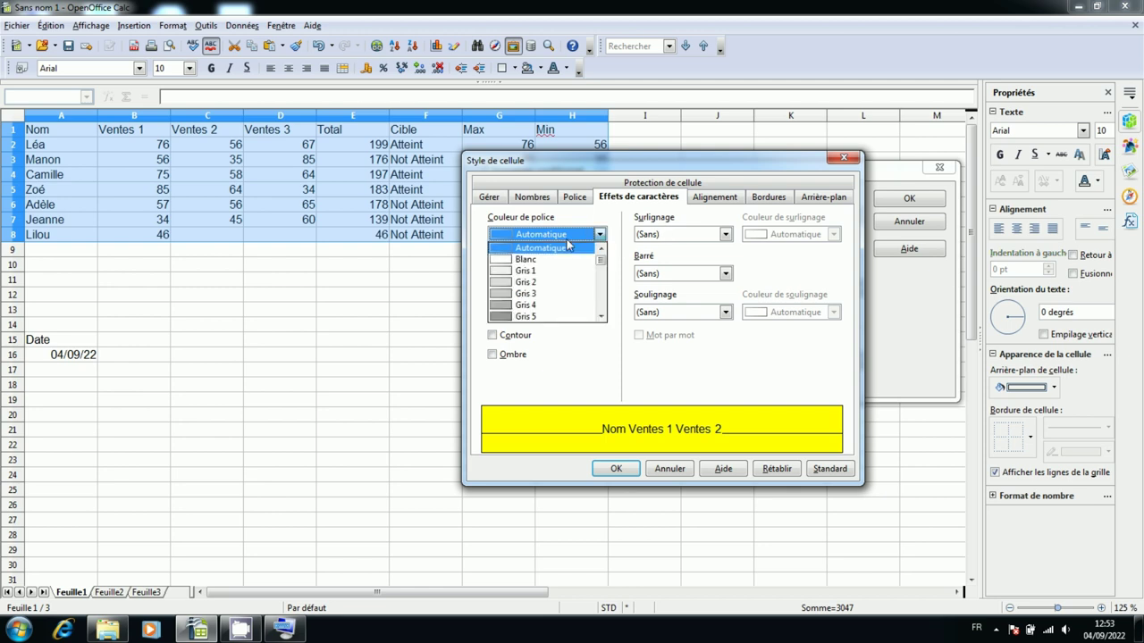
left_click_drag(604, 262, 611, 293)
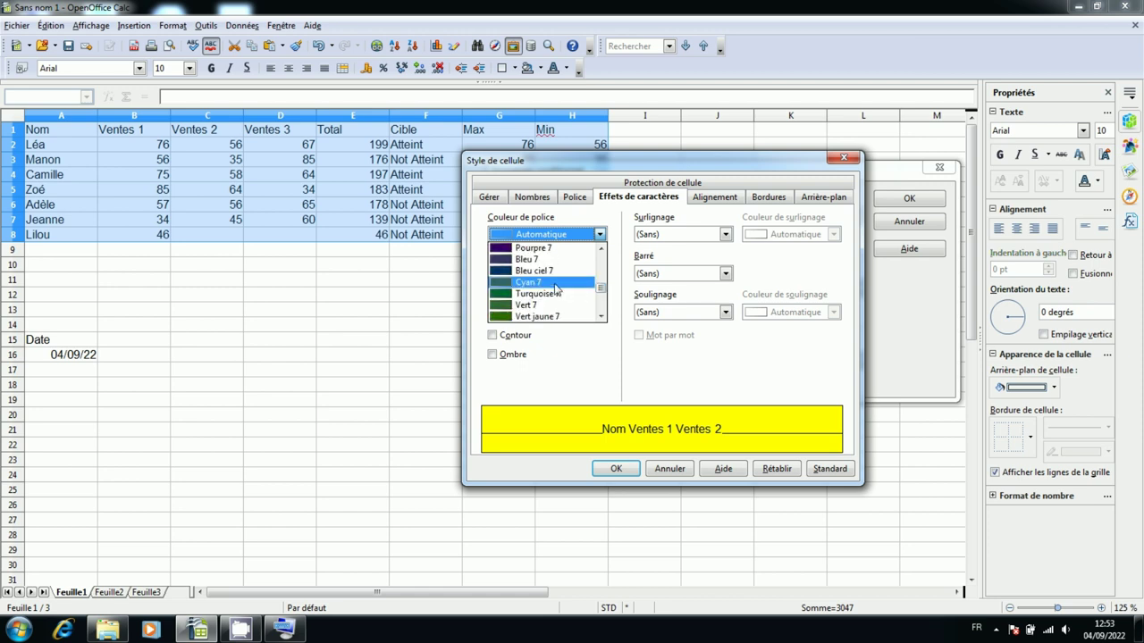
scroll(536, 295, "up", 1)
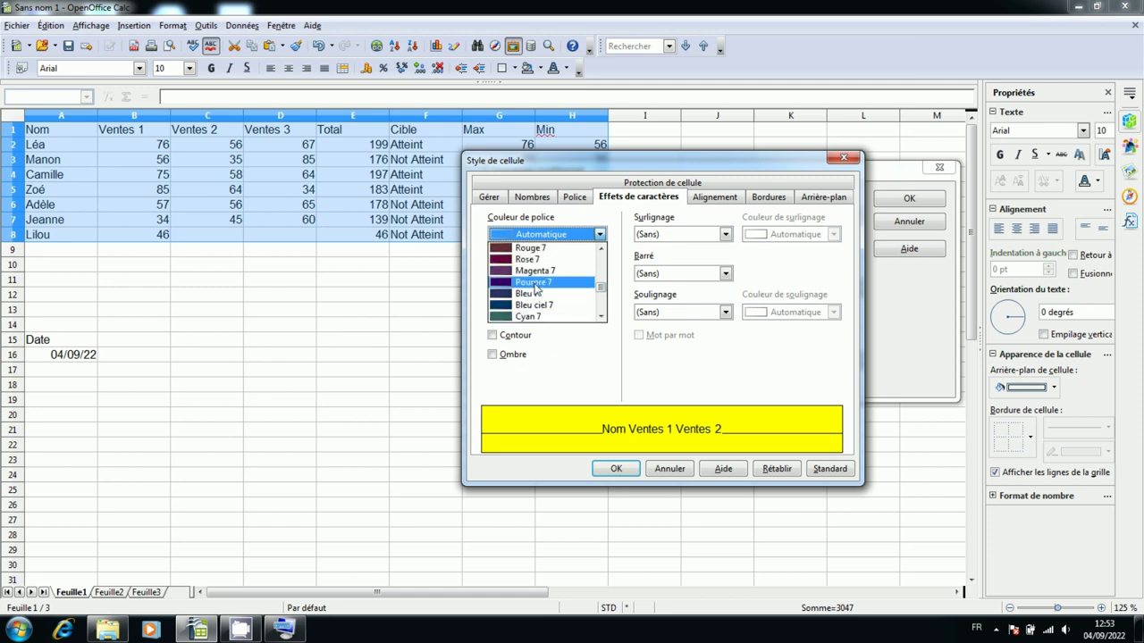
left_click(536, 282)
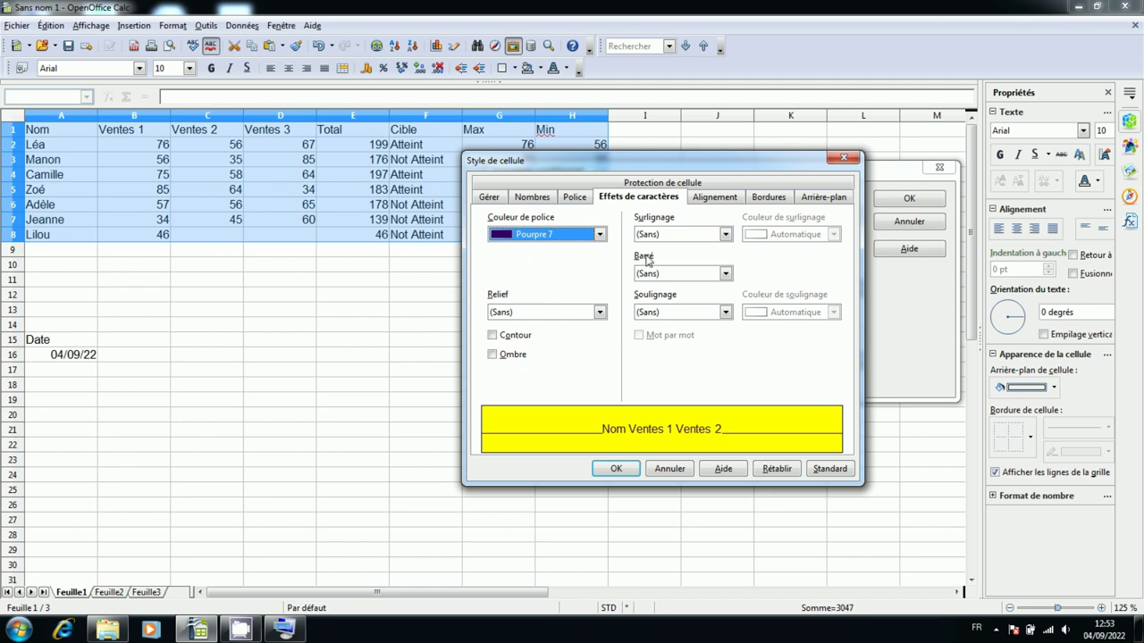
left_click(617, 470)
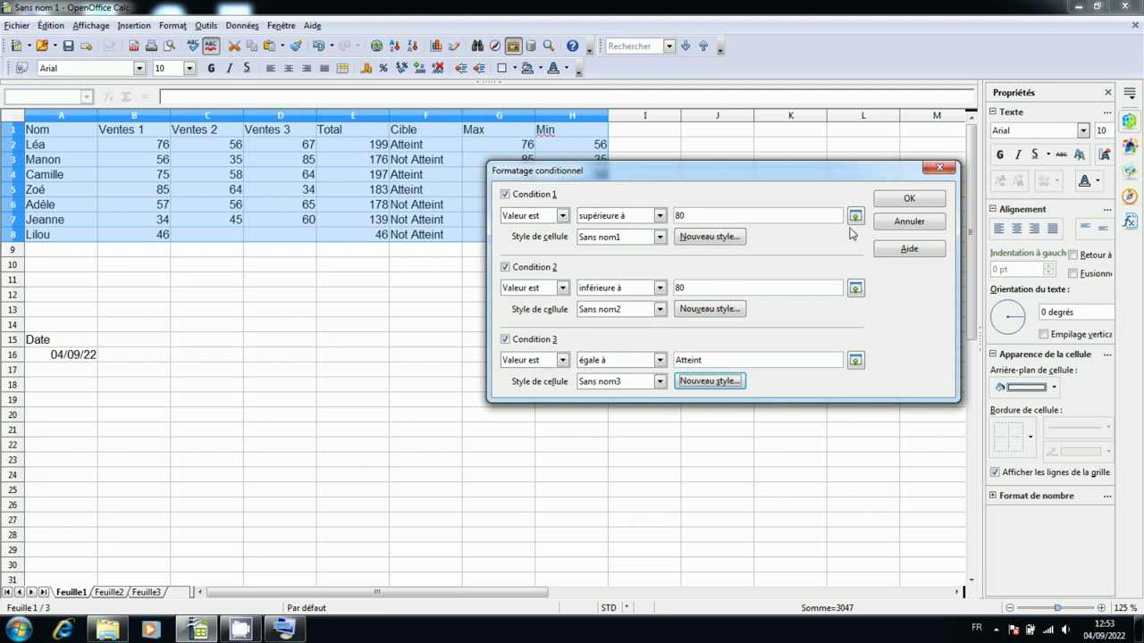
left_click(908, 198)
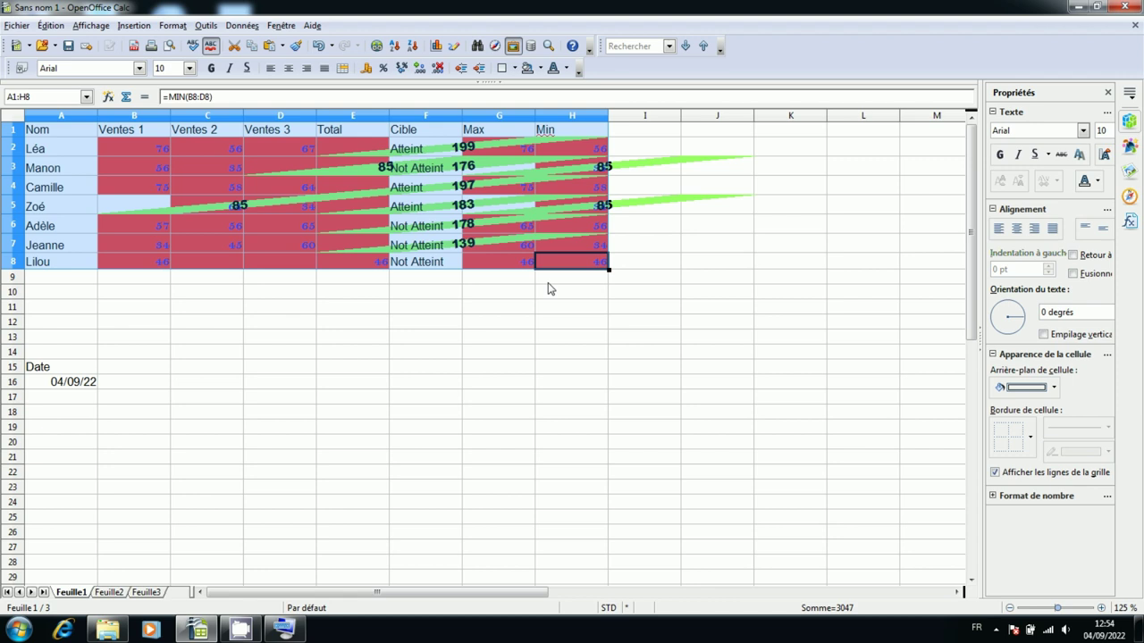
left_click(352, 295)
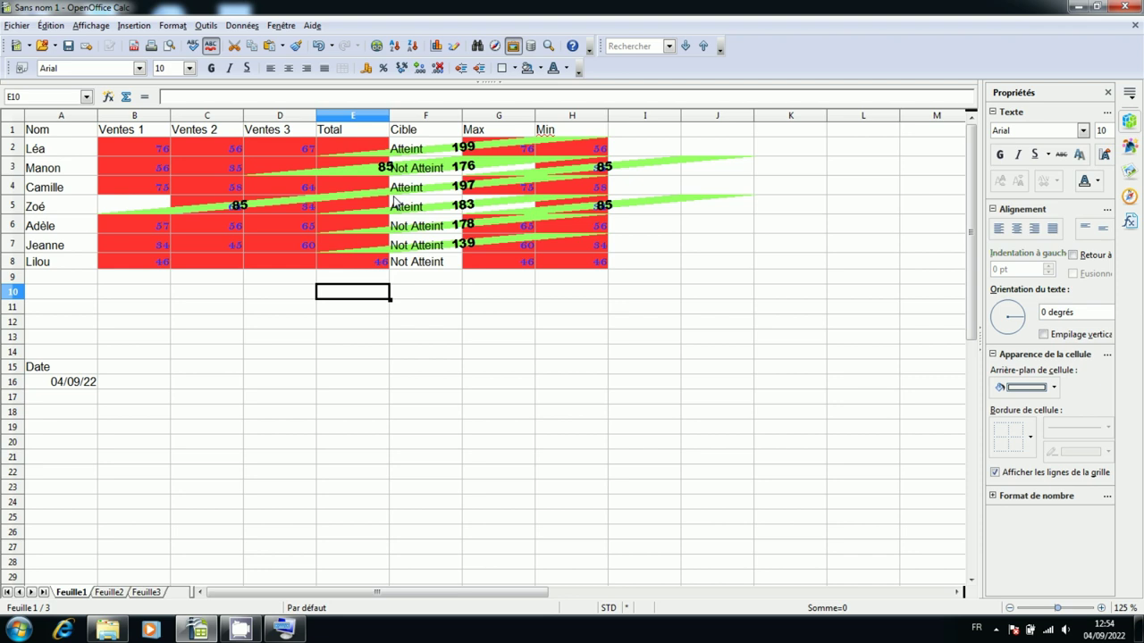
Reopen the conditional formatting settings for the table range A1:H8.
left_click_drag(54, 132, 586, 261)
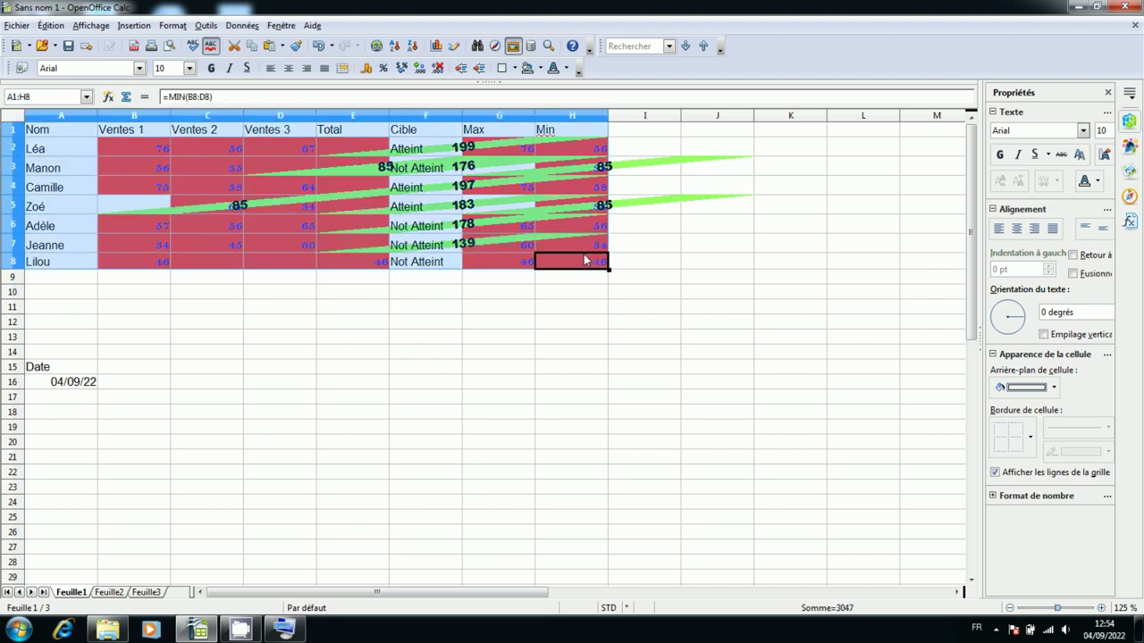
left_click(173, 26)
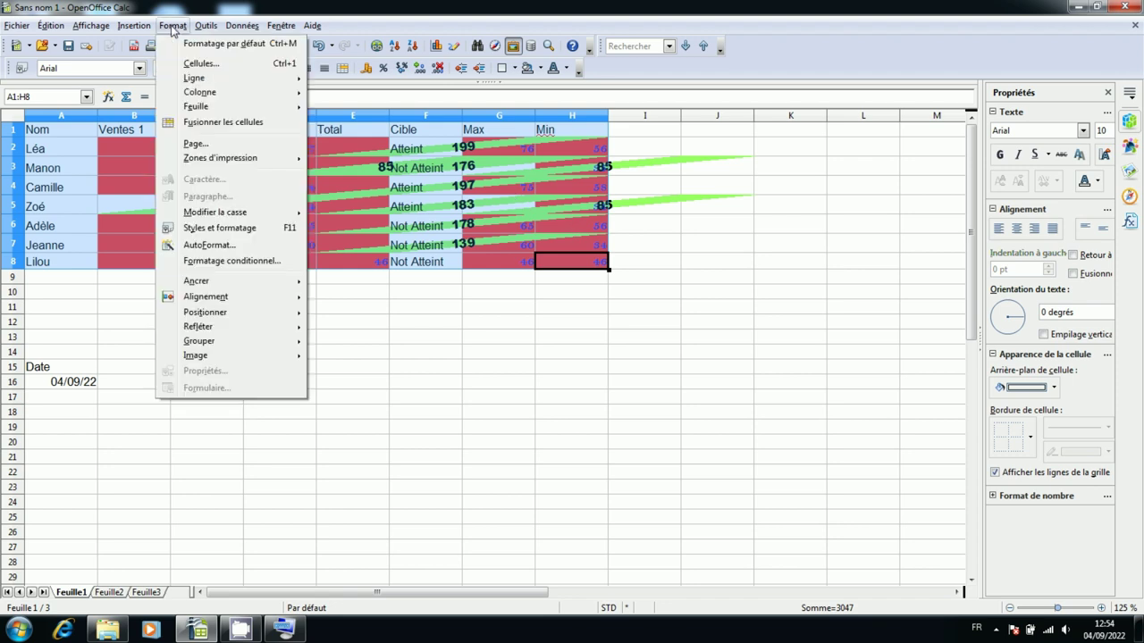
left_click(243, 262)
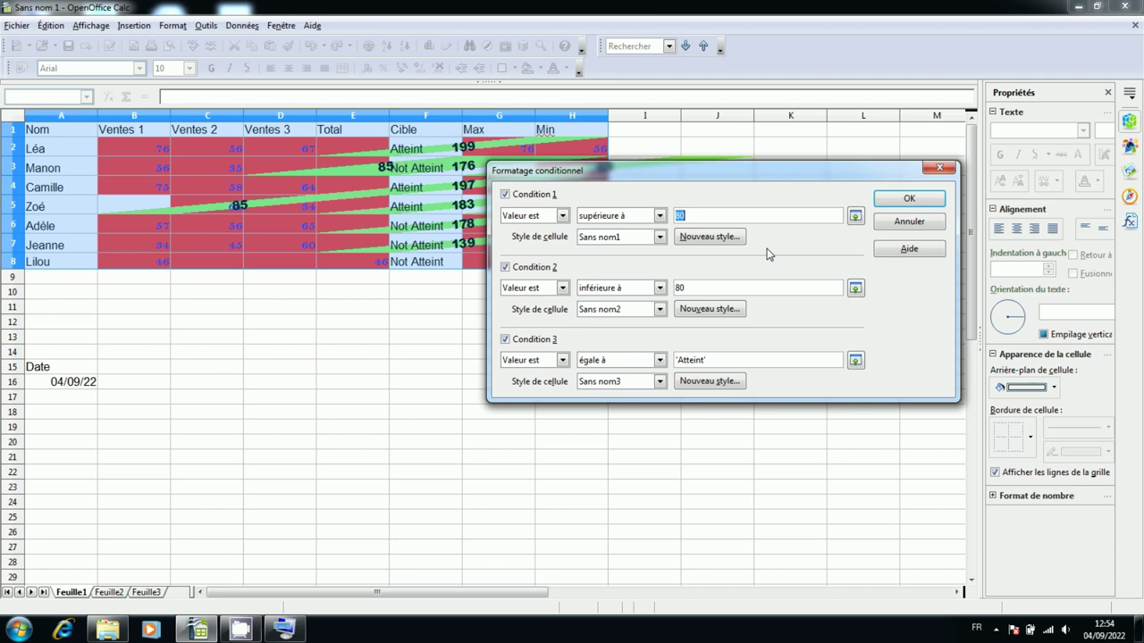
key("Tab")
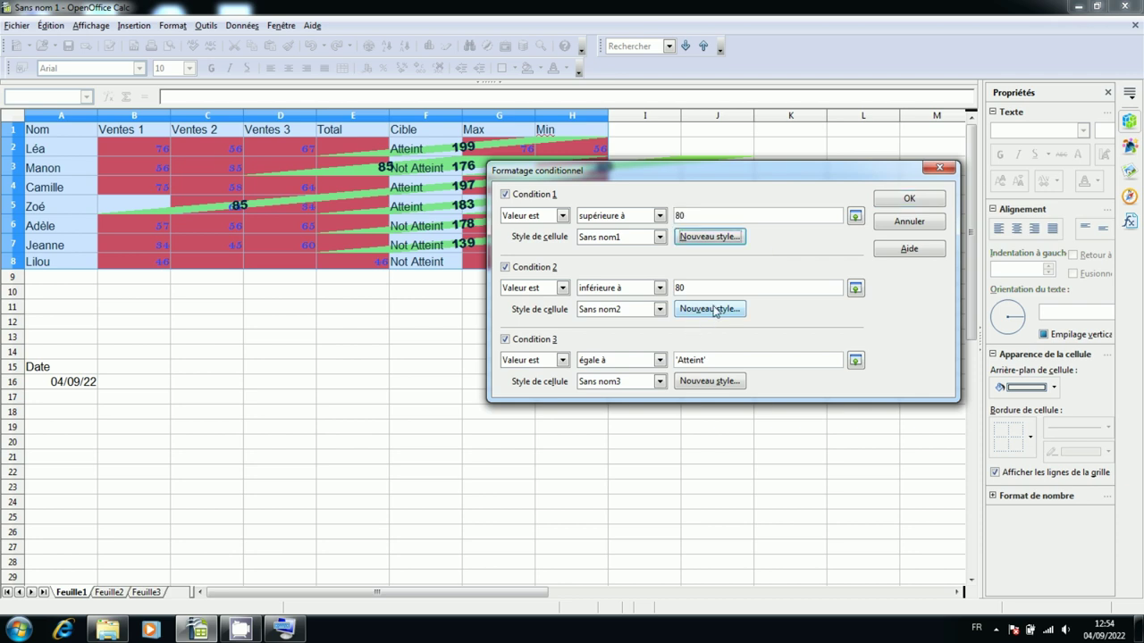
left_click(715, 310)
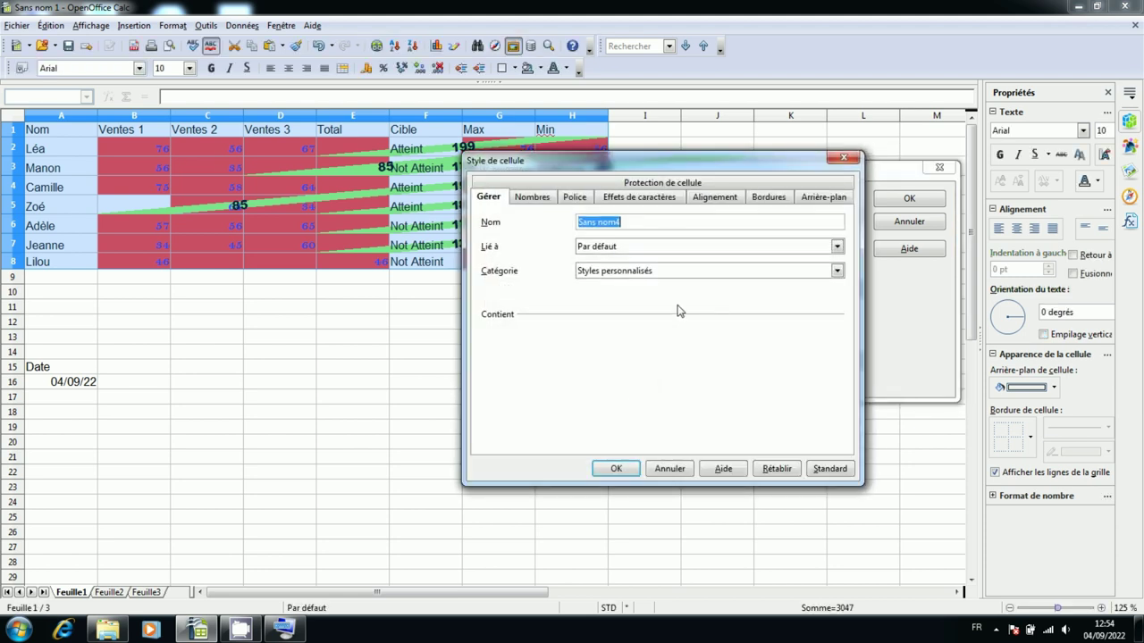
left_click(717, 198)
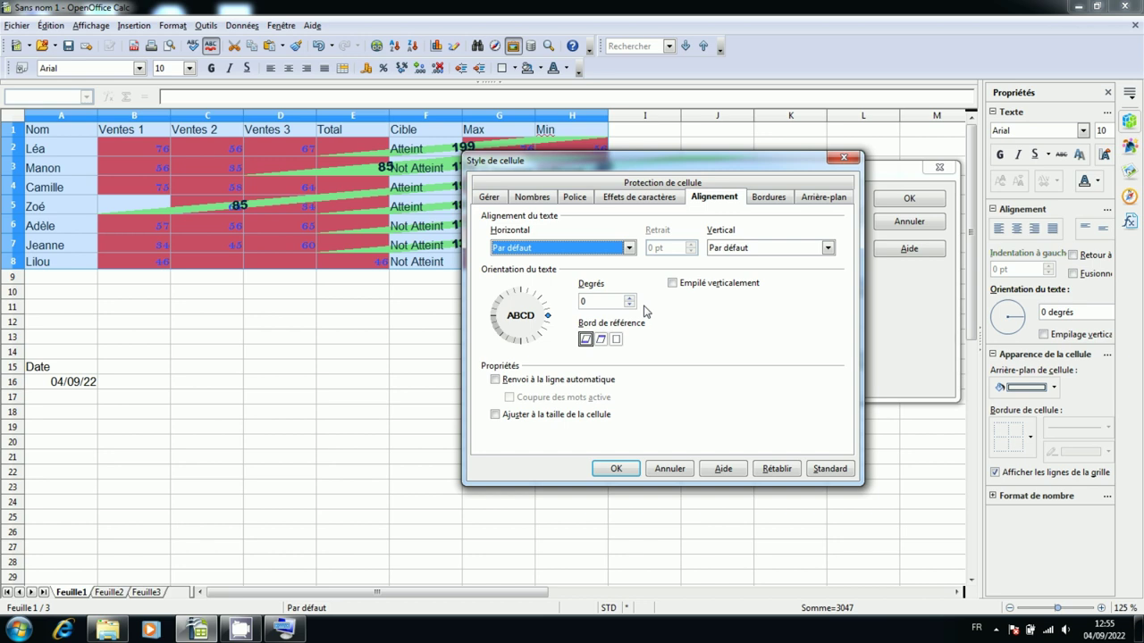
key("Return")
Replace condition 1's cell style with a new style that has a Vert 3 background.
left_click_drag(696, 170, 774, 232)
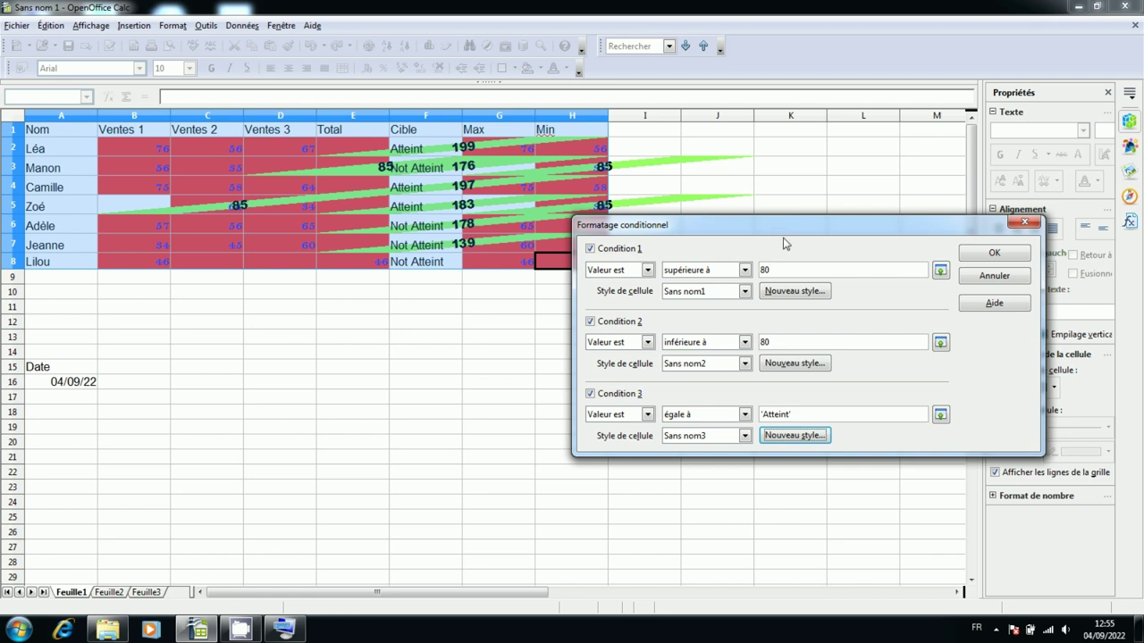
left_click(793, 293)
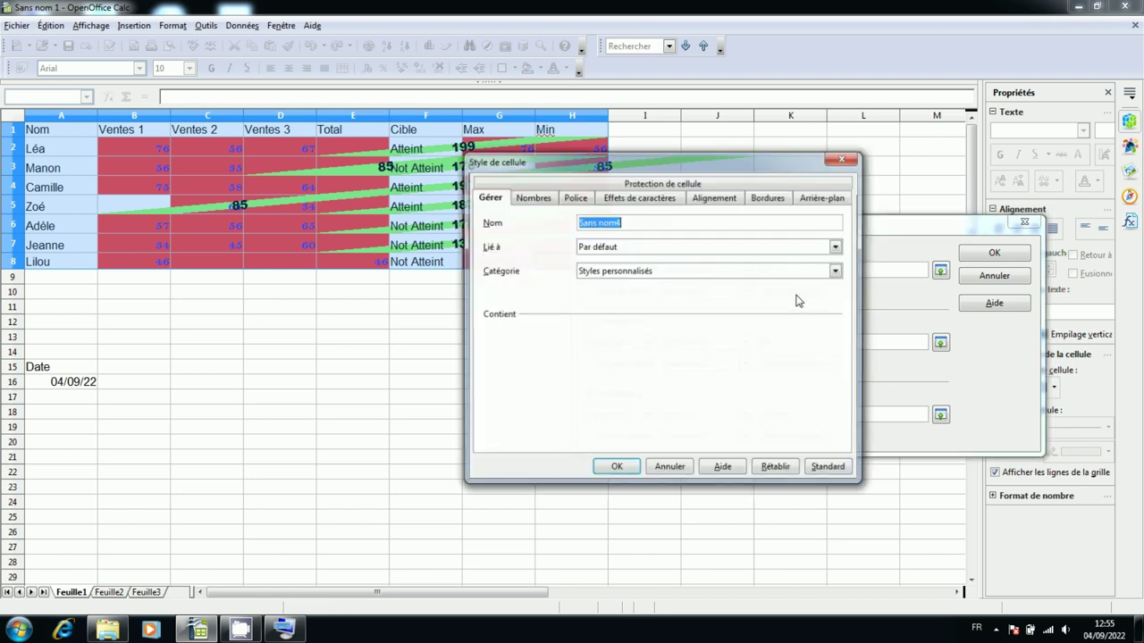
left_click(733, 197)
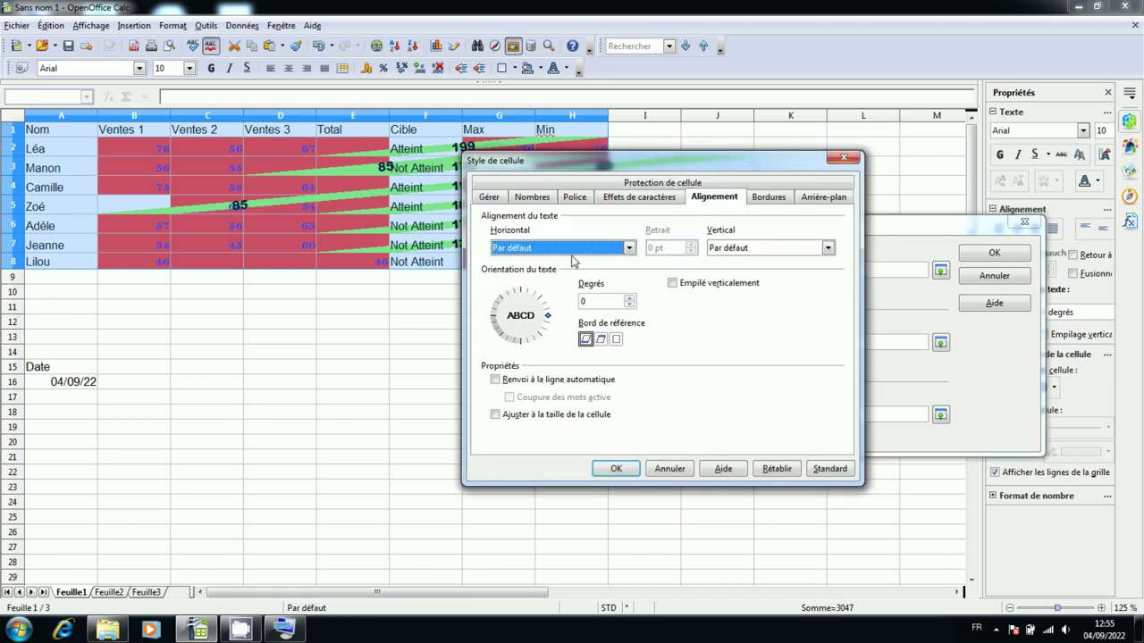
left_click(824, 200)
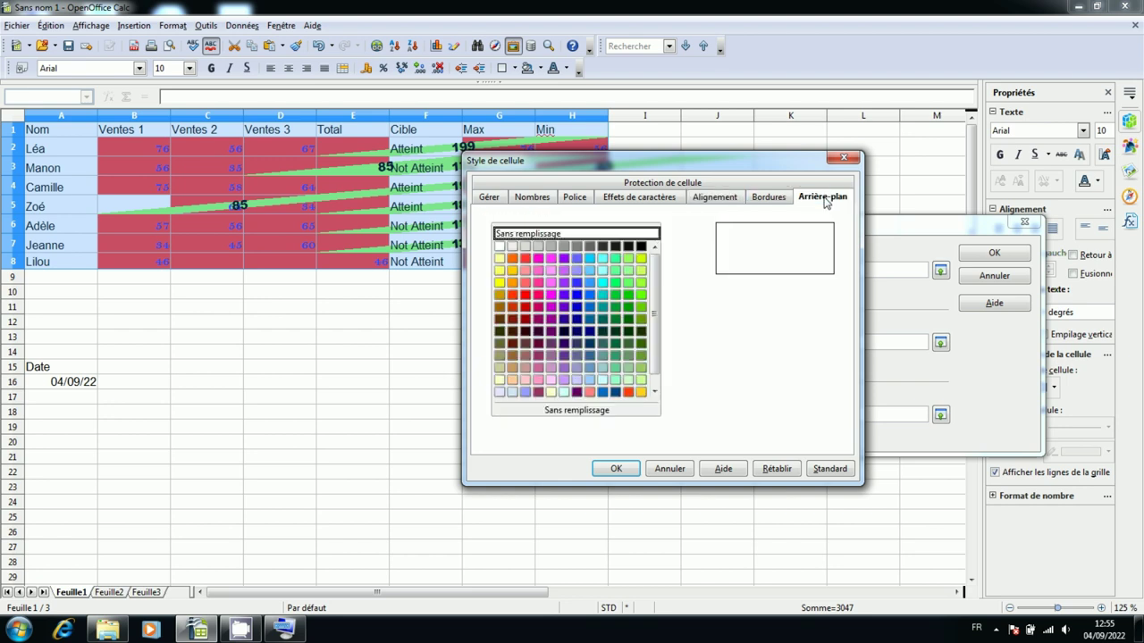
left_click_drag(758, 171, 699, 196)
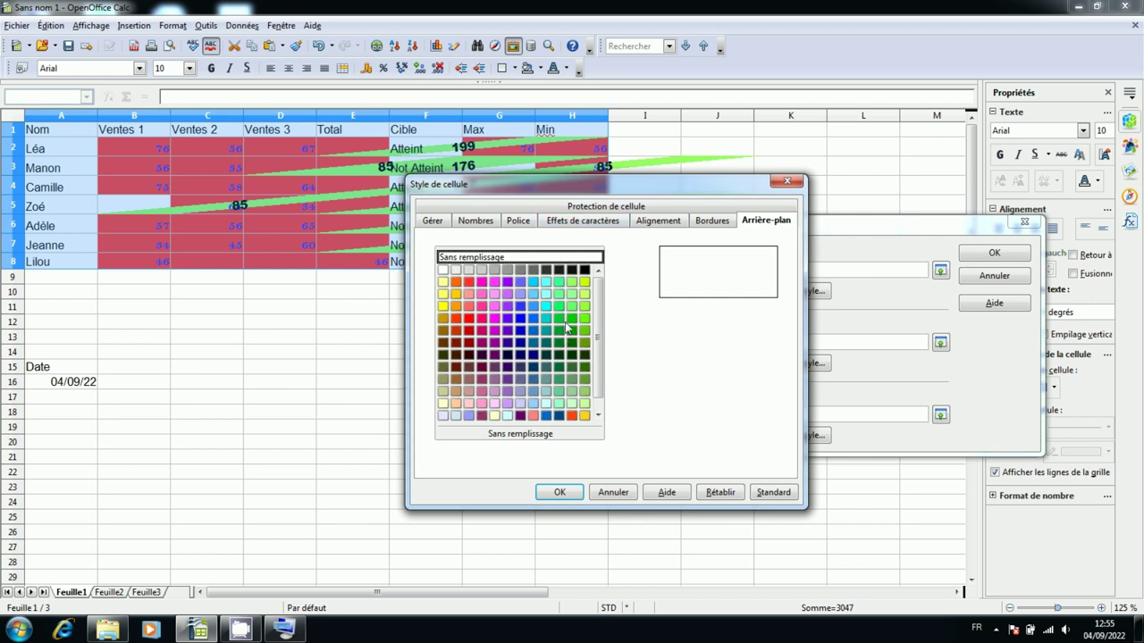
left_click(572, 320)
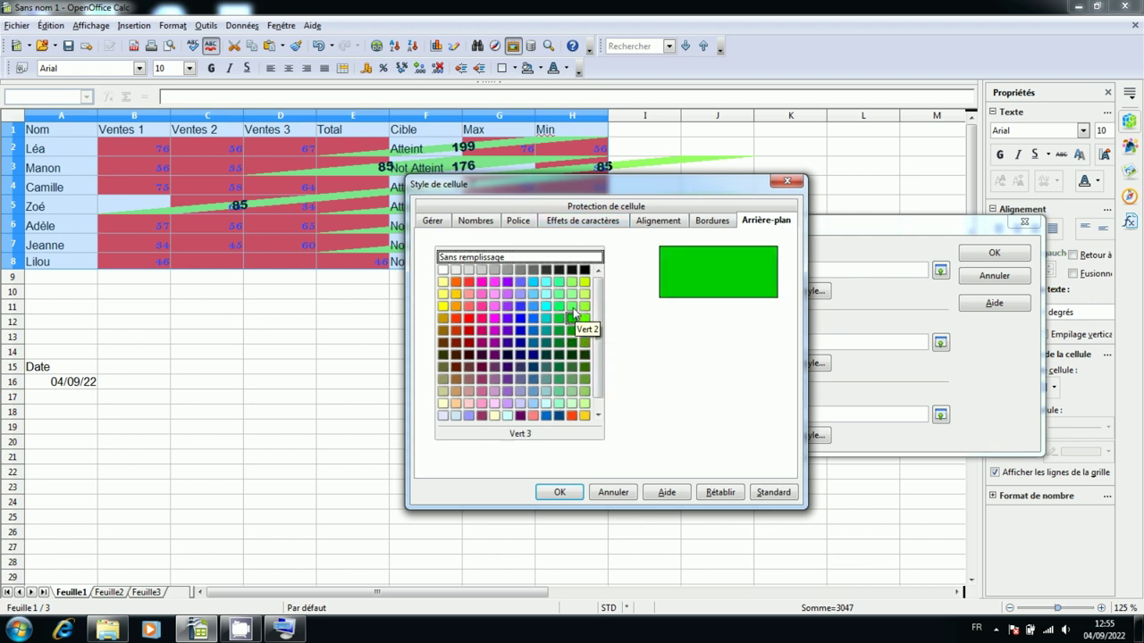
left_click(563, 496)
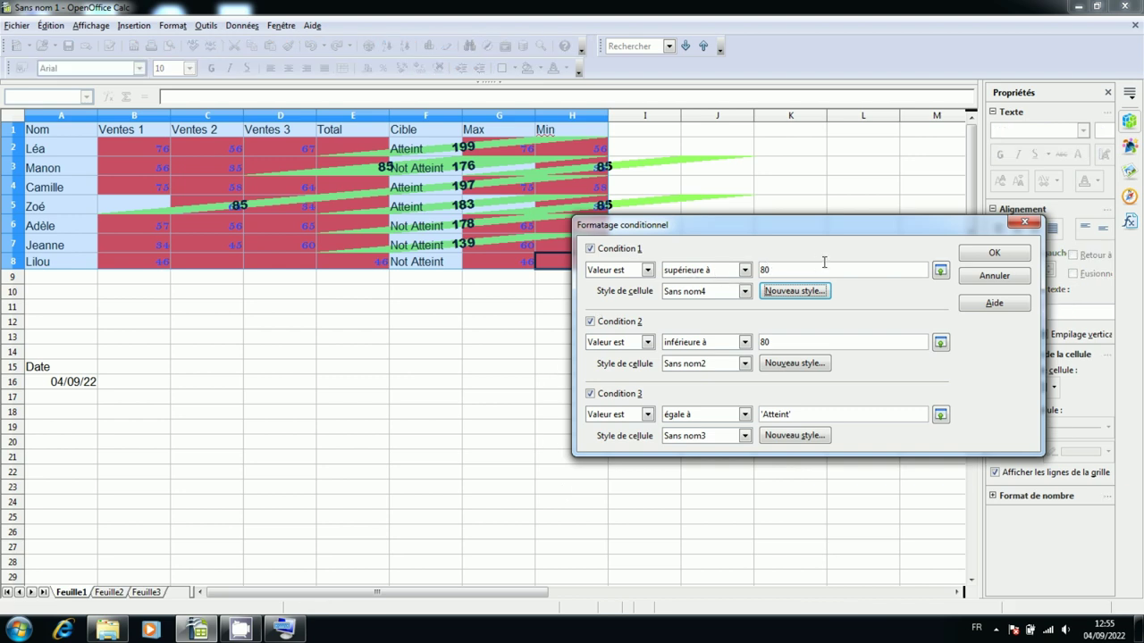
Replace condition 2's cell style with a new style that has an Orange 3 background.
left_click(788, 364)
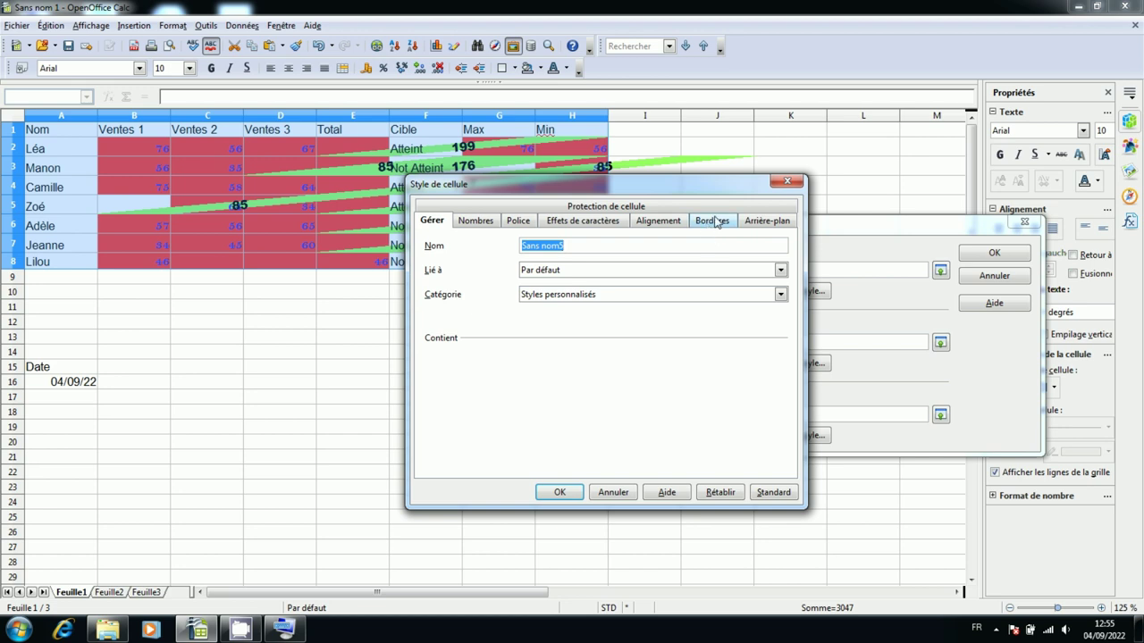
left_click(712, 221)
left_click(781, 220)
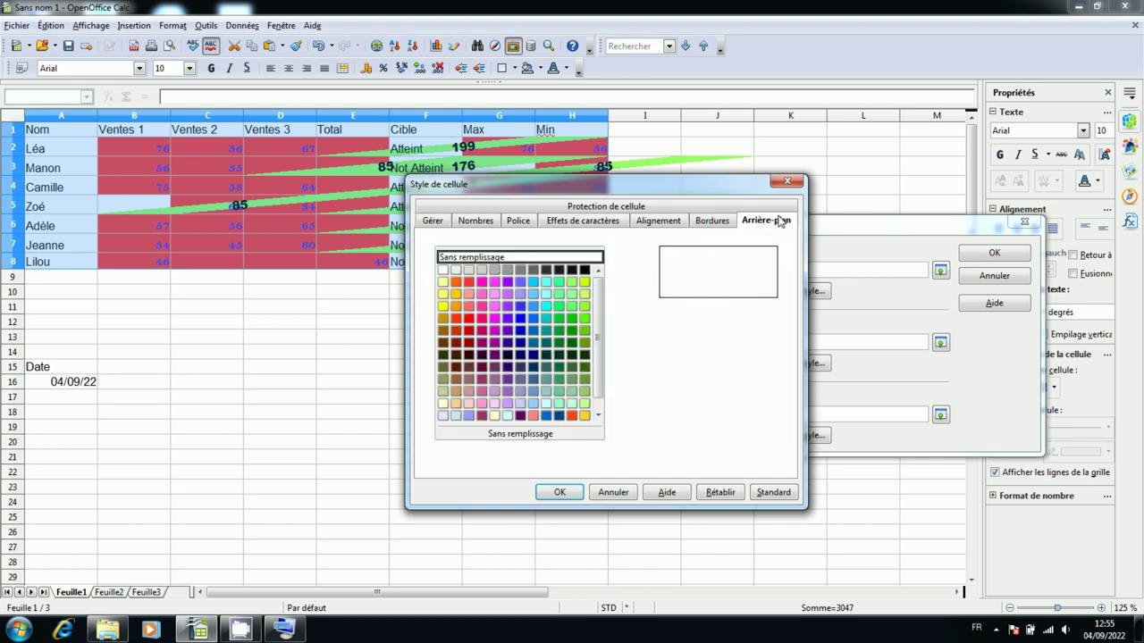
left_click(456, 318)
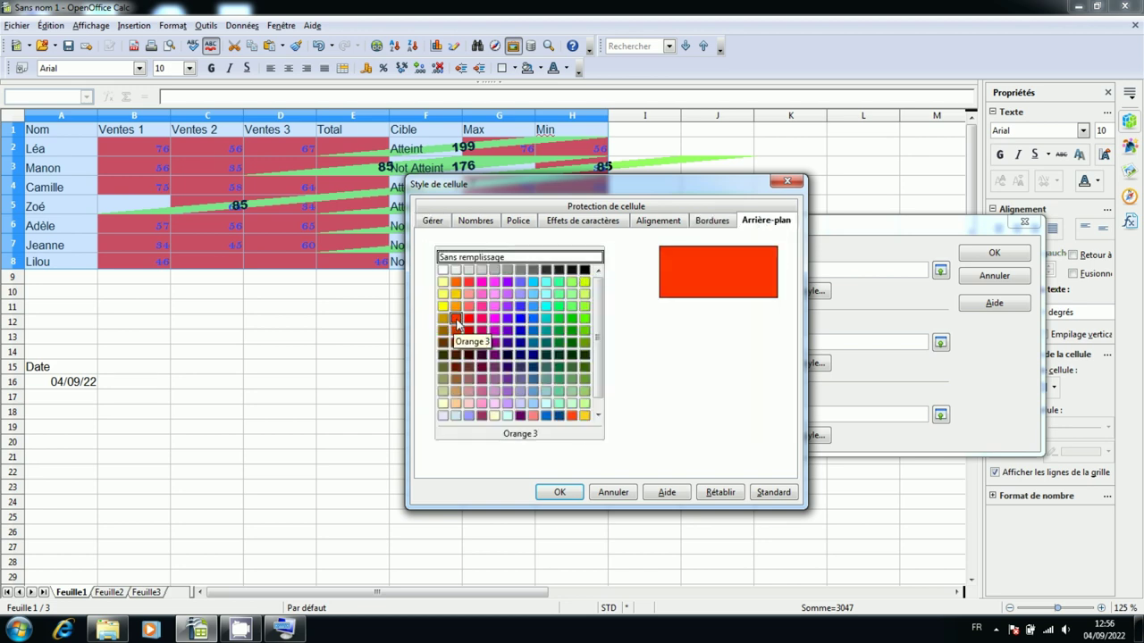
left_click(559, 493)
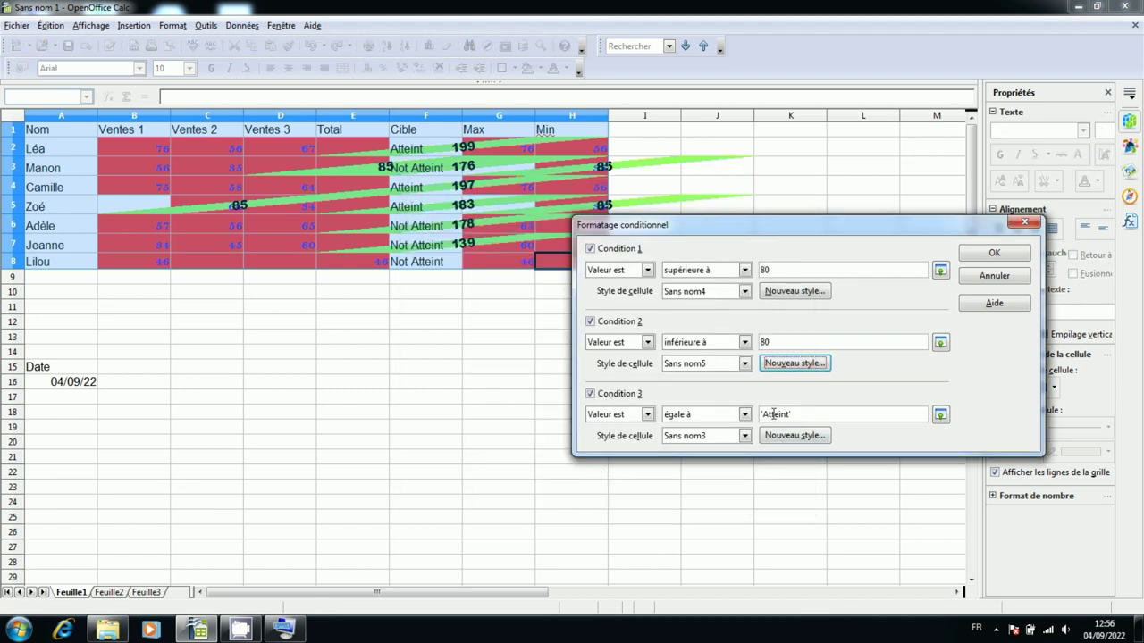
Replace condition 3's cell style with a new style that has a Jaune 2 background and apply the conditional formatting to the table.
left_click(795, 435)
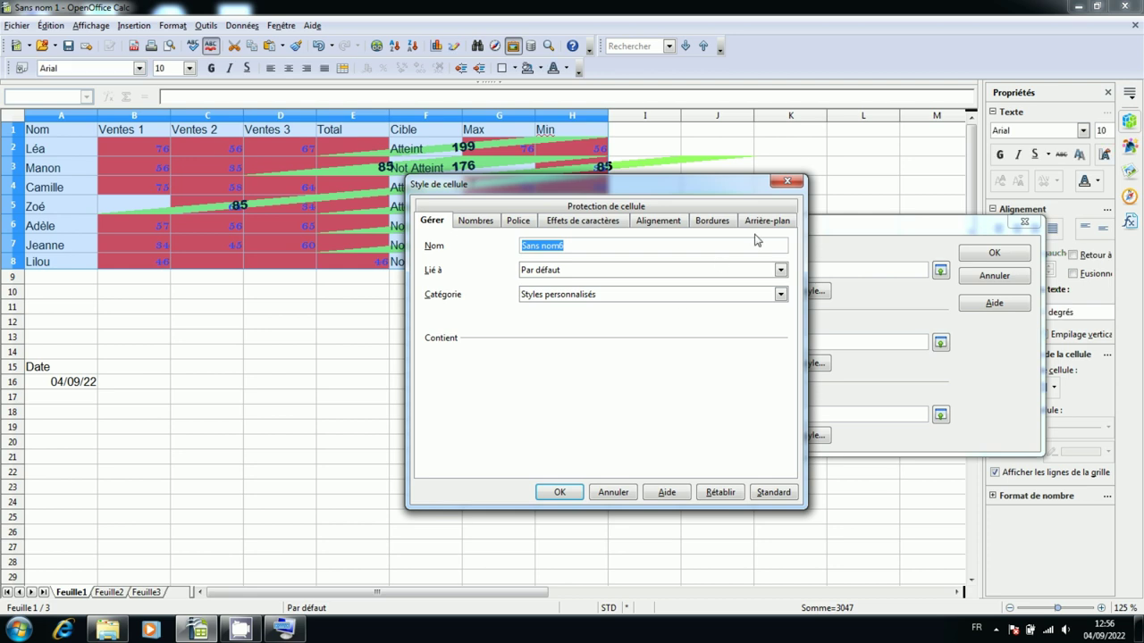
left_click(771, 223)
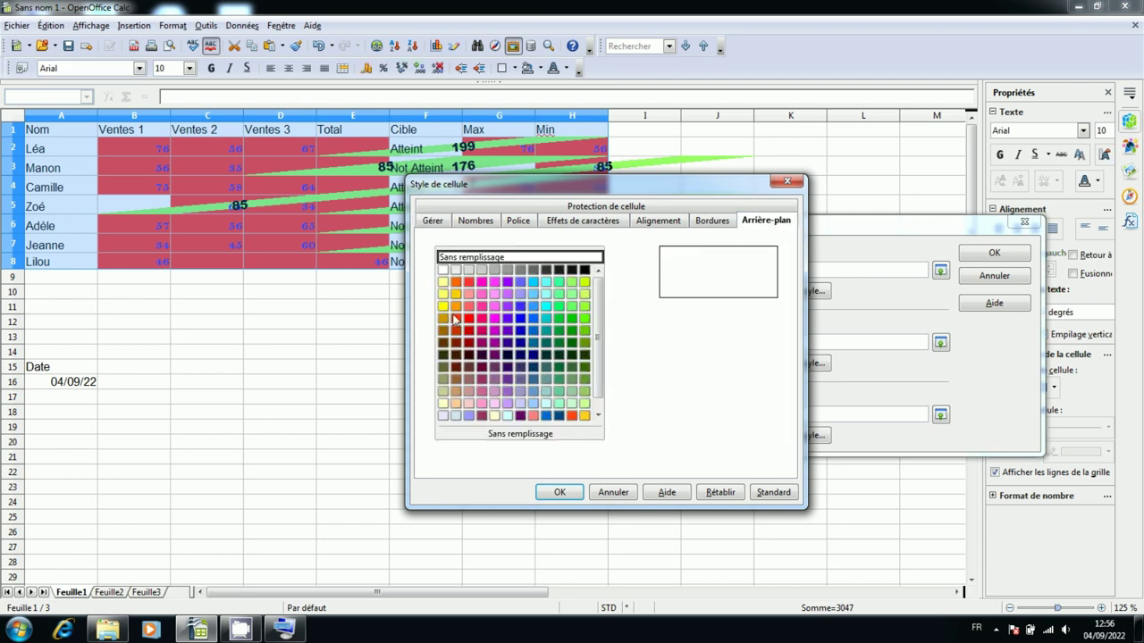
left_click(445, 307)
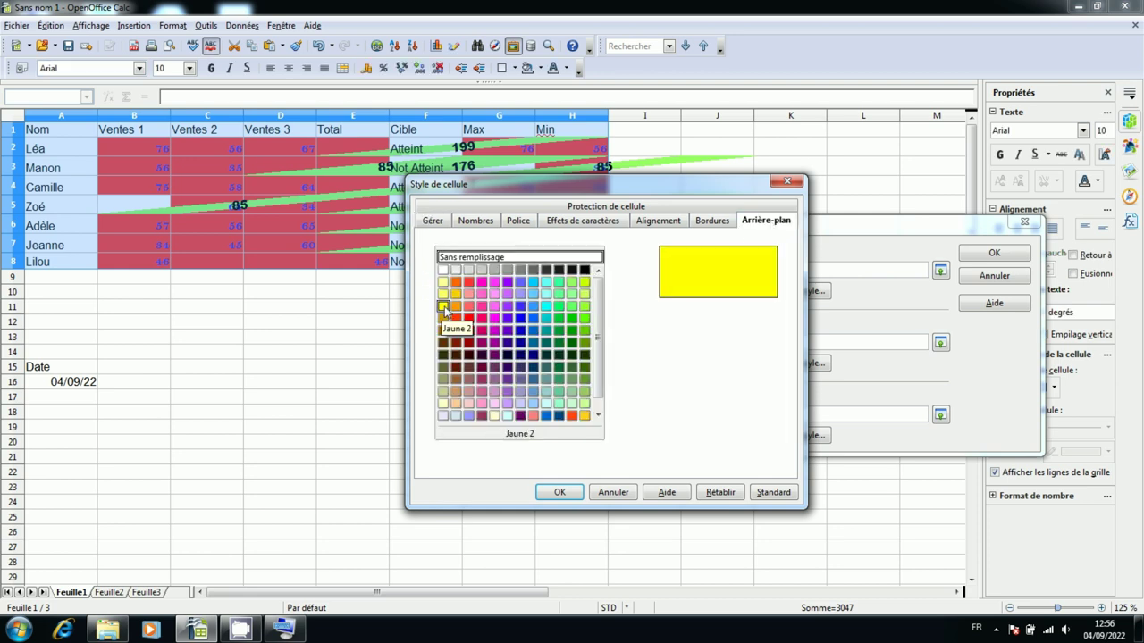
left_click(560, 492)
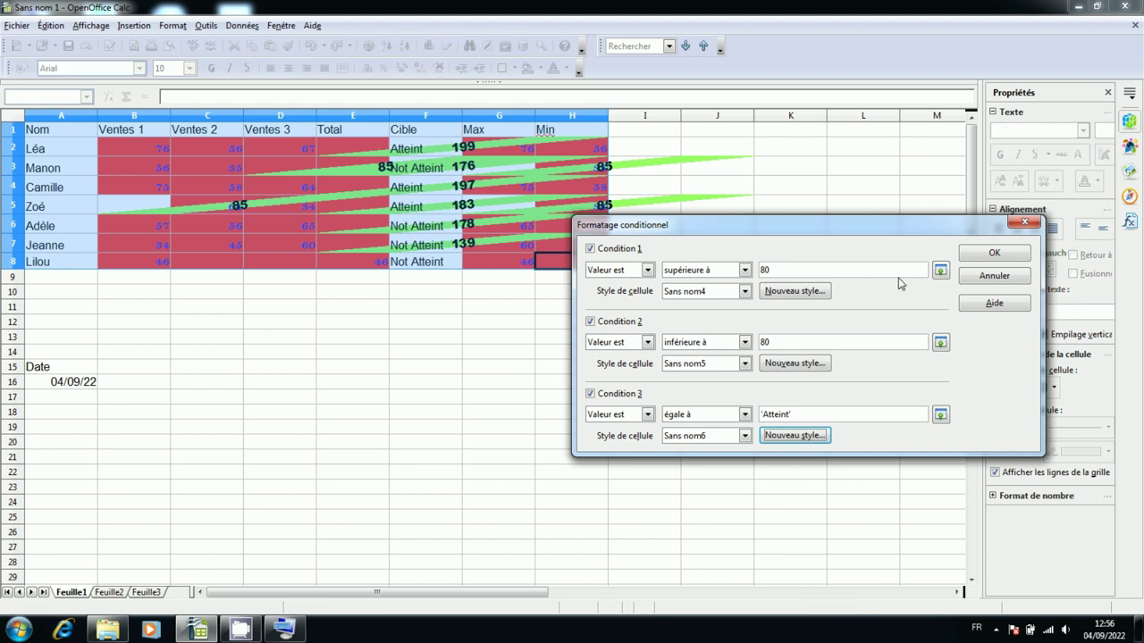
left_click(992, 254)
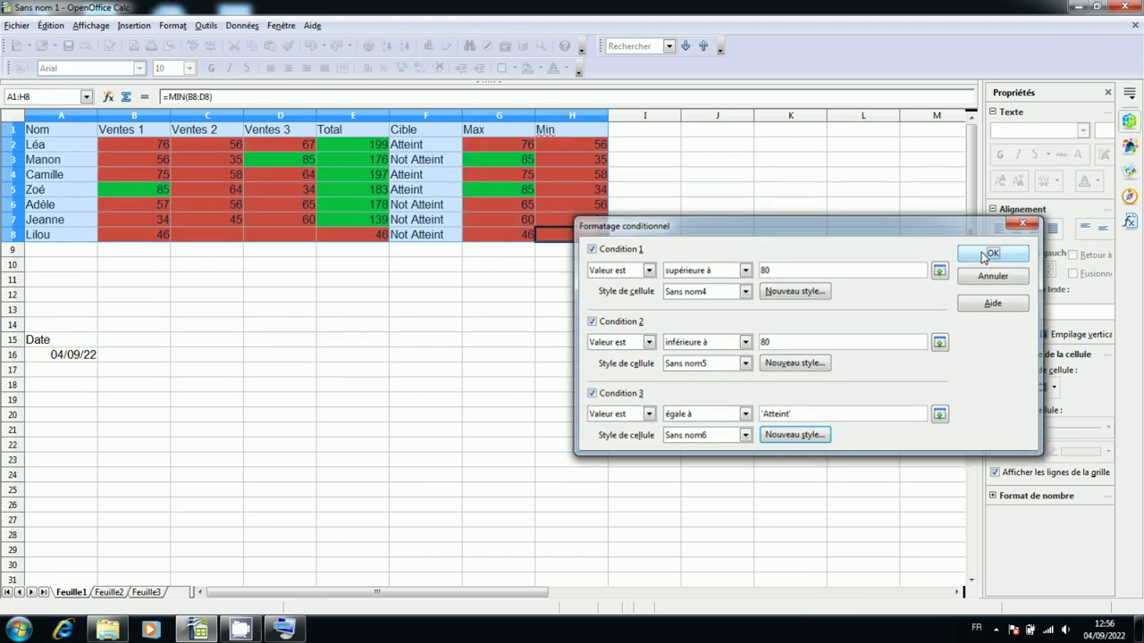
left_click(311, 296)
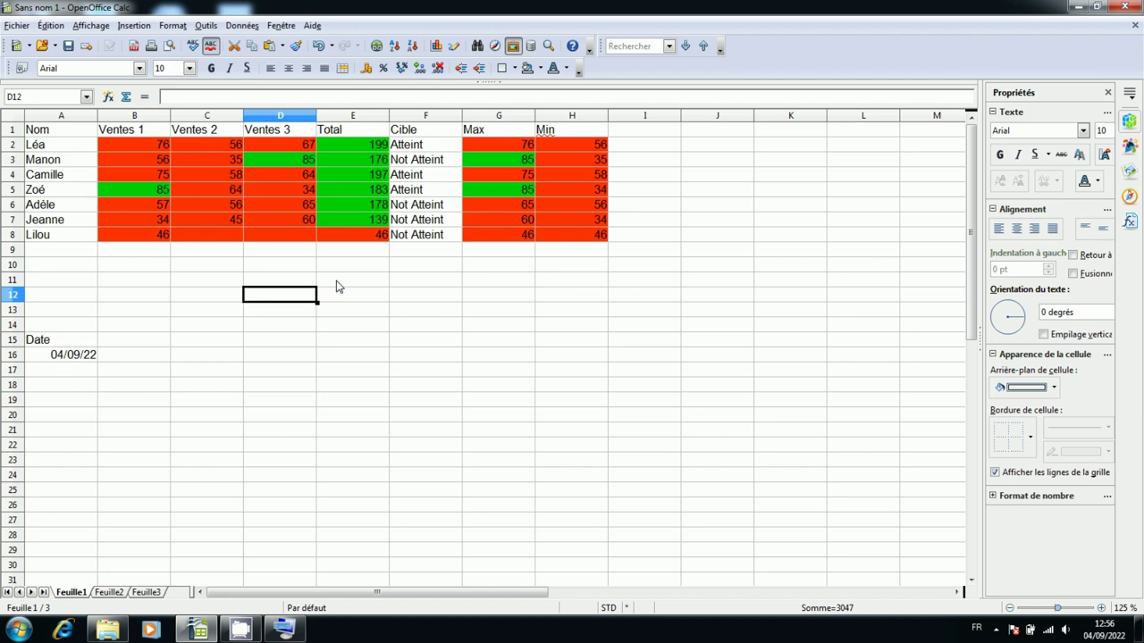
Check the conditional colours of the values in the Ventes 1, Ventes 3, Total and Max columns.
left_click(435, 275)
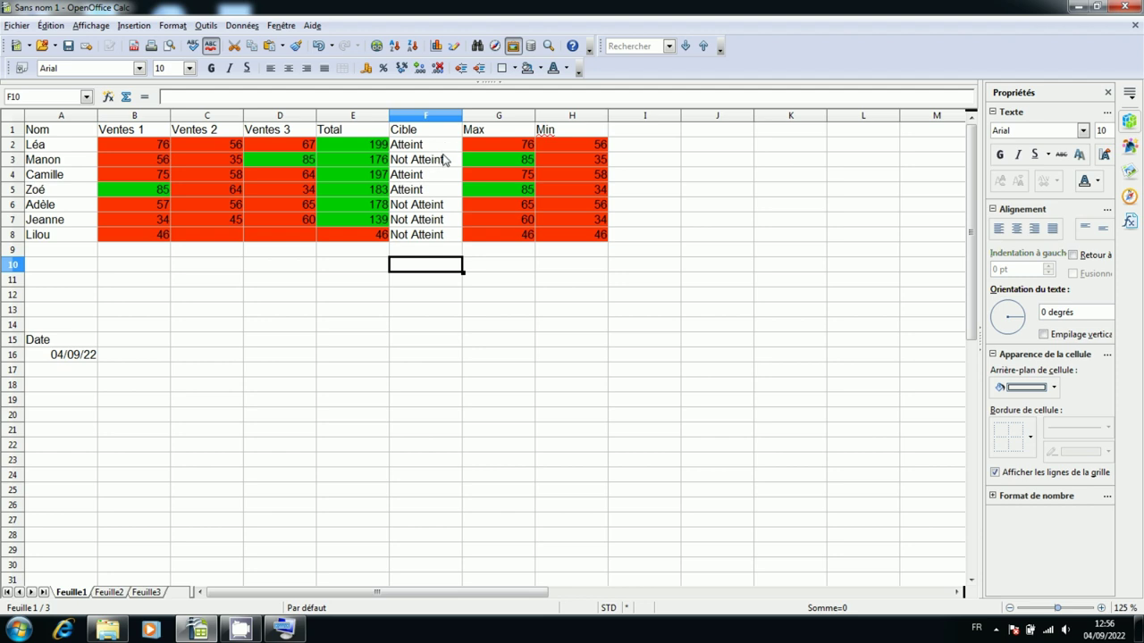
left_click(158, 189)
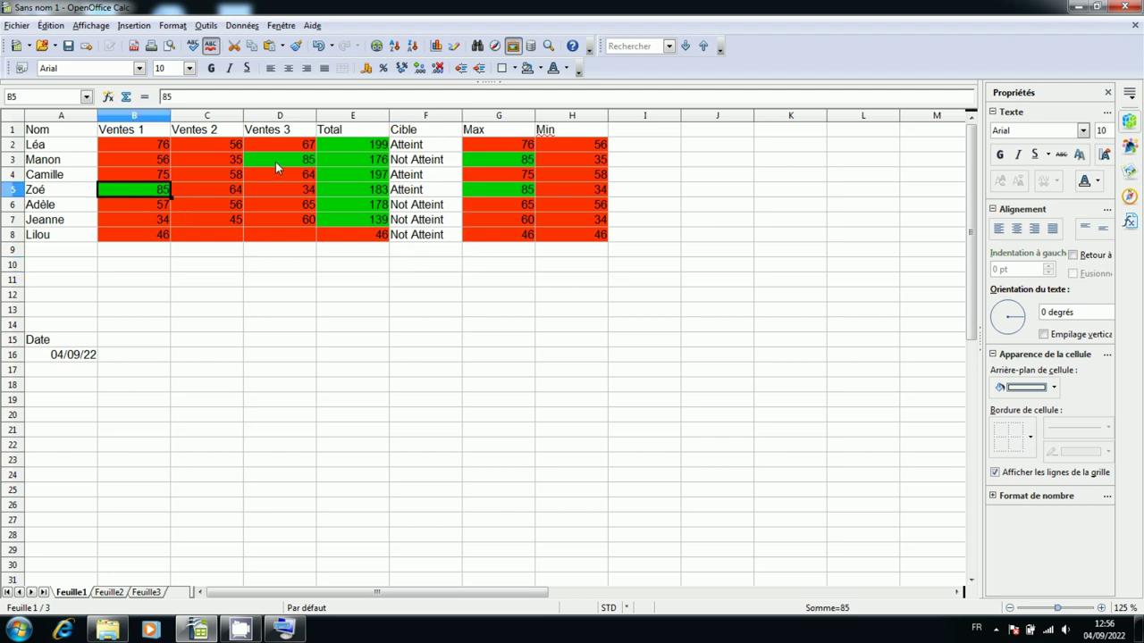
left_click(277, 159)
left_click_drag(373, 148, 394, 229)
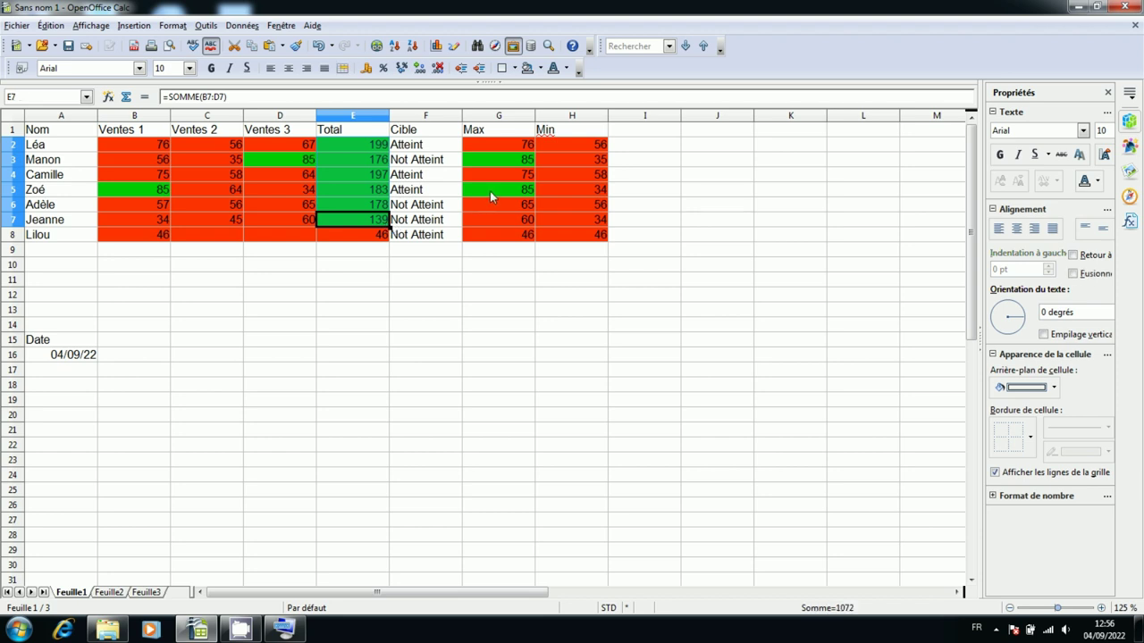
left_click(498, 159)
left_click(480, 284)
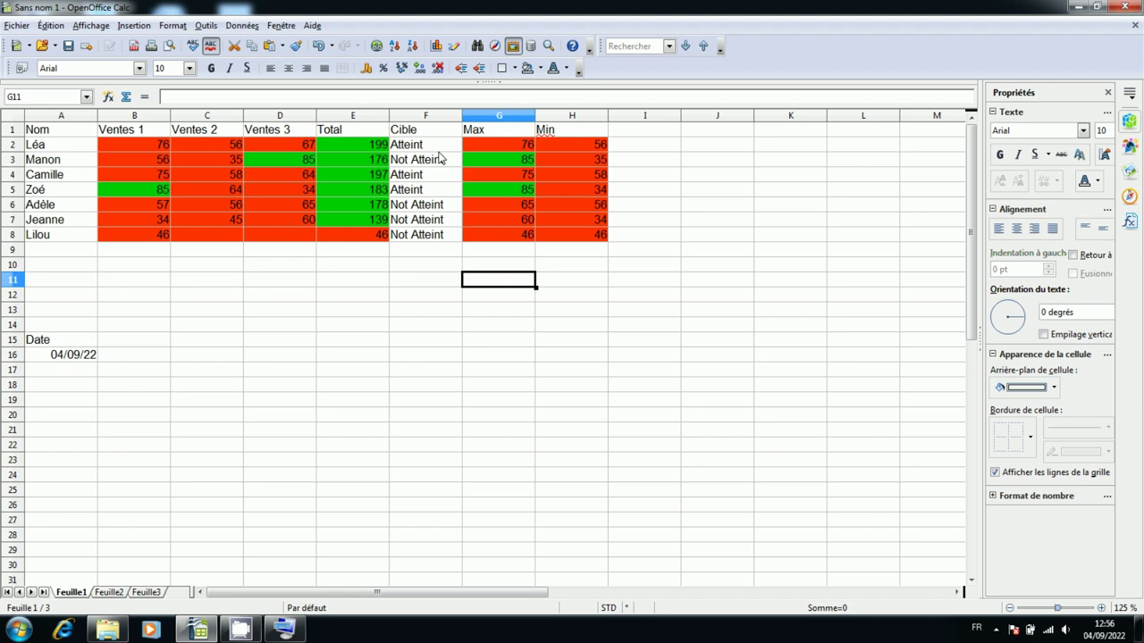
In the conditional formatting of the Cible cells F2:F8, set condition 3's comparison value to "Atteint" in double quotation marks.
left_click_drag(429, 144, 428, 239)
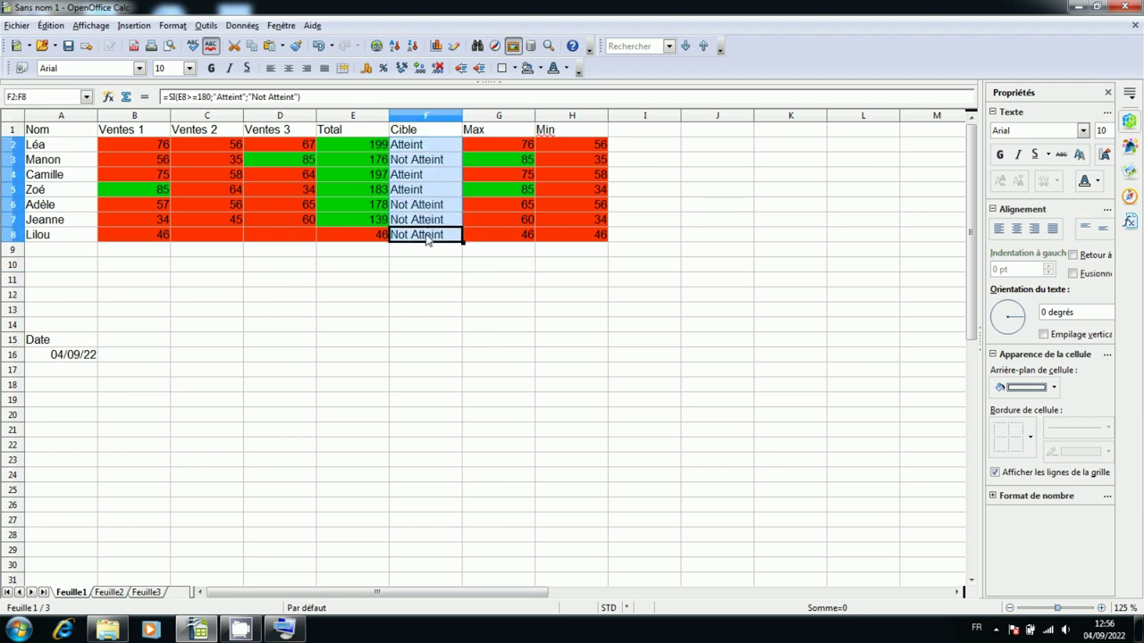
left_click(172, 27)
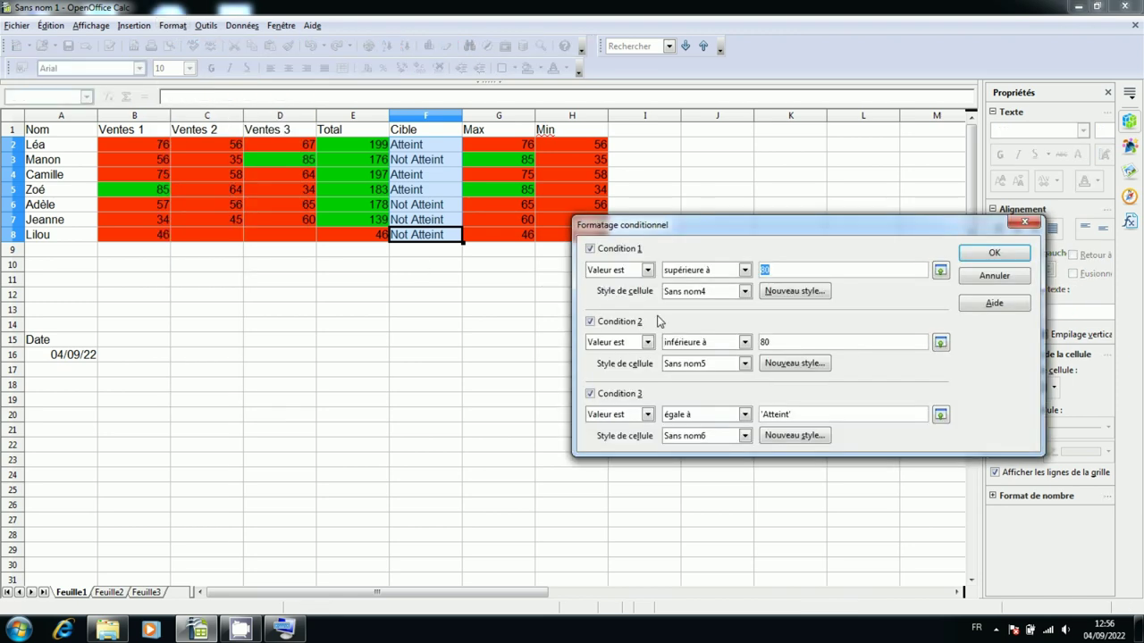
triple_click(856, 415)
key("BackSpace")
type("\"Atteint")
Give condition 3 a new cell style with a Jaune 2 background and apply the conditional formatting to F2:F8.
left_click(814, 436)
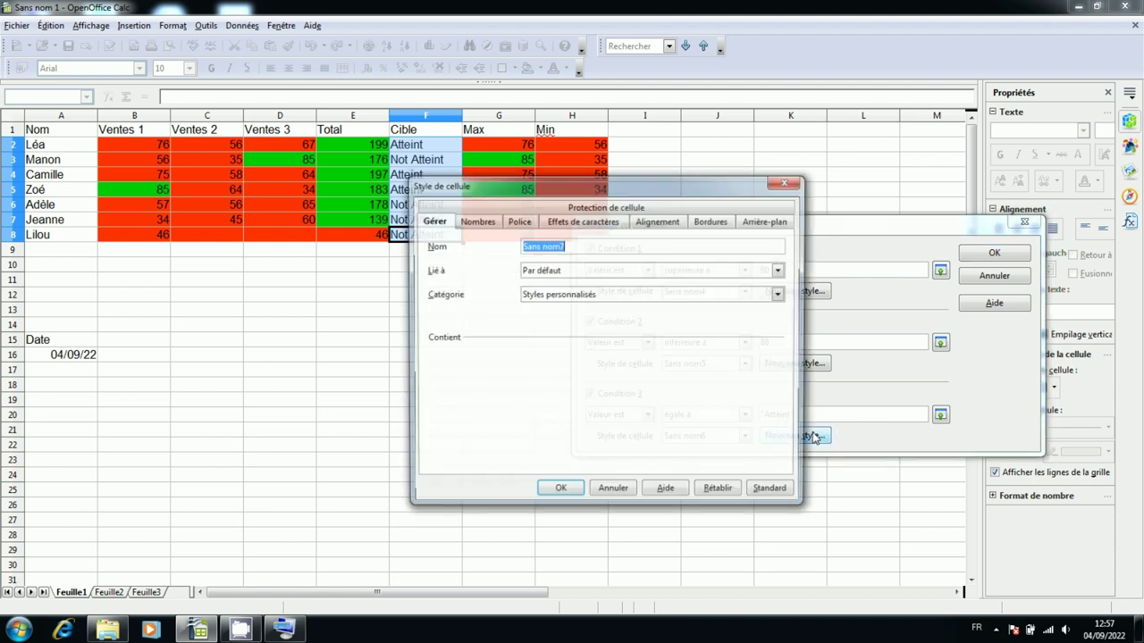
left_click(767, 223)
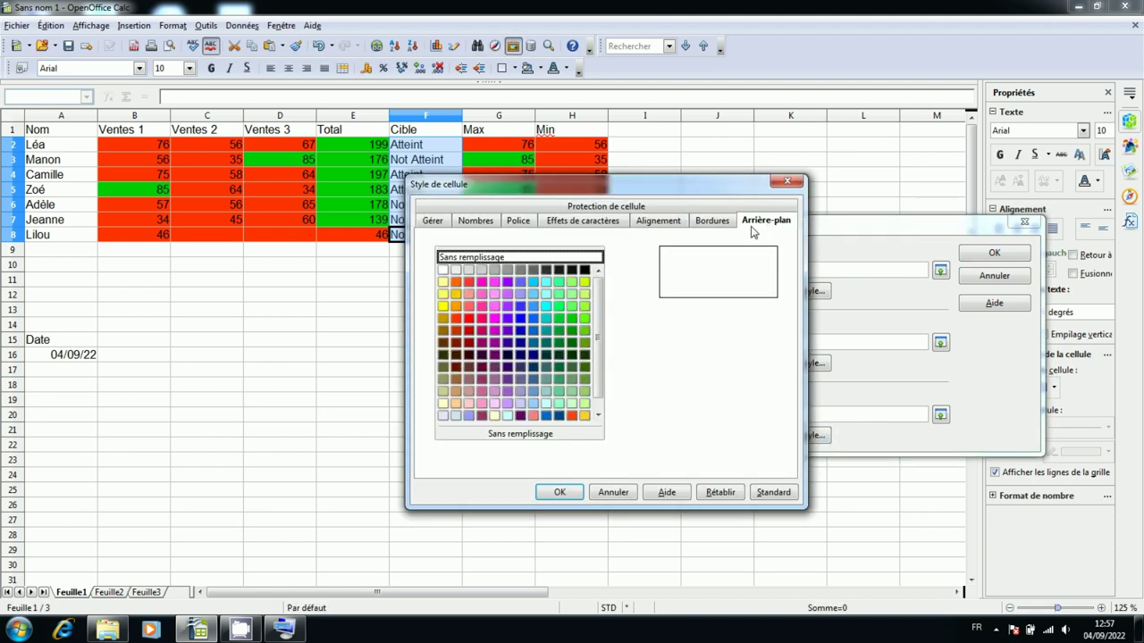
left_click(443, 306)
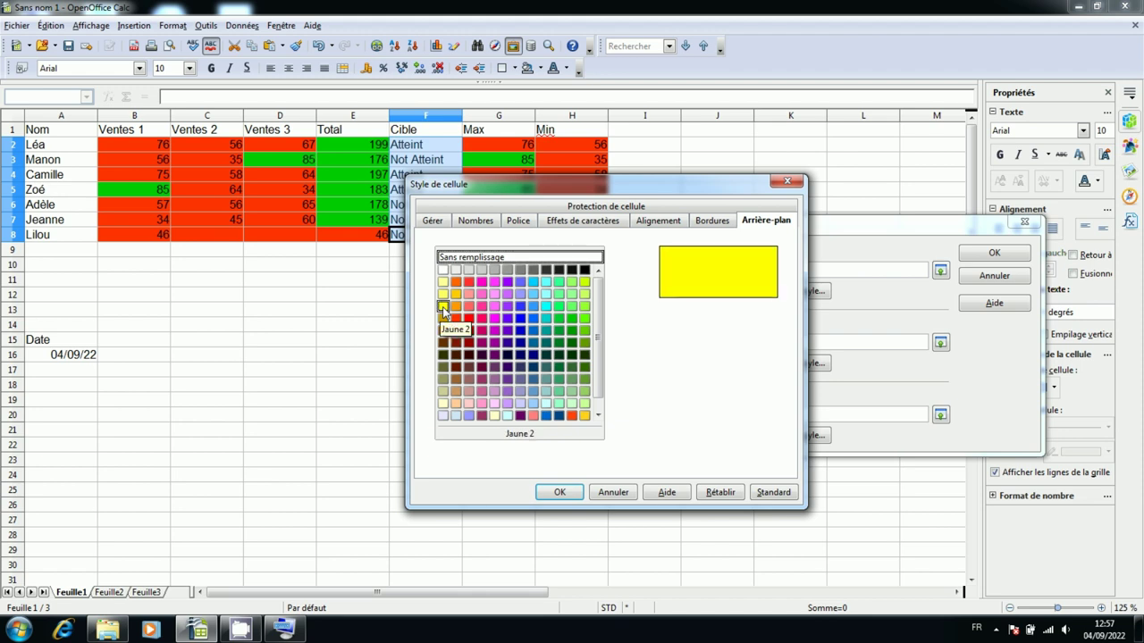
left_click(556, 494)
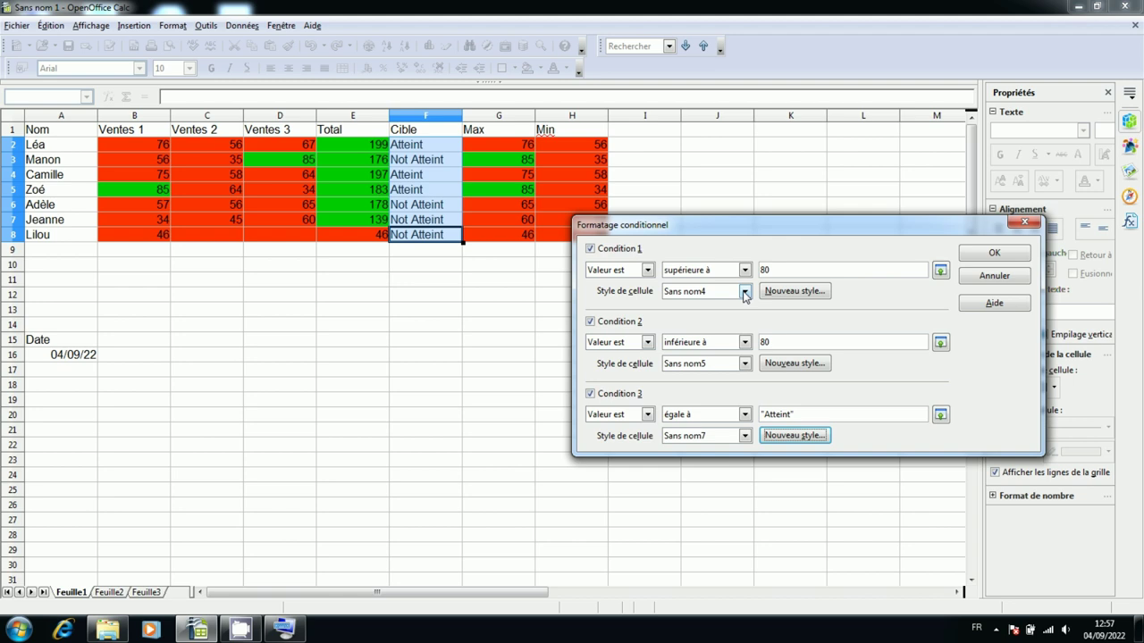
left_click(993, 253)
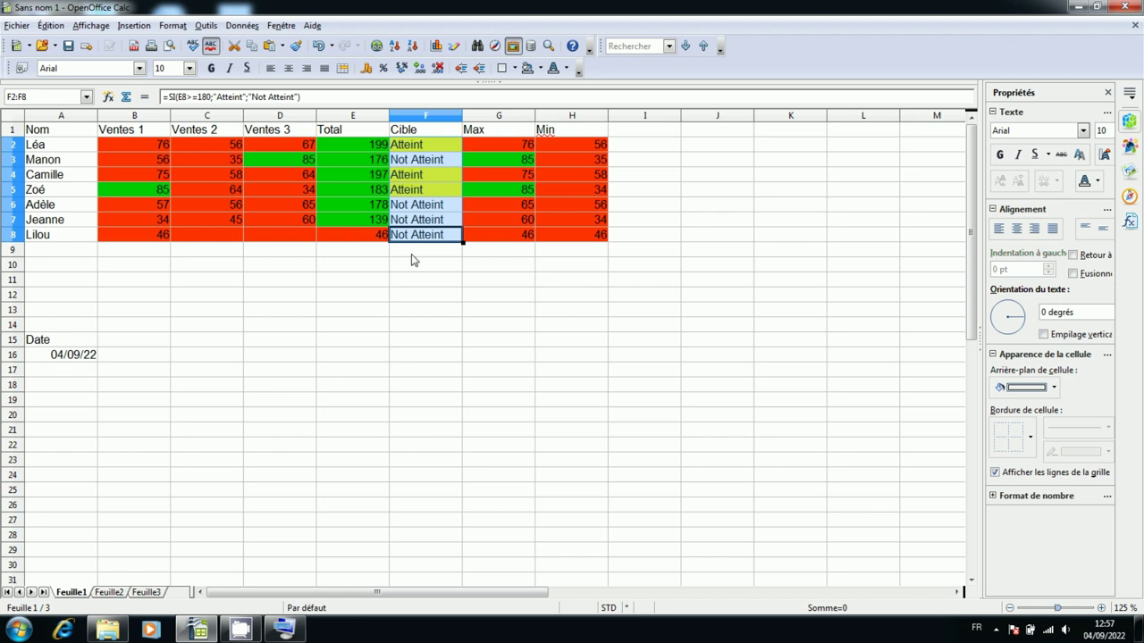
left_click(412, 260)
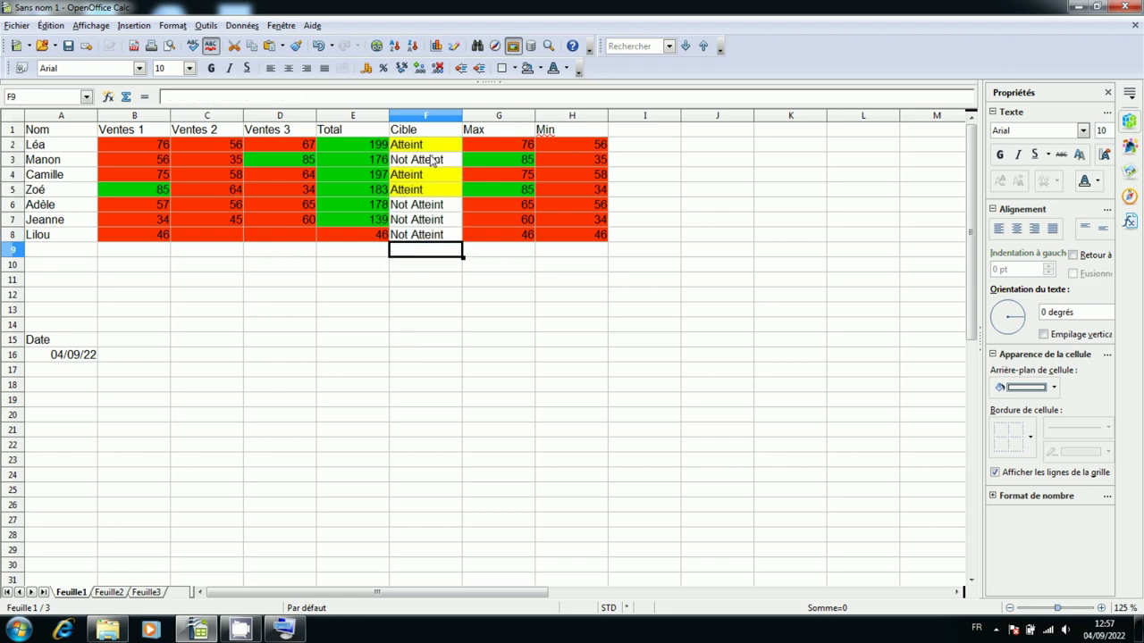
left_click(385, 308)
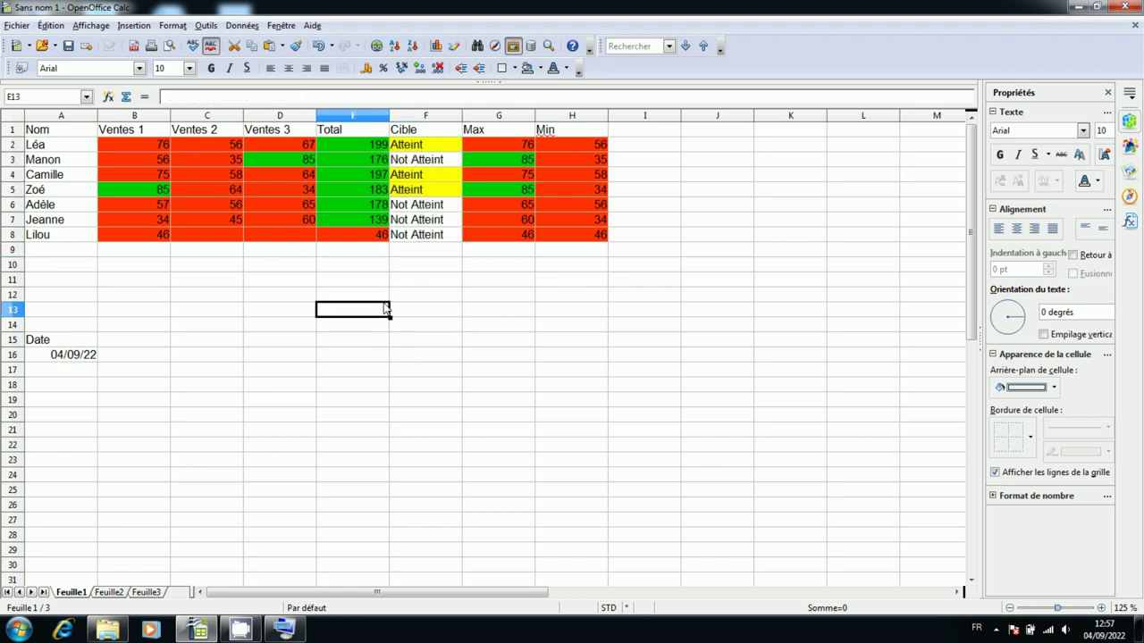